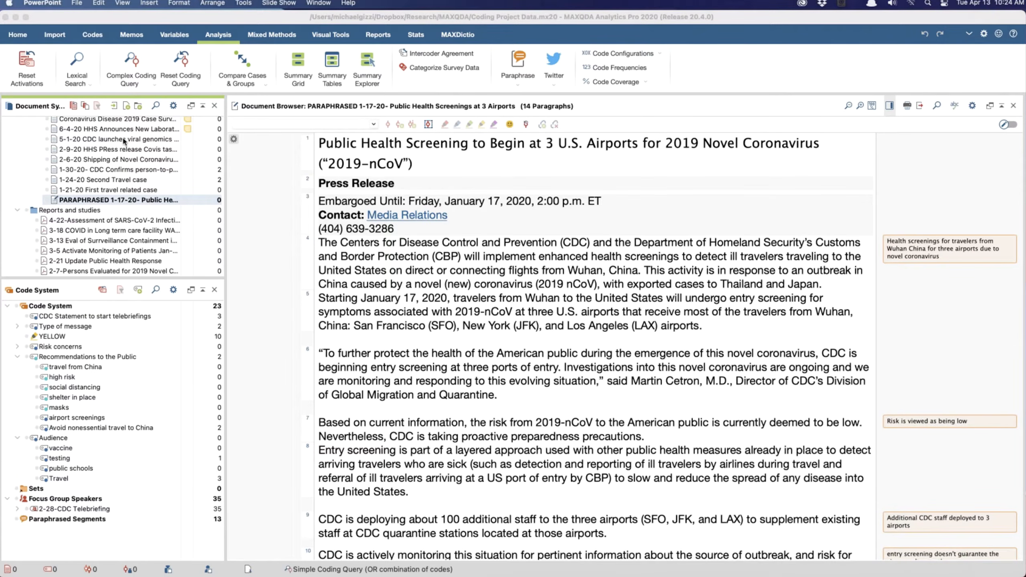
Step: Hide the Code System window and look through the project's document groups, from telephone press briefings to reports and studies
{"action": "left_click", "coordinate": [20, 36]}
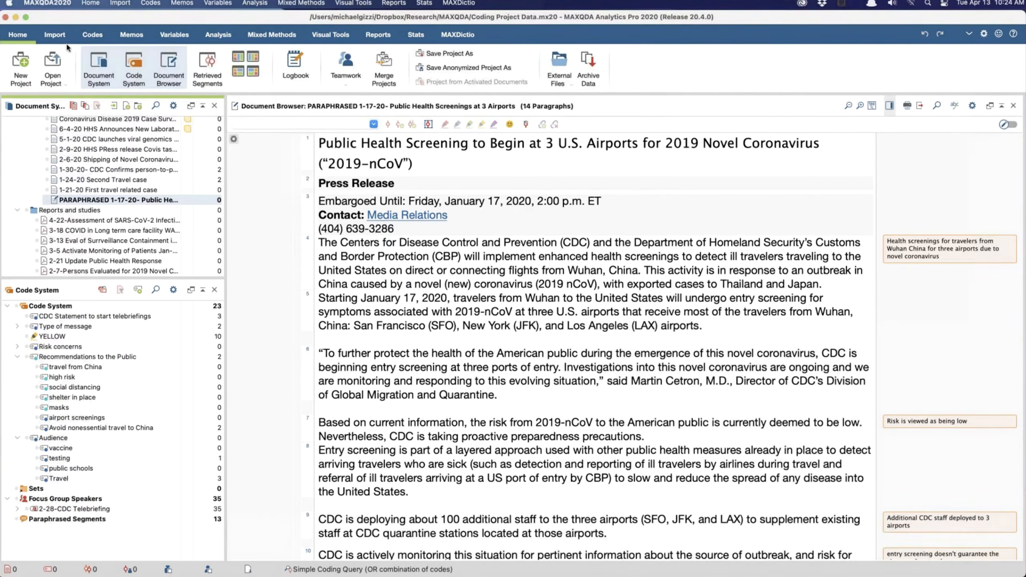
{"action": "left_click", "coordinate": [142, 69]}
{"action": "scroll", "coordinate": [149, 276], "scroll_direction": "up", "scroll_amount": 2}
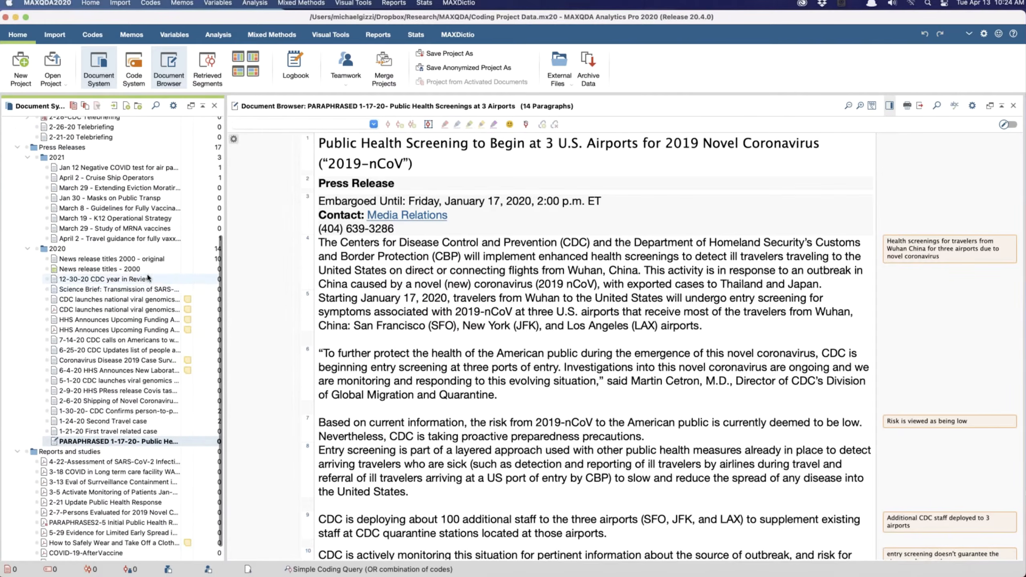
{"action": "scroll", "coordinate": [148, 277], "scroll_direction": "down", "scroll_amount": 1}
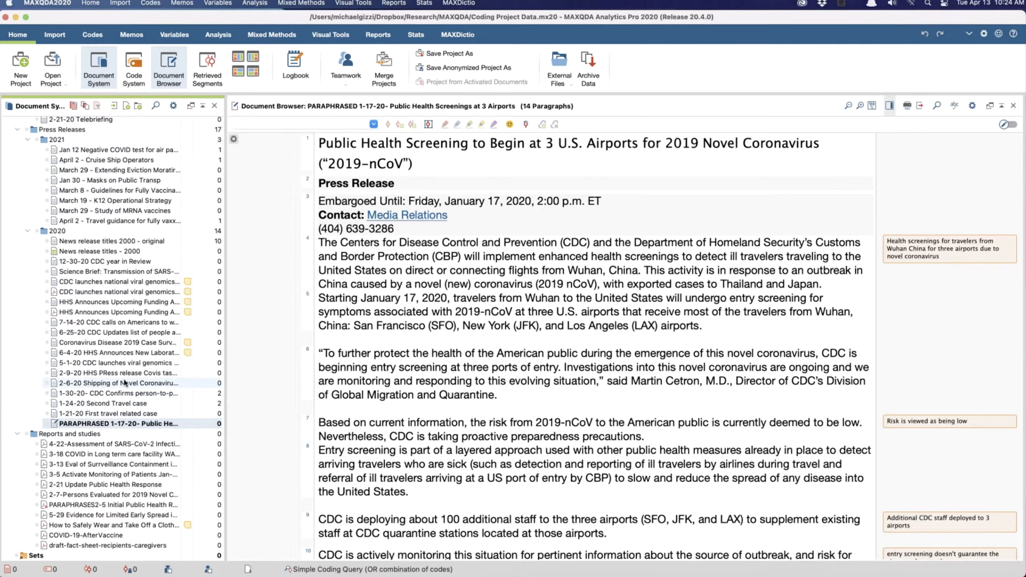
{"action": "scroll", "coordinate": [124, 382], "scroll_direction": "up", "scroll_amount": 5}
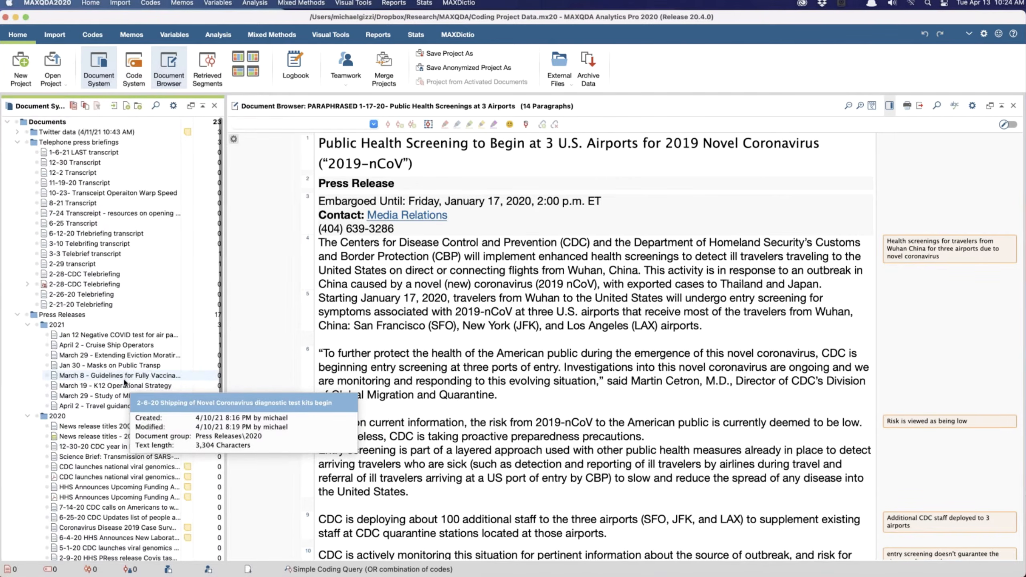
{"action": "scroll", "coordinate": [125, 382], "scroll_direction": "down", "scroll_amount": 5}
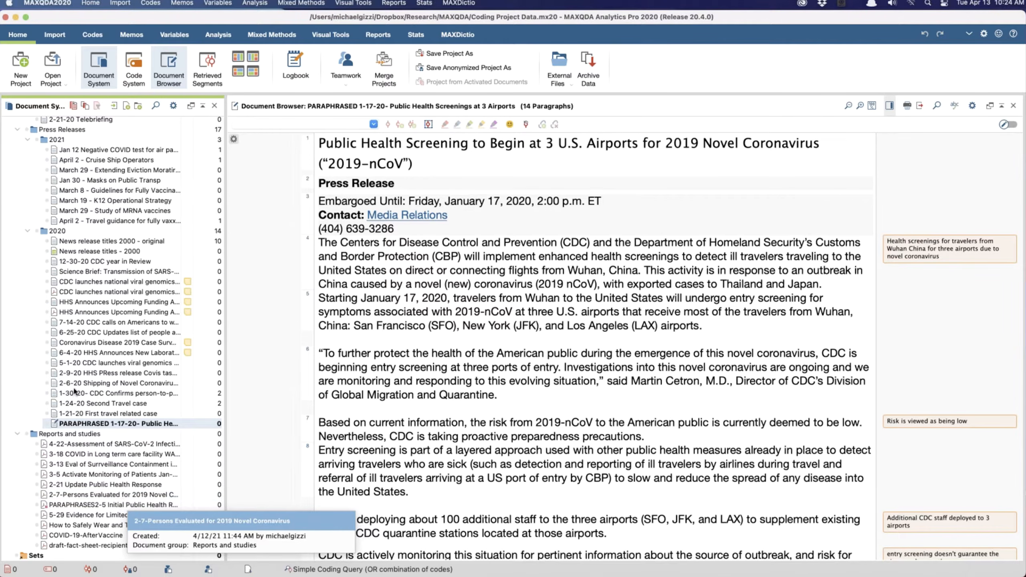
{"action": "scroll", "coordinate": [74, 390], "scroll_direction": "up", "scroll_amount": 2}
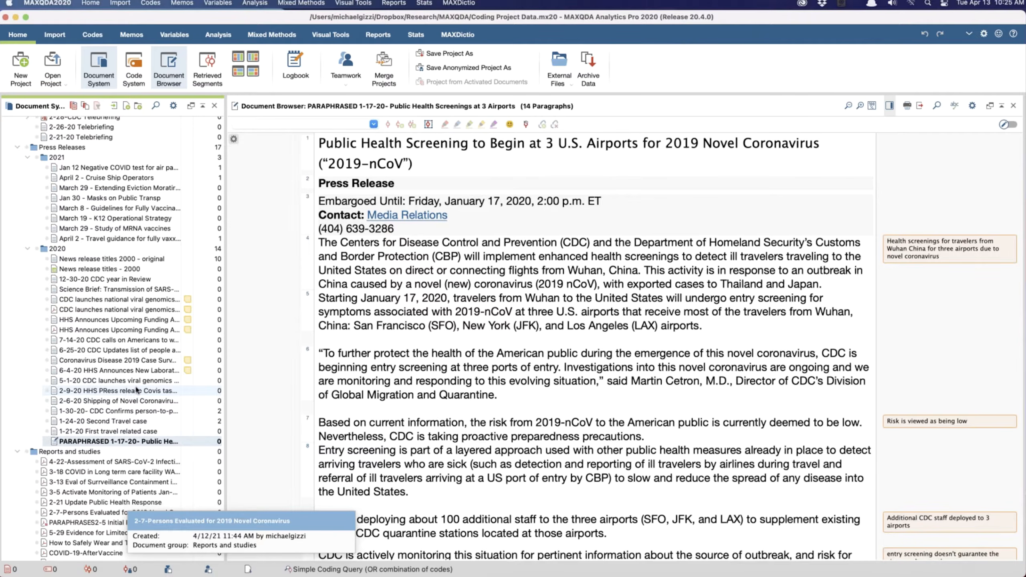
{"action": "mouse_move", "coordinate": [136, 389]}
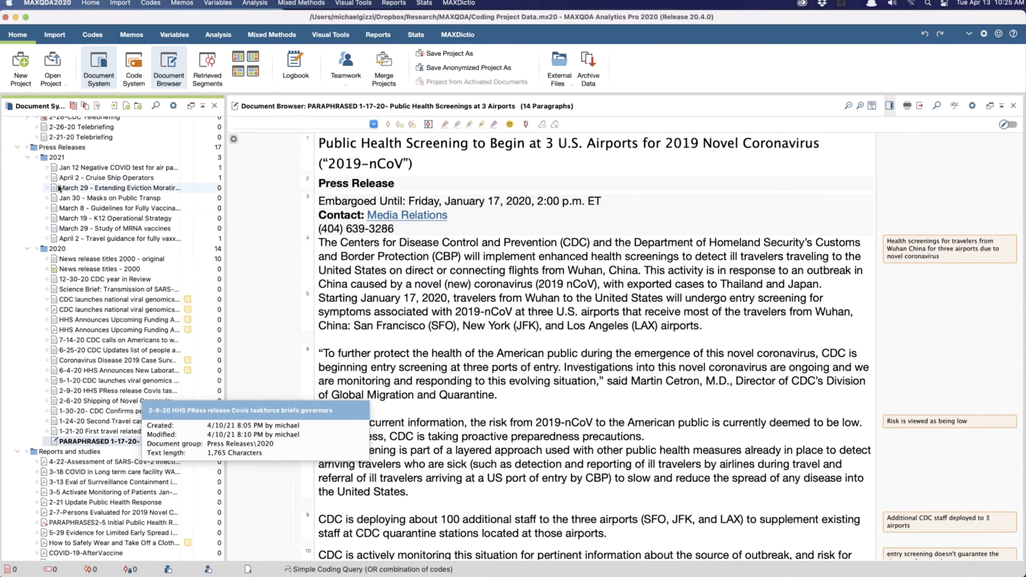
Step: Open the "3-10 Telebrifing transcript" from the Telephone press briefings group and skim through its text
{"action": "scroll", "coordinate": [58, 188], "scroll_direction": "up", "scroll_amount": 8}
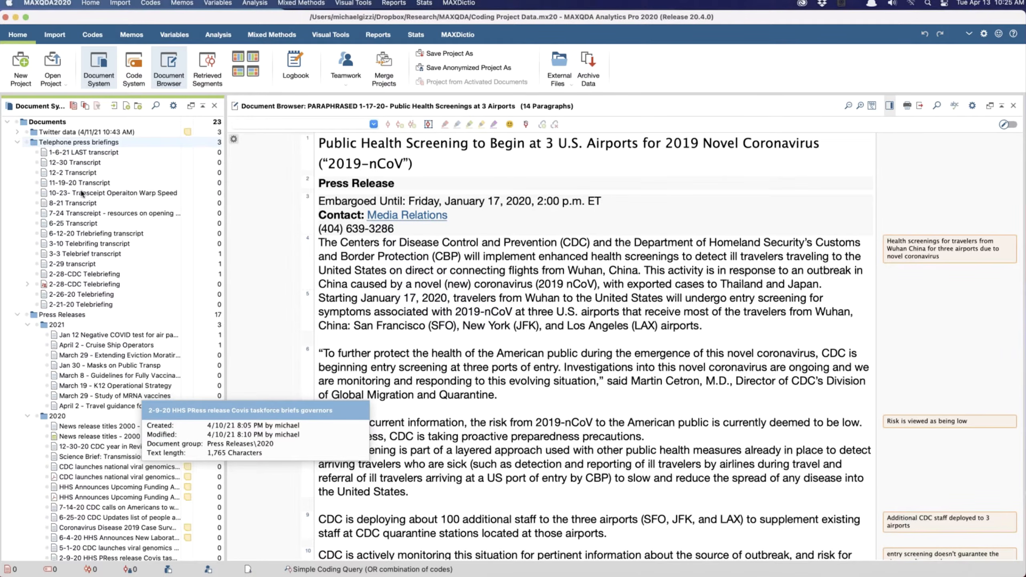
{"action": "double_click", "coordinate": [74, 243]}
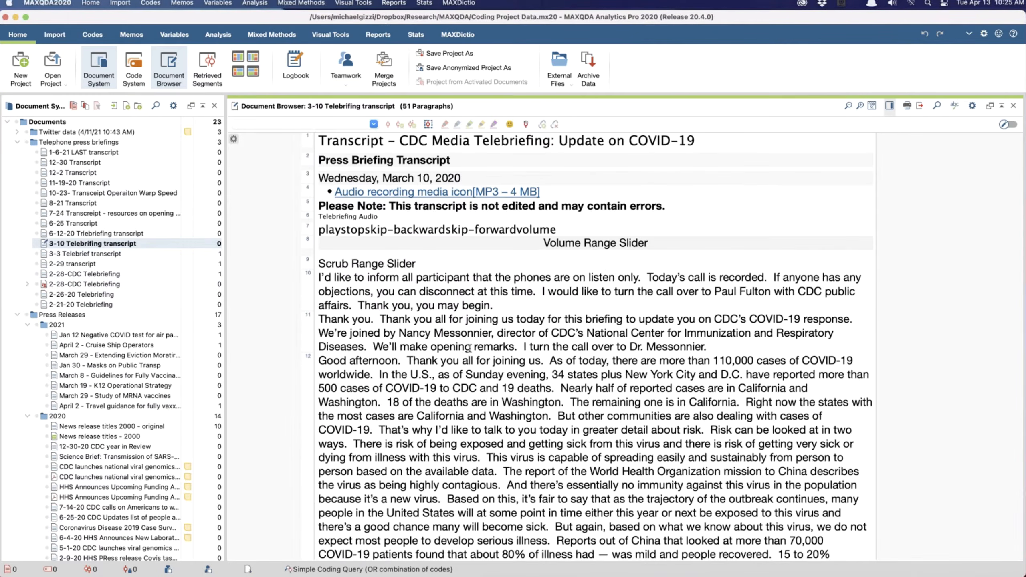
{"action": "scroll", "coordinate": [468, 349], "scroll_direction": "down", "scroll_amount": 20}
{"action": "scroll", "coordinate": [469, 349], "scroll_direction": "down", "scroll_amount": 20}
{"action": "scroll", "coordinate": [470, 348], "scroll_direction": "down", "scroll_amount": 15}
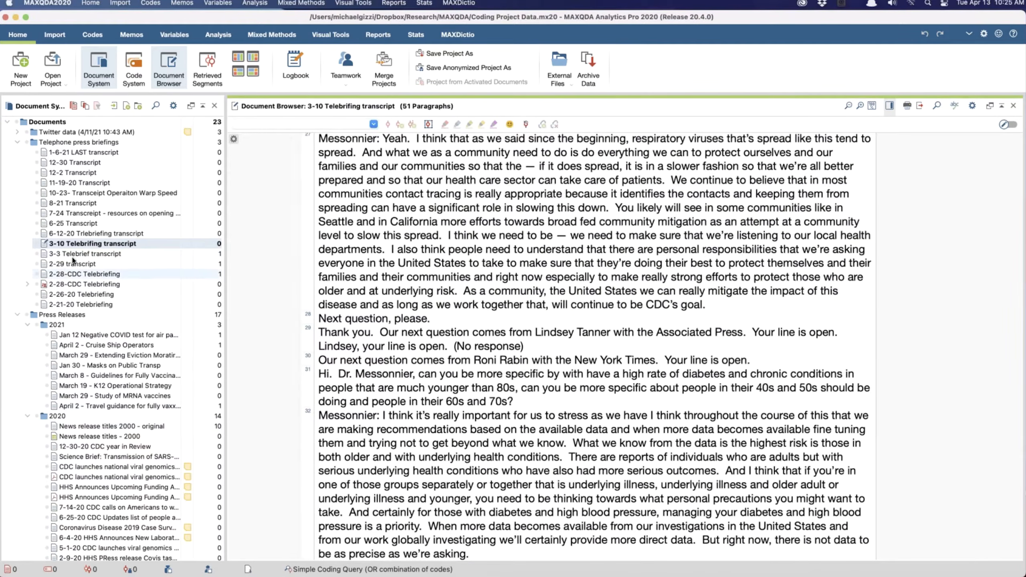
{"action": "mouse_move", "coordinate": [116, 255]}
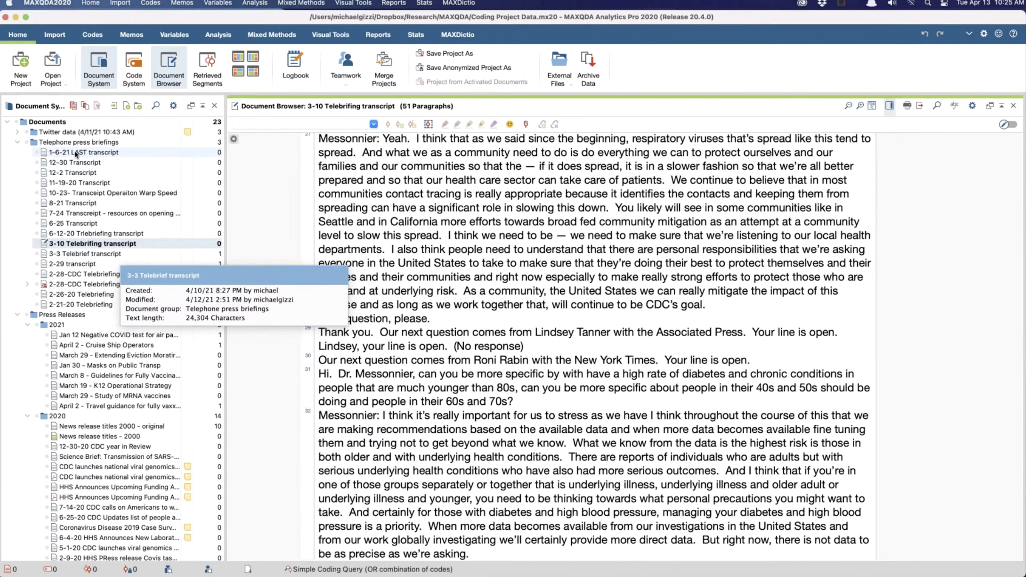
Step: Collapse the Telephone press briefings group and browse the tweets in "May 2000 - April 2001 twitter dump" from the Twitter data group
{"action": "left_click", "coordinate": [17, 143]}
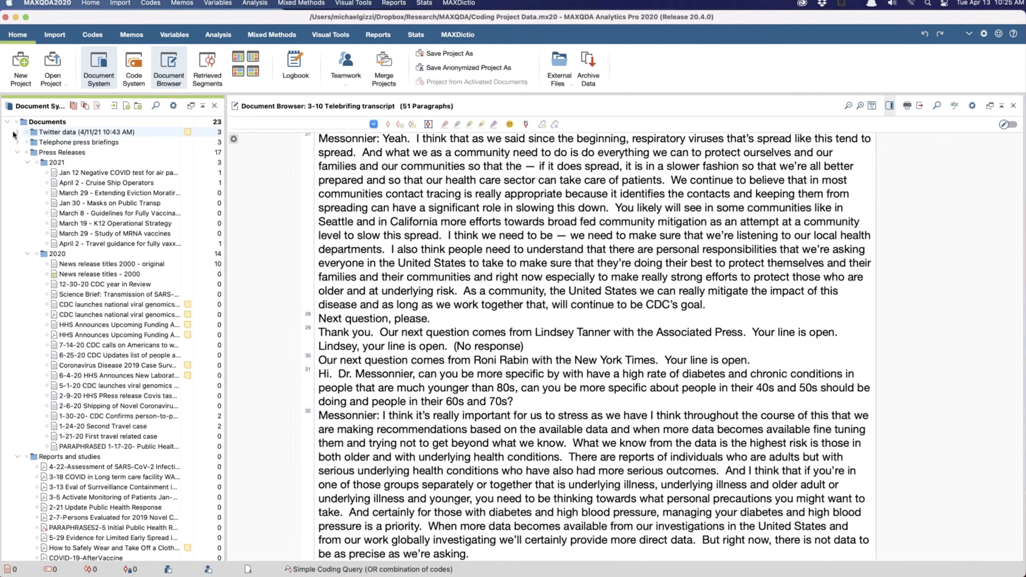
{"action": "left_click", "coordinate": [17, 133]}
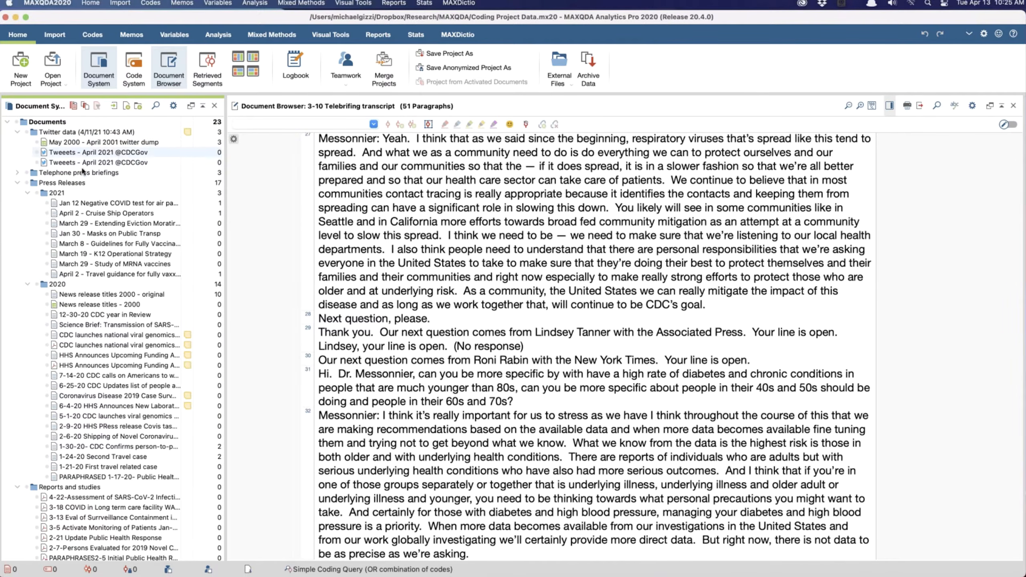
{"action": "mouse_move", "coordinate": [70, 166]}
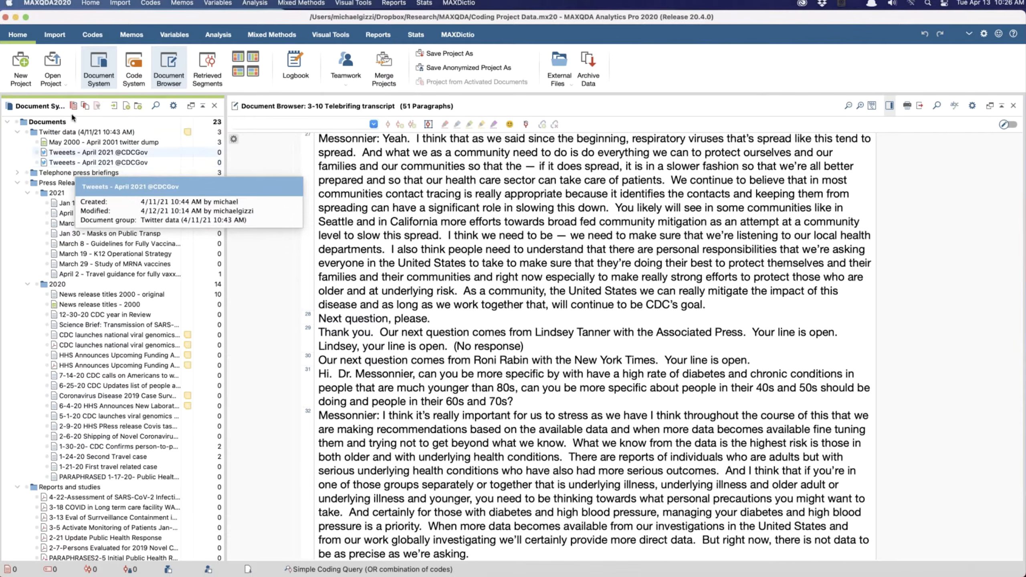
{"action": "double_click", "coordinate": [126, 143]}
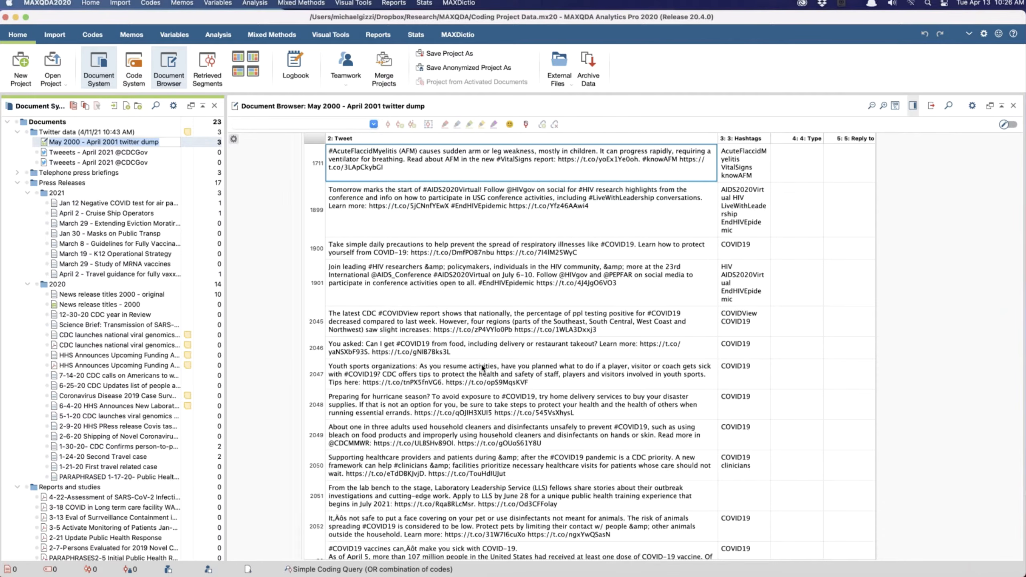
{"action": "scroll", "coordinate": [483, 368], "scroll_direction": "down", "scroll_amount": 15}
{"action": "scroll", "coordinate": [483, 368], "scroll_direction": "up", "scroll_amount": 10}
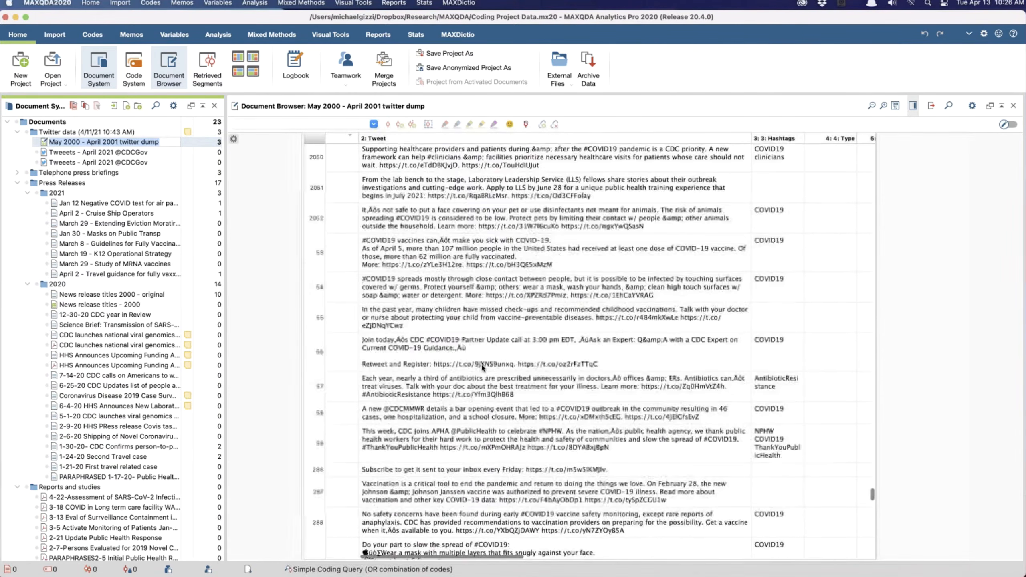
{"action": "scroll", "coordinate": [482, 368], "scroll_direction": "up", "scroll_amount": 10}
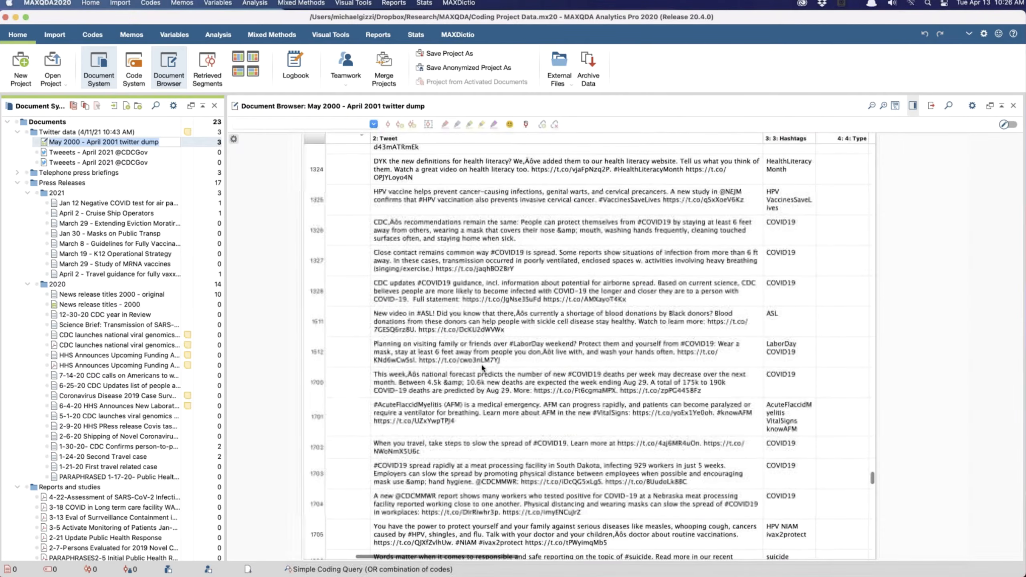
{"action": "left_click", "coordinate": [17, 132]}
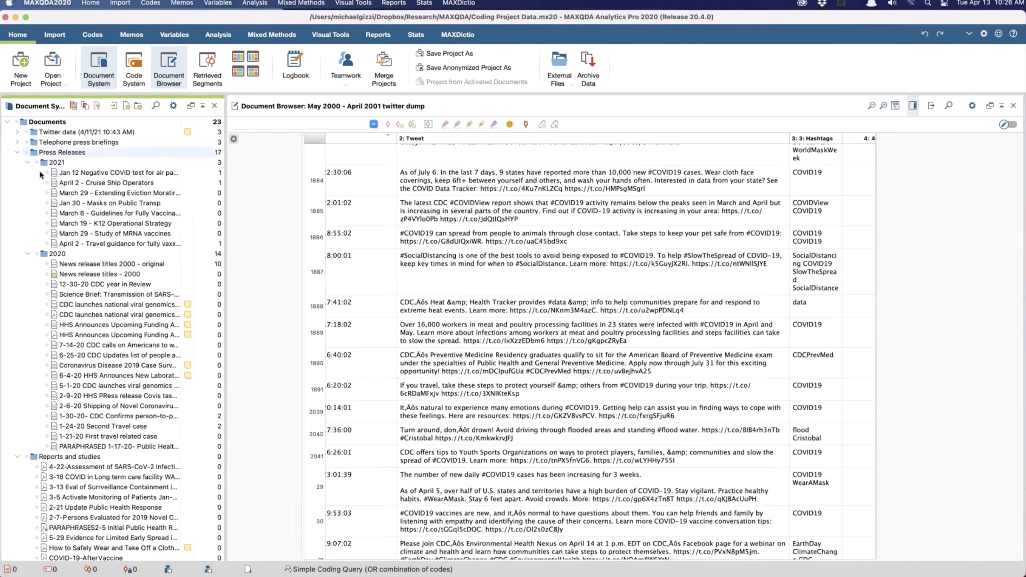
Step: Show the Code System window again and enlarge it at the expense of the document list
{"action": "scroll", "coordinate": [66, 206], "scroll_direction": "down", "scroll_amount": 2}
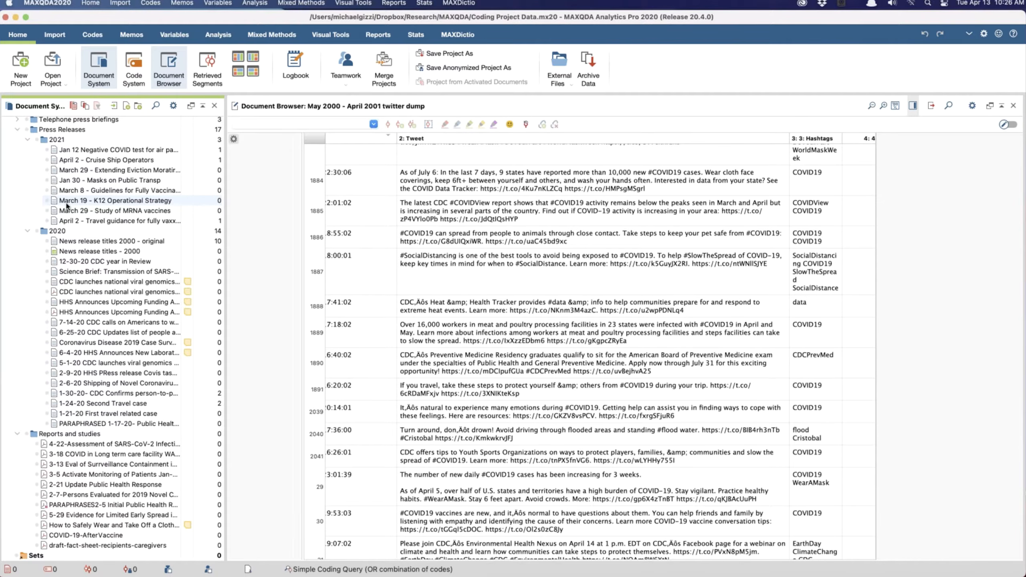
{"action": "left_click", "coordinate": [133, 64]}
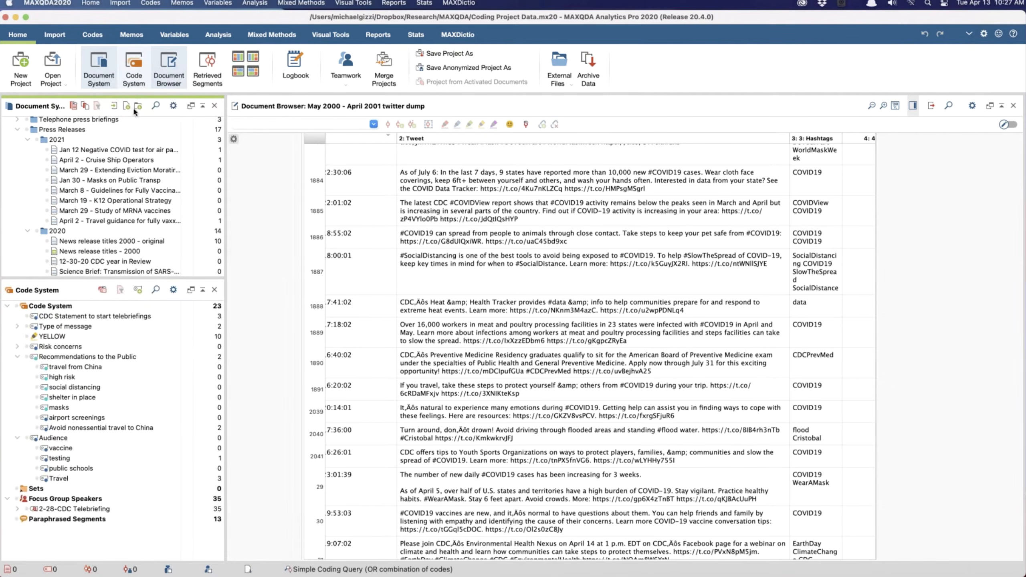
{"action": "left_click", "coordinate": [62, 281]}
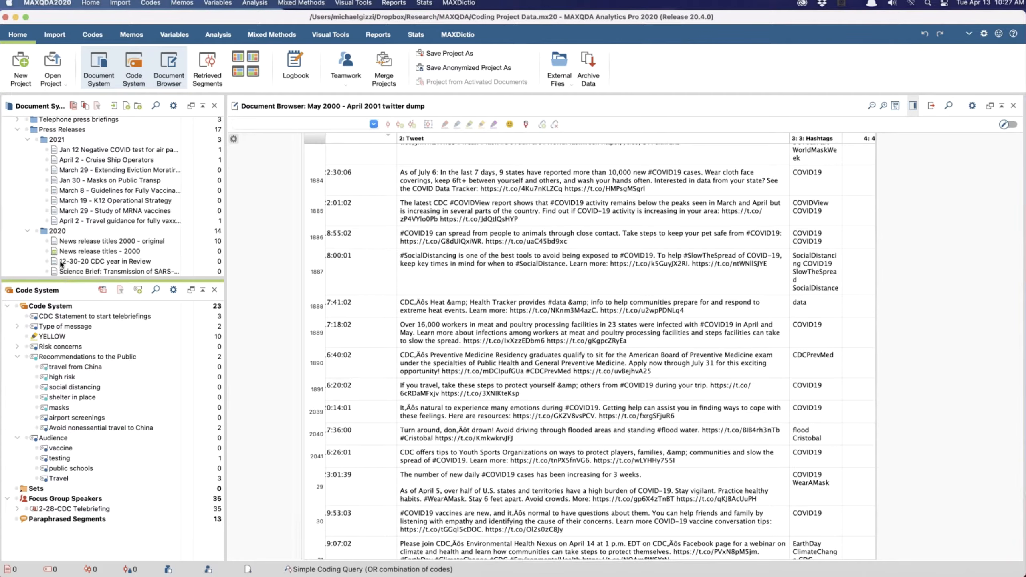
{"action": "left_click_drag", "start_coordinate": [74, 280], "coordinate": [74, 171]}
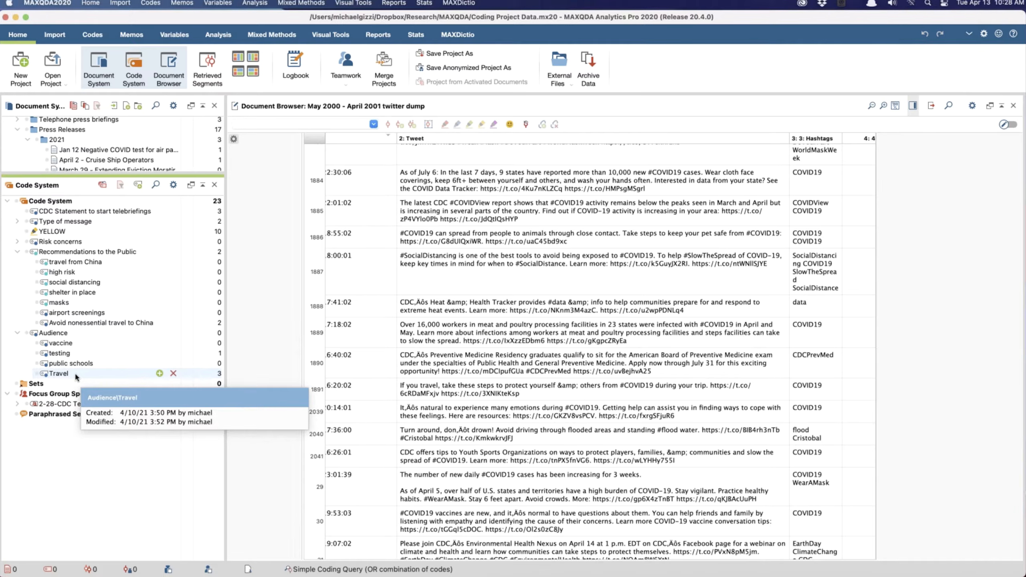
Step: Expand the "Risk concerns" and "Type of message" codes to show their subcodes
{"action": "left_click", "coordinate": [17, 243]}
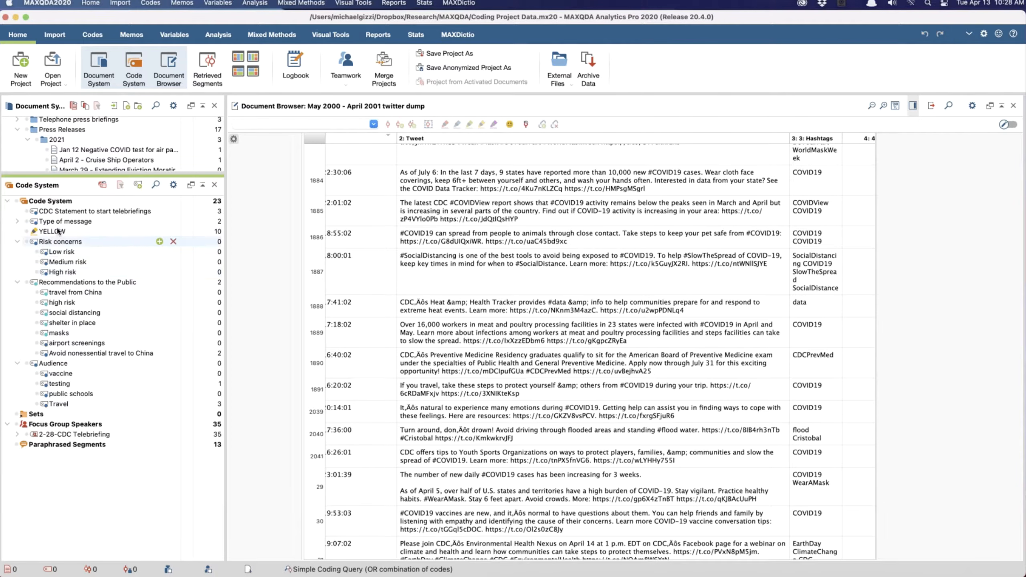
{"action": "mouse_move", "coordinate": [65, 233]}
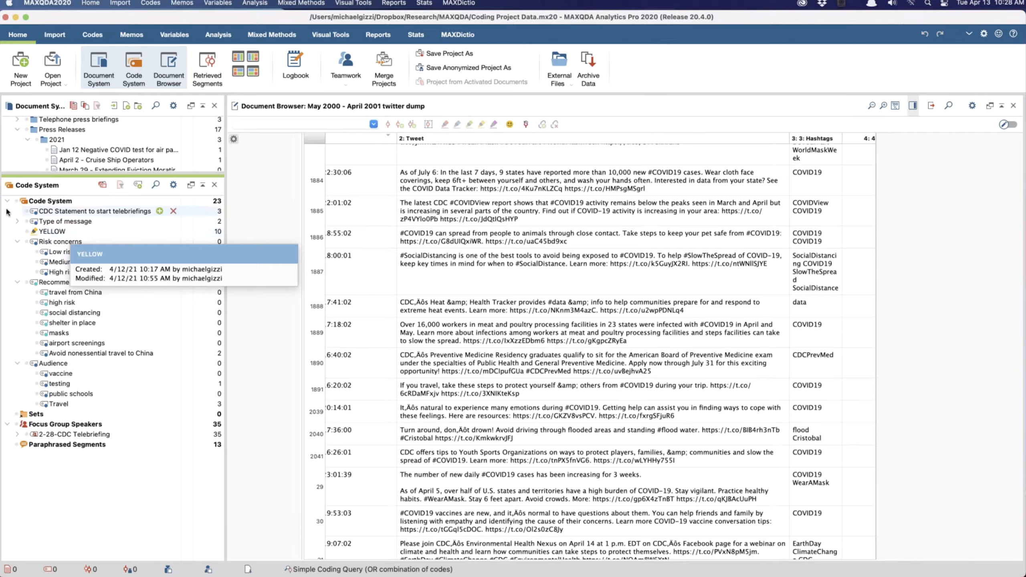
{"action": "left_click", "coordinate": [17, 222]}
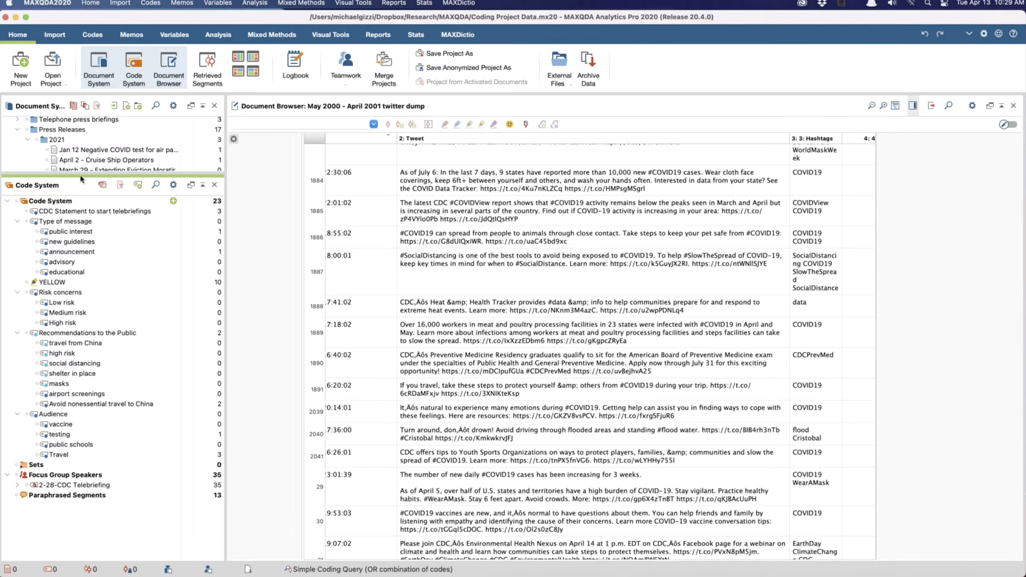
Step: Give the document list more height and open "PARAPHRASED 1-17-20- Public Health Screenings at 3 Airports" from the 2020 press releases
{"action": "left_click_drag", "start_coordinate": [81, 174], "coordinate": [85, 254]}
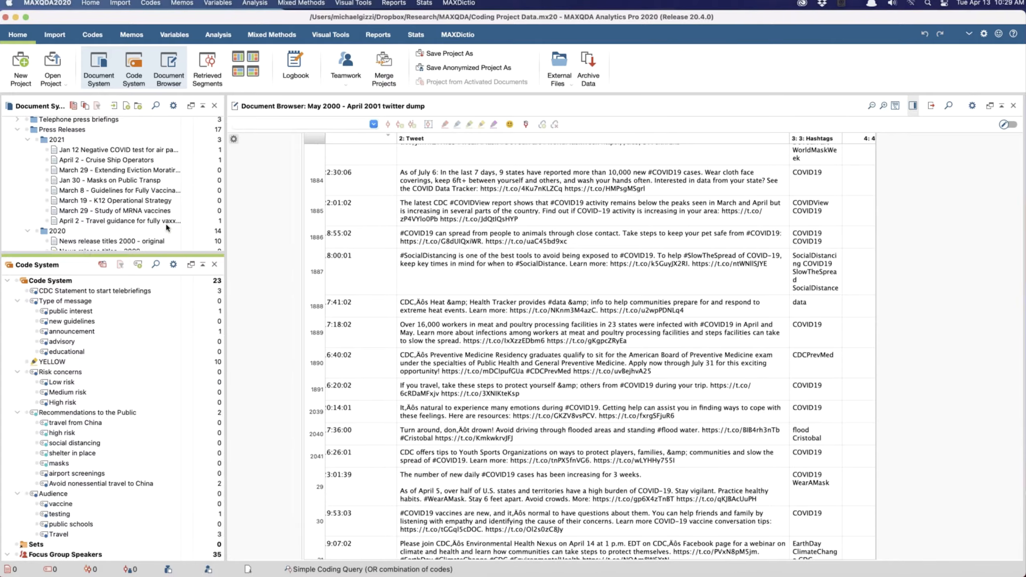
{"action": "scroll", "coordinate": [167, 227], "scroll_direction": "down", "scroll_amount": 5}
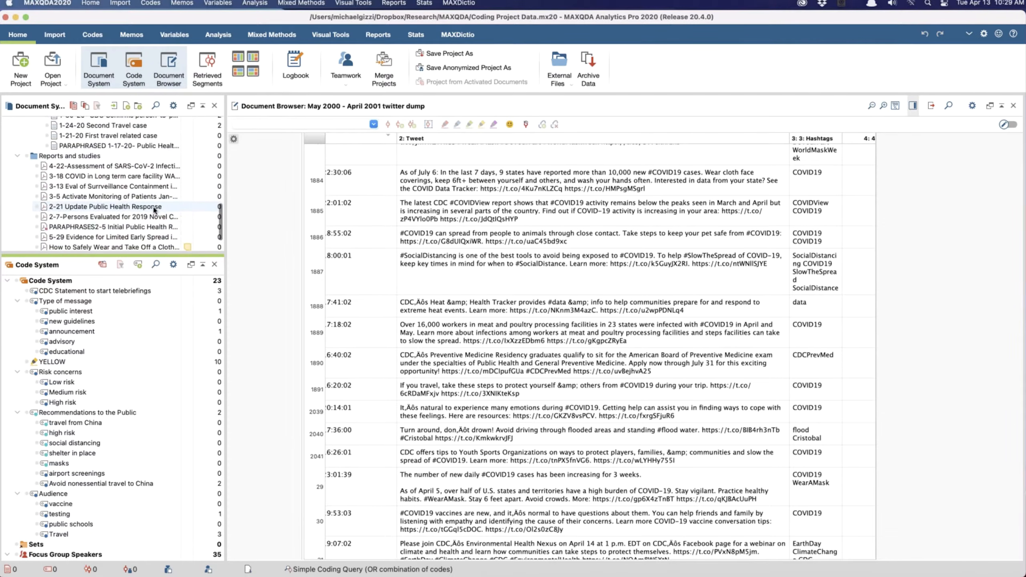
{"action": "scroll", "coordinate": [154, 209], "scroll_direction": "down", "scroll_amount": 2}
{"action": "scroll", "coordinate": [154, 209], "scroll_direction": "up", "scroll_amount": 3}
{"action": "scroll", "coordinate": [154, 209], "scroll_direction": "up", "scroll_amount": 2}
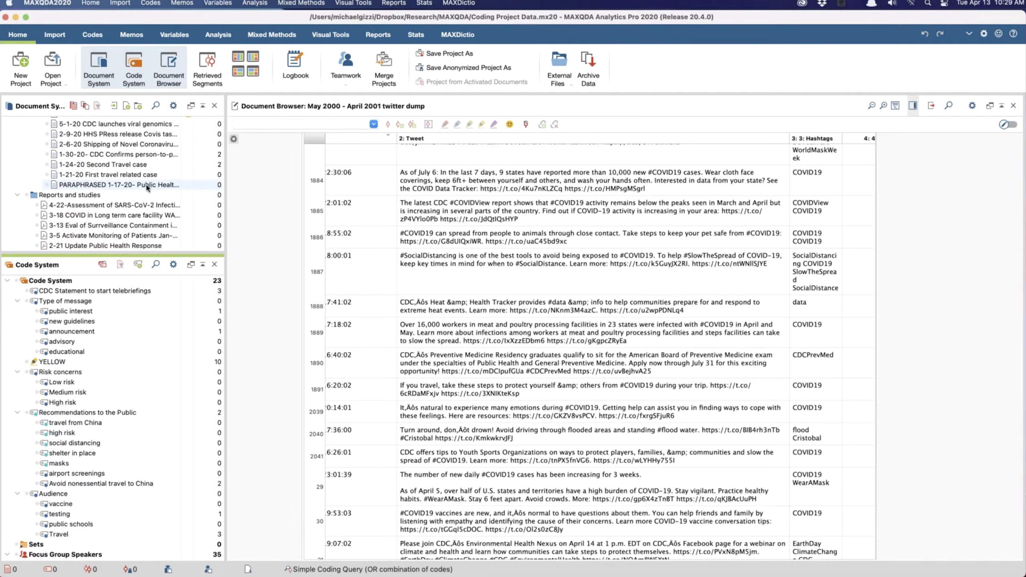
{"action": "mouse_move", "coordinate": [148, 187]}
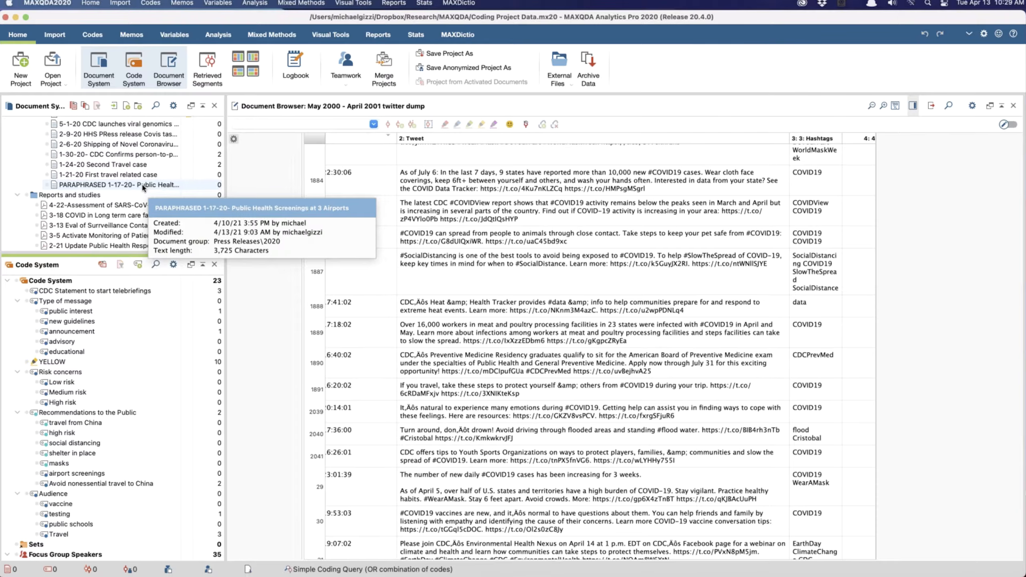
{"action": "double_click", "coordinate": [146, 186]}
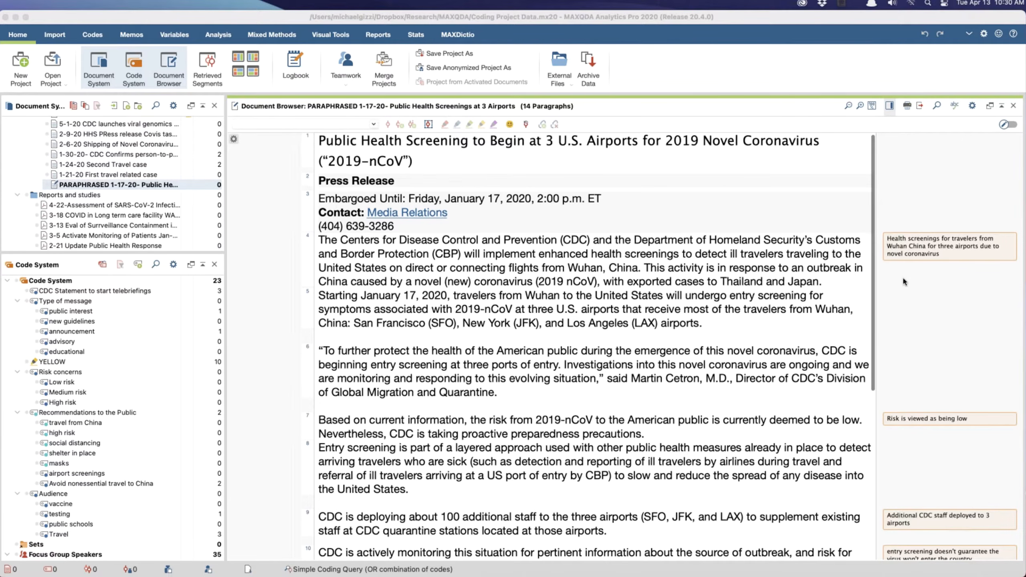
Step: Read through the airport screenings press release and examine the paraphrases beside its paragraphs
{"action": "scroll", "coordinate": [904, 281], "scroll_direction": "down", "scroll_amount": 1}
{"action": "scroll", "coordinate": [903, 277], "scroll_direction": "up", "scroll_amount": 5}
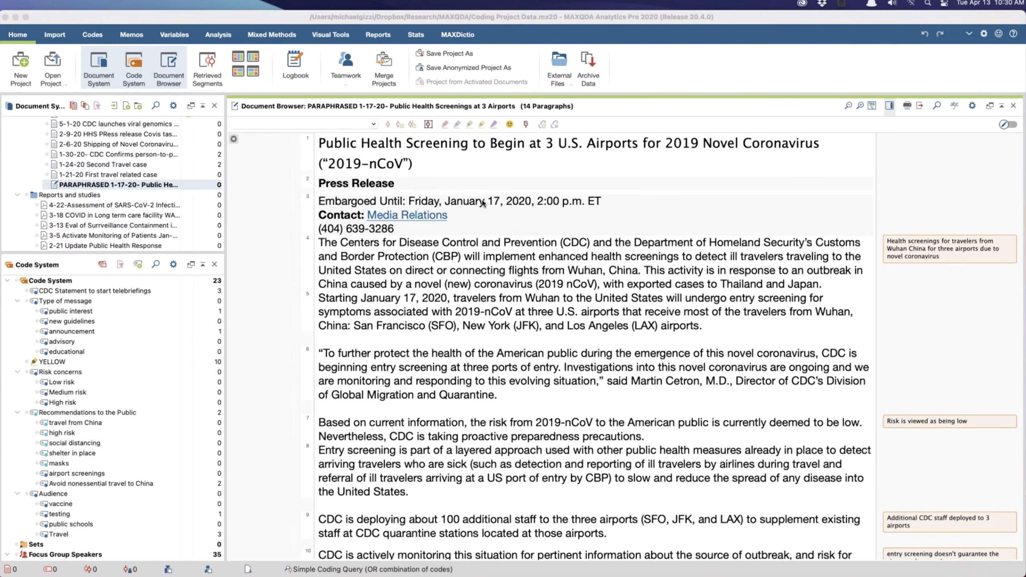
{"action": "scroll", "coordinate": [558, 232], "scroll_direction": "down", "scroll_amount": 1}
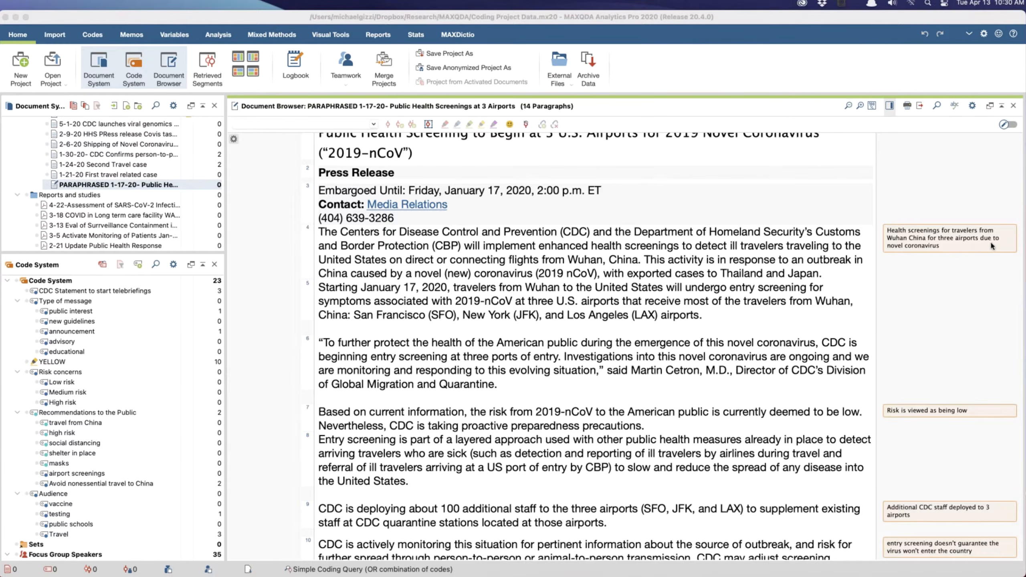
{"action": "scroll", "coordinate": [646, 316], "scroll_direction": "down", "scroll_amount": 5}
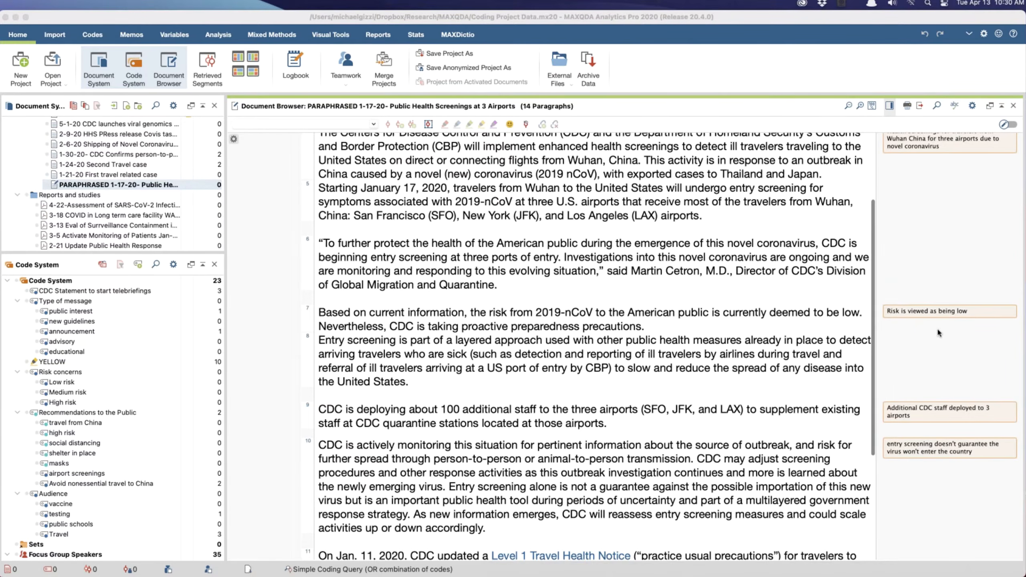
{"action": "scroll", "coordinate": [938, 328], "scroll_direction": "down", "scroll_amount": 2}
{"action": "scroll", "coordinate": [938, 333], "scroll_direction": "down", "scroll_amount": 3}
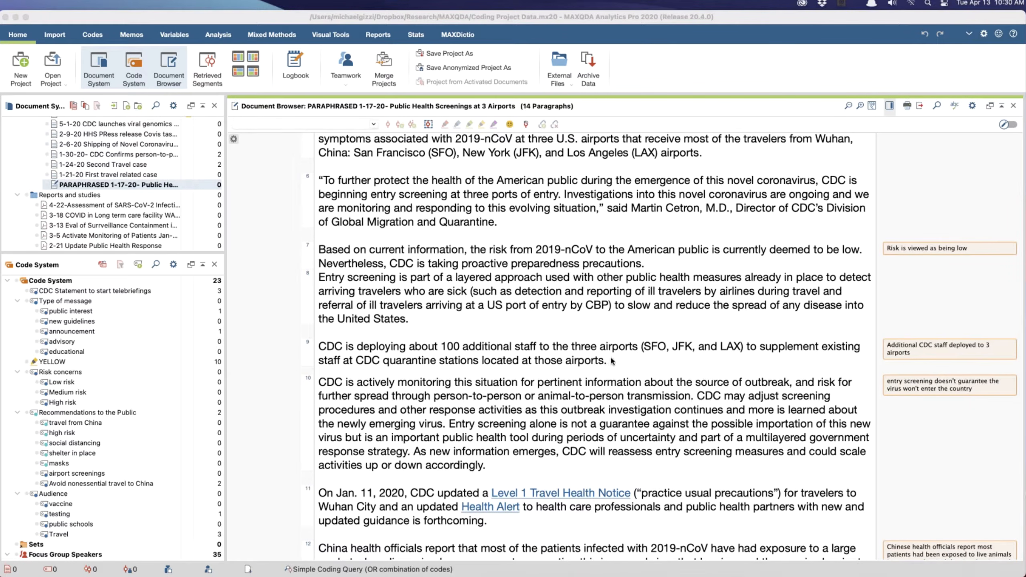
{"action": "scroll", "coordinate": [841, 347], "scroll_direction": "down", "scroll_amount": 3}
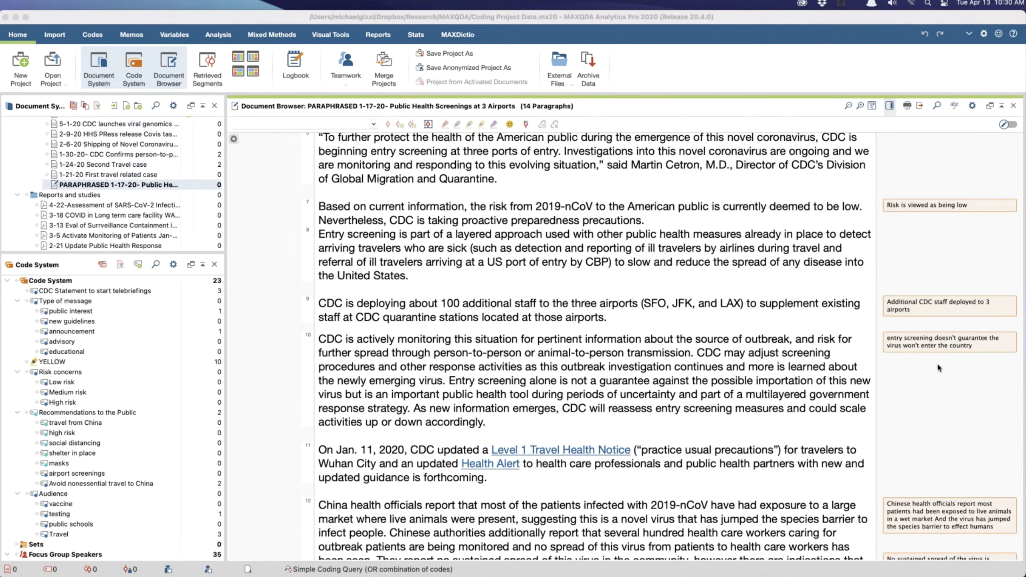
Step: Code the airport screenings paragraph stating that the risk to the American public is deemed low with "Low risk"
{"action": "scroll", "coordinate": [708, 385], "scroll_direction": "down", "scroll_amount": 5}
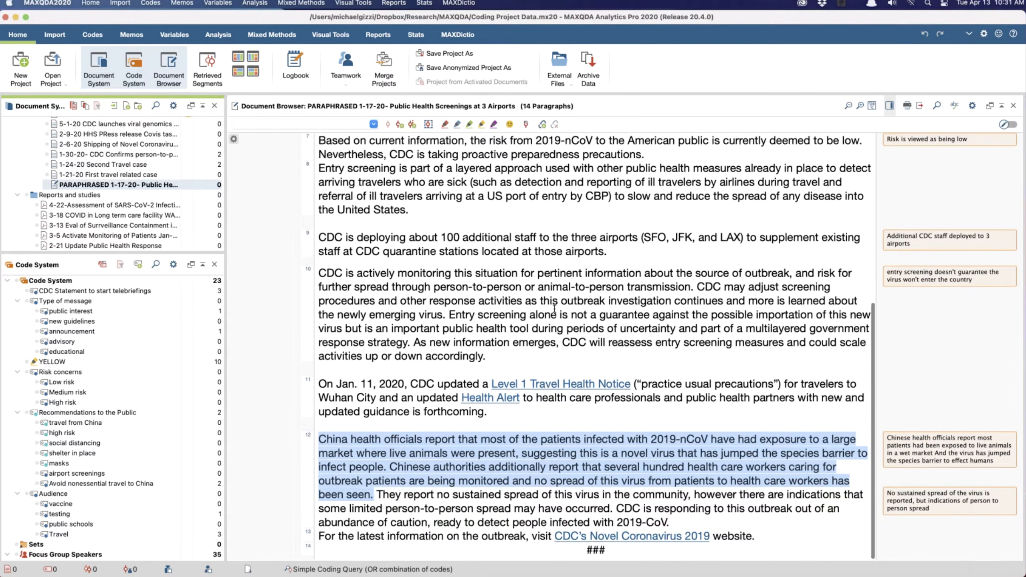
{"action": "scroll", "coordinate": [555, 308], "scroll_direction": "up", "scroll_amount": 10}
{"action": "scroll", "coordinate": [554, 308], "scroll_direction": "down", "scroll_amount": 10}
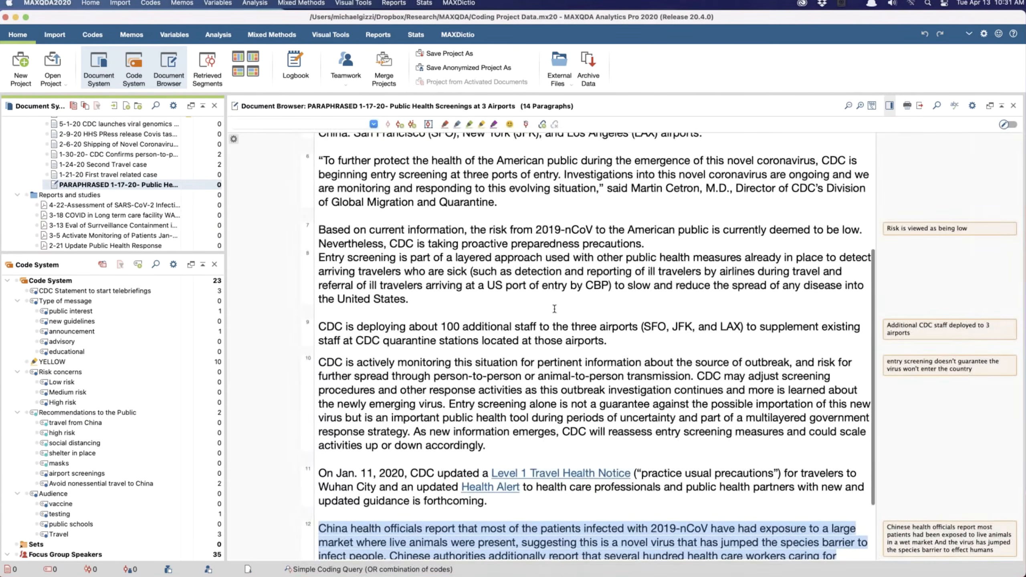
{"action": "scroll", "coordinate": [555, 308], "scroll_direction": "down", "scroll_amount": 5}
{"action": "scroll", "coordinate": [554, 307], "scroll_direction": "up", "scroll_amount": 7}
{"action": "scroll", "coordinate": [554, 308], "scroll_direction": "up", "scroll_amount": 3}
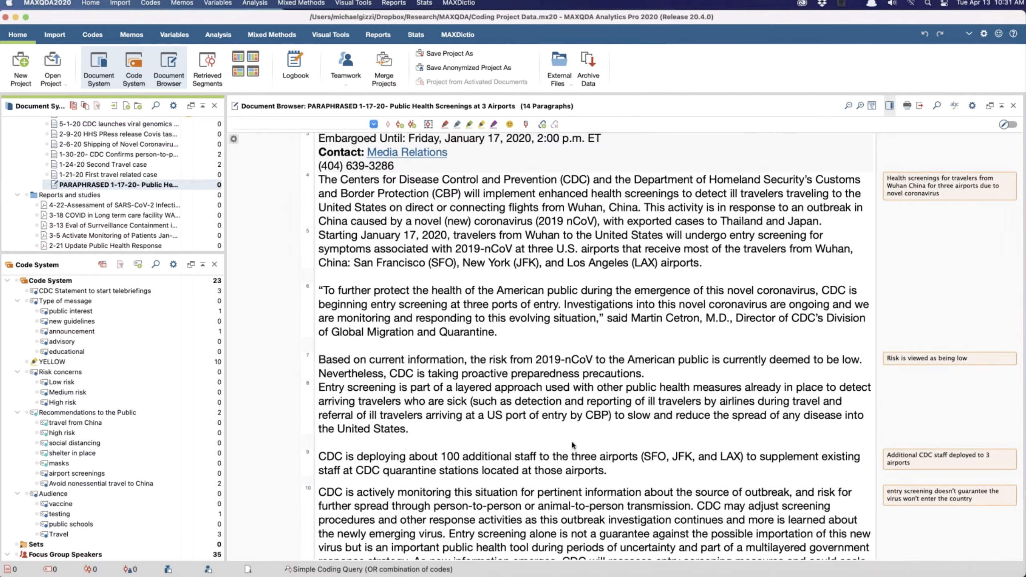
{"action": "left_click_drag", "start_coordinate": [320, 359], "coordinate": [661, 378]}
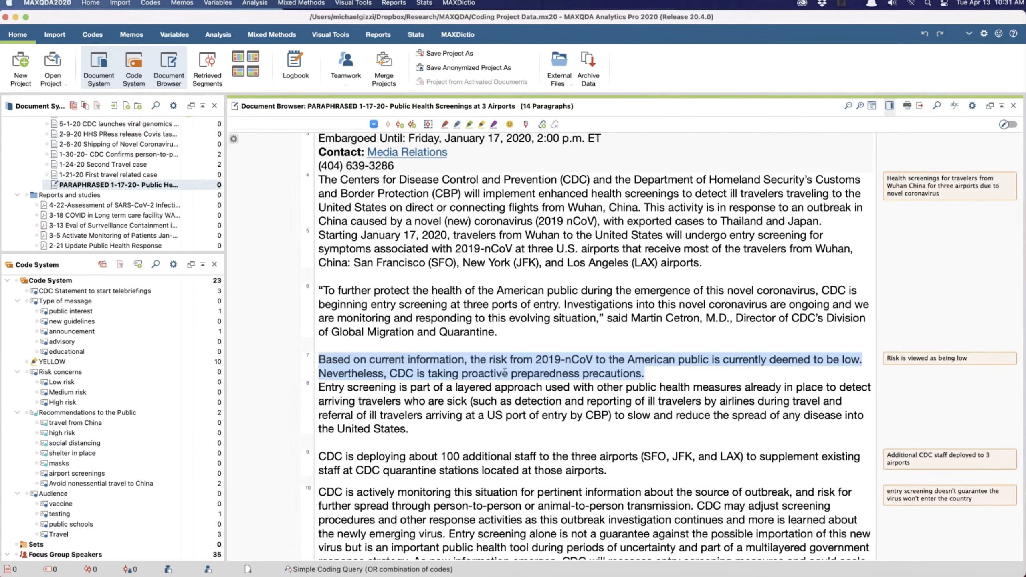
{"action": "mouse_move", "coordinate": [65, 385]}
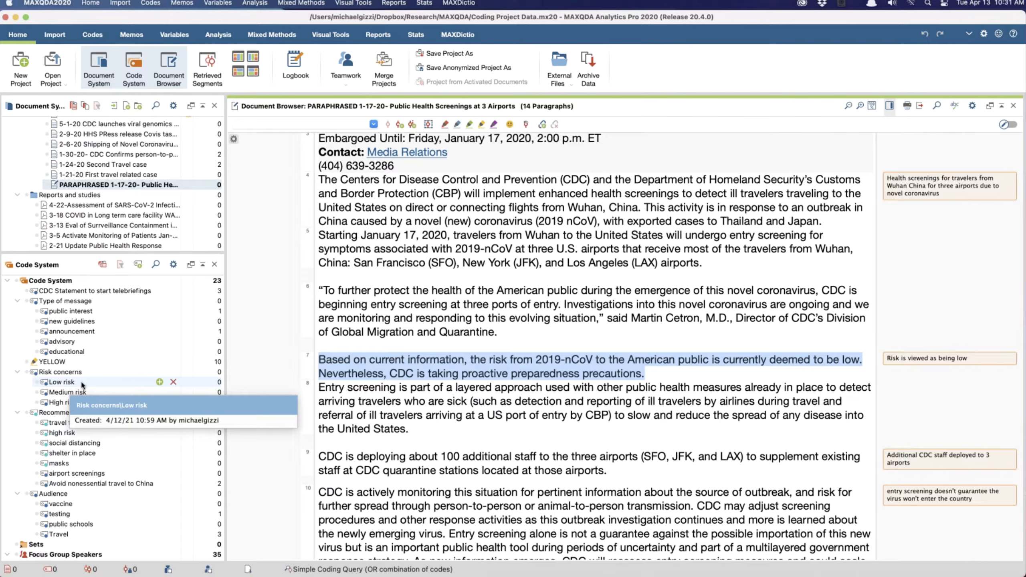
{"action": "left_click_drag", "start_coordinate": [80, 380], "coordinate": [356, 371]}
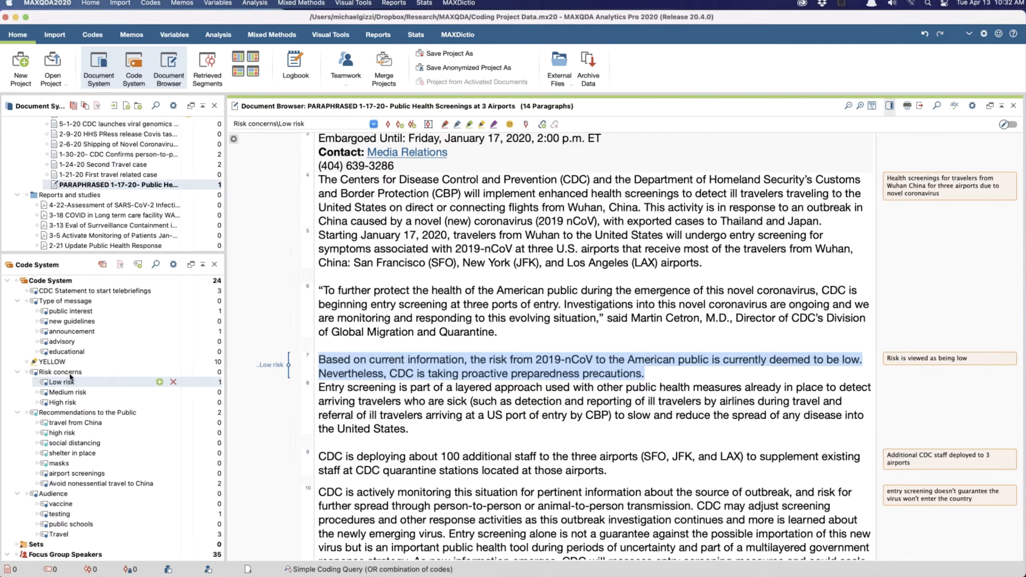
{"action": "left_click", "coordinate": [421, 437]}
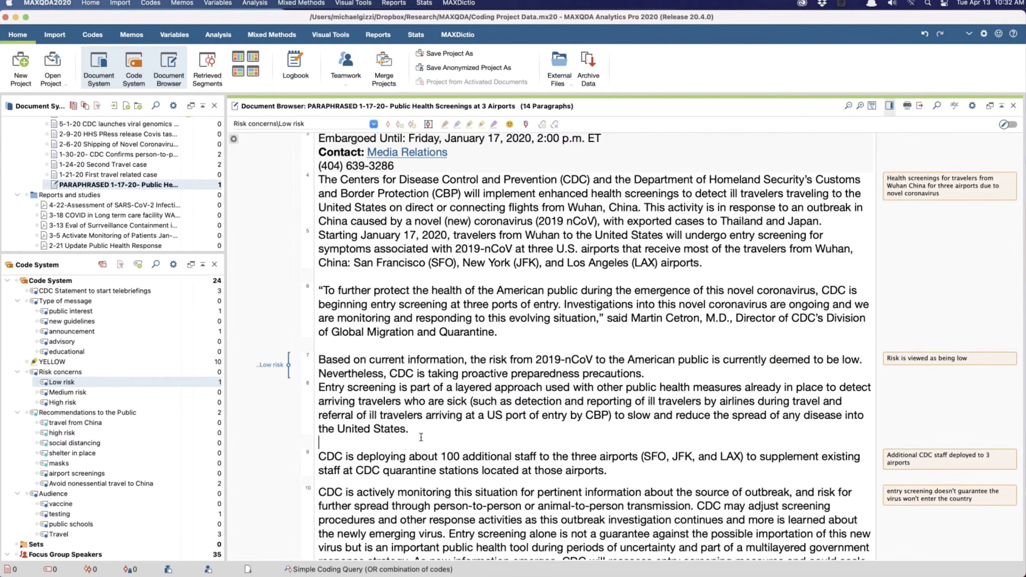
Step: Start a new code for the paragraph on 100 additional airport staff, naming it "CDC staff being deployed" and colouring it black
{"action": "scroll", "coordinate": [421, 437], "scroll_direction": "down", "scroll_amount": 3}
{"action": "scroll", "coordinate": [421, 437], "scroll_direction": "down", "scroll_amount": 3}
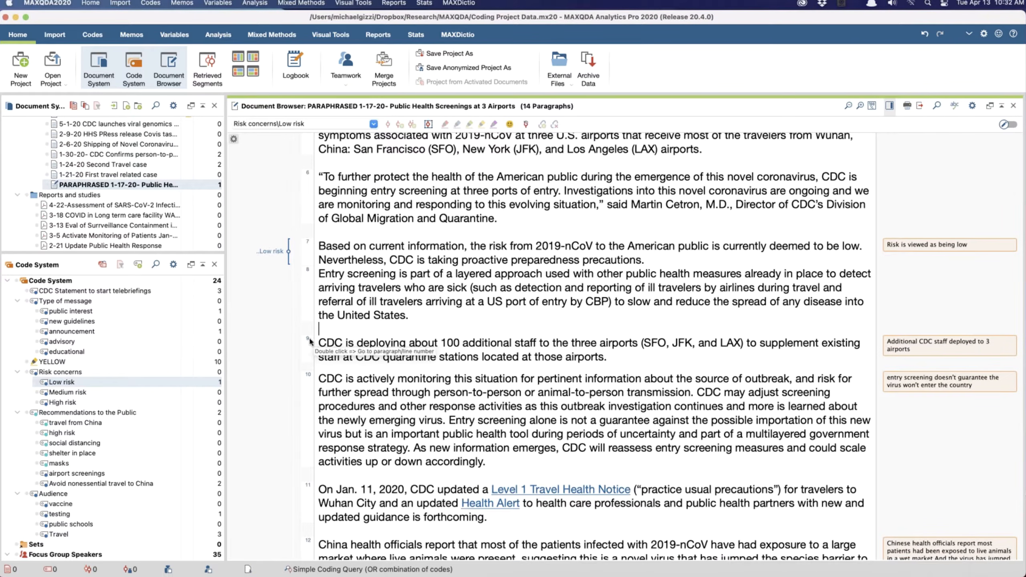
{"action": "left_click_drag", "start_coordinate": [318, 343], "coordinate": [629, 359]}
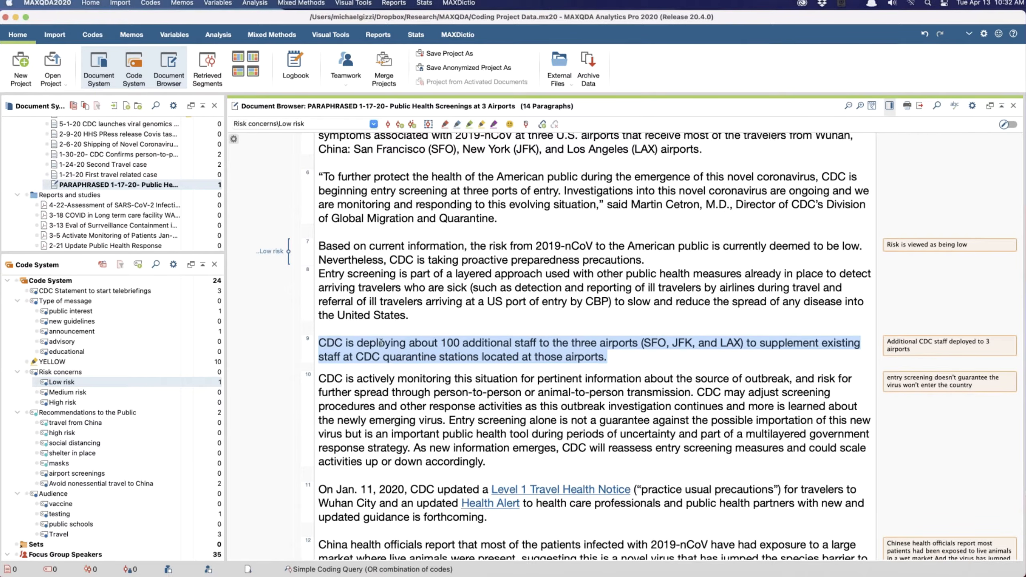
{"action": "left_click", "coordinate": [401, 128]}
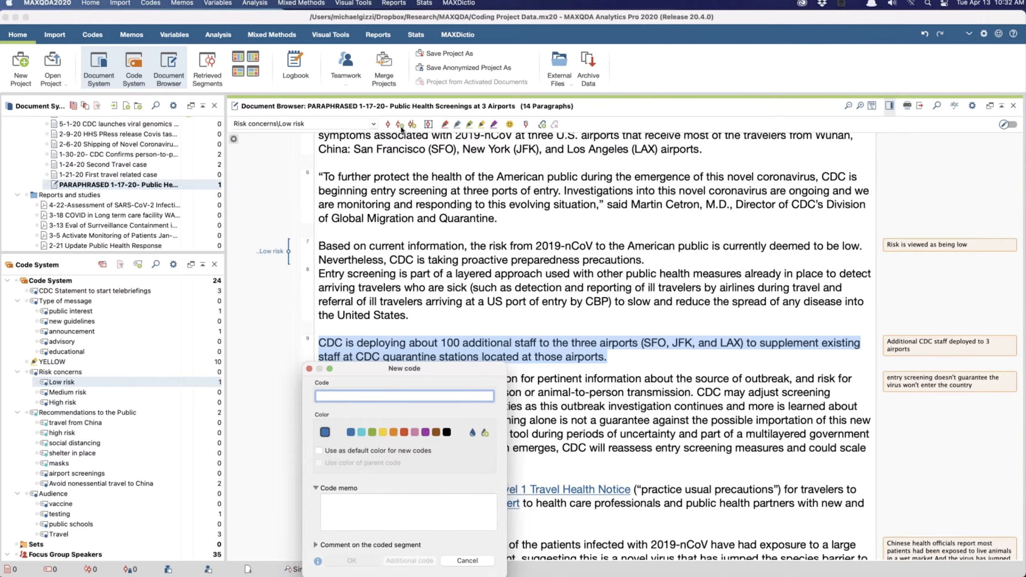
{"action": "left_click", "coordinate": [467, 562]}
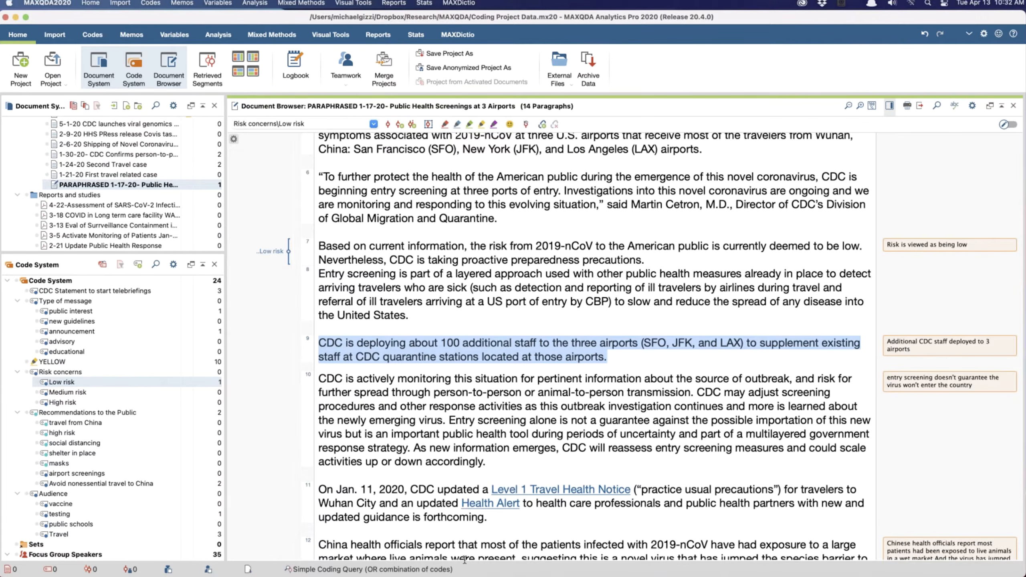
{"action": "right_click", "coordinate": [376, 352]}
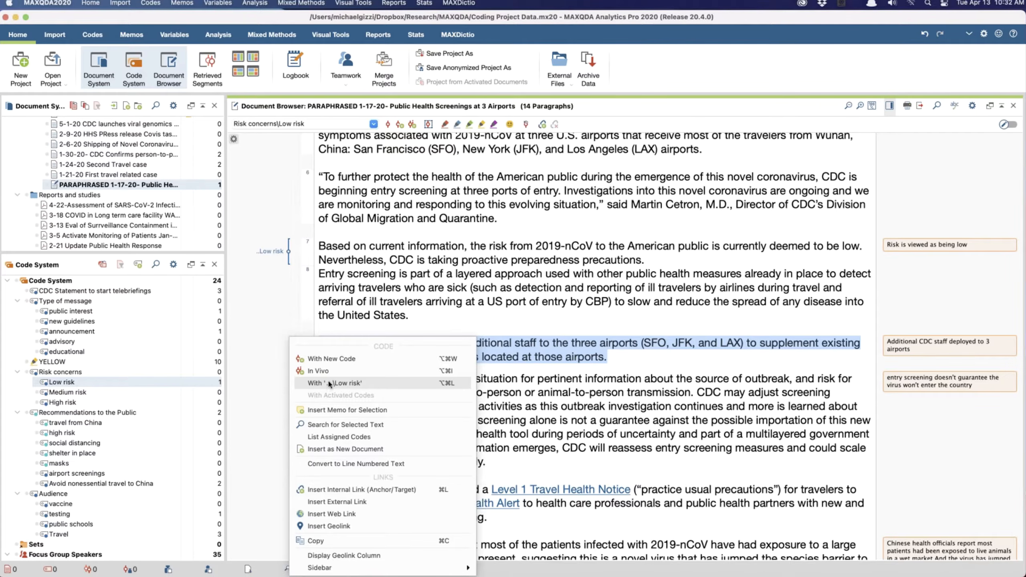
{"action": "left_click", "coordinate": [347, 360]}
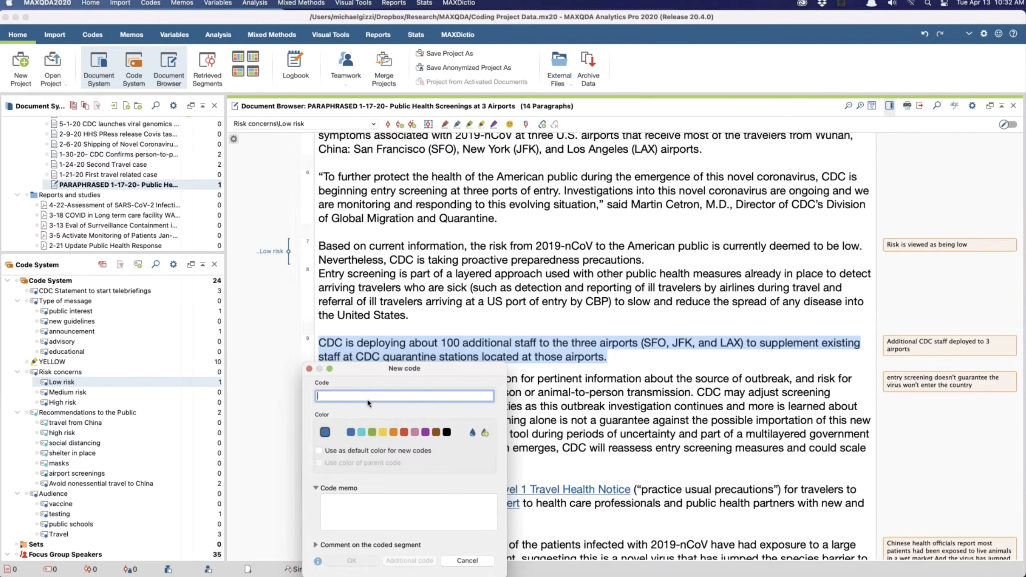
{"action": "type", "text": "CDC st"}
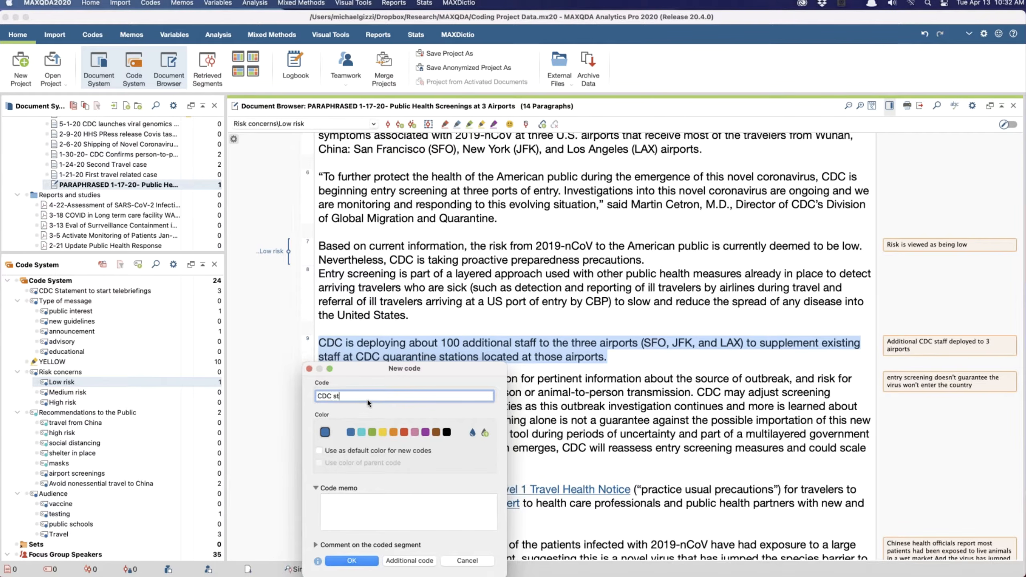
{"action": "key", "text": "BackSpace"}
{"action": "key", "text": "BackSpace"}
{"action": "key", "text": "BackSpace"}
{"action": "key", "text": "BackSpace"}
{"action": "key", "text": "BackSpace"}
{"action": "key", "text": "BackSpace"}
{"action": "type", "text": "f being d"}
{"action": "left_click", "coordinate": [448, 433]}
Step: Enter "staff deployments to deal with the problem" as the new code's memo
{"action": "left_click", "coordinate": [350, 507]}
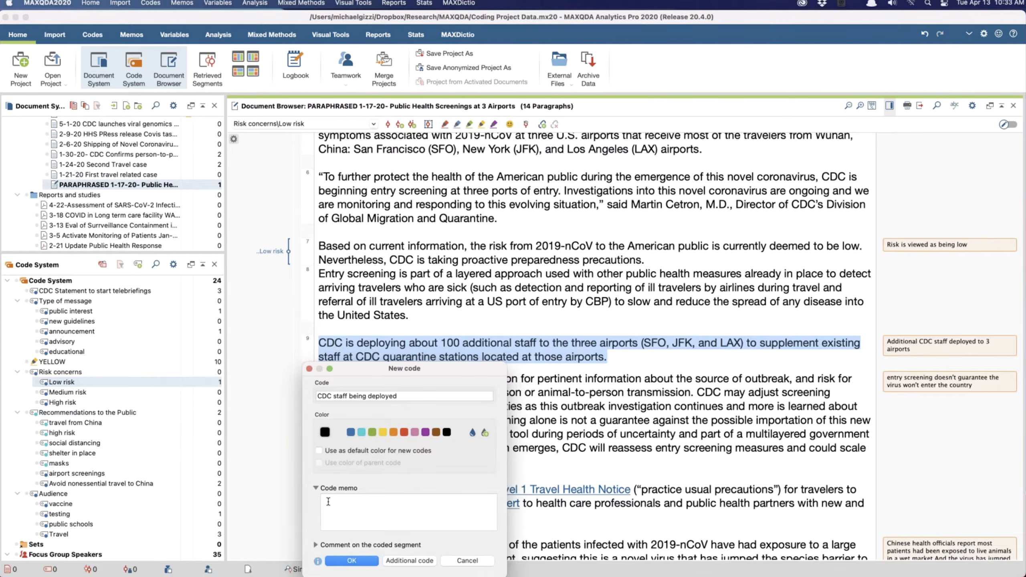
{"action": "type", "text": "staff dep"}
{"action": "key", "text": "BackSpace"}
{"action": "key", "text": "BackSpace"}
{"action": "type", "text": "ployments to deal with the"}
{"action": "key", "text": "BackSpace"}
{"action": "key", "text": "BackSpace"}
{"action": "type", "text": "problem"}
Step: Add the comment "staff sent to JFK, SFO, LAX" to the coded segment and create the code
{"action": "left_click", "coordinate": [316, 545]}
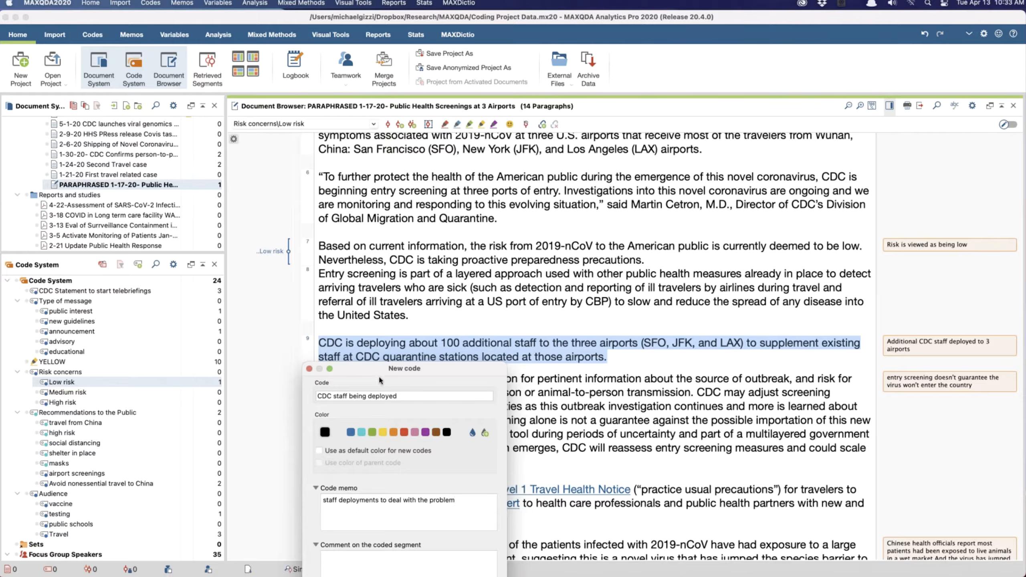
{"action": "left_click_drag", "start_coordinate": [394, 371], "coordinate": [512, 216]}
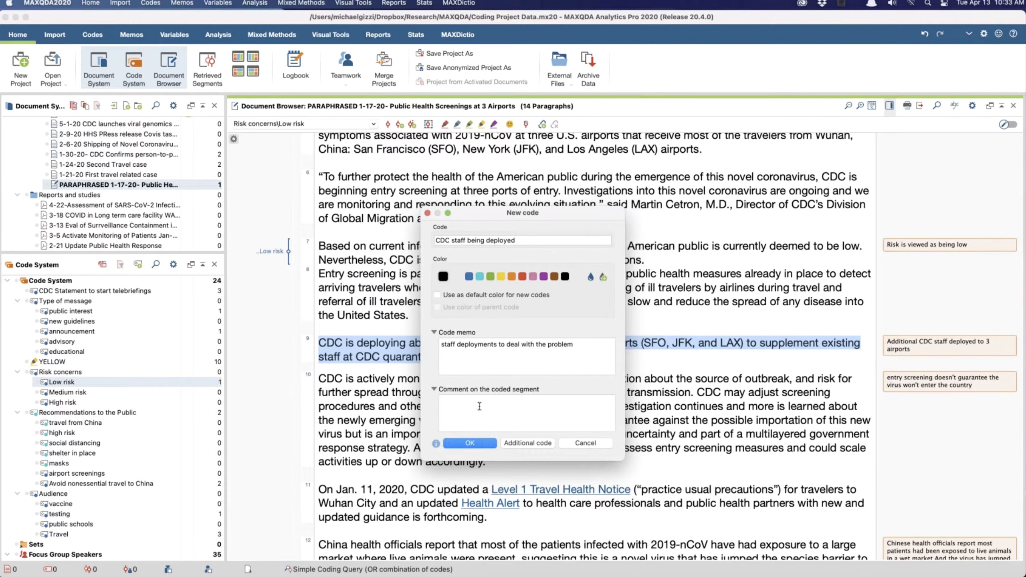
{"action": "type", "text": "taff sent to JFK,SFO,LAX"}
{"action": "left_click", "coordinate": [467, 443]}
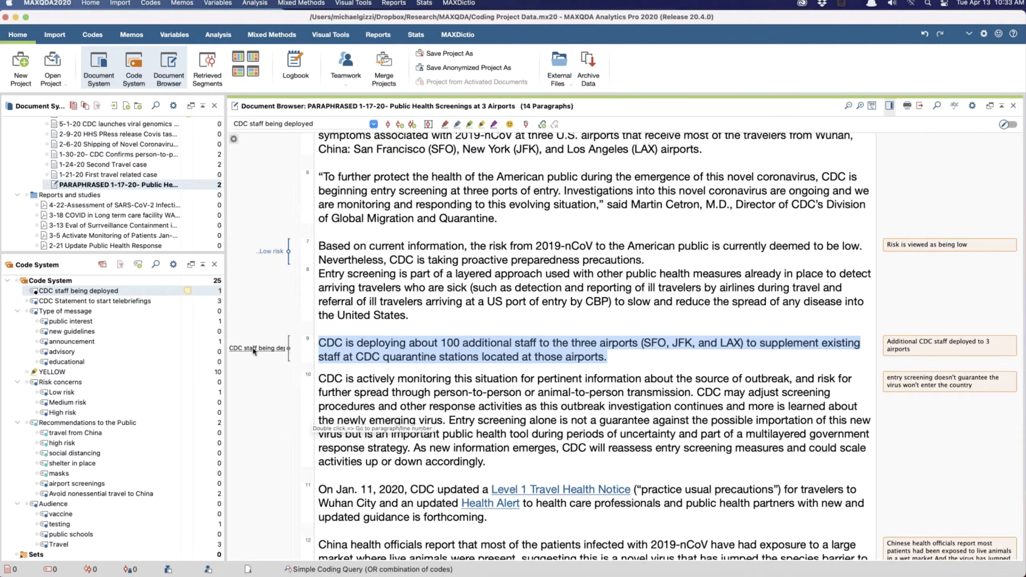
Step: Show the comments beside the document to check the coded segment's comment, and switch the sidebar back to paraphrases
{"action": "mouse_move", "coordinate": [253, 352]}
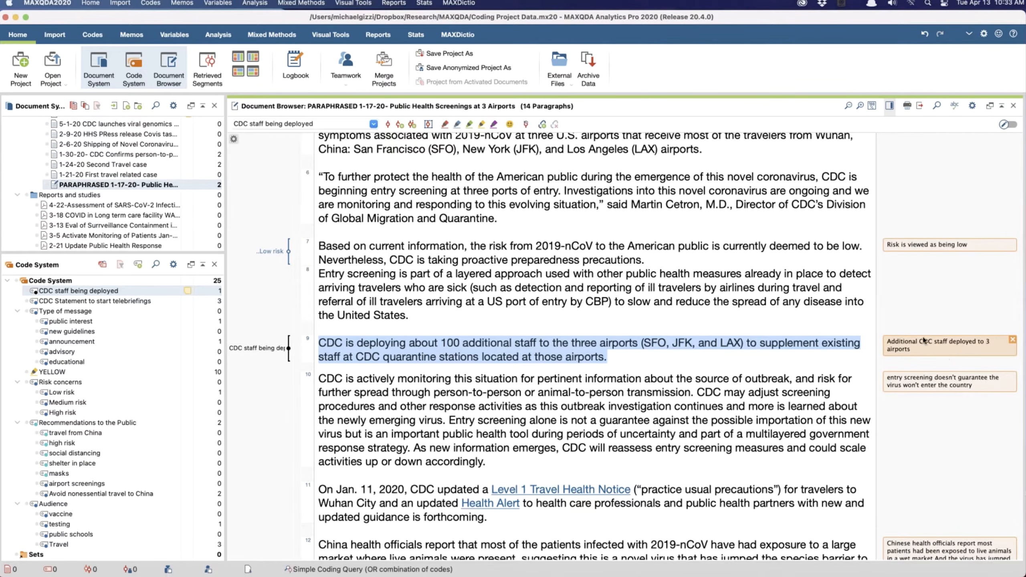
{"action": "right_click", "coordinate": [939, 287]}
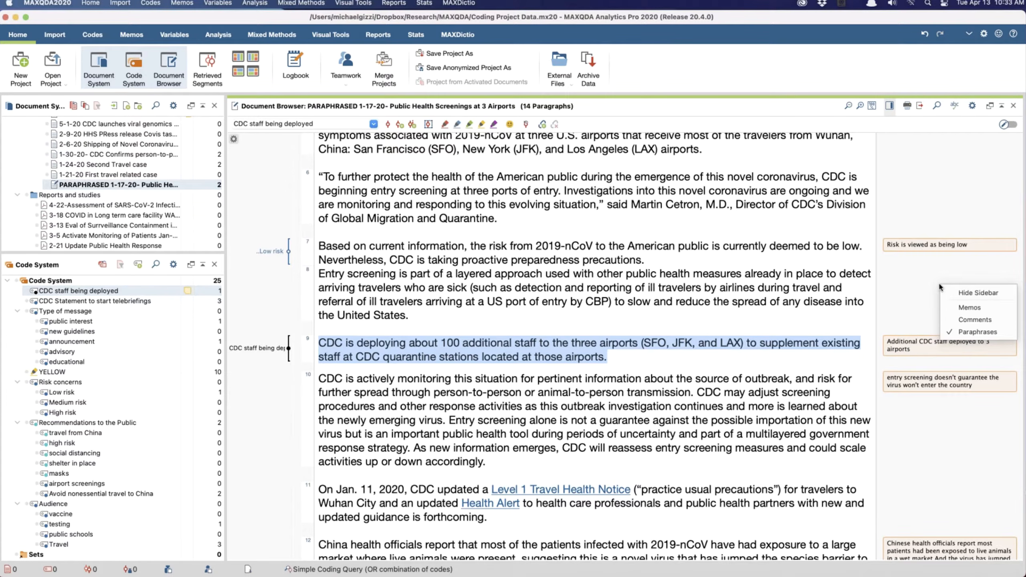
{"action": "left_click", "coordinate": [962, 320]}
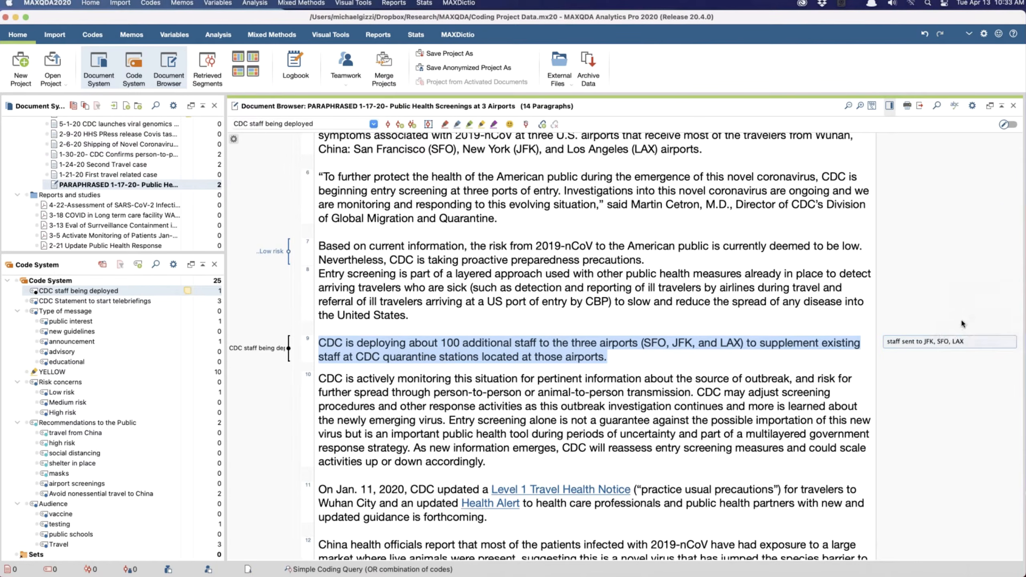
{"action": "right_click", "coordinate": [929, 306]}
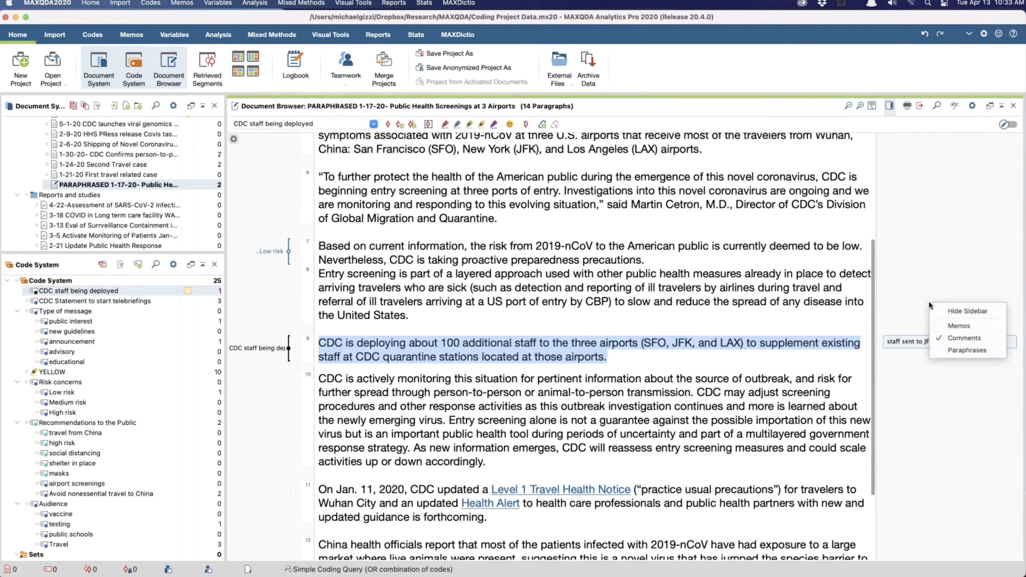
{"action": "left_click", "coordinate": [967, 350]}
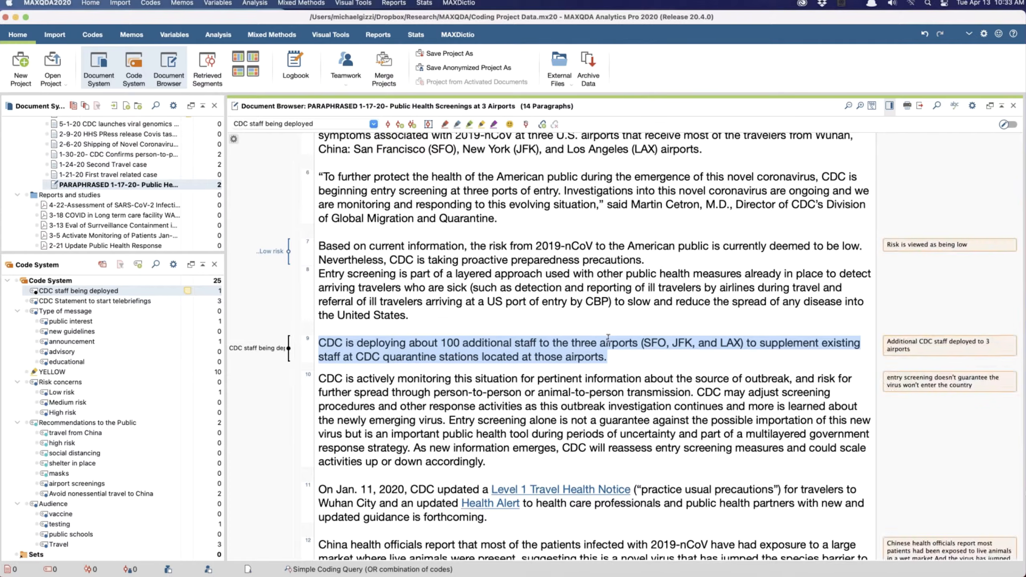
{"action": "scroll", "coordinate": [415, 340], "scroll_direction": "down", "scroll_amount": 3}
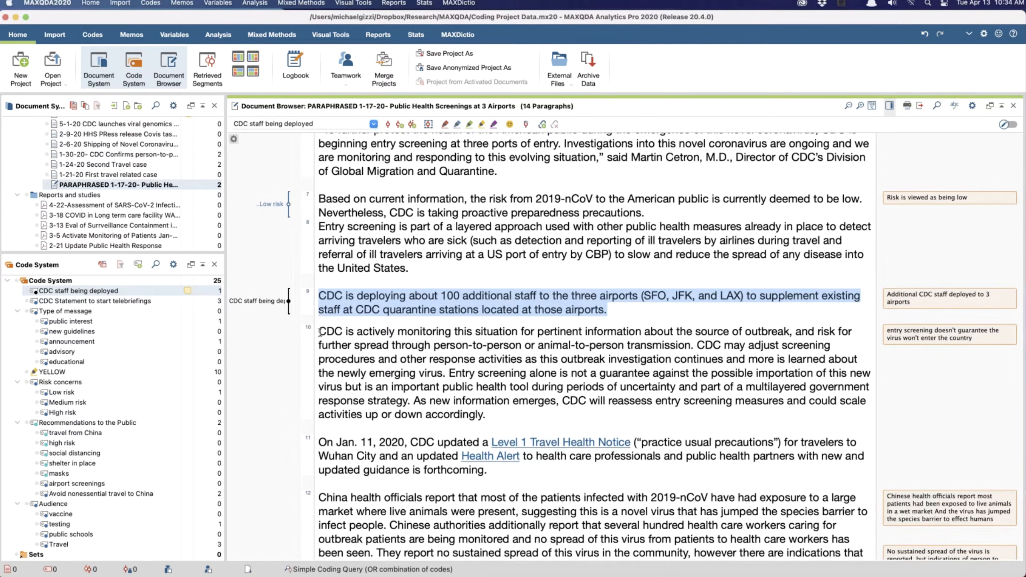
{"action": "left_click_drag", "start_coordinate": [320, 331], "coordinate": [433, 332]}
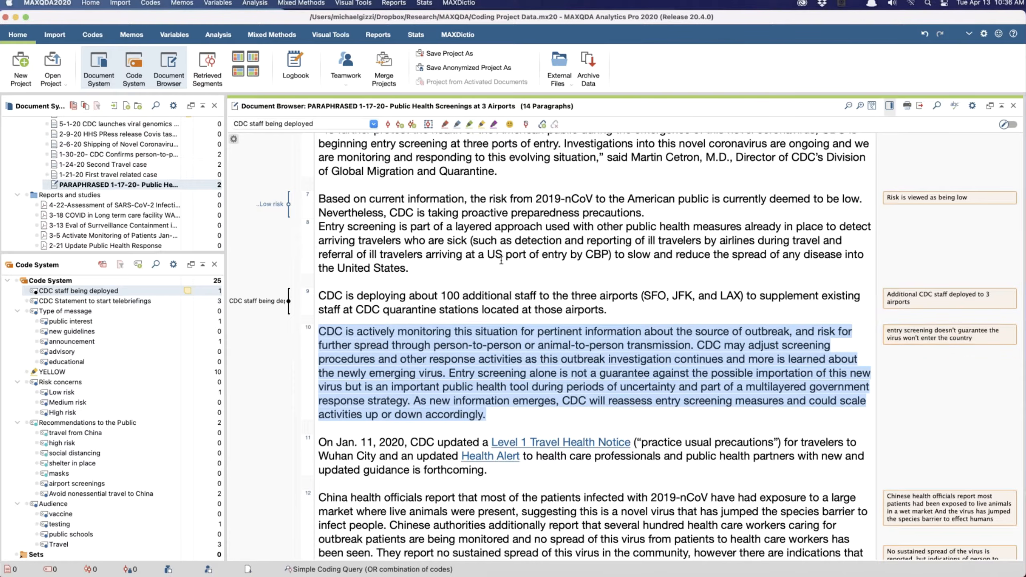
{"action": "left_click", "coordinate": [212, 38]}
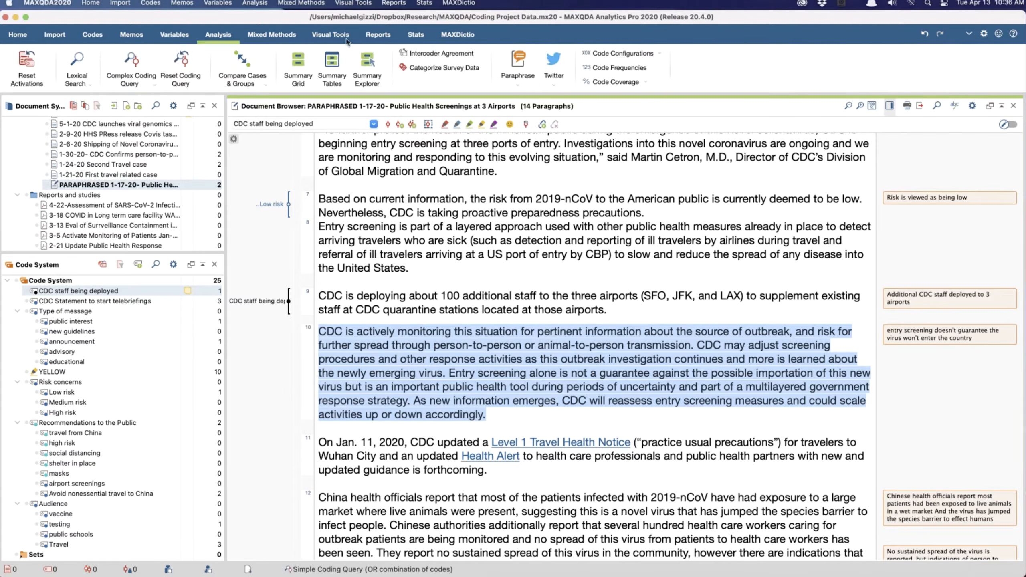
{"action": "left_click", "coordinate": [519, 83]}
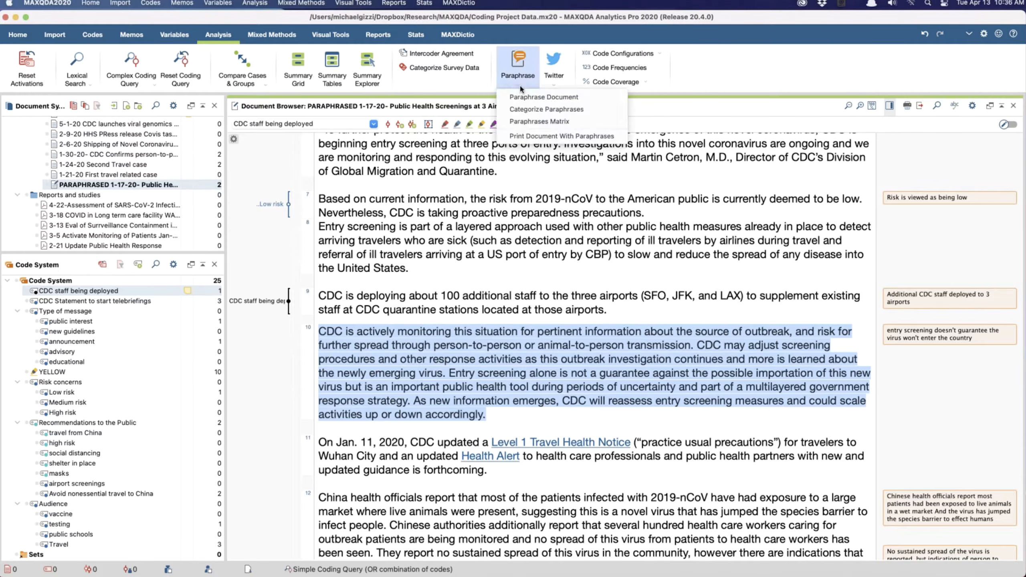
{"action": "left_click", "coordinate": [527, 113]}
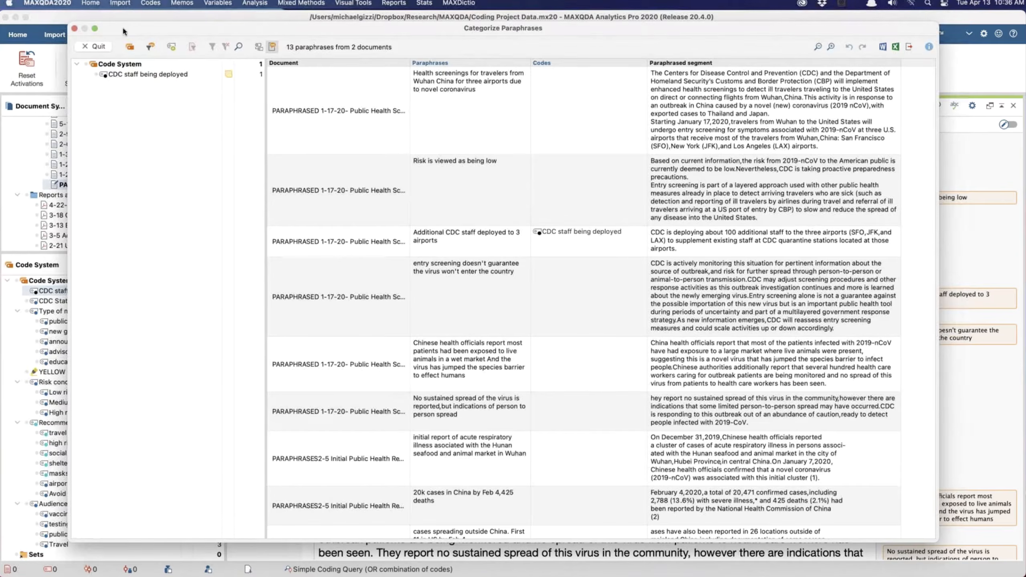
{"action": "left_click", "coordinate": [84, 48]}
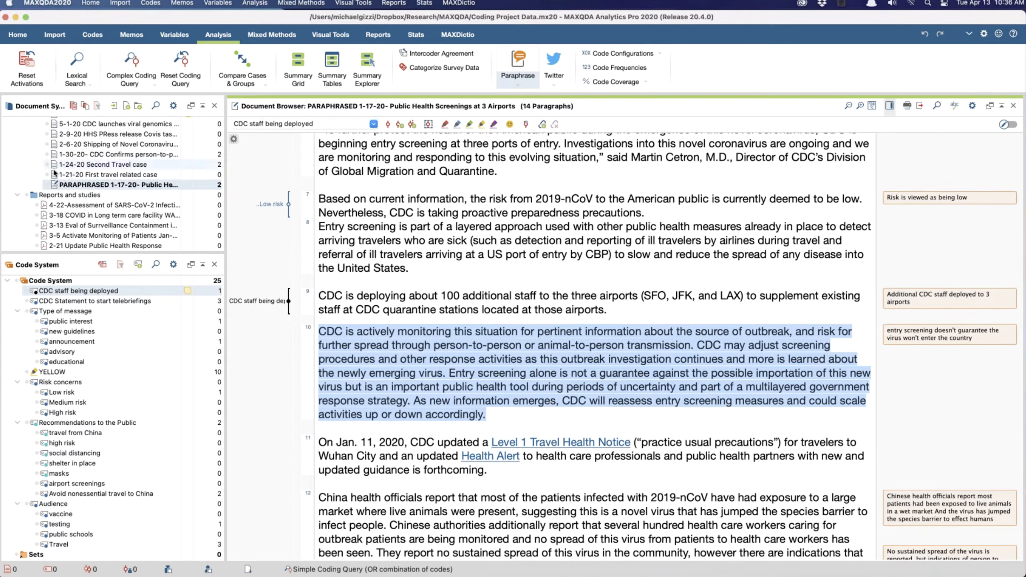
Step: Activate the airport screenings press release, open Categorize Paraphrases with all codes displayed, and select the additional CDC staff paraphrase
{"action": "left_click", "coordinate": [57, 185]}
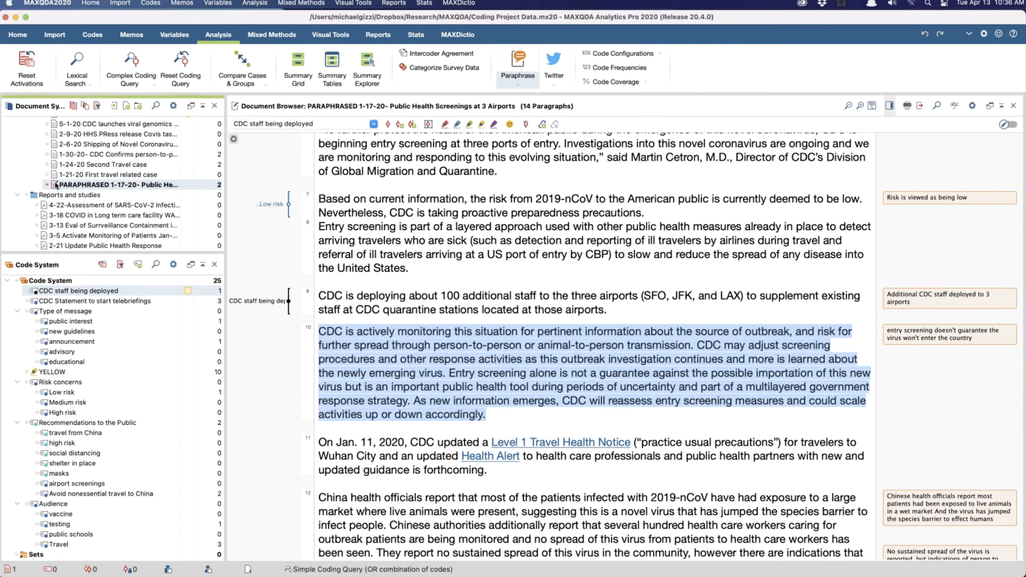
{"action": "left_click", "coordinate": [521, 82]}
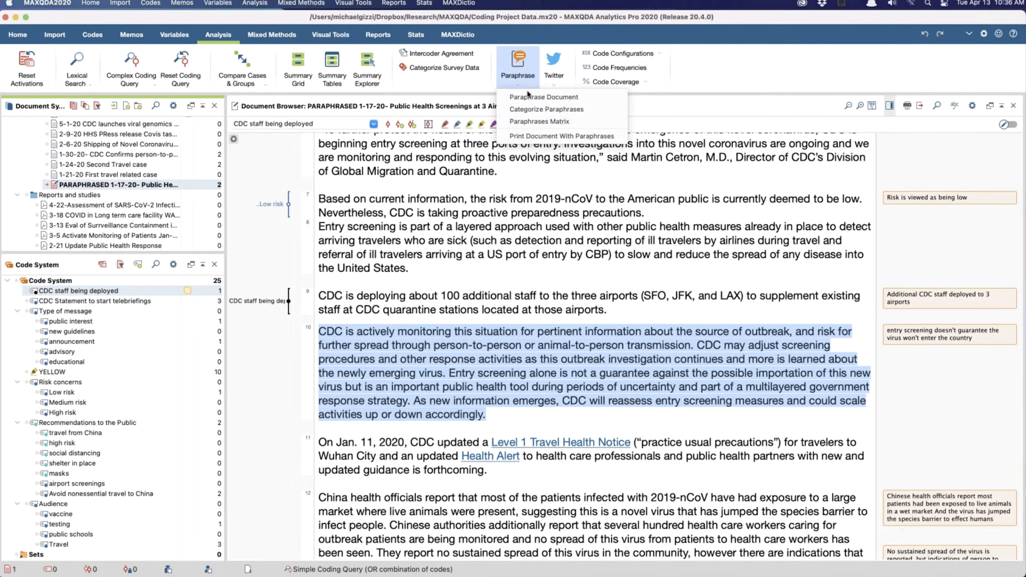
{"action": "left_click", "coordinate": [552, 114]}
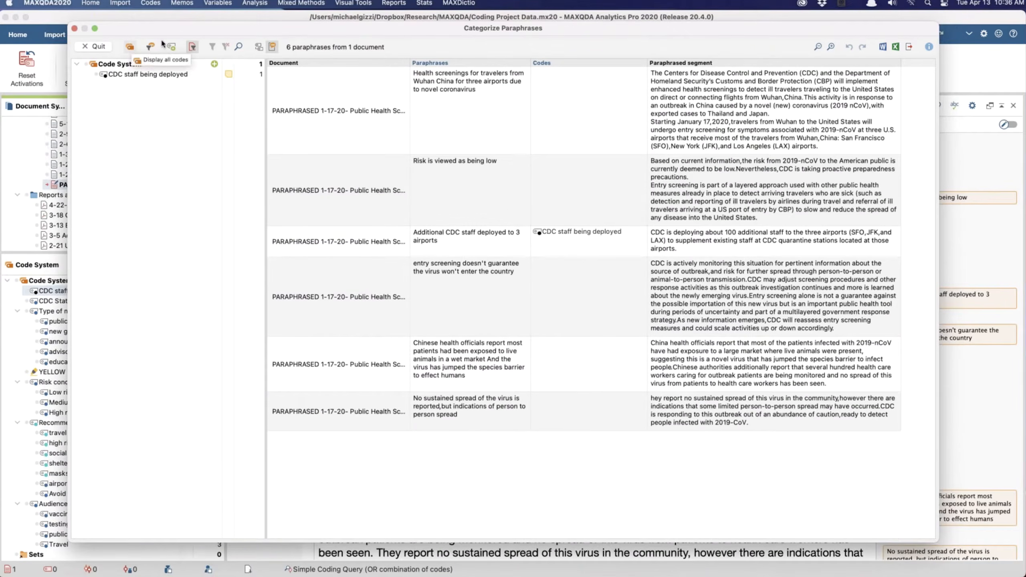
{"action": "left_click", "coordinate": [193, 48]}
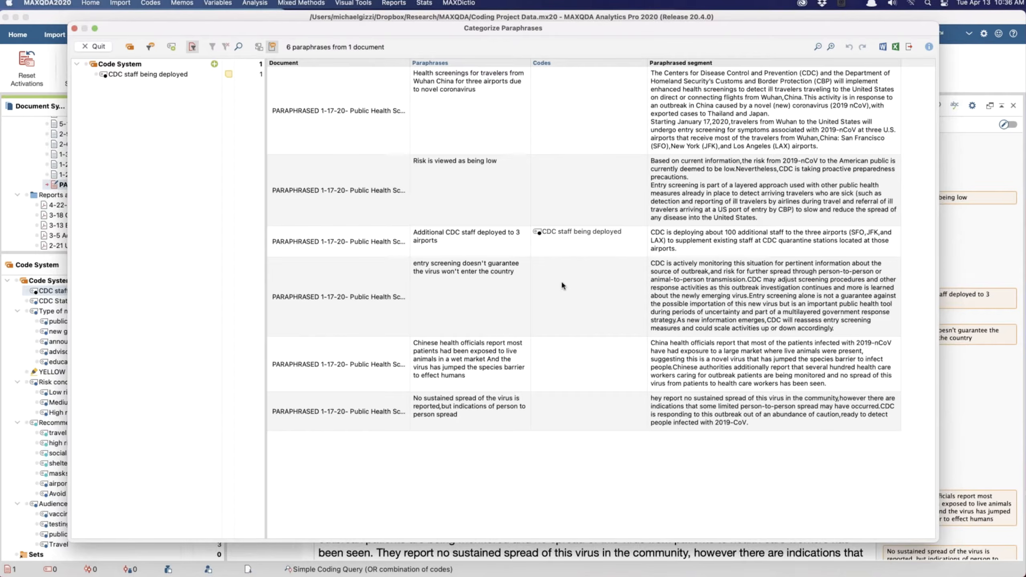
{"action": "left_click", "coordinate": [129, 47]}
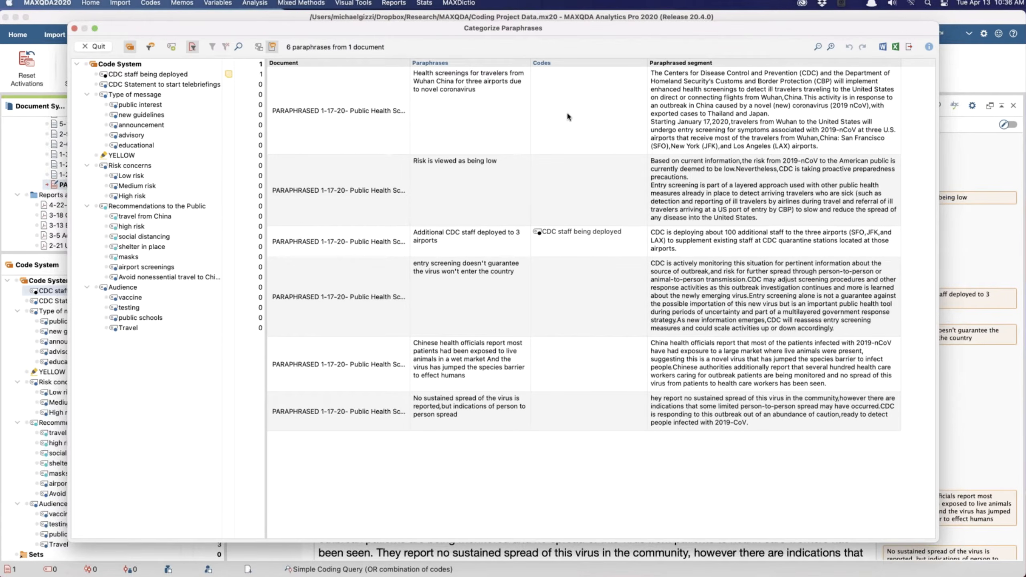
{"action": "left_click", "coordinate": [563, 246]}
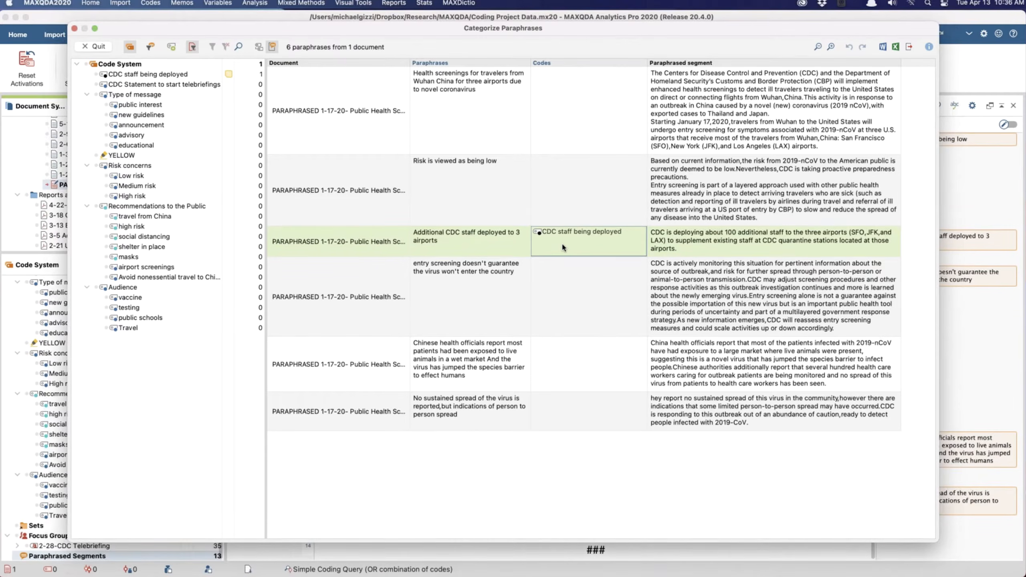
Step: Start a new code for the entry screening paraphrase and name it "actively monitoring situation"
{"action": "left_click", "coordinate": [611, 293]}
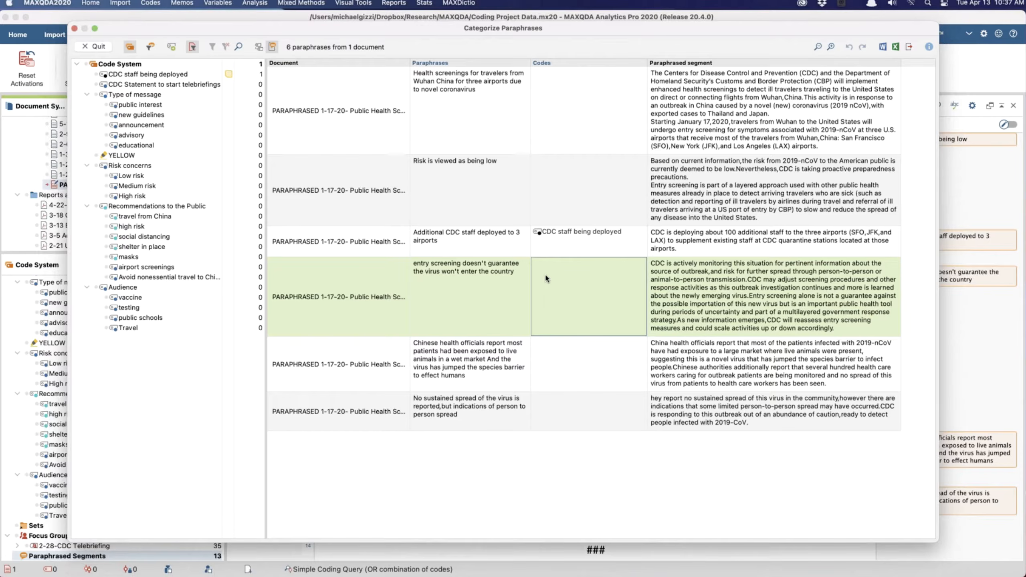
{"action": "right_click", "coordinate": [449, 273]}
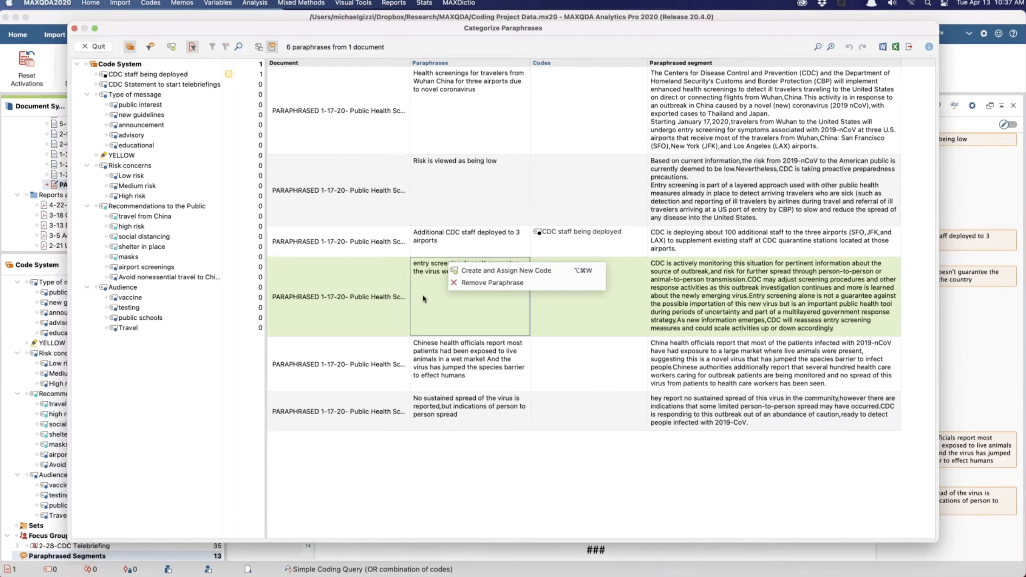
{"action": "left_click", "coordinate": [422, 294]}
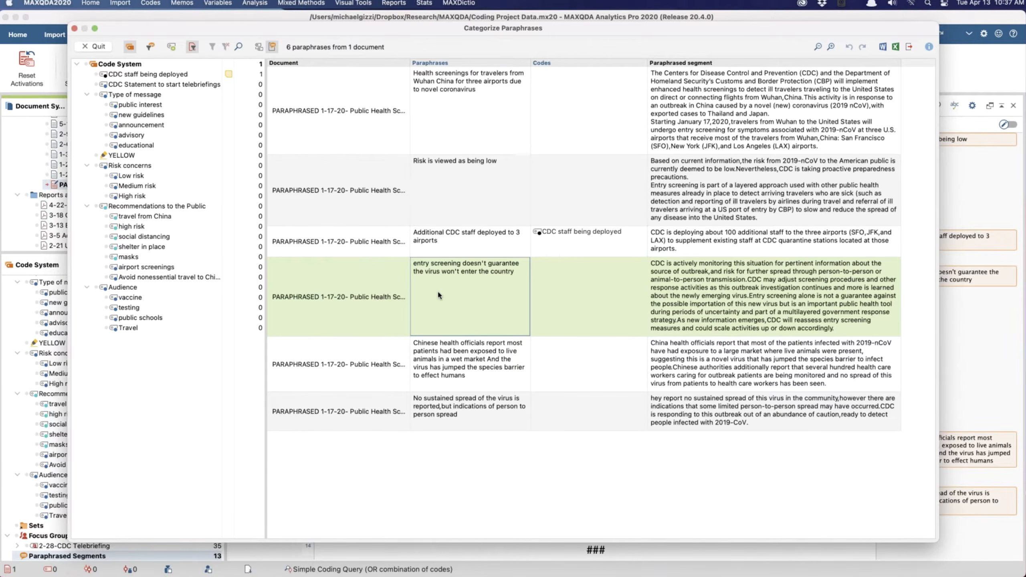
{"action": "right_click", "coordinate": [448, 297]}
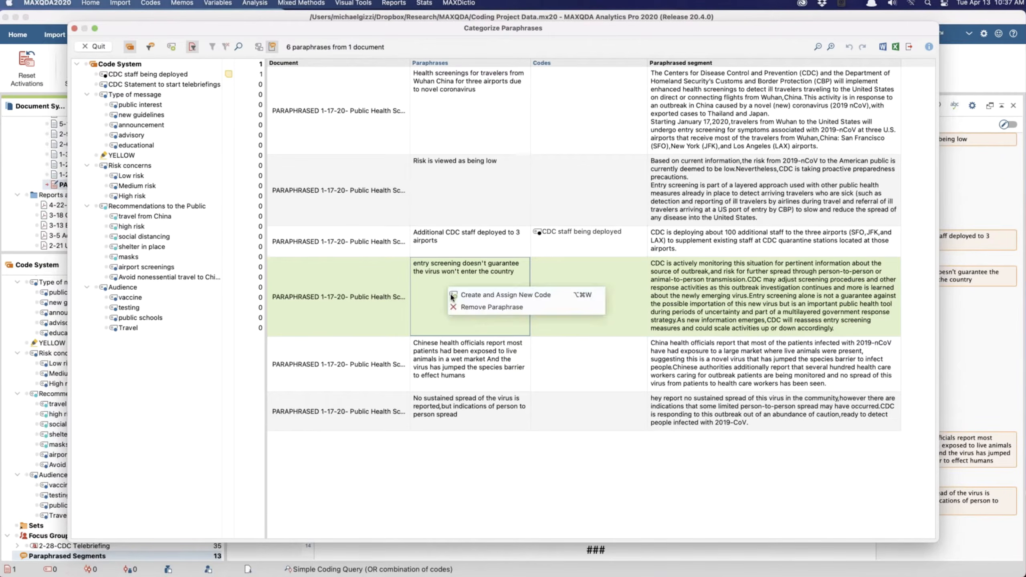
{"action": "left_click", "coordinate": [475, 298]}
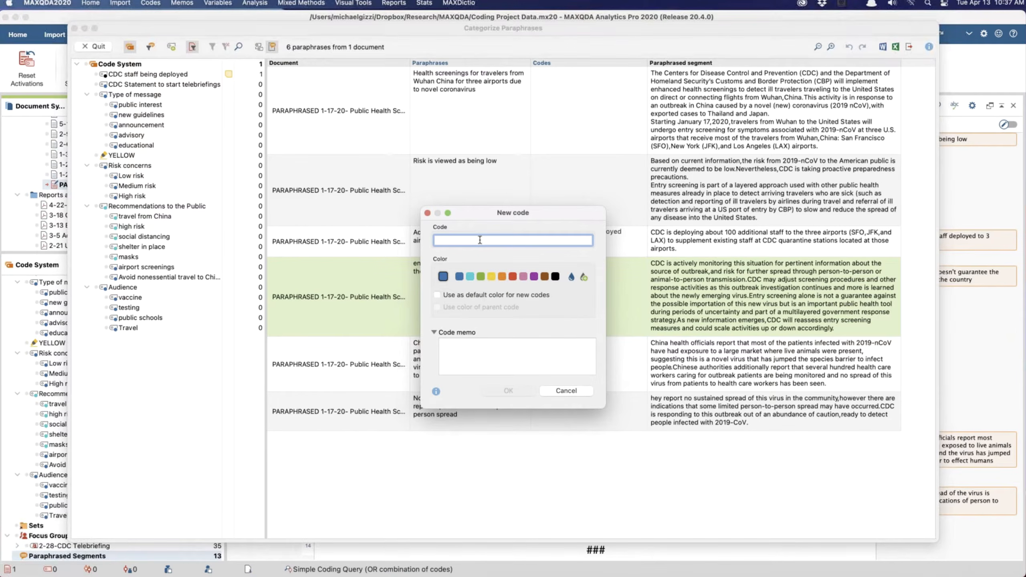
{"action": "type", "text": "activ"}
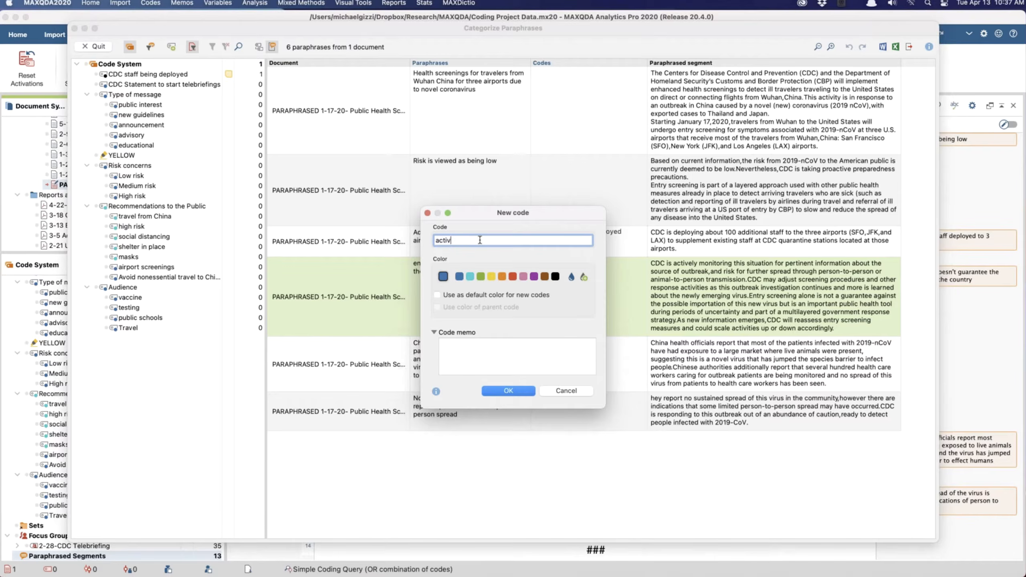
{"action": "type", "text": "ely monitoring situation"}
Step: Colour the new code black, enter "CDC monitoring" as its memo, and create it
{"action": "left_click", "coordinate": [555, 276]}
{"action": "left_click", "coordinate": [479, 351]}
{"action": "type", "text": "CDC monito"}
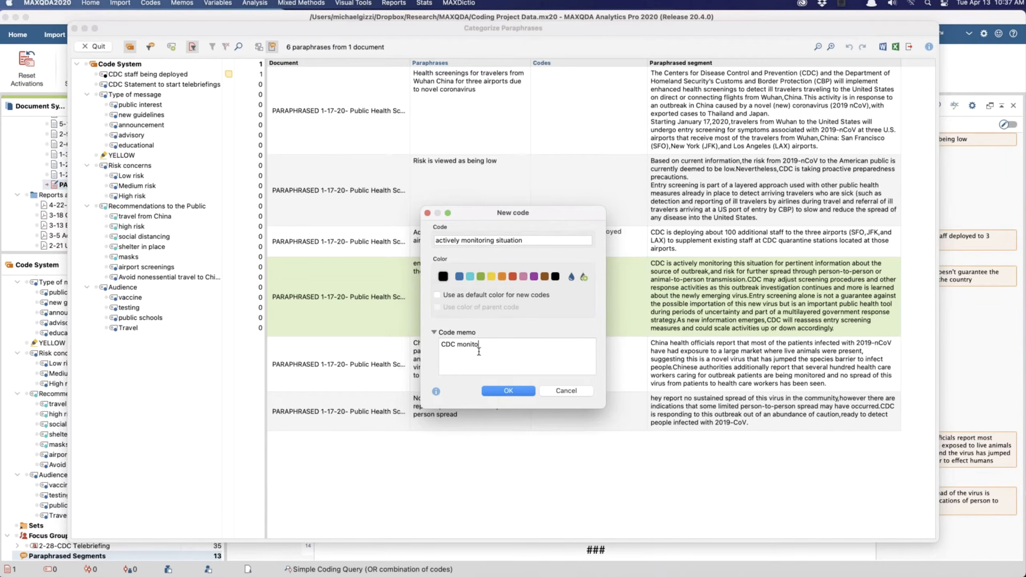
{"action": "type", "text": "ring"}
{"action": "left_click", "coordinate": [508, 391]}
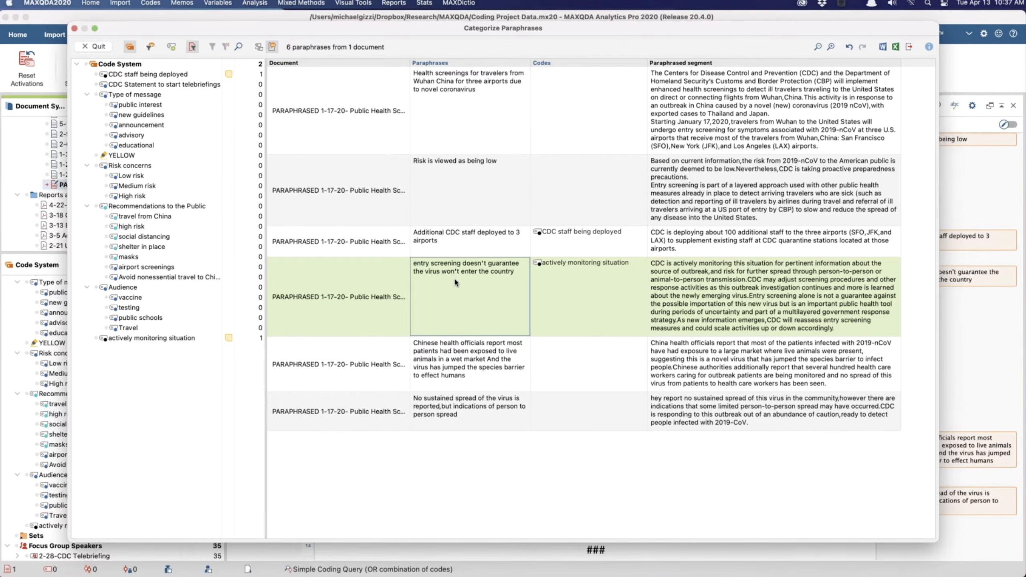
Step: Close Categorize Paraphrases and review the codes and paraphrases beside the airport screenings press release
{"action": "mouse_move", "coordinate": [577, 265]}
{"action": "left_click", "coordinate": [101, 47]}
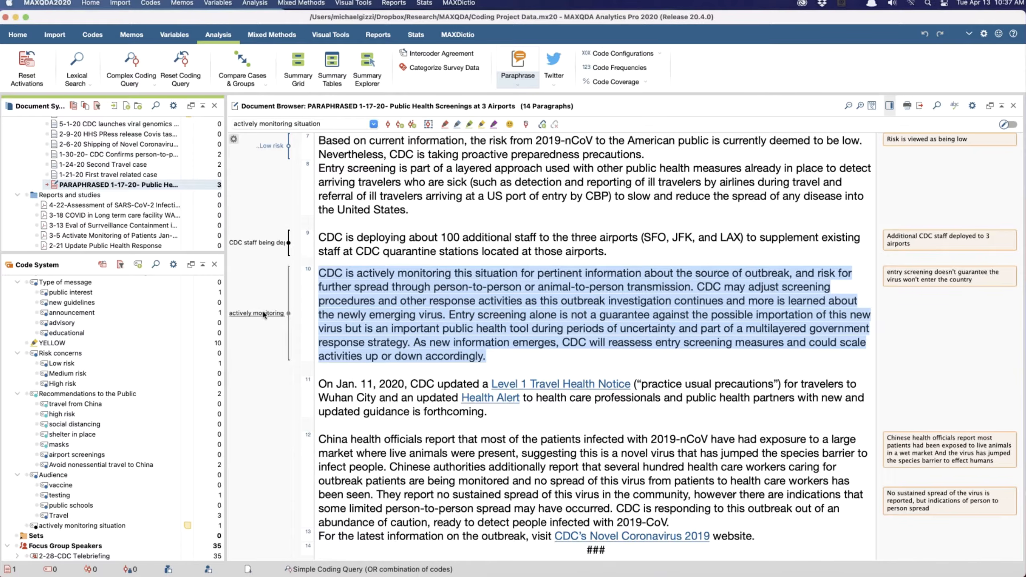
{"action": "mouse_move", "coordinate": [263, 316]}
{"action": "scroll", "coordinate": [501, 269], "scroll_direction": "up", "scroll_amount": 10}
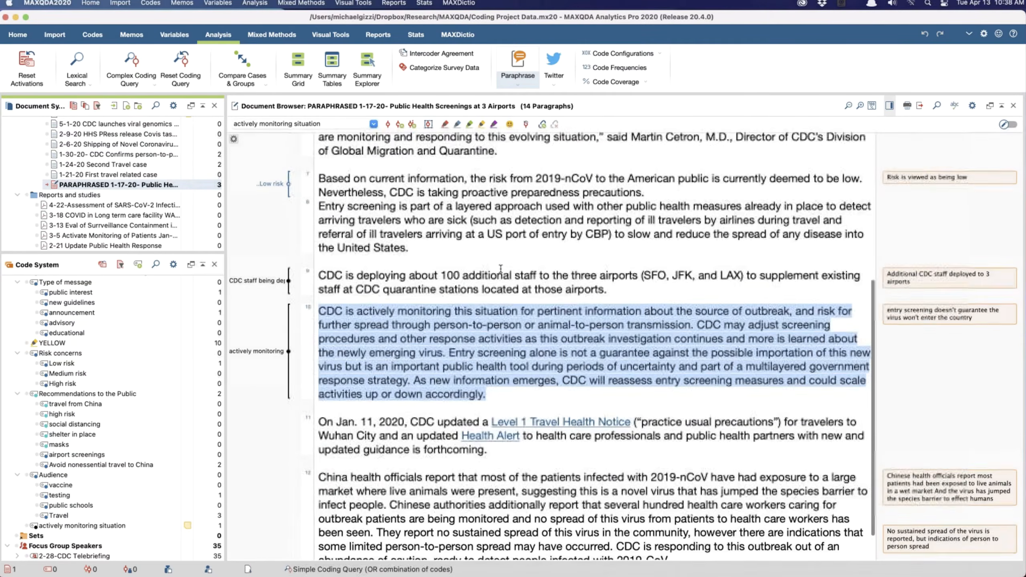
{"action": "scroll", "coordinate": [501, 269], "scroll_direction": "up", "scroll_amount": 2}
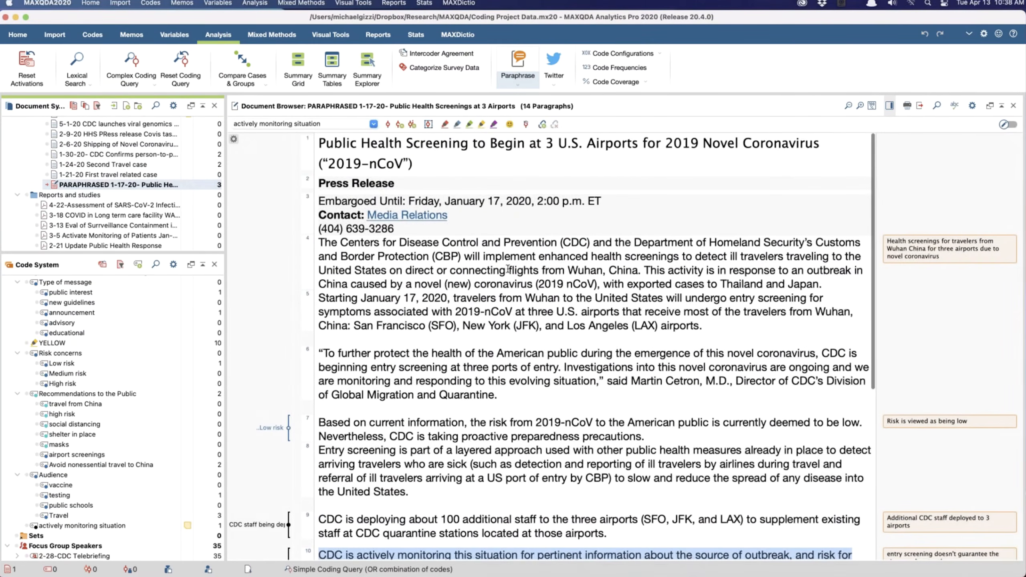
{"action": "scroll", "coordinate": [540, 301], "scroll_direction": "down", "scroll_amount": 10}
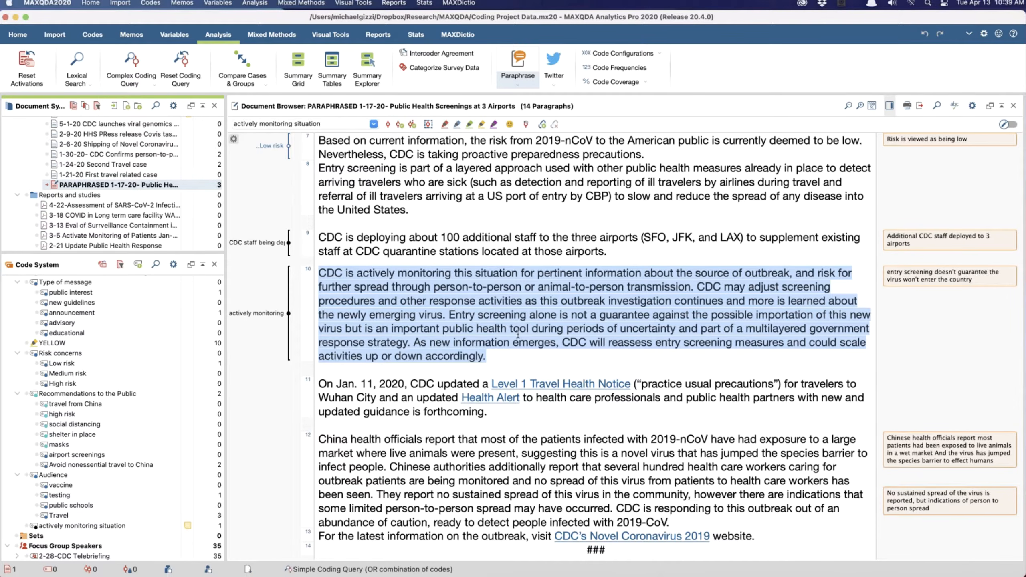
Step: Highlight the staff deployment segment and the full monitoring paragraph in turn to examine what each covers
{"action": "left_click", "coordinate": [901, 238]}
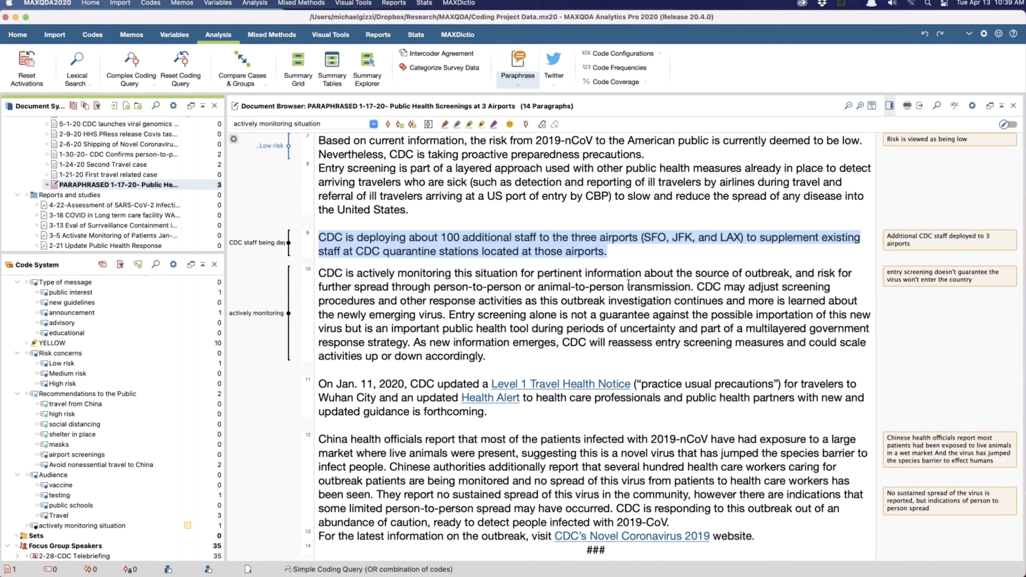
{"action": "left_click", "coordinate": [511, 318]}
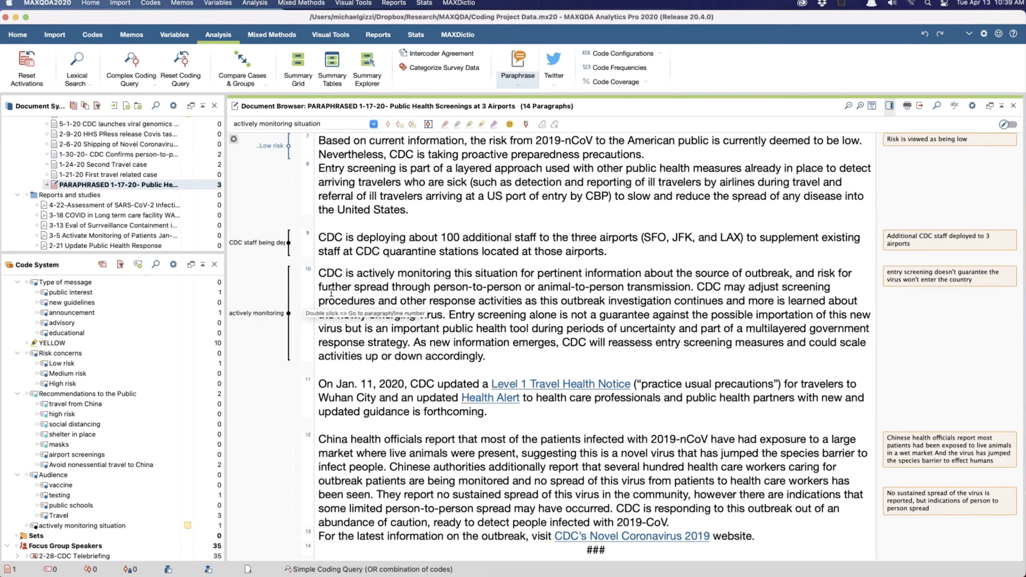
{"action": "left_click_drag", "start_coordinate": [319, 276], "coordinate": [514, 361]}
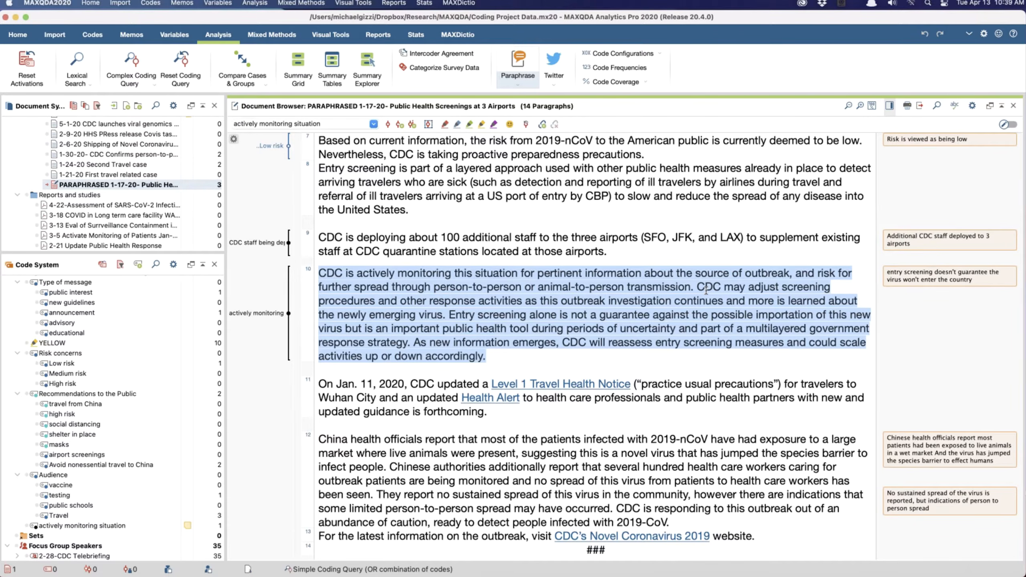
{"action": "left_click", "coordinate": [522, 356]}
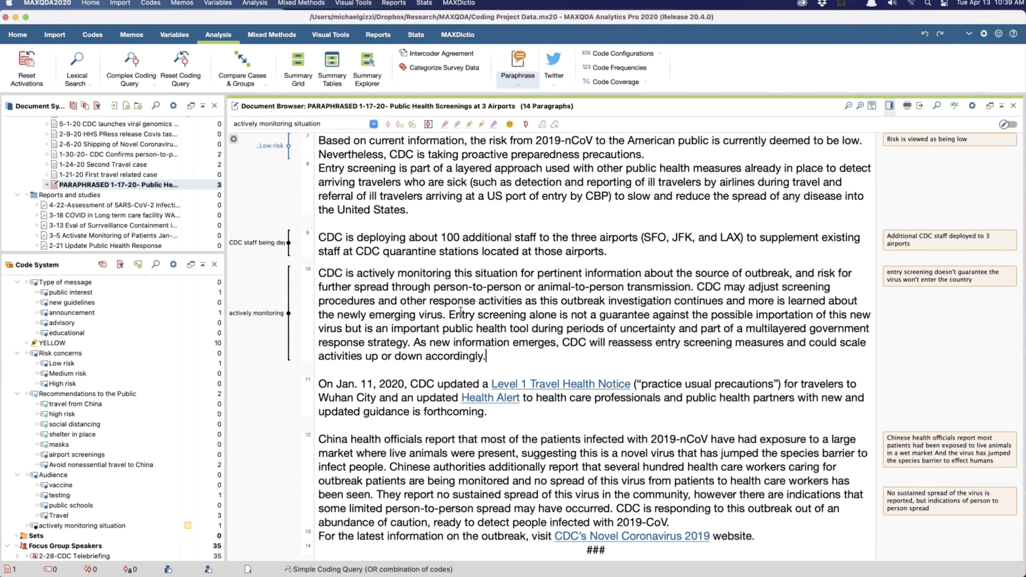
Step: Code the sentence beginning "Entry screening alone is not a guarantee" with a new code named "No guarantees"
{"action": "left_click_drag", "start_coordinate": [450, 315], "coordinate": [411, 347]}
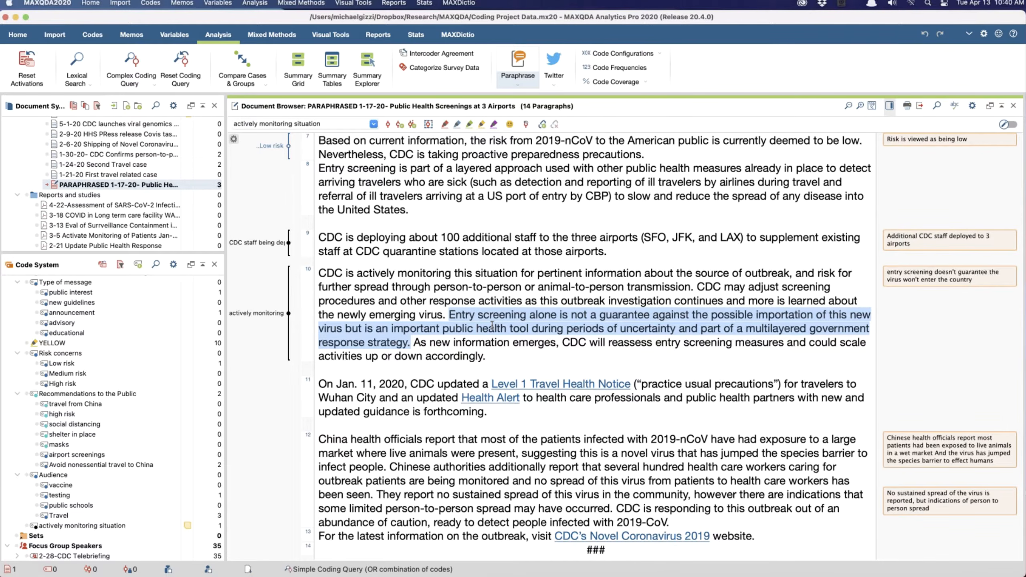
{"action": "right_click", "coordinate": [528, 321]}
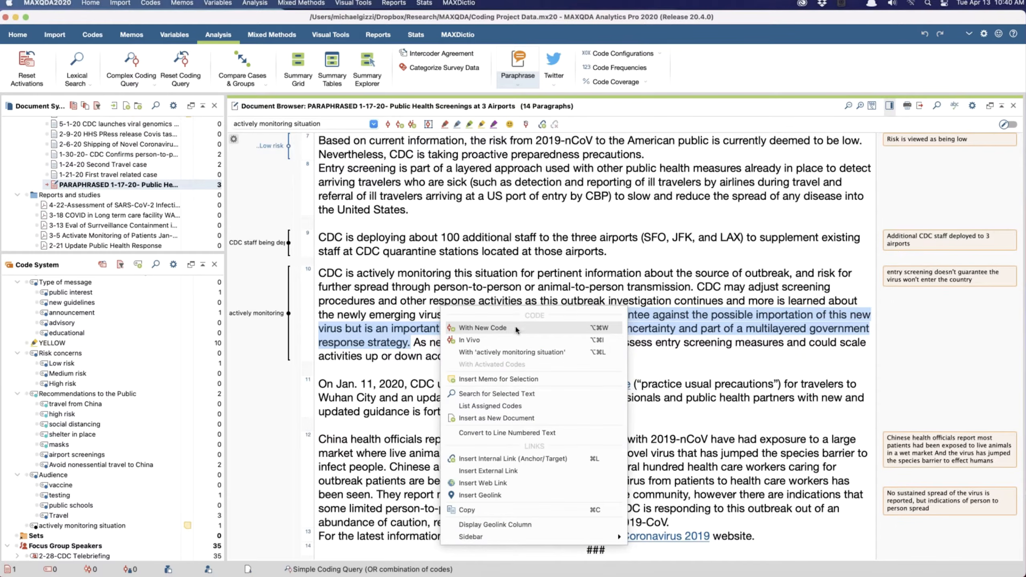
{"action": "left_click", "coordinate": [502, 333]}
{"action": "type", "text": "No guar"}
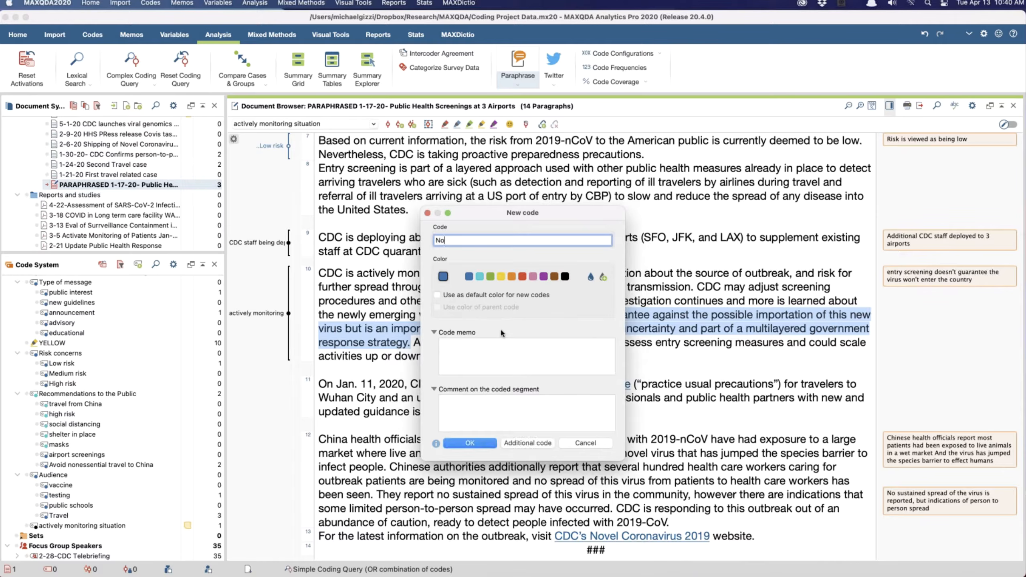
{"action": "type", "text": "ees"}
{"action": "left_click", "coordinate": [469, 443]}
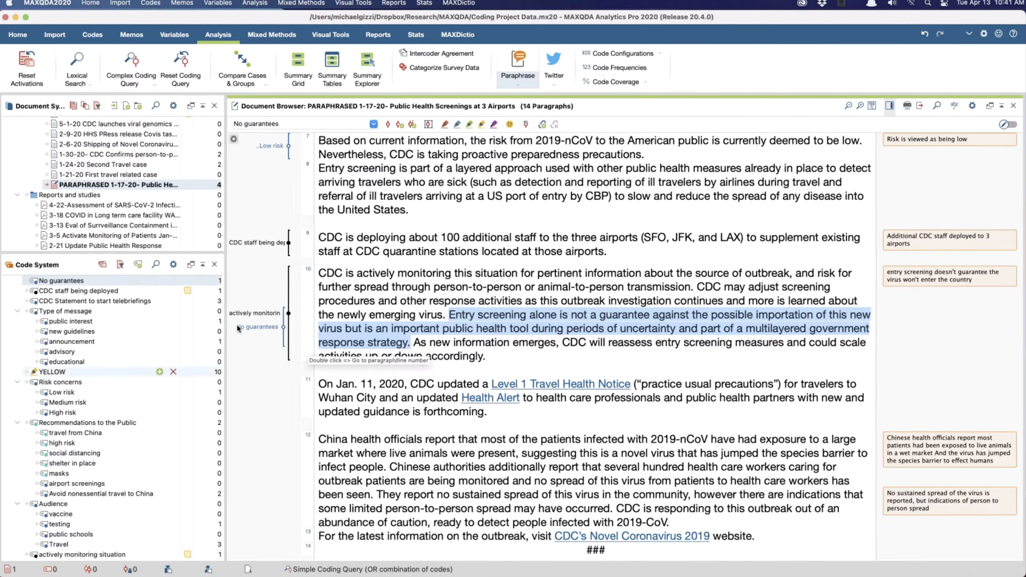
{"action": "left_click", "coordinate": [476, 356]}
{"action": "left_click", "coordinate": [514, 357]}
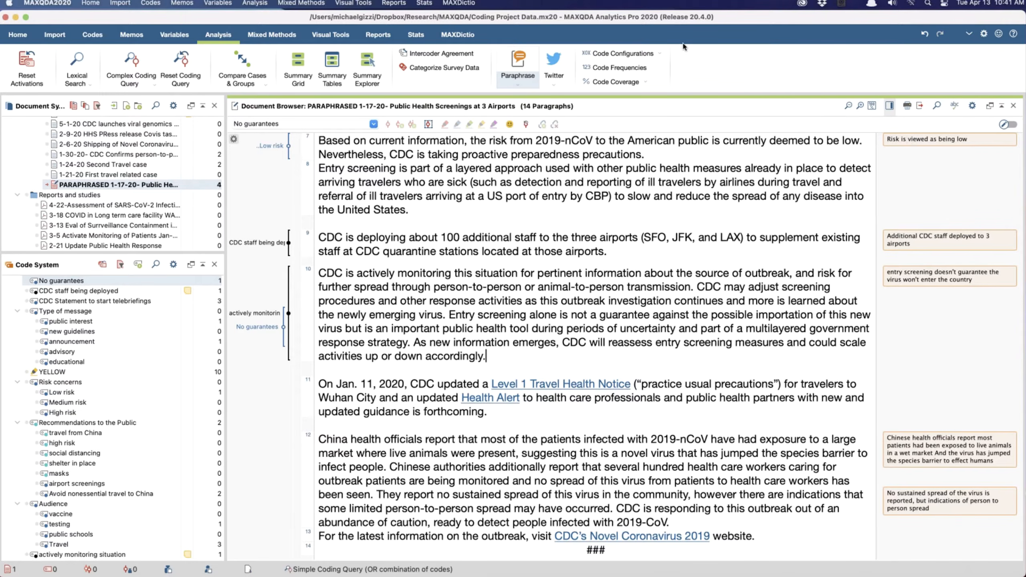
Step: Check the code system's options without changing them, and add a second "public interest" subcode under Type of message
{"action": "left_click", "coordinate": [173, 265]}
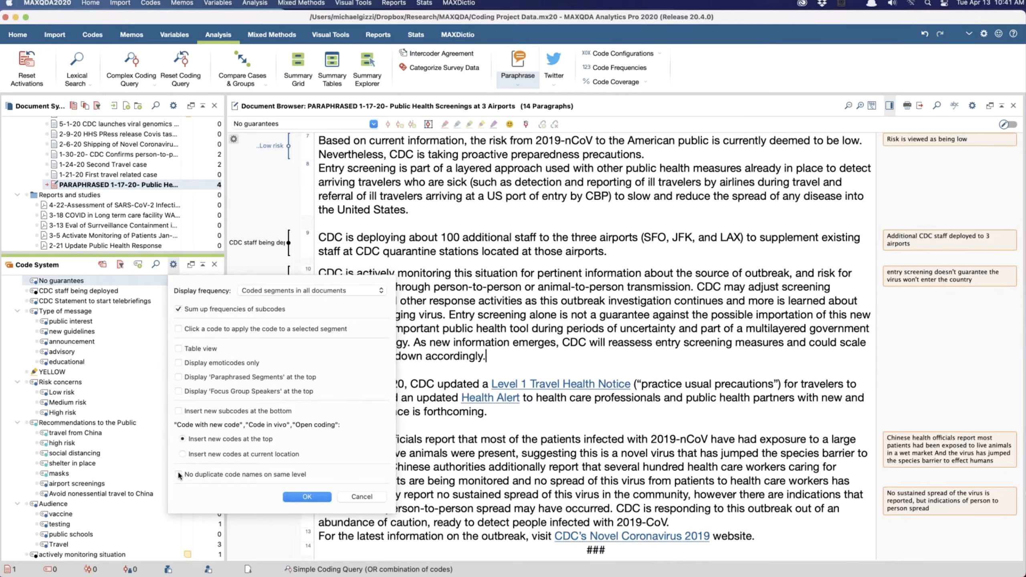
{"action": "left_click", "coordinate": [365, 501]}
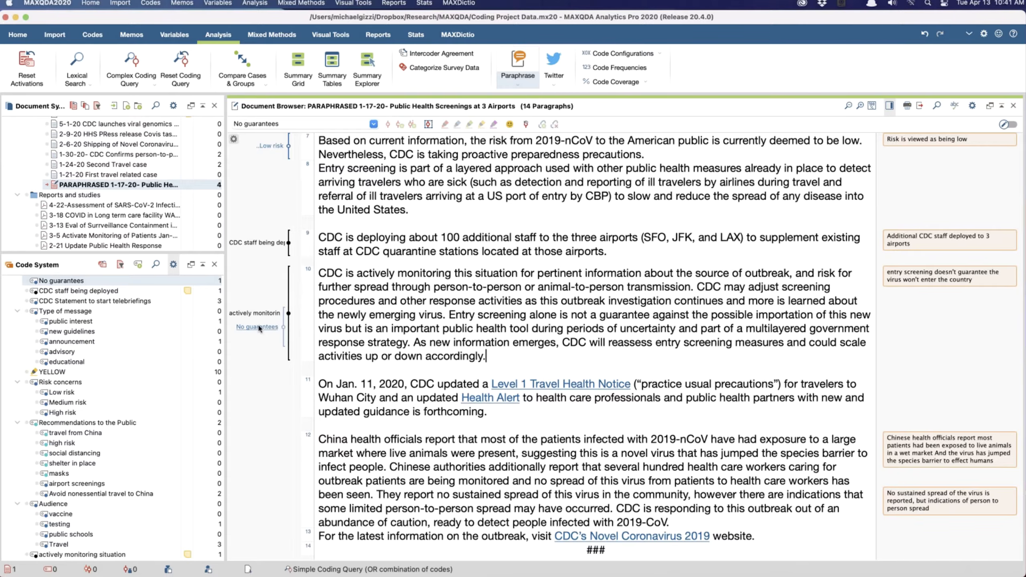
{"action": "left_click", "coordinate": [79, 312]}
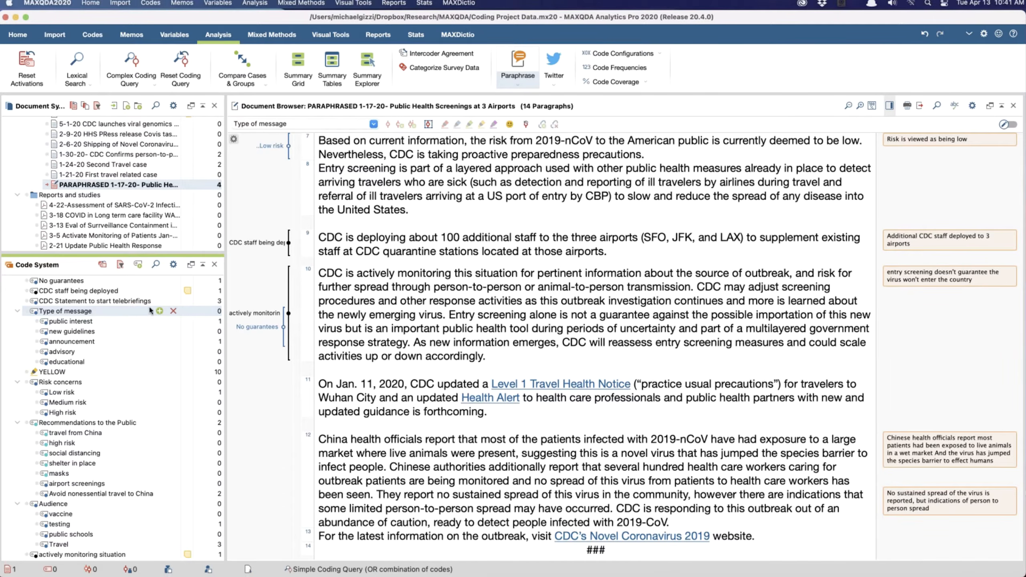
{"action": "left_click", "coordinate": [160, 311]}
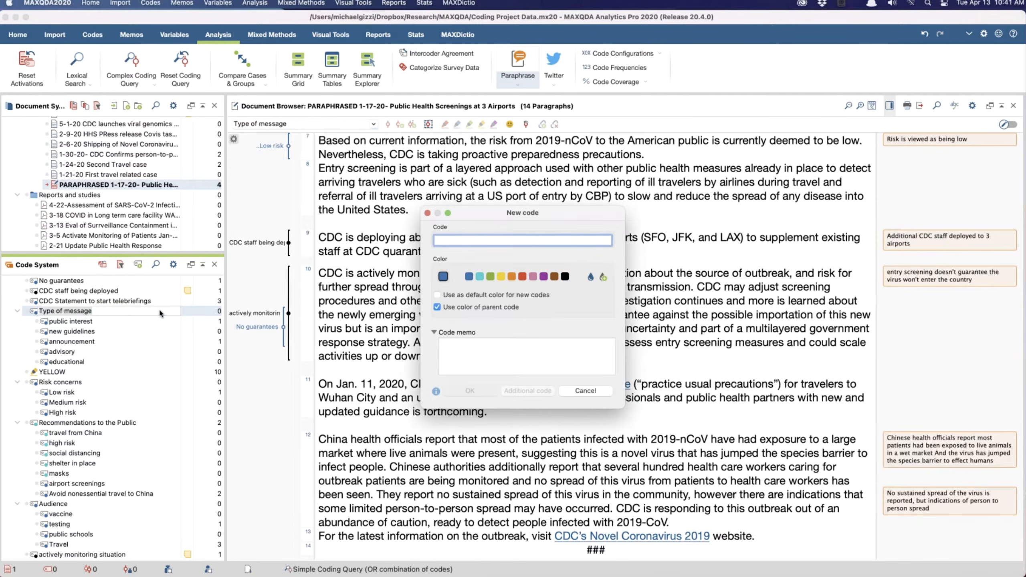
{"action": "type", "text": "public "}
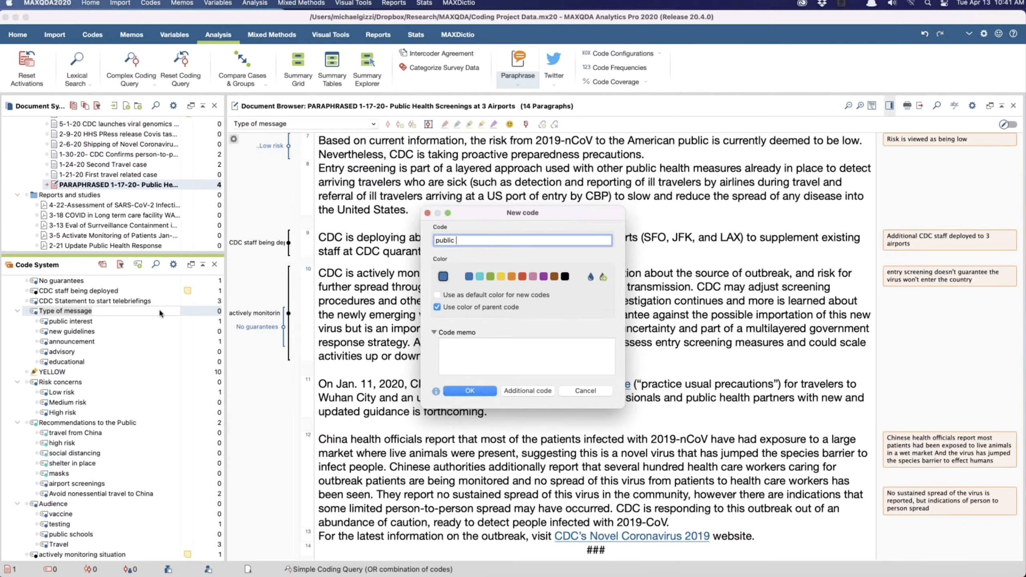
{"action": "type", "text": "interest"}
{"action": "left_click", "coordinate": [465, 391]}
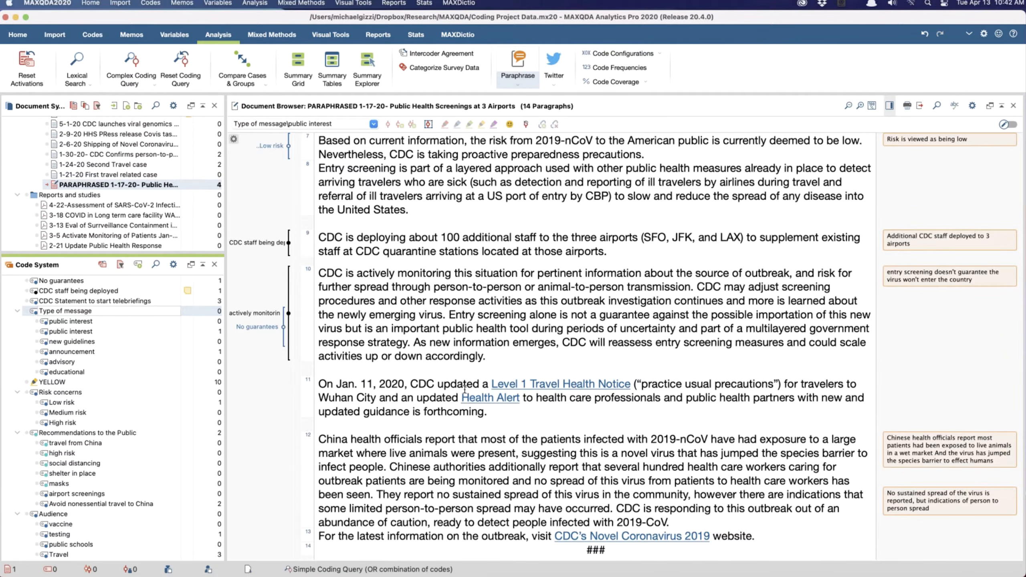
Step: Delete the unused duplicate "public interest" subcode under Type of message
{"action": "left_click", "coordinate": [91, 321]}
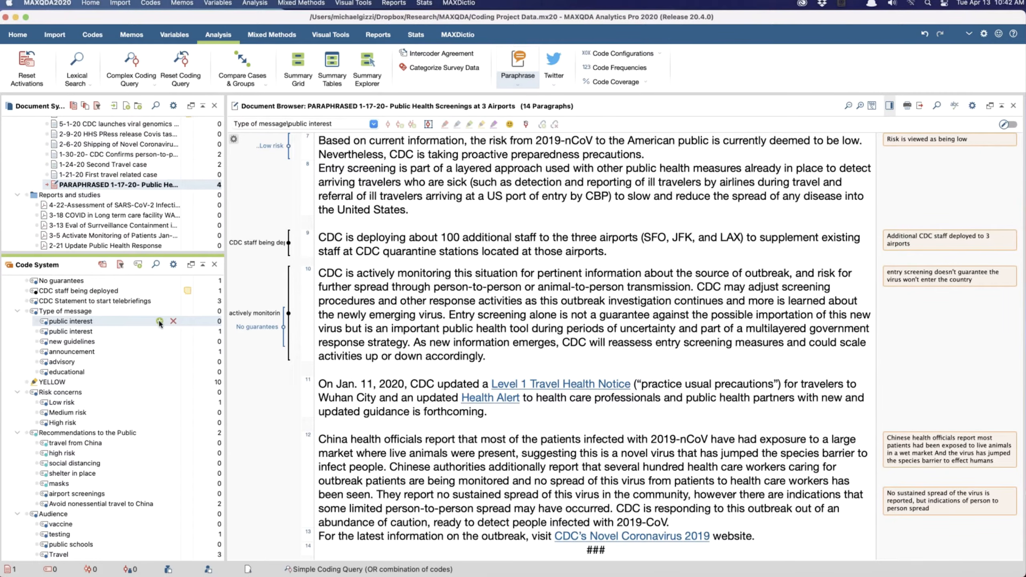
{"action": "left_click", "coordinate": [173, 321]}
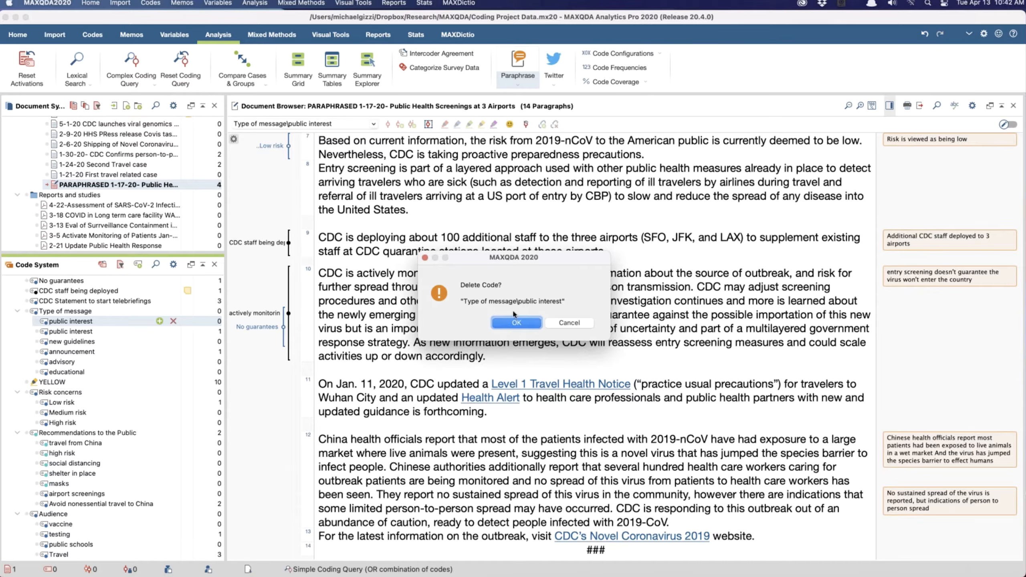
{"action": "left_click", "coordinate": [517, 323]}
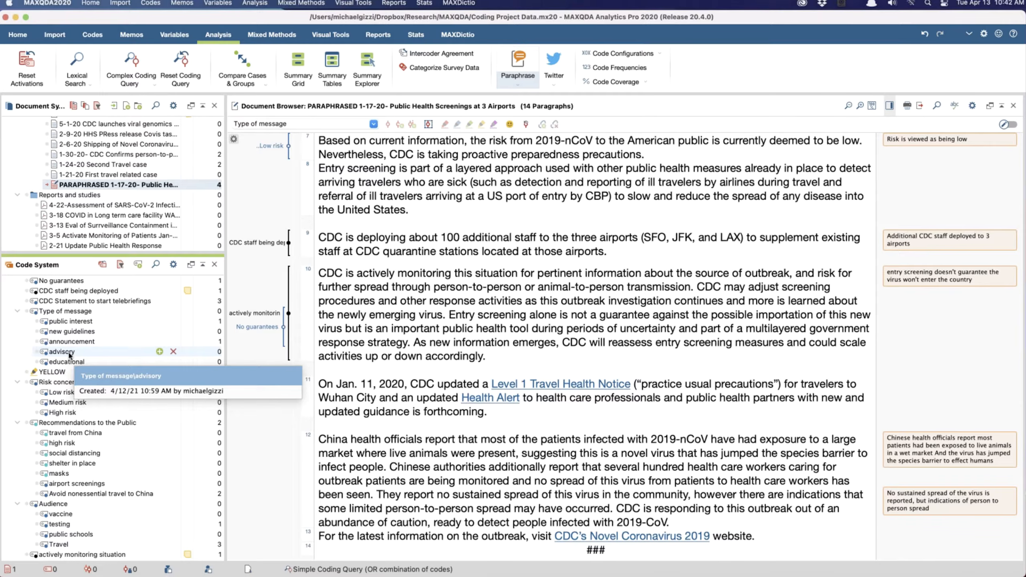
Step: Add a subcode named "advisory" under Recommendations to the Public, and display the code management commands
{"action": "left_click", "coordinate": [93, 424]}
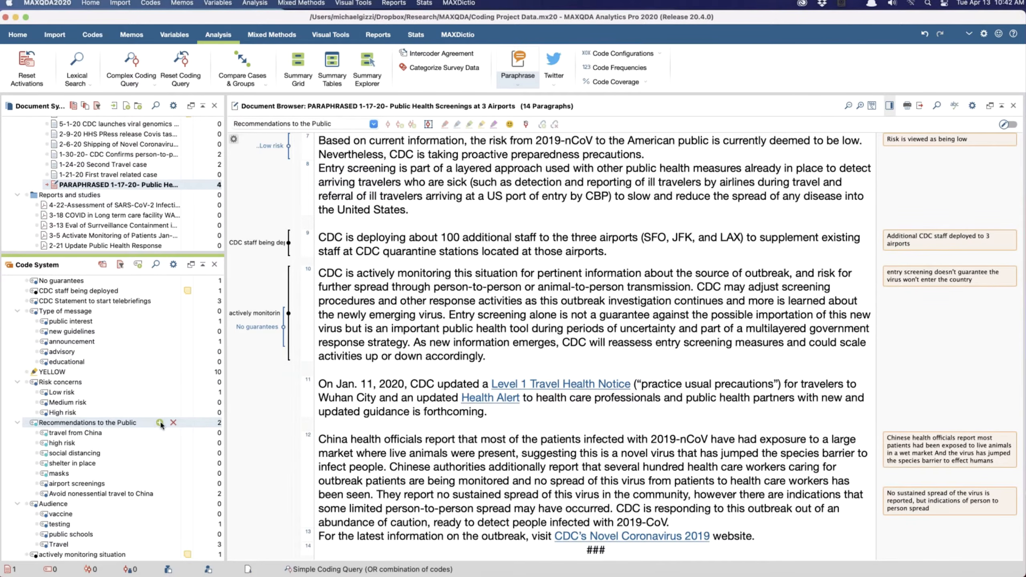
{"action": "left_click", "coordinate": [160, 423]}
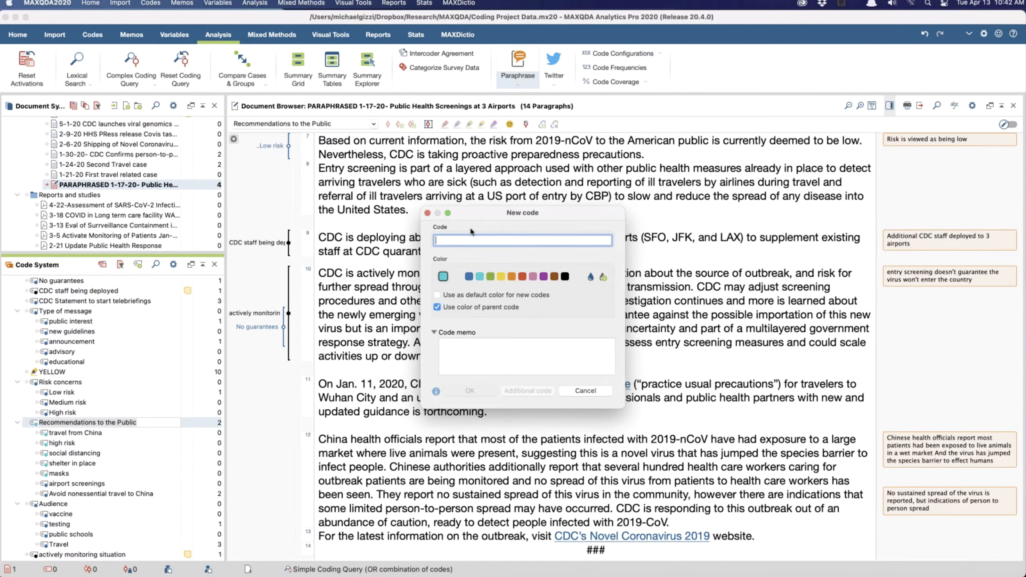
{"action": "type", "text": "advisory"}
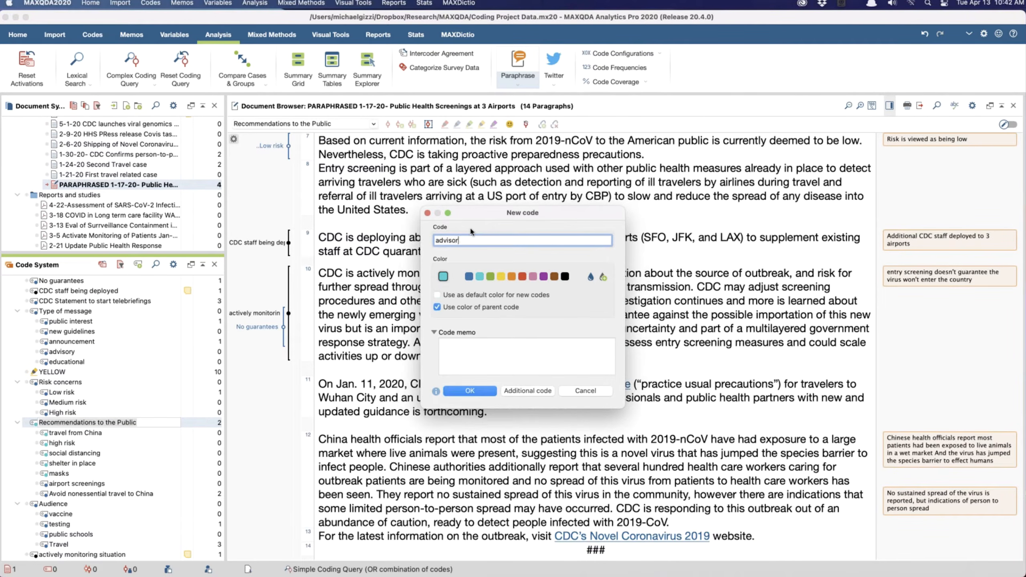
{"action": "left_click", "coordinate": [476, 391]}
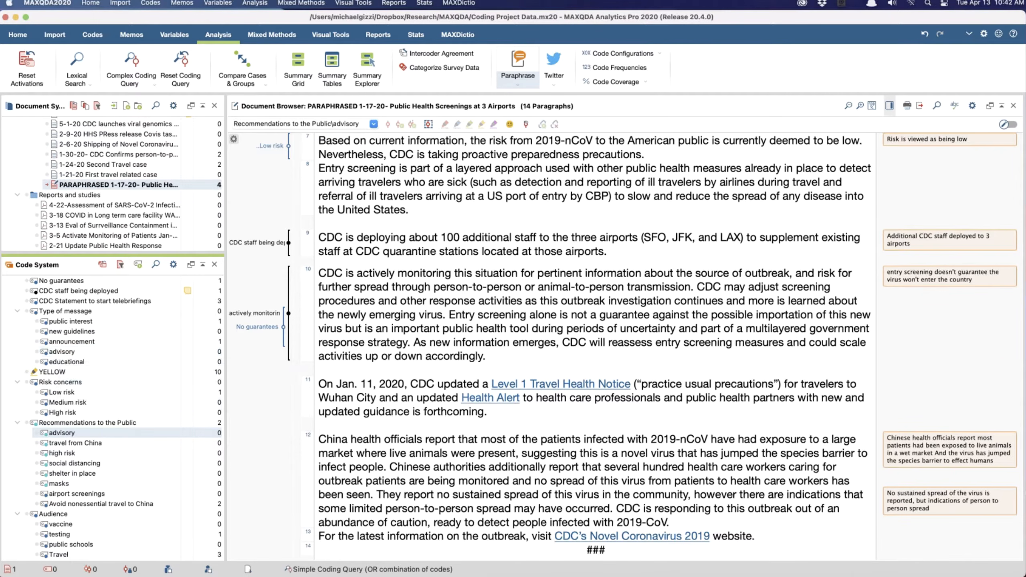
{"action": "left_click", "coordinate": [90, 35]}
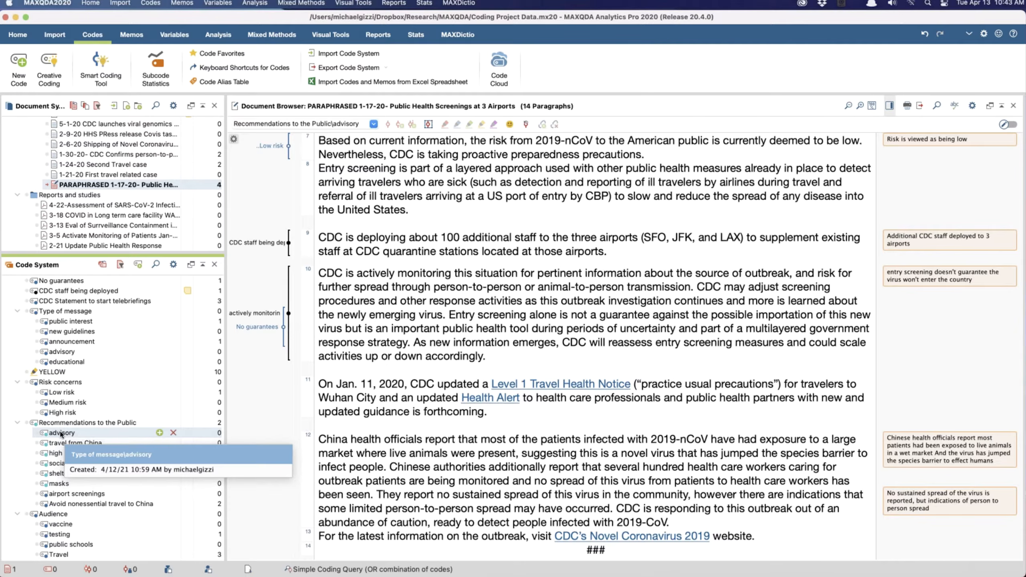
Step: Compare the two "advisory" subcodes under Type of message and Recommendations to the Public
{"action": "left_click", "coordinate": [66, 352]}
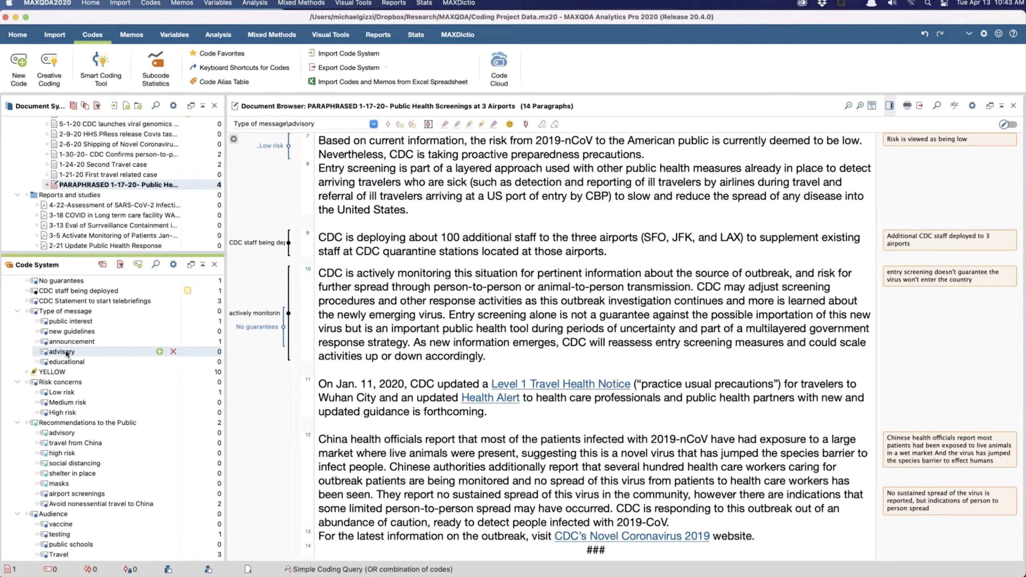
{"action": "left_click", "coordinate": [66, 433]}
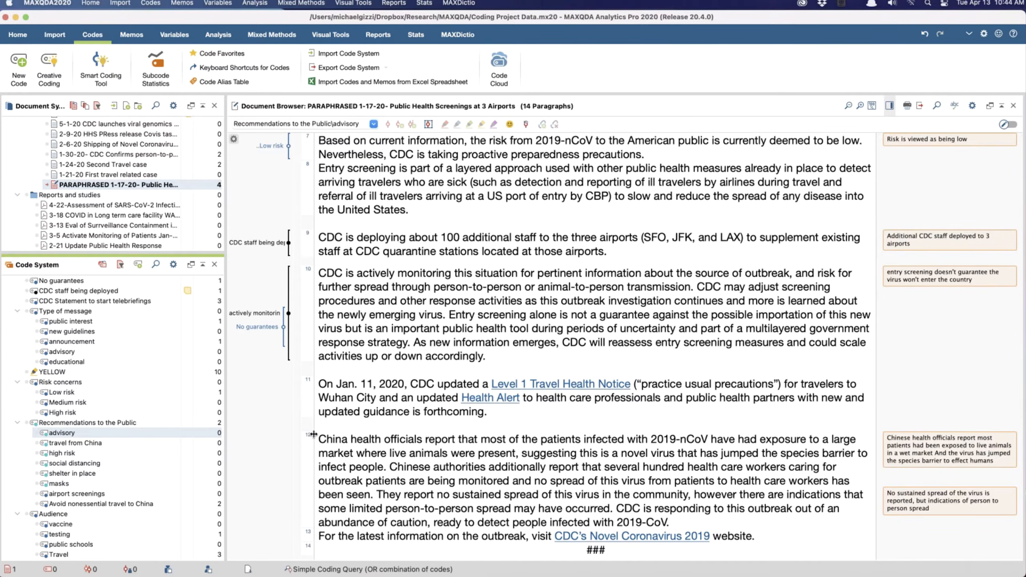
Step: Highlight the sentence from "China health officials report" to "infect people." in paragraph 12 in yellow
{"action": "left_click_drag", "start_coordinate": [319, 437], "coordinate": [387, 469]}
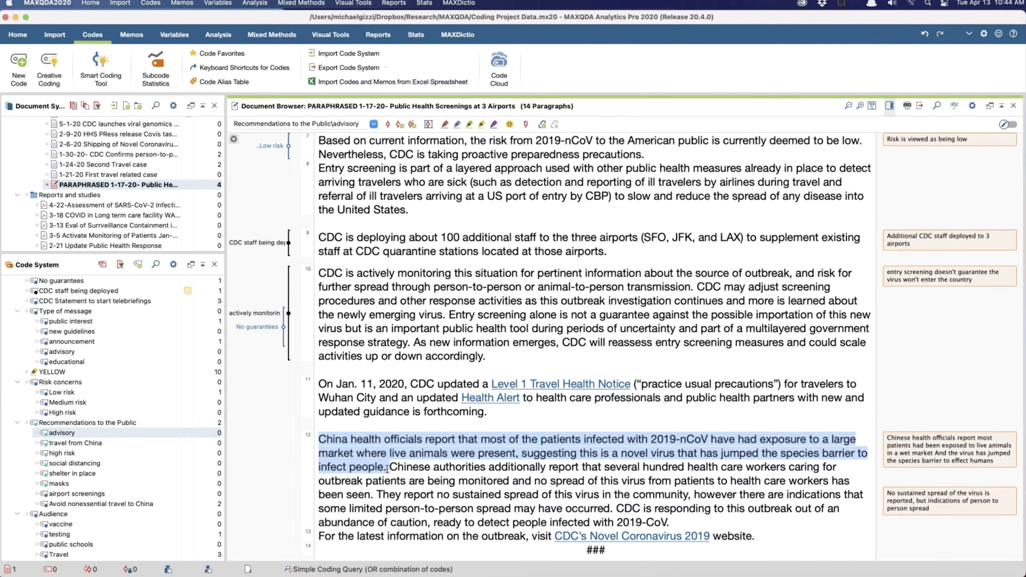
{"action": "left_click", "coordinate": [542, 457]}
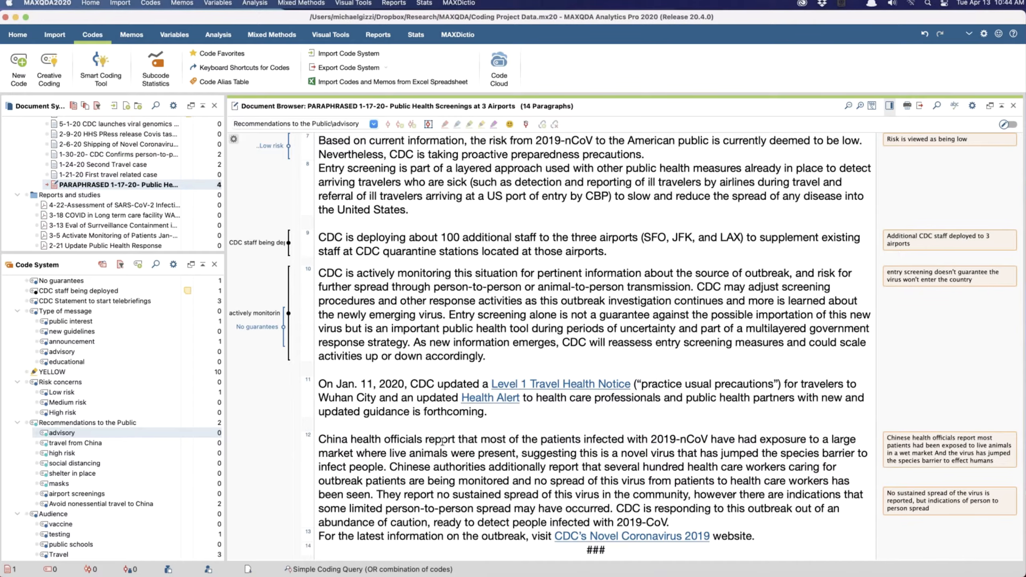
{"action": "left_click_drag", "start_coordinate": [319, 437], "coordinate": [387, 465]}
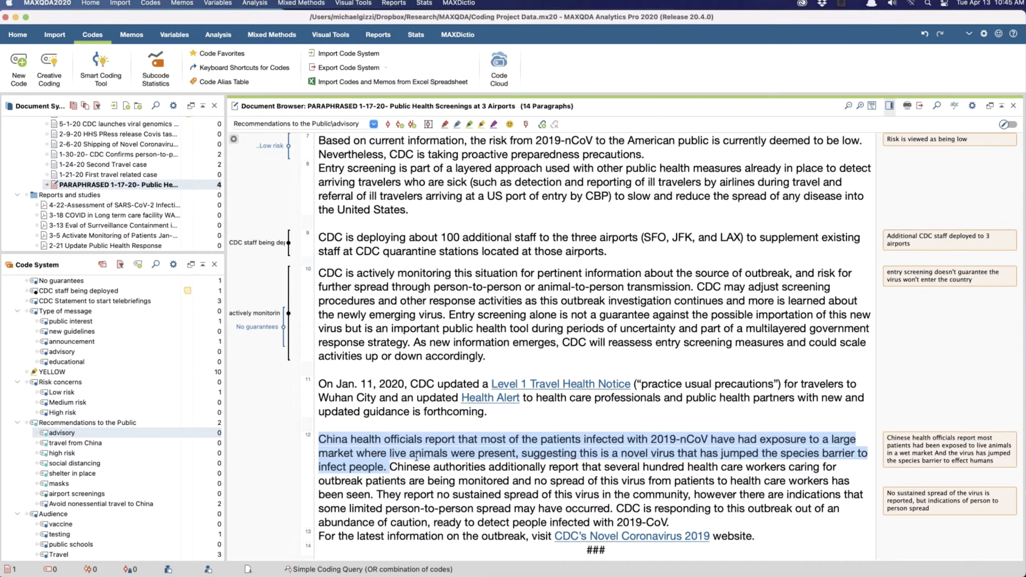
{"action": "left_click", "coordinate": [482, 125]}
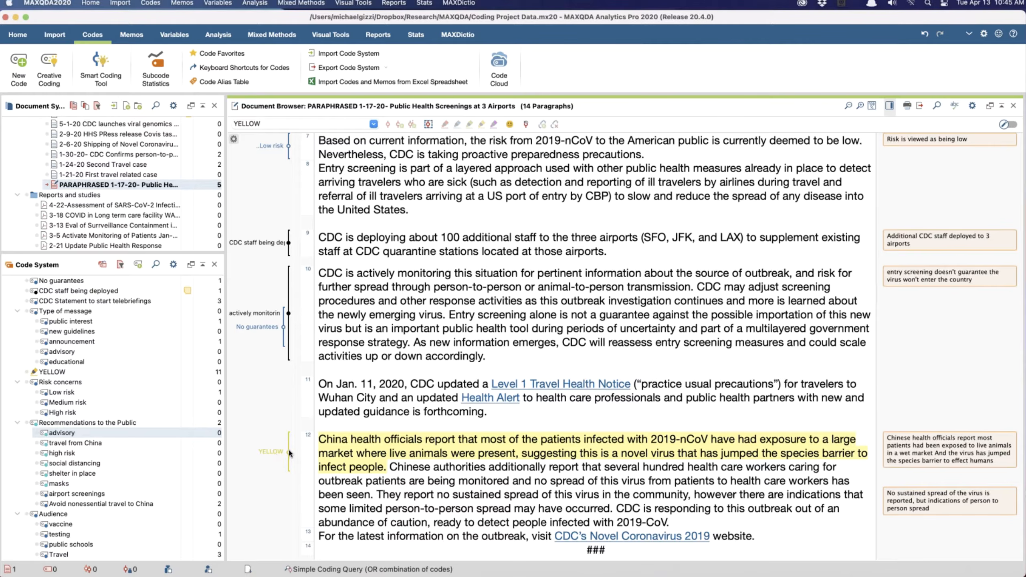
Step: Rename the YELLOW highlight code as "Quotables"
{"action": "right_click", "coordinate": [67, 375]}
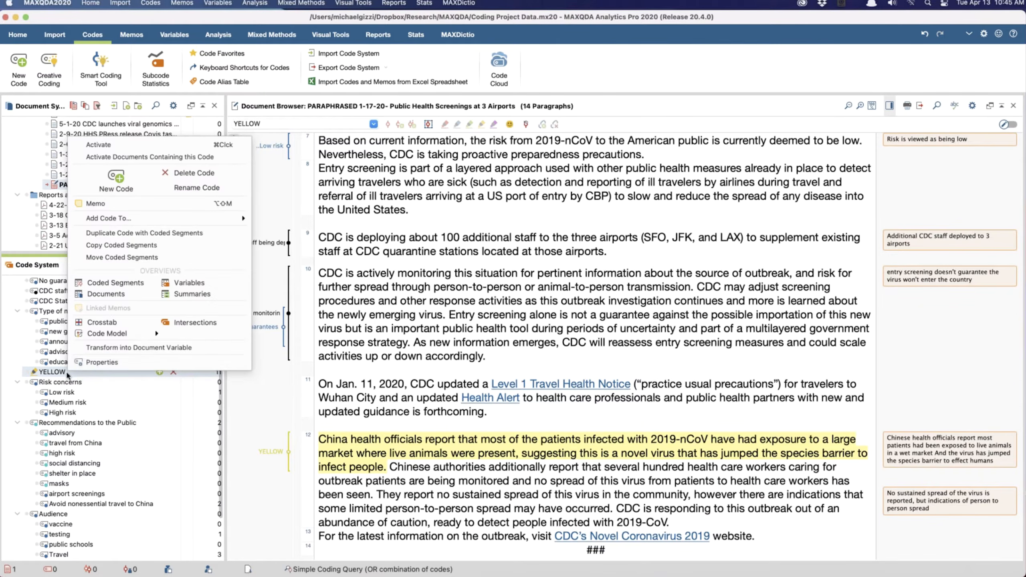
{"action": "left_click", "coordinate": [197, 187]}
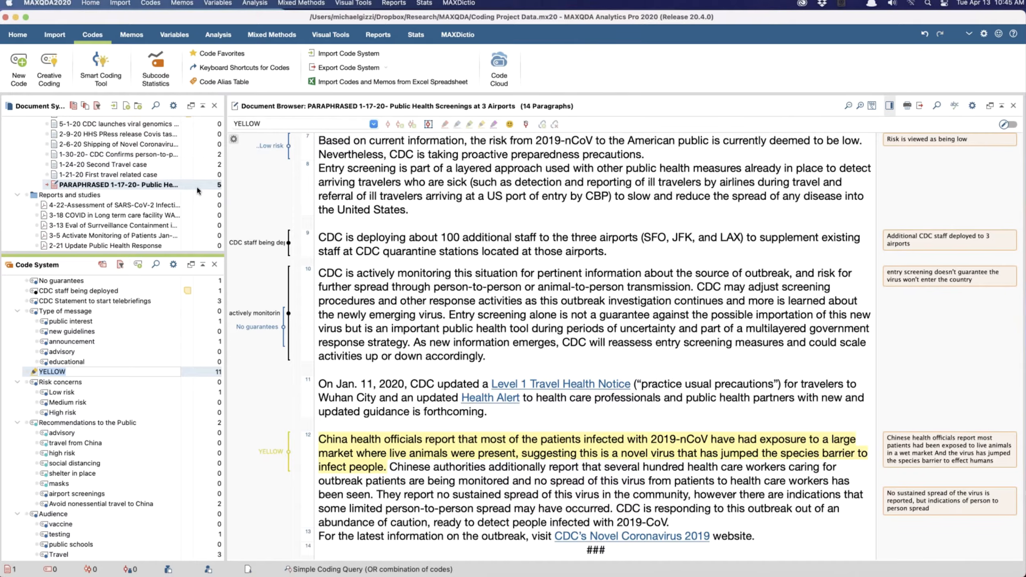
{"action": "type", "text": "Q"}
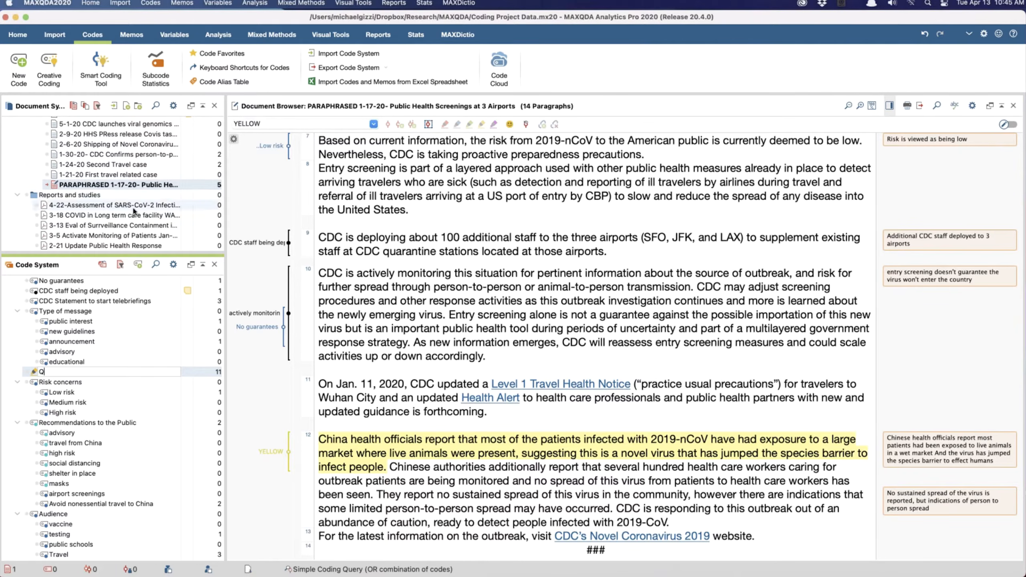
{"action": "type", "text": "uotables"}
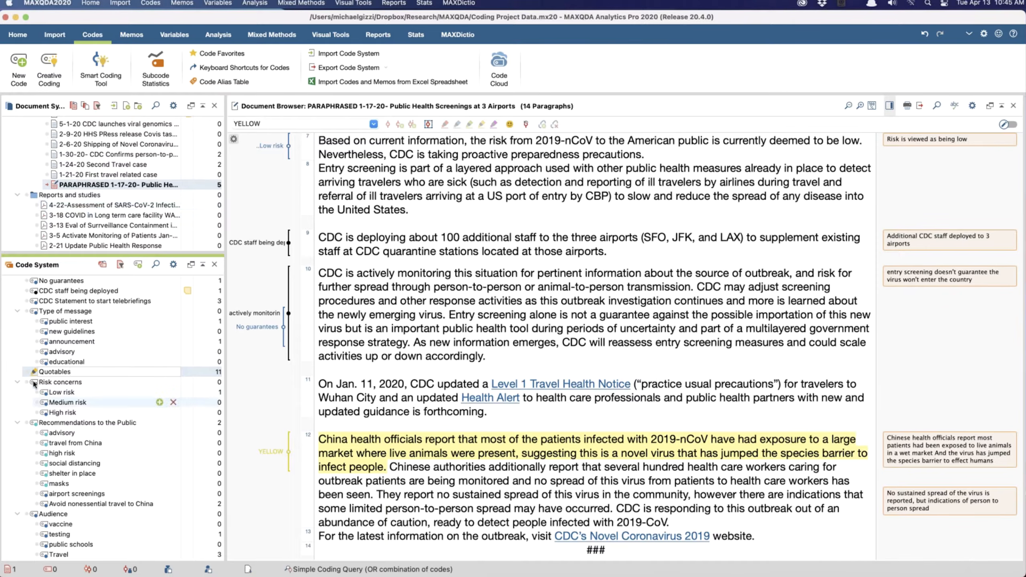
{"action": "key", "text": "Return"}
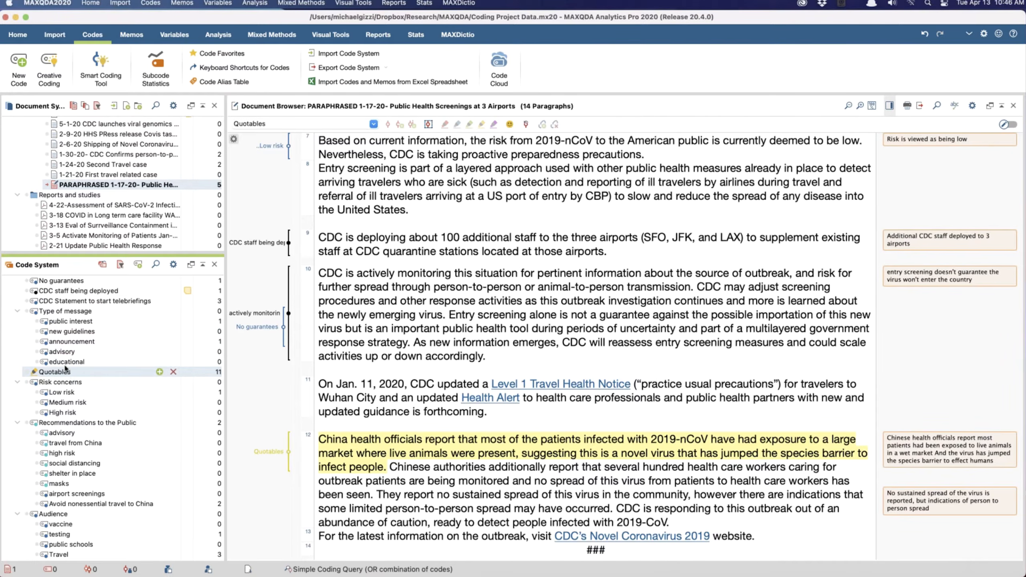
Step: Collapse the Type of message subcodes and select the root of the code system
{"action": "left_click", "coordinate": [17, 311]}
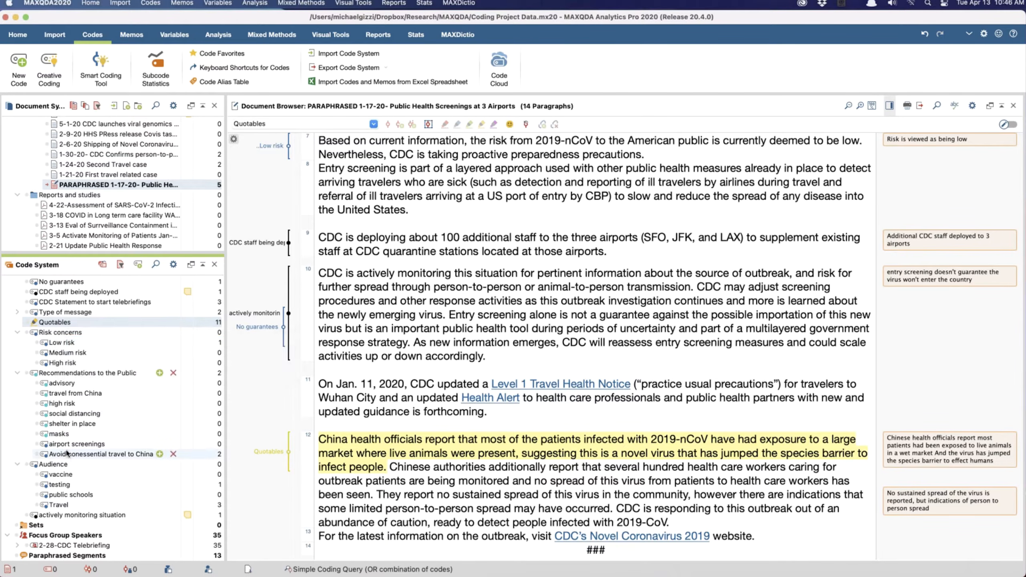
{"action": "left_click", "coordinate": [66, 424]}
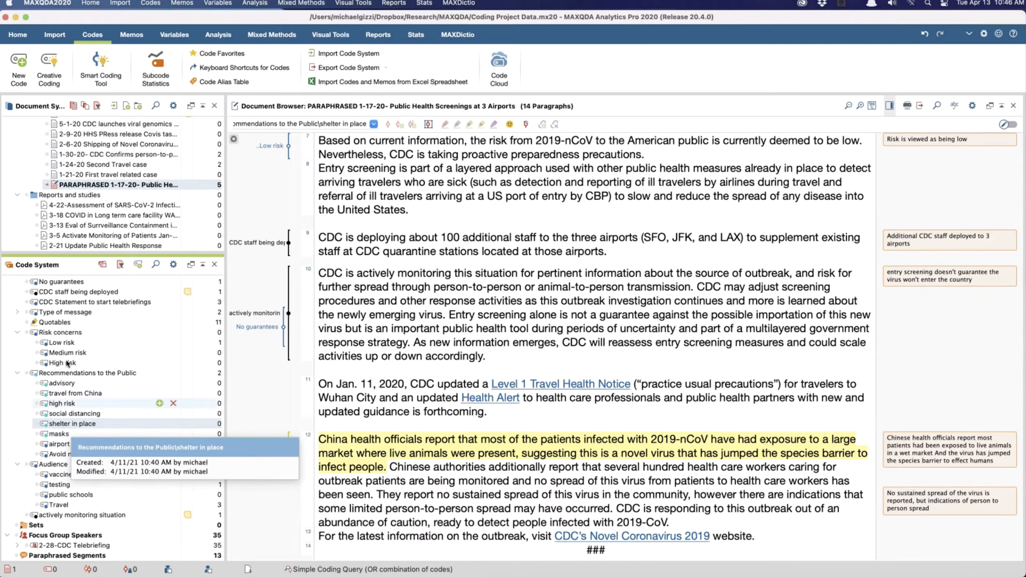
{"action": "scroll", "coordinate": [74, 366], "scroll_direction": "up", "scroll_amount": 1}
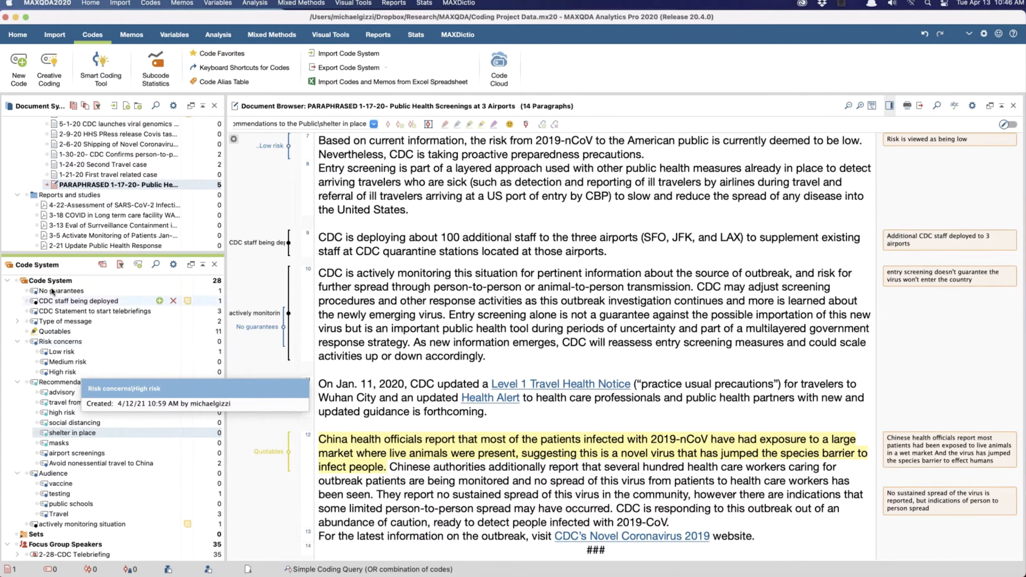
{"action": "left_click", "coordinate": [86, 280]}
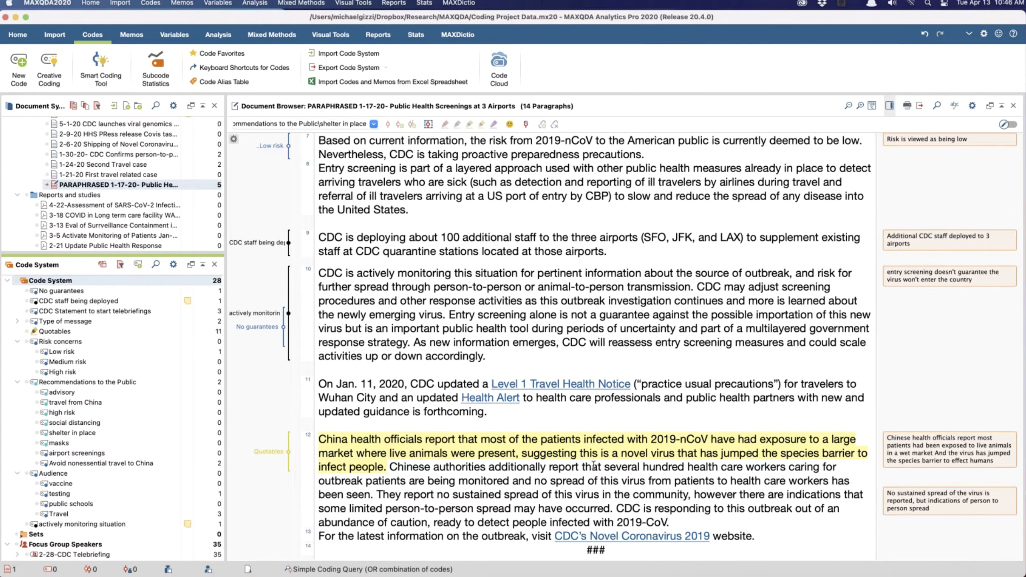
Step: Code the passage from "This activity is in response to an outbreak" through "at three U.S. airports" with the airport screenings subcode
{"action": "scroll", "coordinate": [566, 461], "scroll_direction": "up", "scroll_amount": 5}
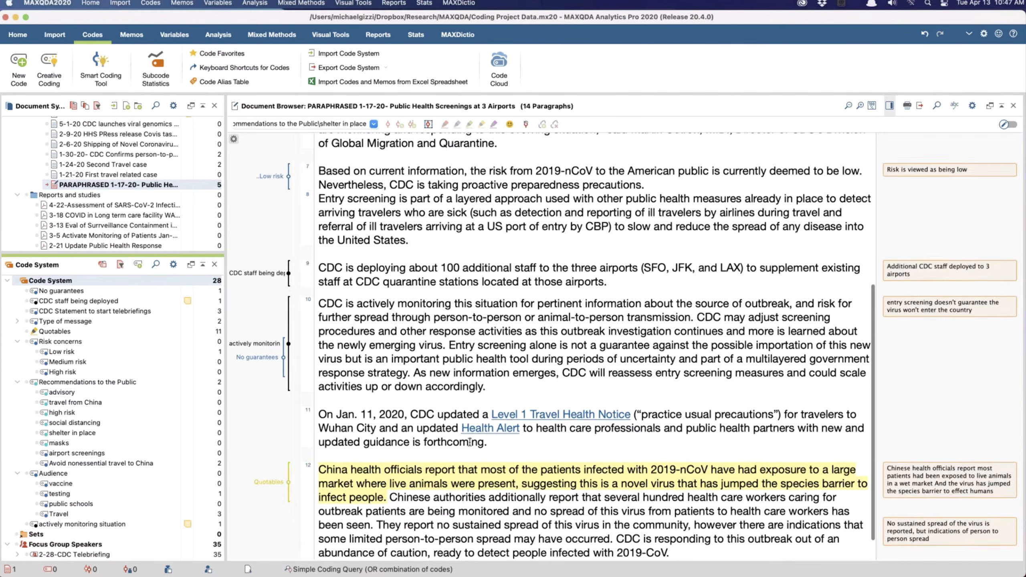
{"action": "scroll", "coordinate": [470, 442], "scroll_direction": "up", "scroll_amount": 5}
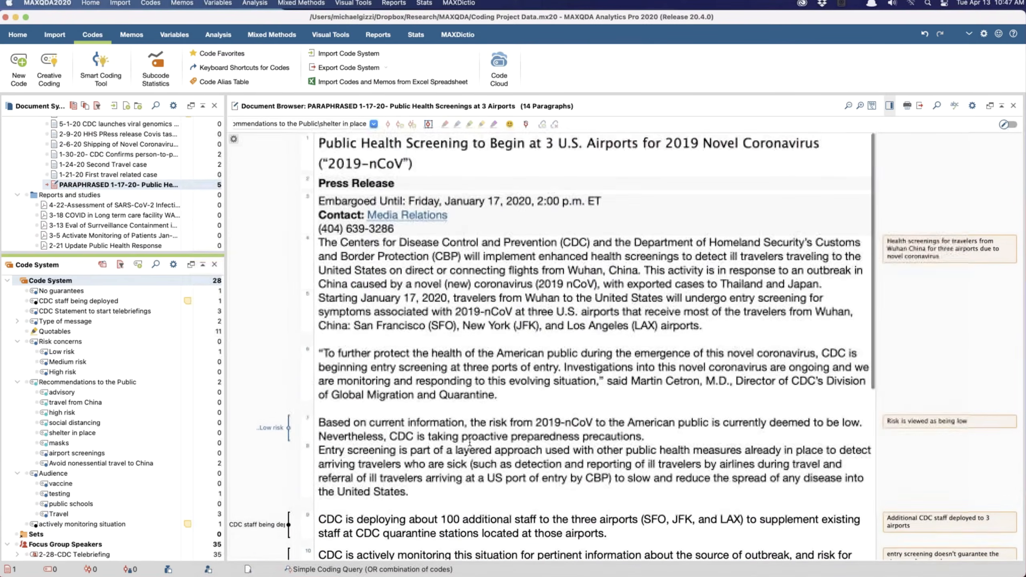
{"action": "scroll", "coordinate": [469, 443], "scroll_direction": "down", "scroll_amount": 7}
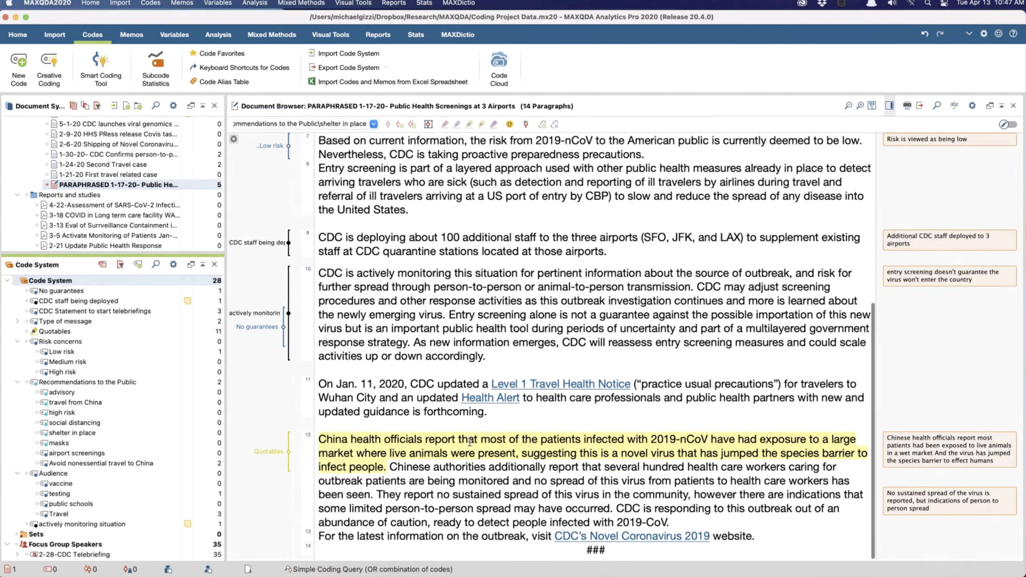
{"action": "scroll", "coordinate": [470, 443], "scroll_direction": "up", "scroll_amount": 7}
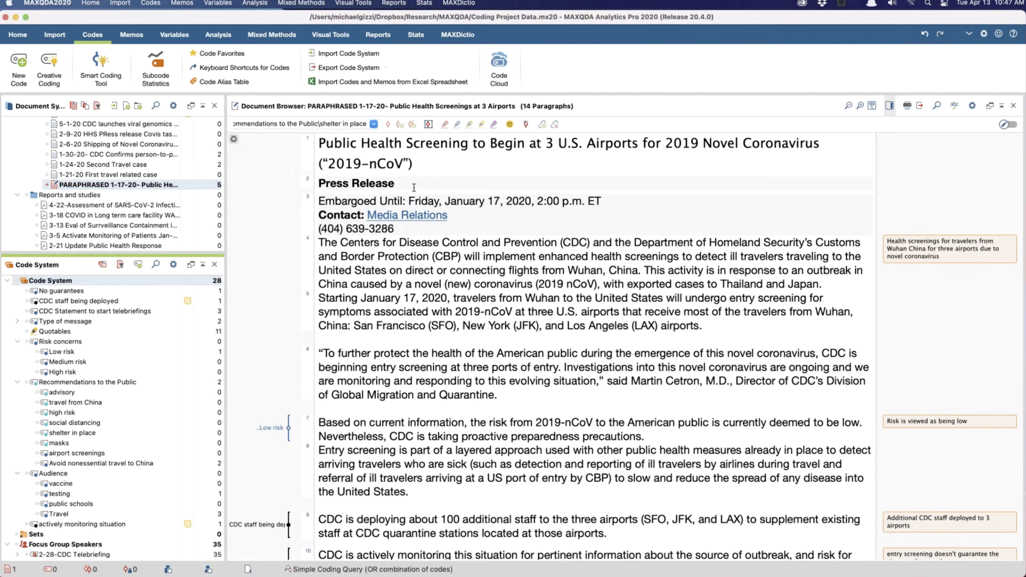
{"action": "left_click", "coordinate": [529, 311]}
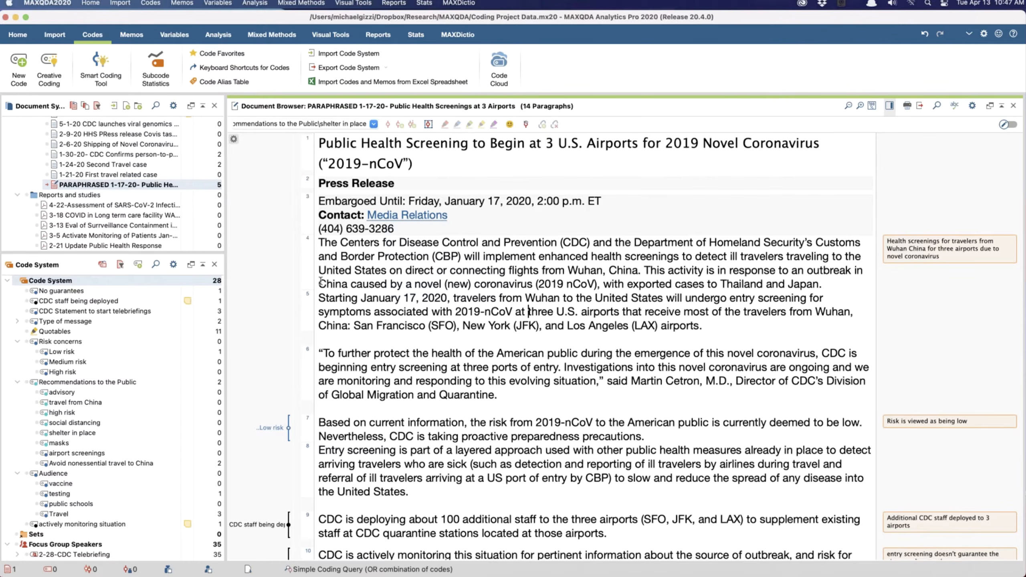
{"action": "left_click_drag", "start_coordinate": [320, 283], "coordinate": [777, 298]}
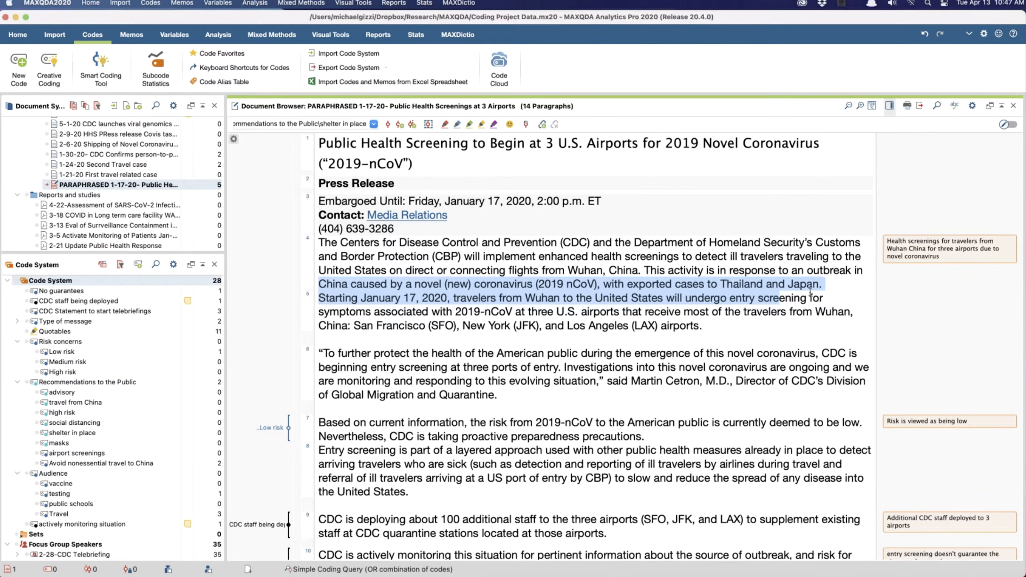
{"action": "left_click", "coordinate": [535, 287]}
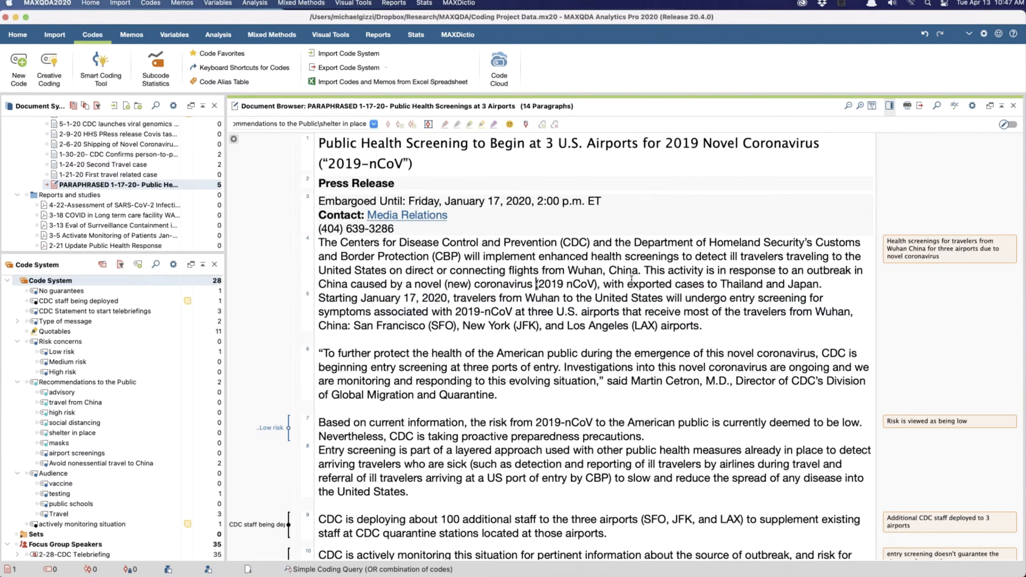
{"action": "left_click_drag", "start_coordinate": [645, 268], "coordinate": [620, 311]}
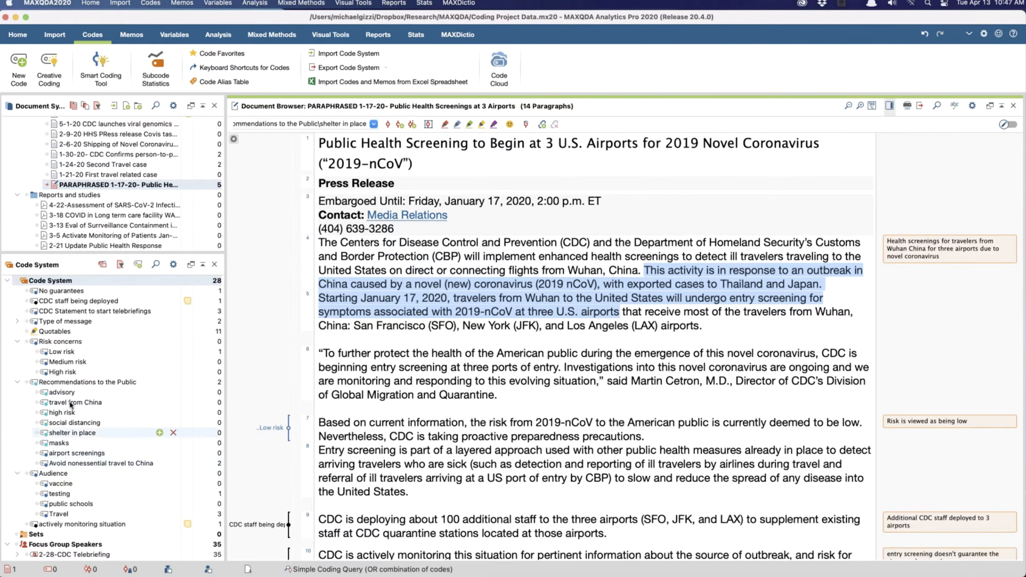
{"action": "scroll", "coordinate": [69, 460], "scroll_direction": "down", "scroll_amount": 1}
{"action": "left_click_drag", "start_coordinate": [79, 453], "coordinate": [491, 295]}
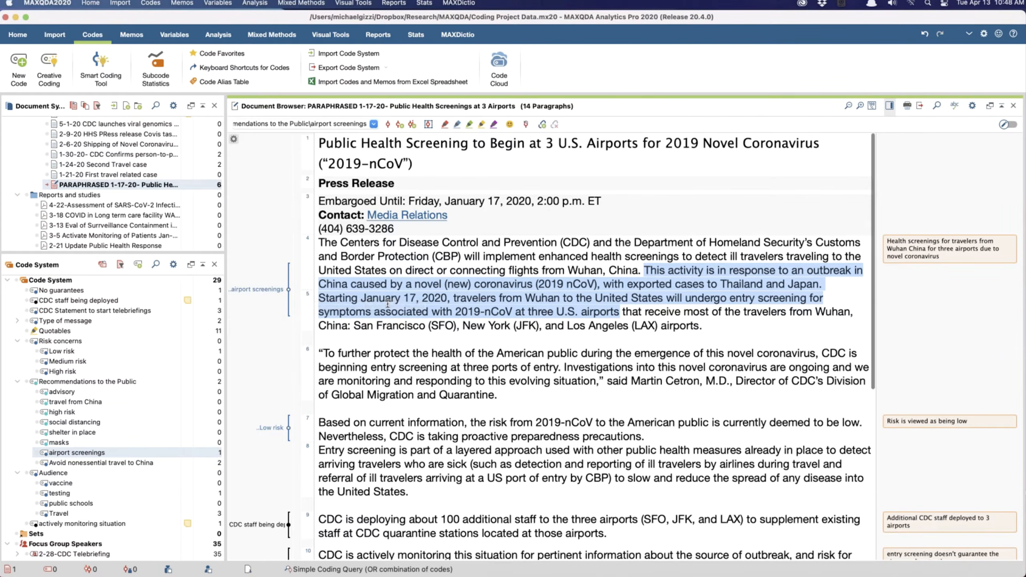
Step: Code "beginning entry screening at three ports of entry." in paragraph 6 with the active airport screenings subcode
{"action": "scroll", "coordinate": [388, 304], "scroll_direction": "down", "scroll_amount": 4}
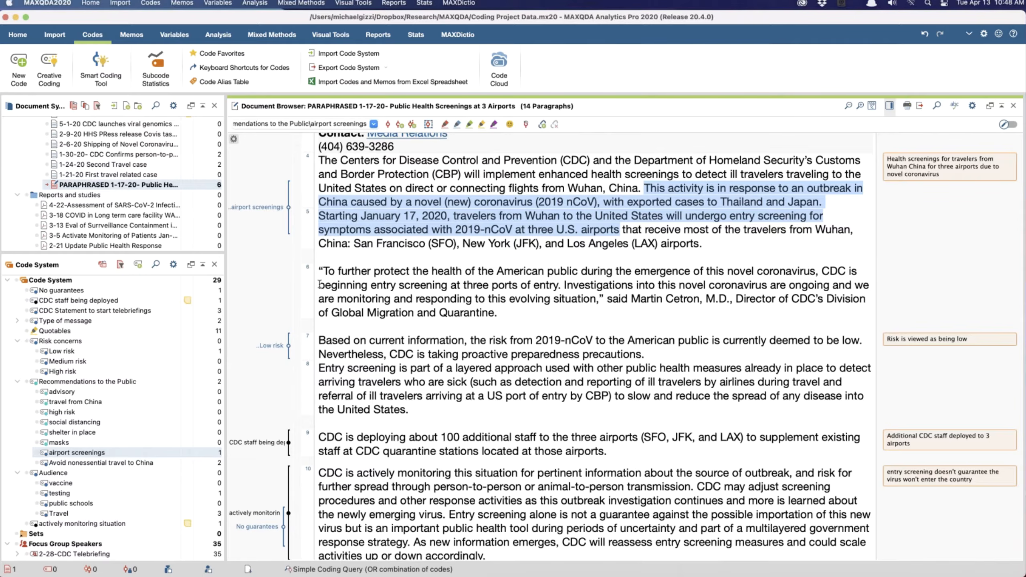
{"action": "left_click_drag", "start_coordinate": [319, 285], "coordinate": [560, 287]}
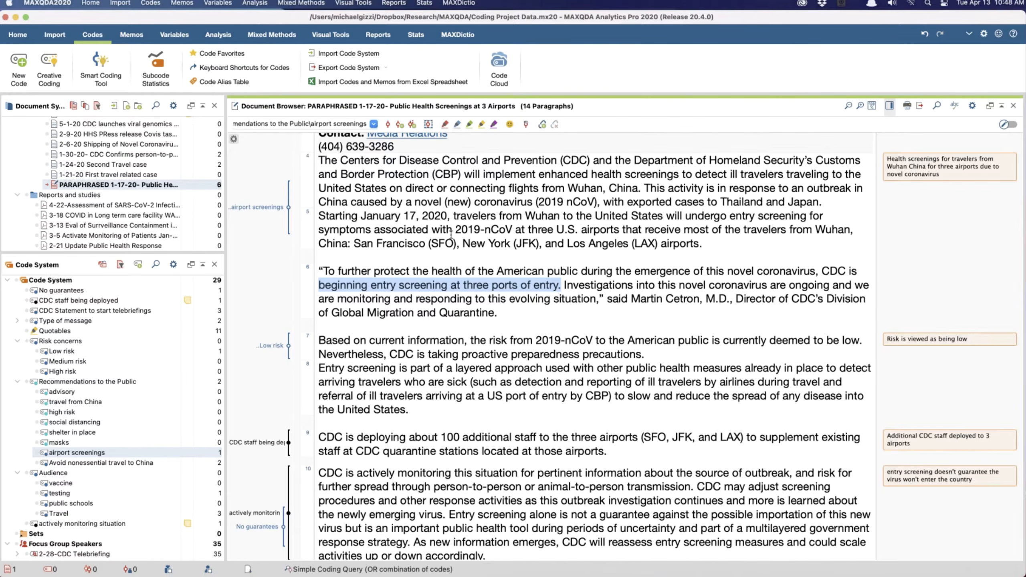
{"action": "left_click", "coordinate": [389, 126]}
{"action": "left_click", "coordinate": [399, 272]}
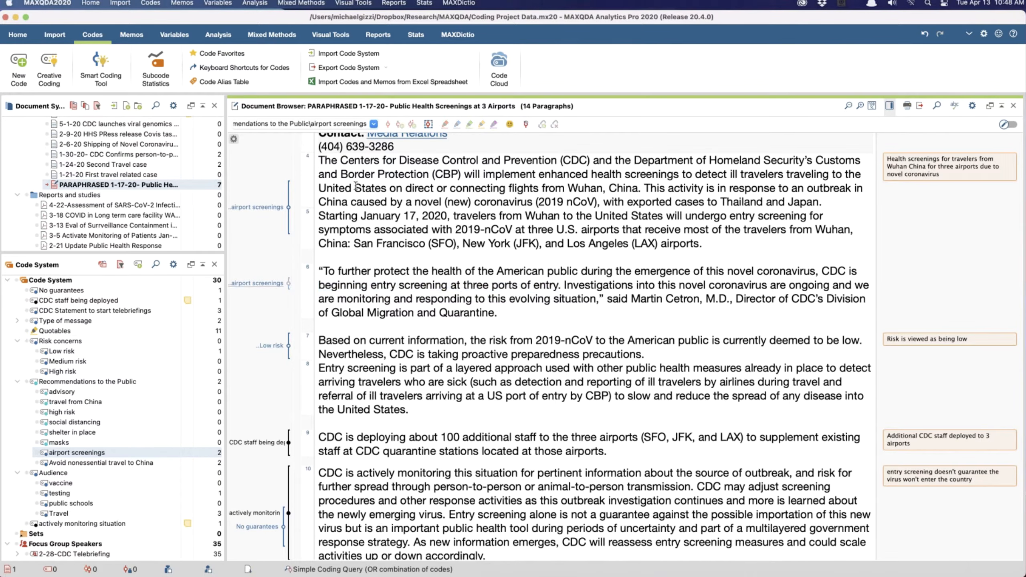
Step: Code all of paragraphs 4 to 6, through "Global Migration and Quarantine.", as one airport screenings segment
{"action": "left_click_drag", "start_coordinate": [319, 159], "coordinate": [510, 316]}
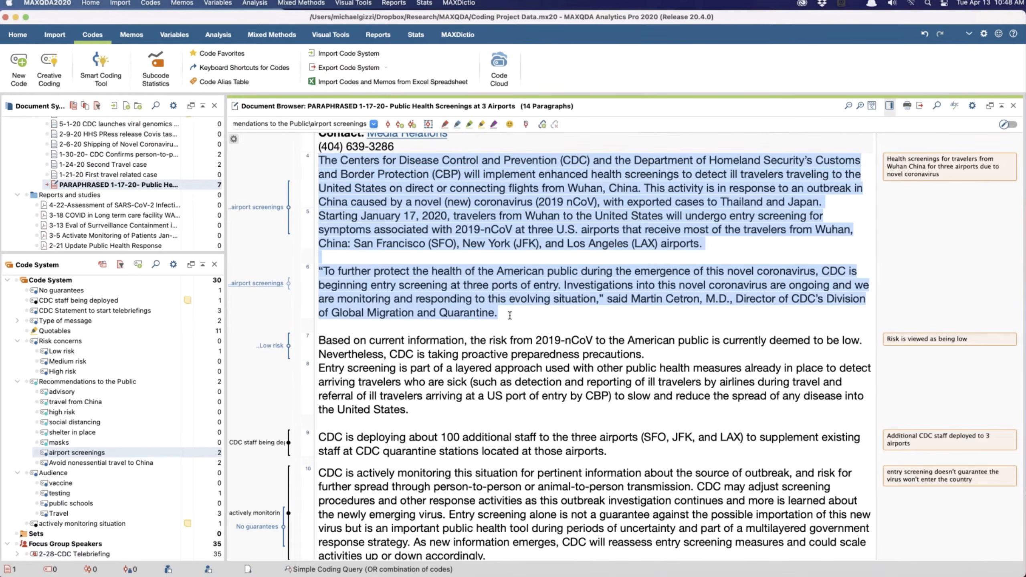
{"action": "left_click", "coordinate": [388, 125]}
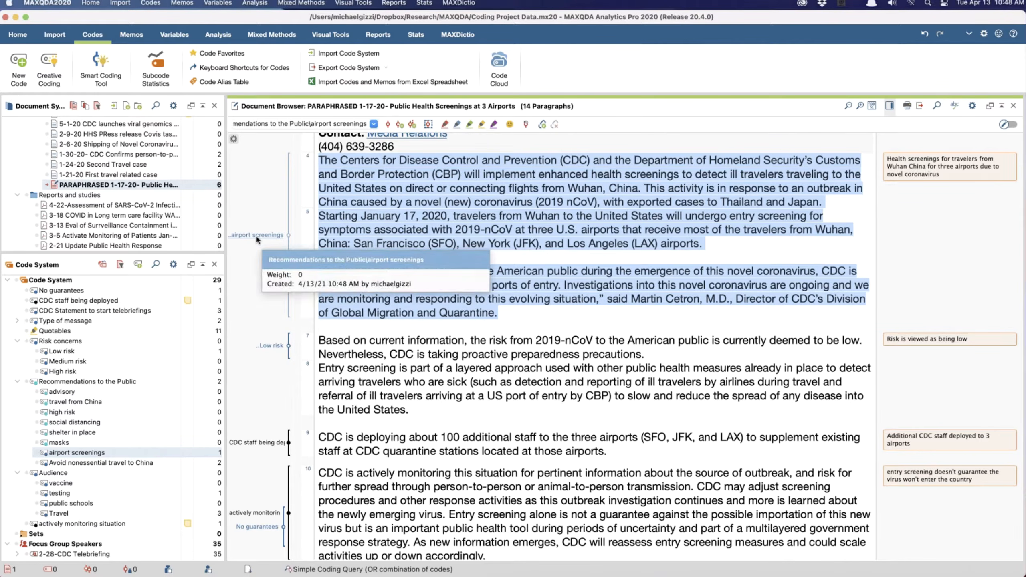
{"action": "scroll", "coordinate": [471, 323], "scroll_direction": "down", "scroll_amount": 2}
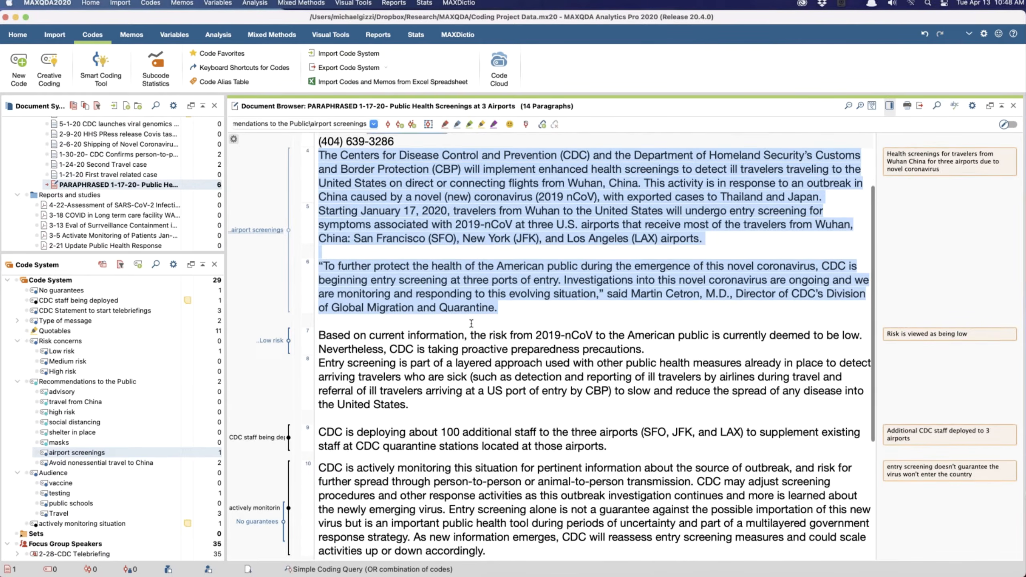
{"action": "scroll", "coordinate": [471, 324], "scroll_direction": "up", "scroll_amount": 2}
{"action": "left_click", "coordinate": [405, 200]}
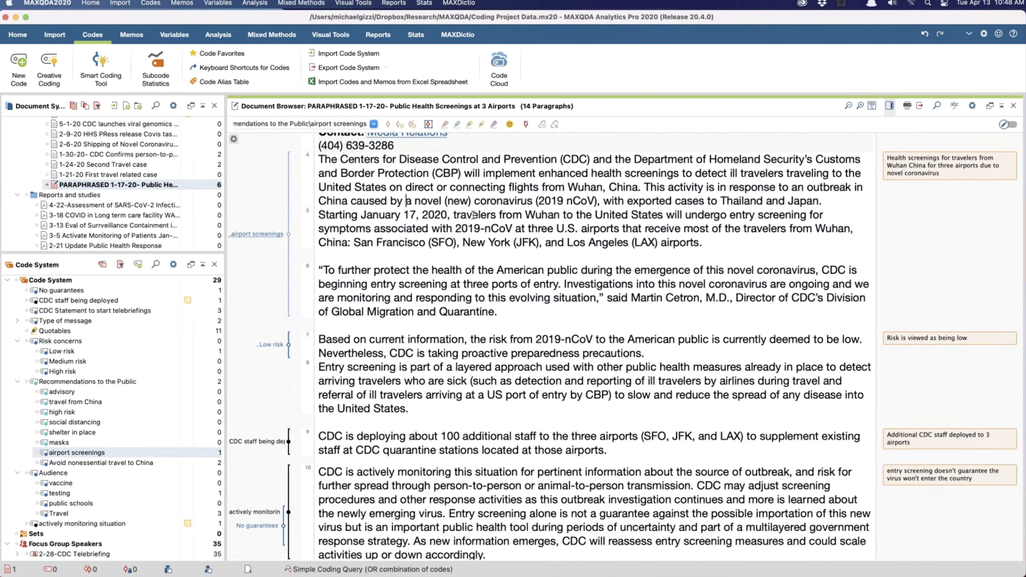
Step: Code the end of paragraph 5, from "associated with 2019-nCoV" to "(LAX) airports.", with the Travel subcode under Audience
{"action": "left_click_drag", "start_coordinate": [404, 229], "coordinate": [678, 253]}
{"action": "mouse_move", "coordinate": [90, 456]}
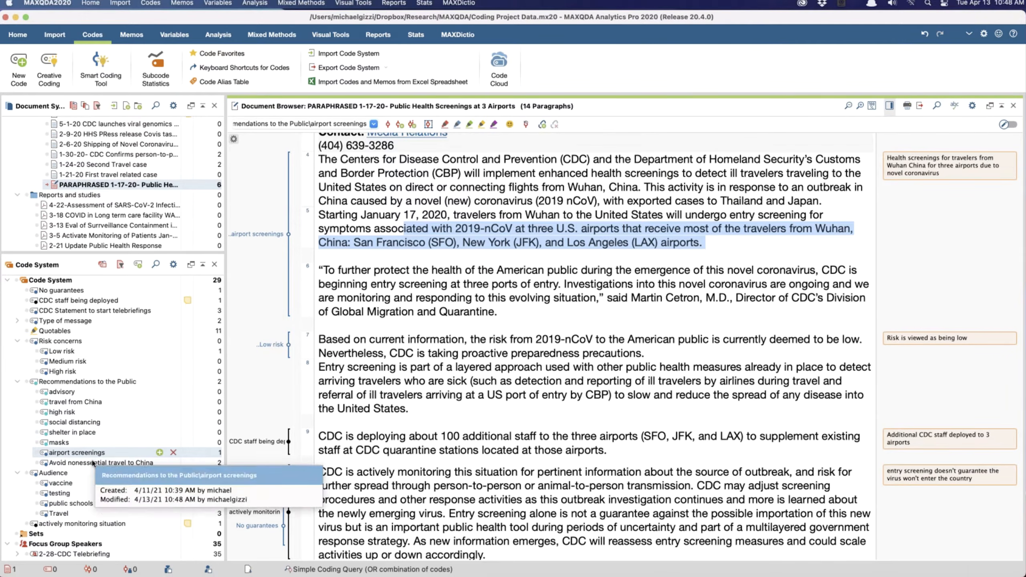
{"action": "left_click_drag", "start_coordinate": [90, 511], "coordinate": [451, 229]}
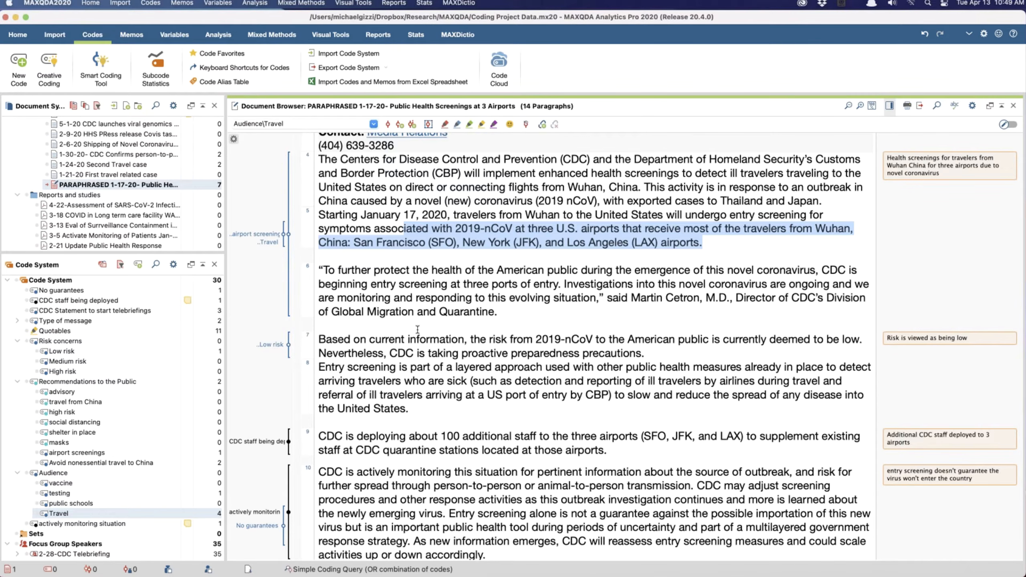
{"action": "left_click", "coordinate": [445, 353]}
{"action": "scroll", "coordinate": [445, 352], "scroll_direction": "up", "scroll_amount": 3}
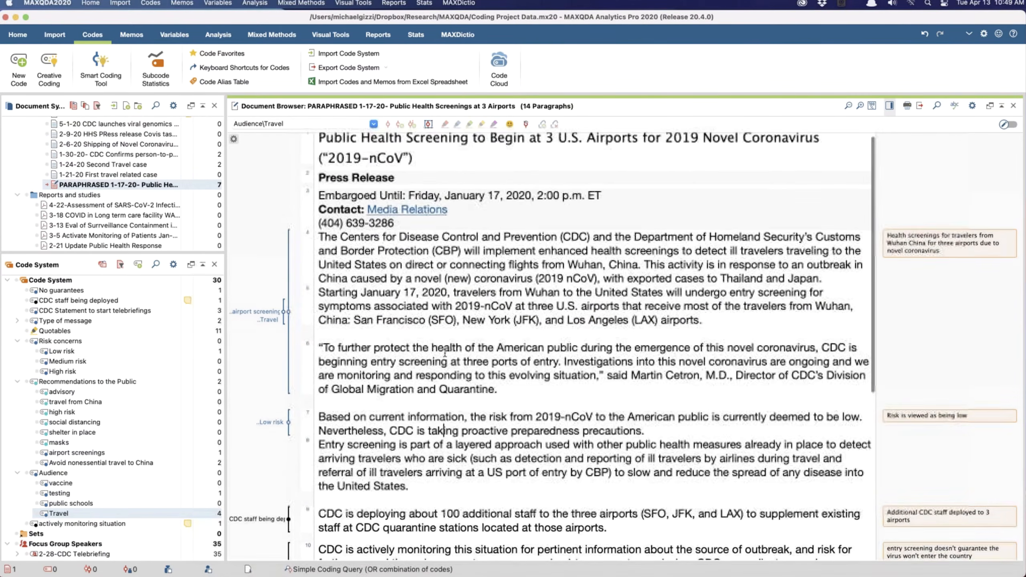
{"action": "scroll", "coordinate": [445, 353], "scroll_direction": "up", "scroll_amount": 1}
{"action": "scroll", "coordinate": [444, 352], "scroll_direction": "down", "scroll_amount": 2}
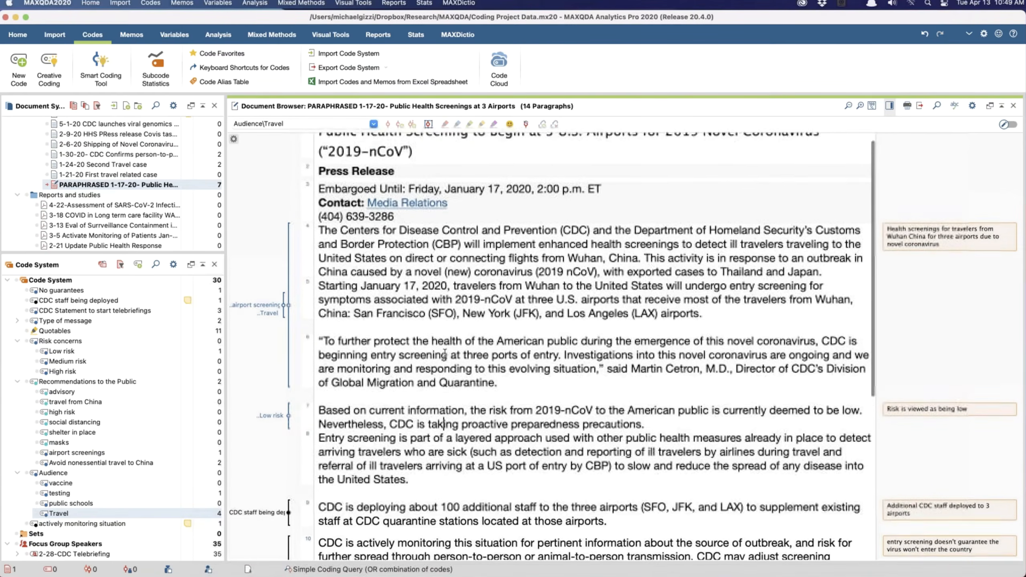
Step: Code "suggesting this is a novel virus that has jumped the species barrier to infect people." in paragraph 12 as an in vivo code
{"action": "scroll", "coordinate": [444, 353], "scroll_direction": "down", "scroll_amount": 10}
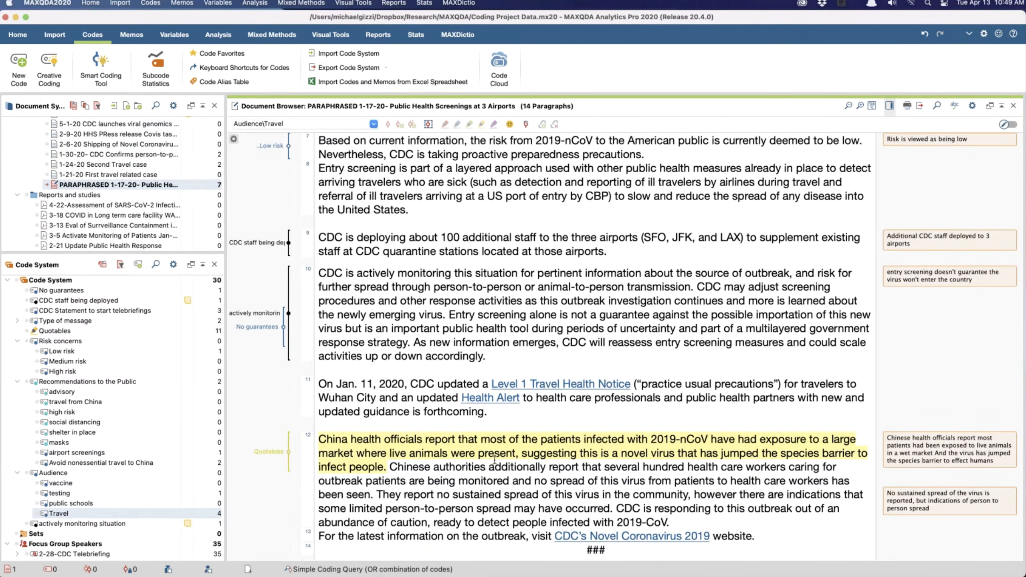
{"action": "left_click", "coordinate": [522, 451]}
{"action": "left_click_drag", "start_coordinate": [534, 453], "coordinate": [386, 471]}
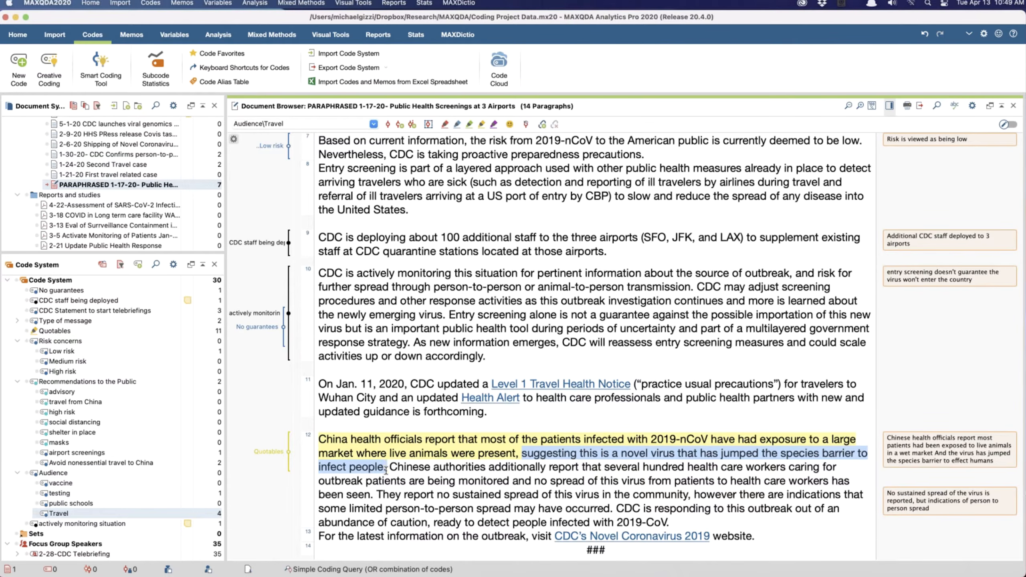
{"action": "right_click", "coordinate": [594, 455]}
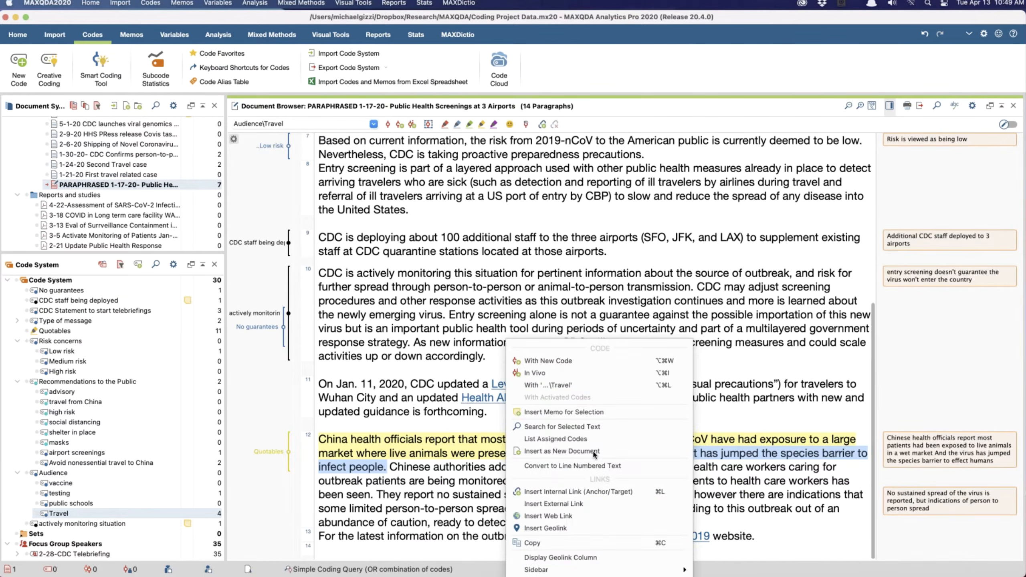
{"action": "left_click", "coordinate": [550, 373]}
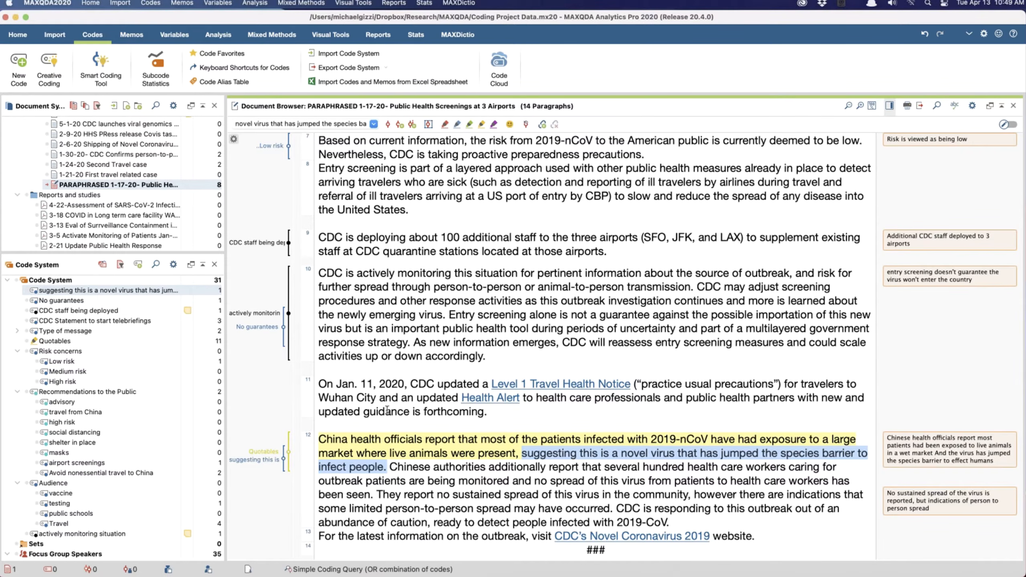
Step: Inspect the name of the new in vivo code in its properties
{"action": "double_click", "coordinate": [80, 291]}
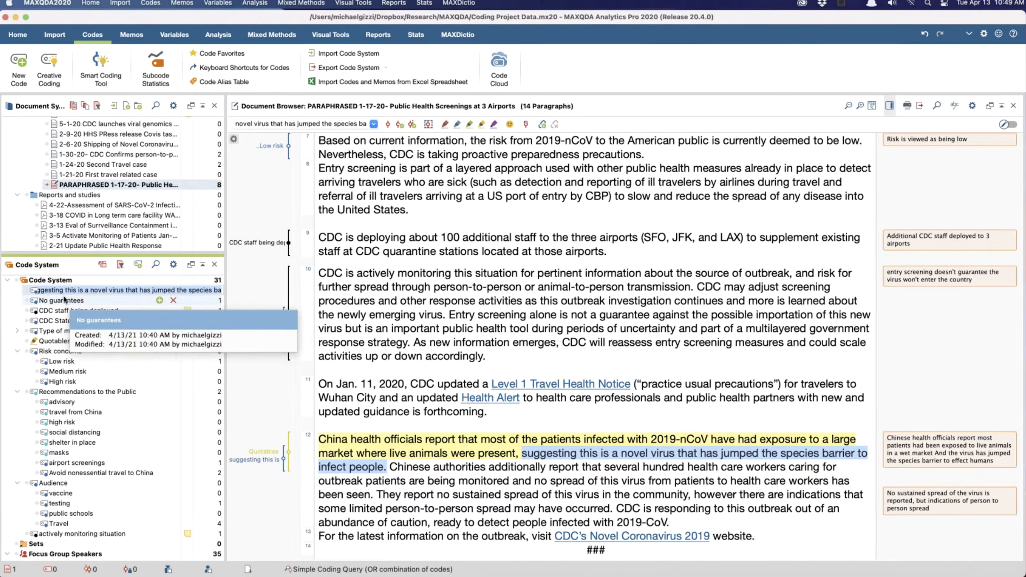
{"action": "left_click", "coordinate": [59, 299]}
{"action": "right_click", "coordinate": [59, 291]}
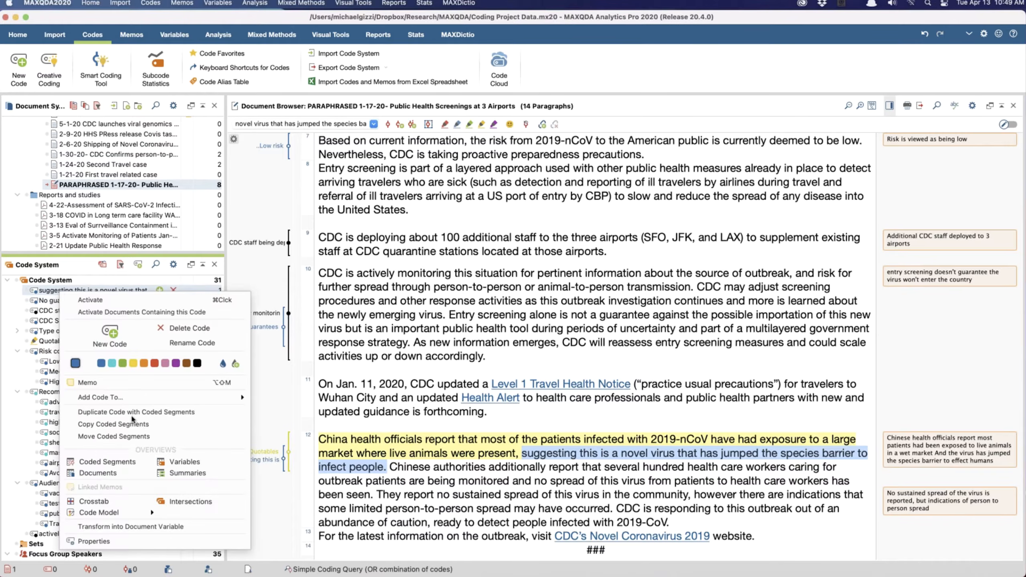
{"action": "left_click", "coordinate": [112, 540]}
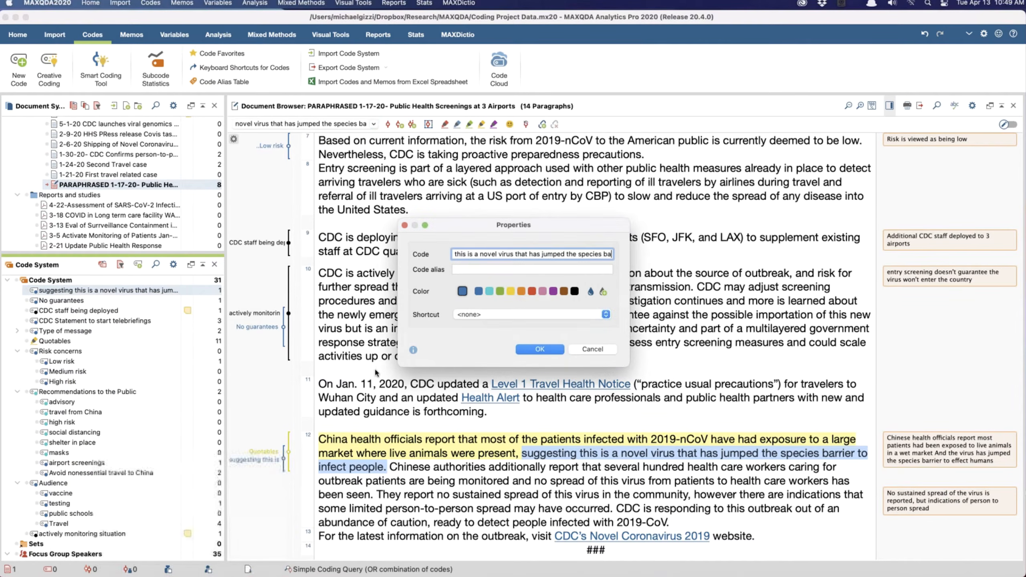
{"action": "left_click", "coordinate": [545, 255]}
{"action": "left_click", "coordinate": [592, 349]}
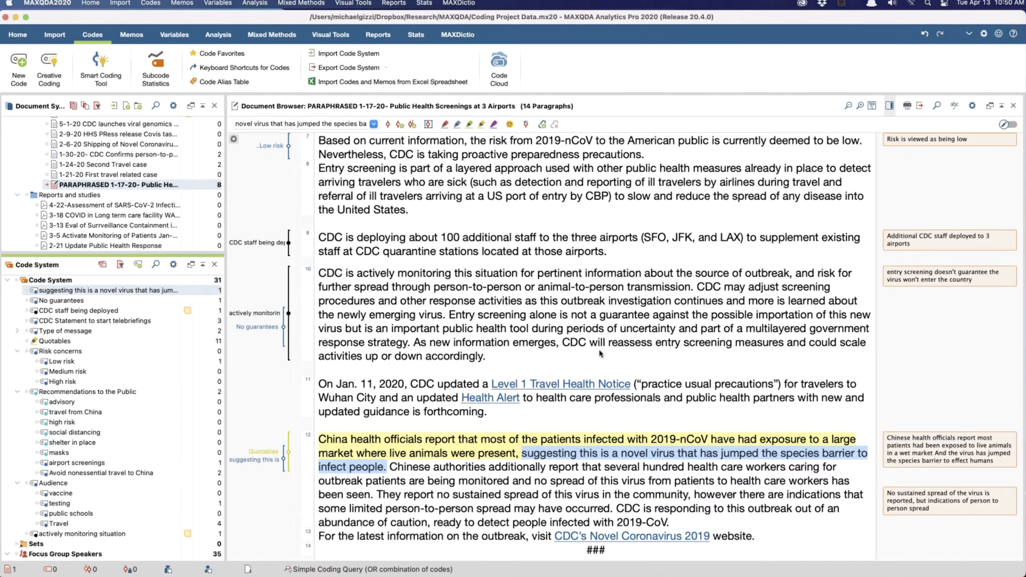
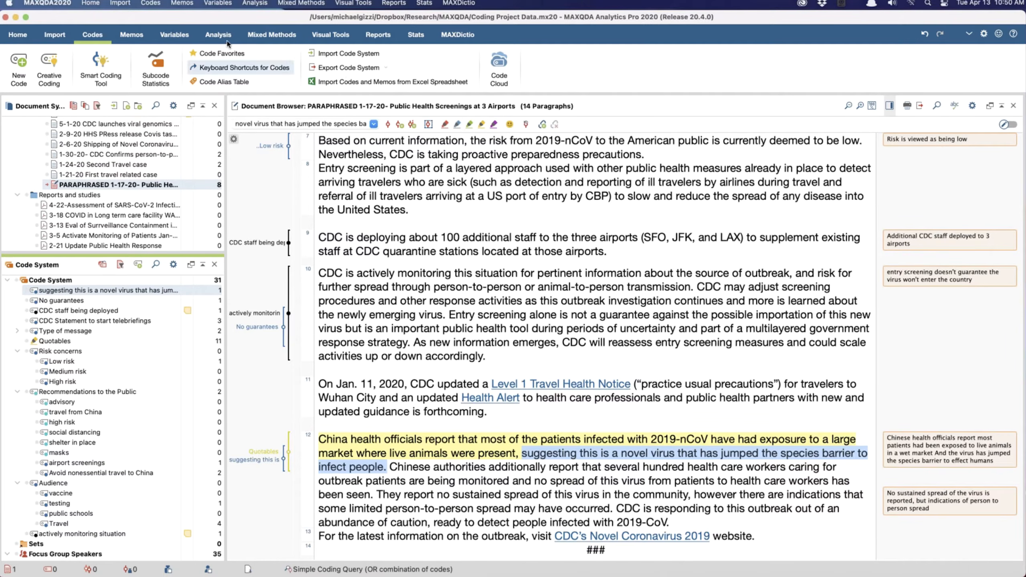
Step: Open the existing "Pub Transp in DKR" project and collapse its Bus Journey/Experience code
{"action": "left_click", "coordinate": [90, 4]}
{"action": "mouse_move", "coordinate": [122, 37]}
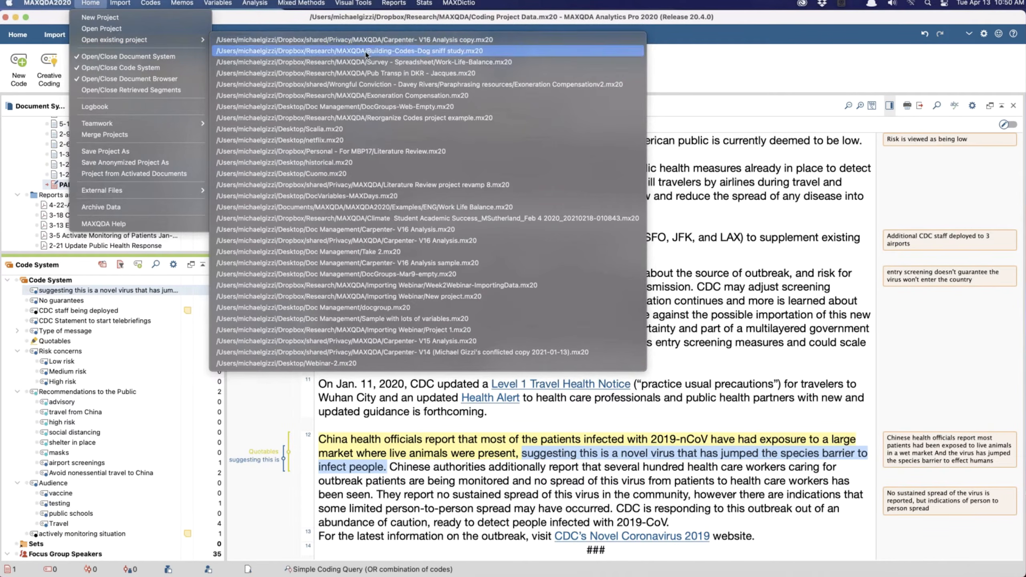
{"action": "left_click", "coordinate": [415, 75]}
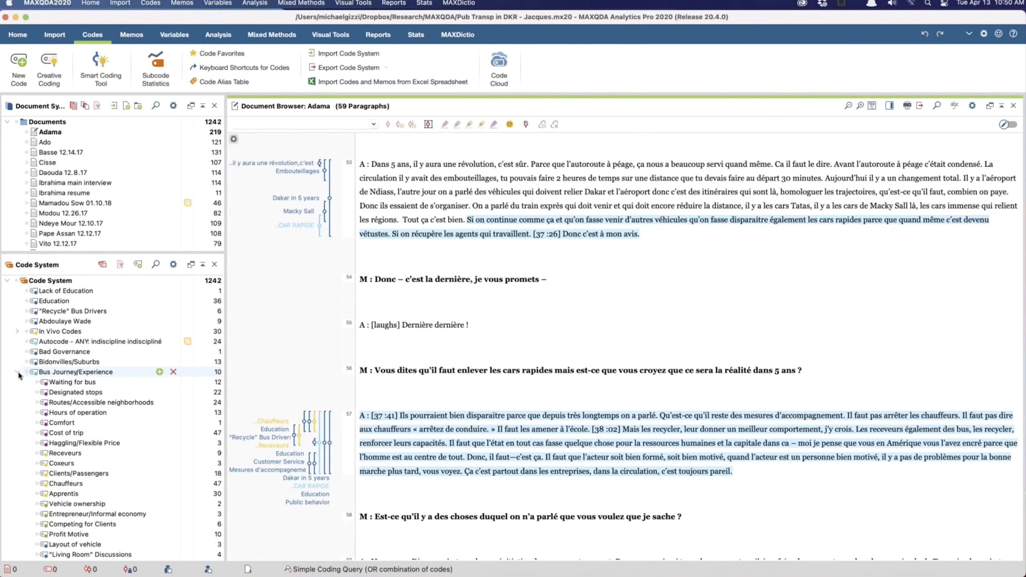
{"action": "left_click", "coordinate": [18, 372]}
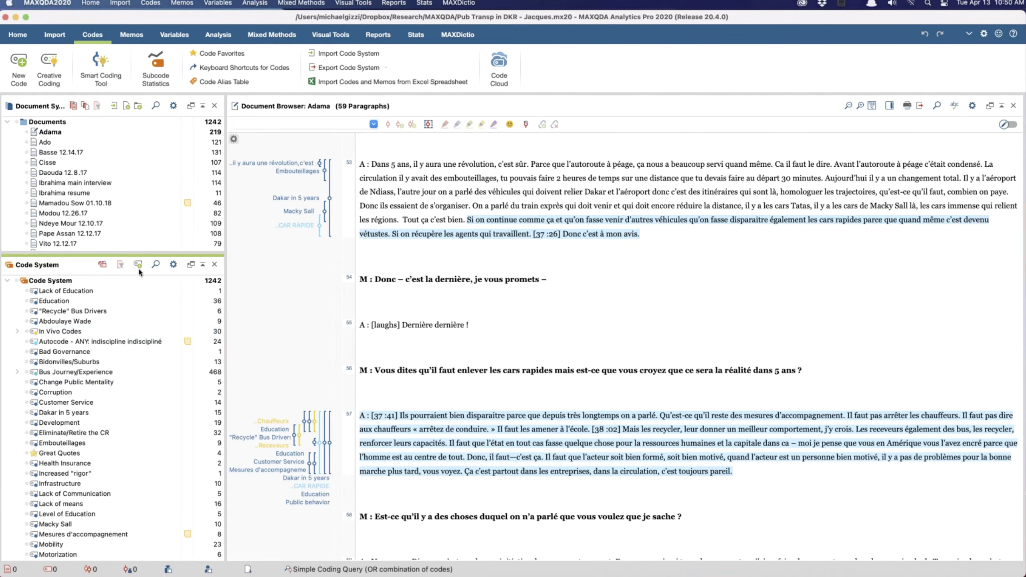
Step: Expand the In Vivo Codes group and examine its subcodes taken from the interviewees' own French phrases
{"action": "left_click", "coordinate": [17, 332]}
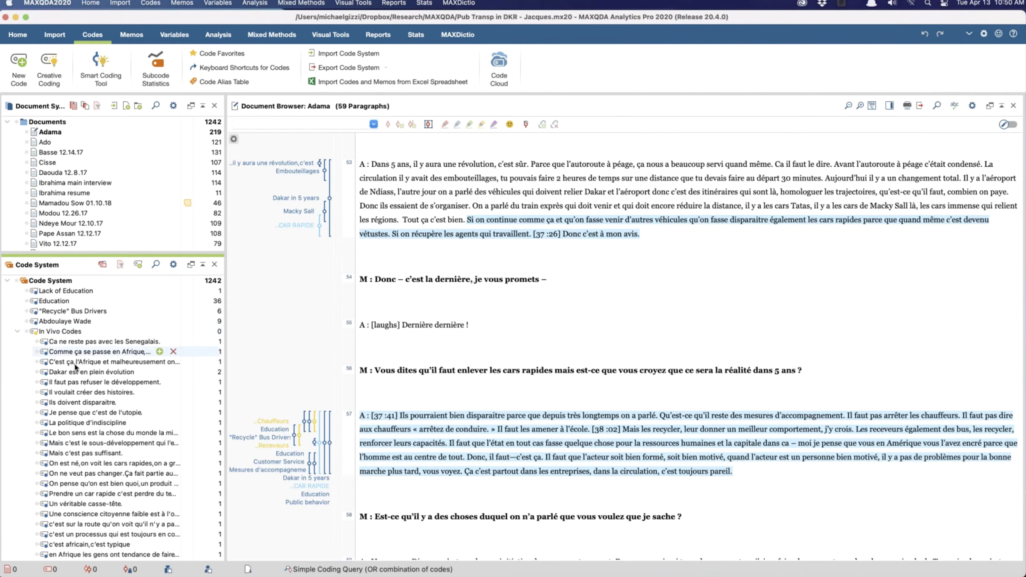
{"action": "scroll", "coordinate": [89, 369], "scroll_direction": "down", "scroll_amount": 2}
{"action": "scroll", "coordinate": [89, 369], "scroll_direction": "up", "scroll_amount": 3}
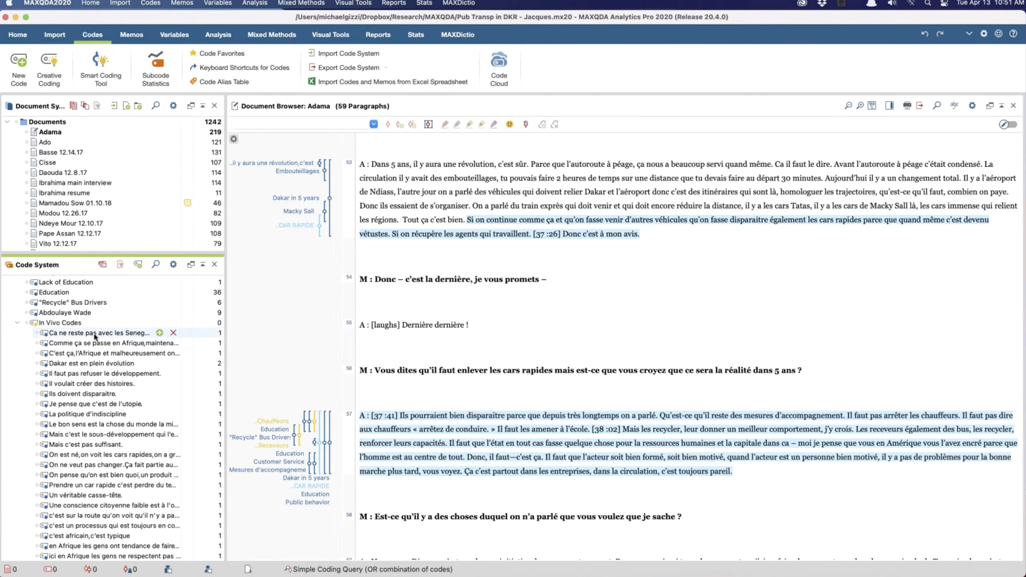
{"action": "left_click", "coordinate": [96, 334]}
{"action": "left_click", "coordinate": [96, 344]}
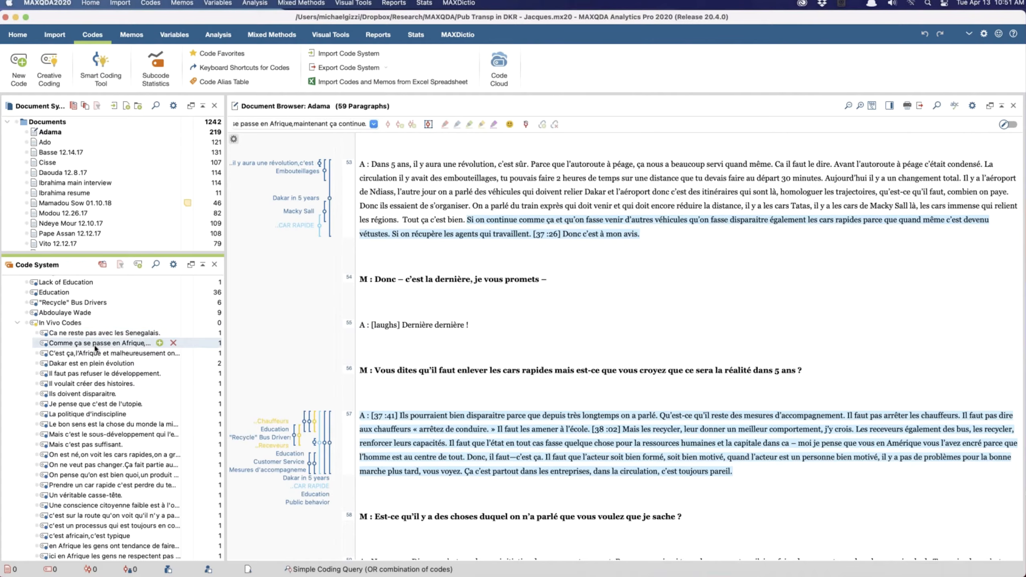
{"action": "scroll", "coordinate": [96, 364], "scroll_direction": "down", "scroll_amount": 5}
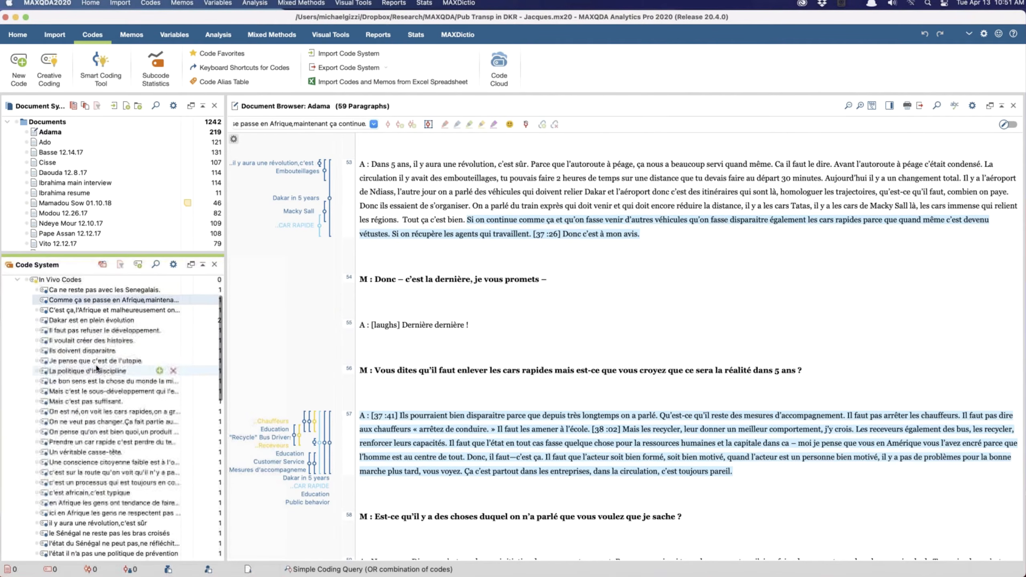
{"action": "scroll", "coordinate": [97, 367], "scroll_direction": "down", "scroll_amount": 4}
{"action": "left_click", "coordinate": [102, 449]}
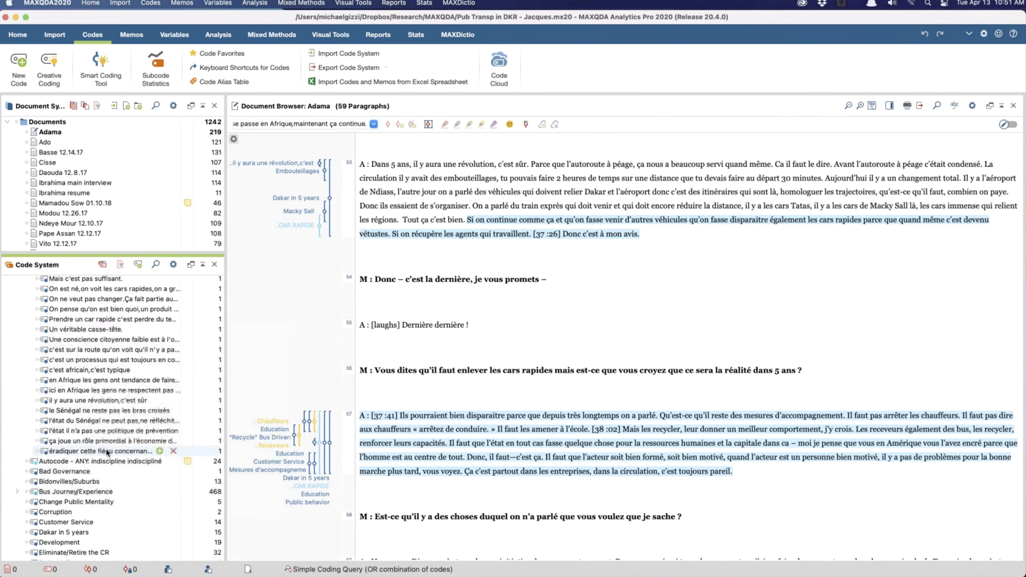
{"action": "left_click", "coordinate": [99, 430]}
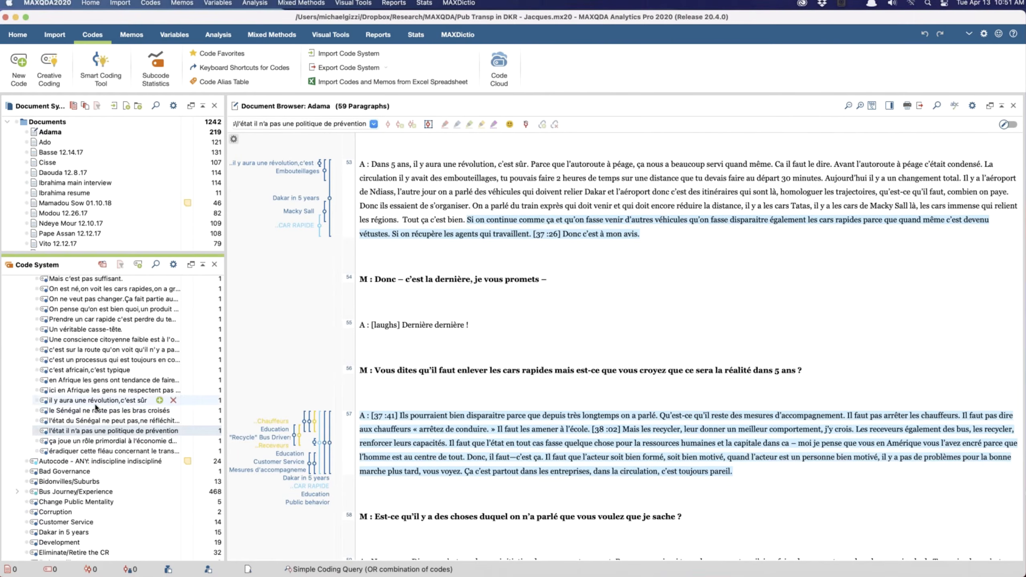
{"action": "left_click", "coordinate": [96, 404]}
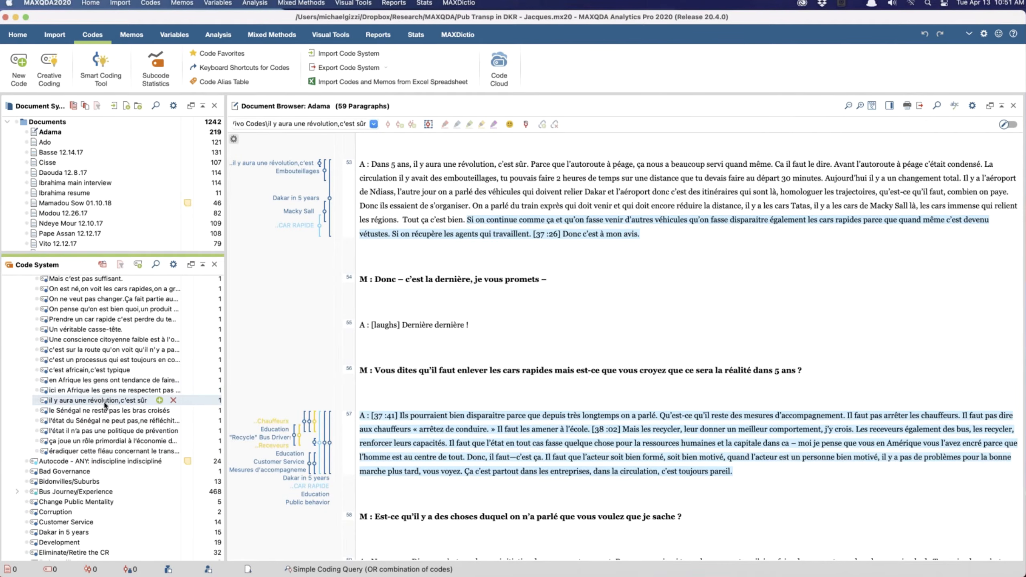
{"action": "left_click", "coordinate": [92, 400]}
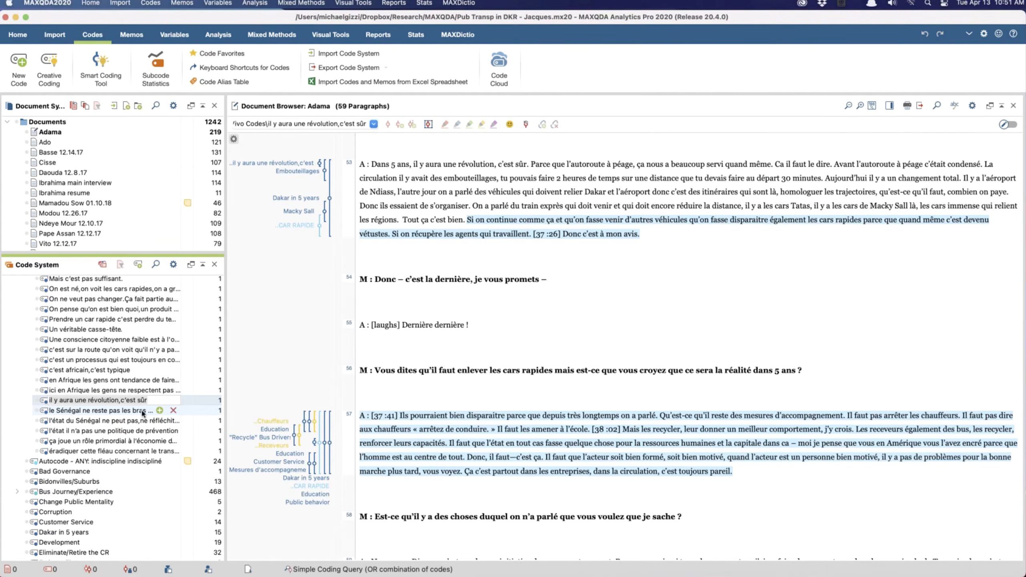
{"action": "left_click", "coordinate": [81, 340]}
{"action": "scroll", "coordinate": [80, 344], "scroll_direction": "up", "scroll_amount": 8}
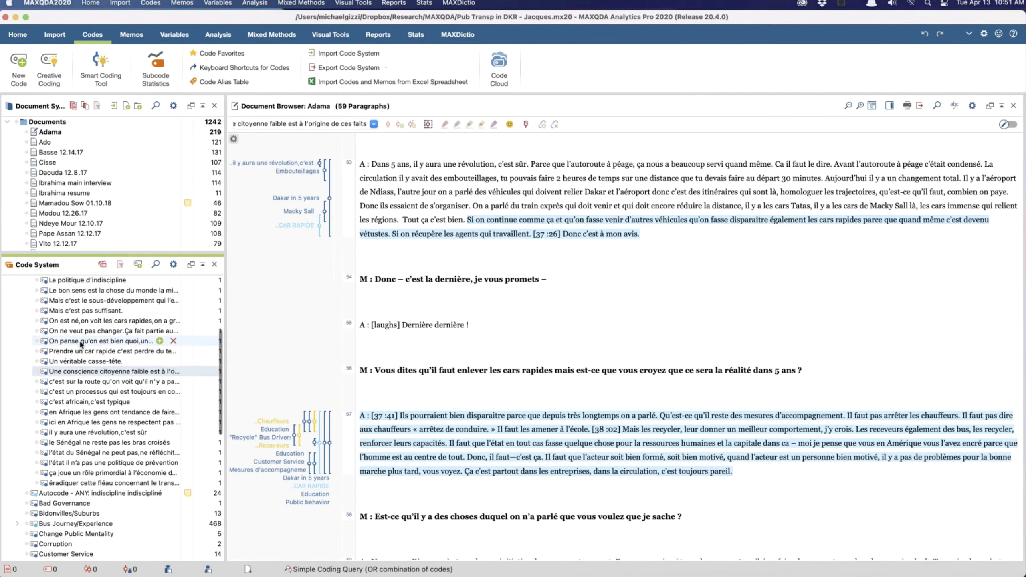
{"action": "scroll", "coordinate": [81, 343], "scroll_direction": "down", "scroll_amount": 2}
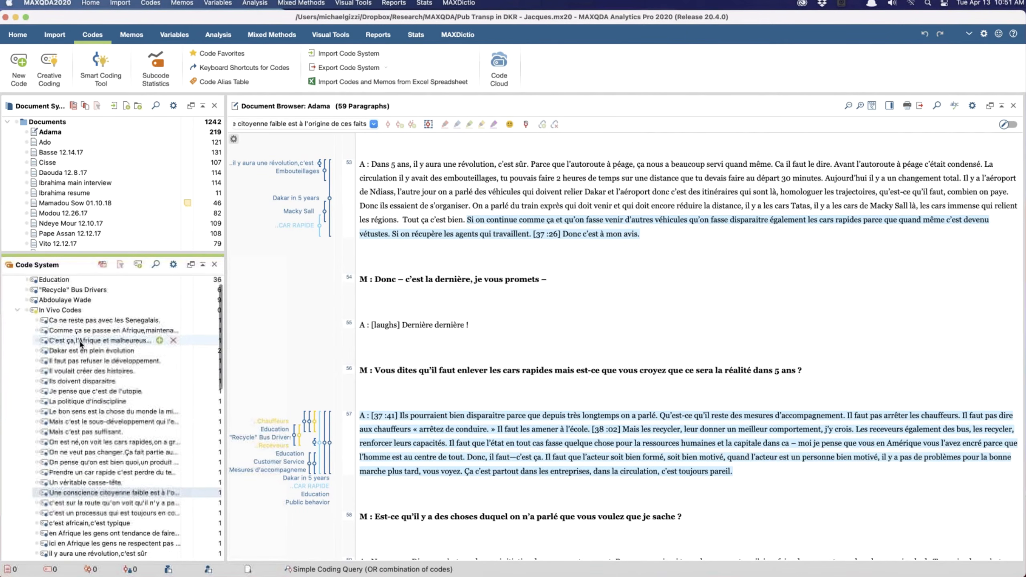
{"action": "scroll", "coordinate": [81, 344], "scroll_direction": "up", "scroll_amount": 2}
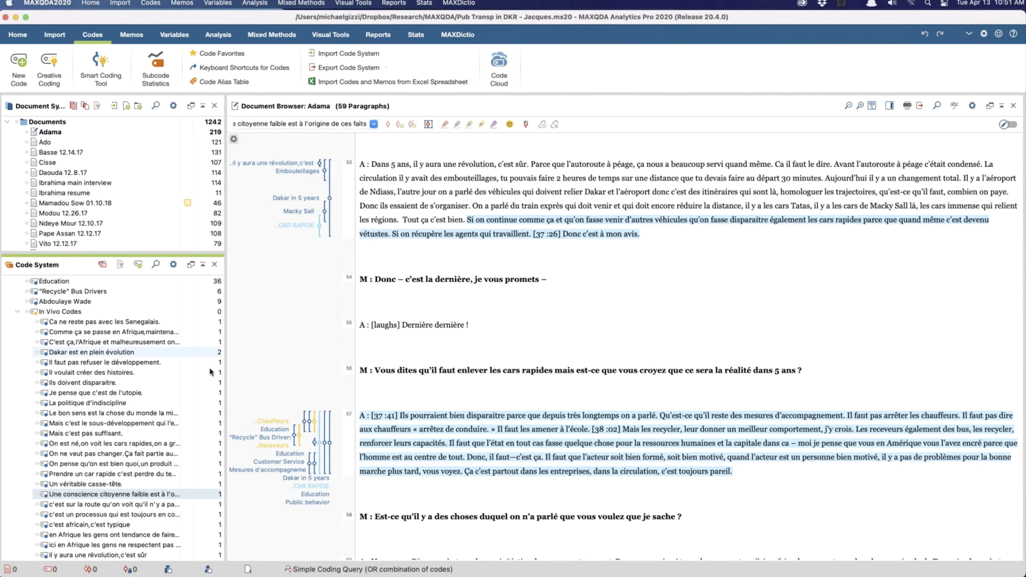
{"action": "scroll", "coordinate": [208, 374], "scroll_direction": "down", "scroll_amount": 5}
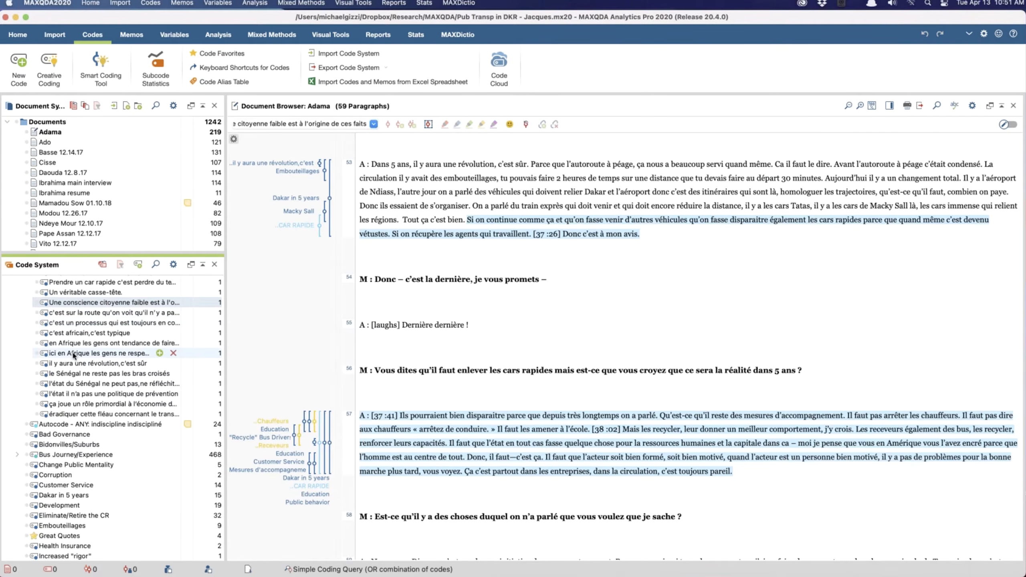
{"action": "scroll", "coordinate": [74, 355], "scroll_direction": "up", "scroll_amount": 8}
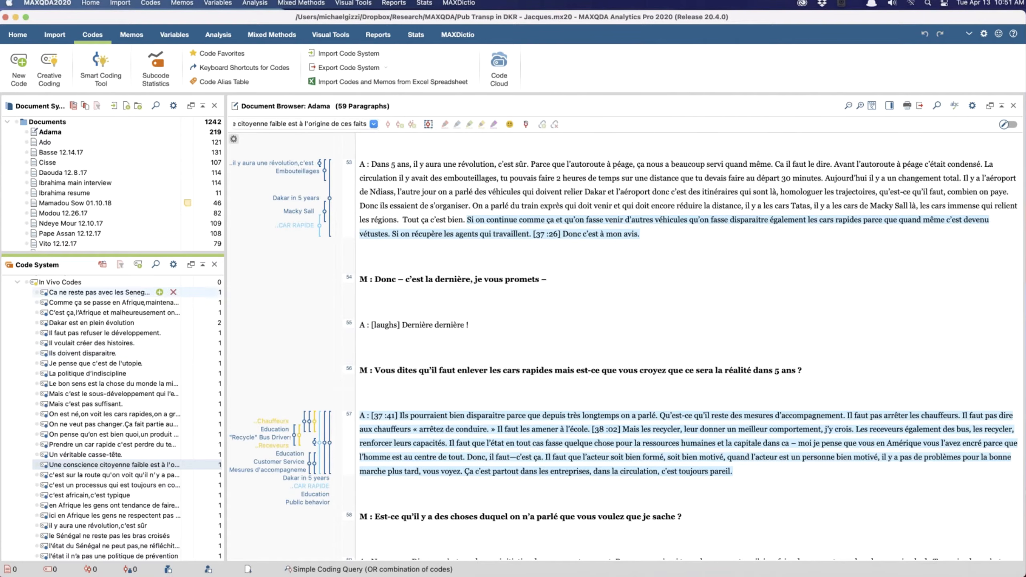
Step: Collapse the In Vivo Codes group and look over the other top-level codes in the code system
{"action": "left_click", "coordinate": [17, 282]}
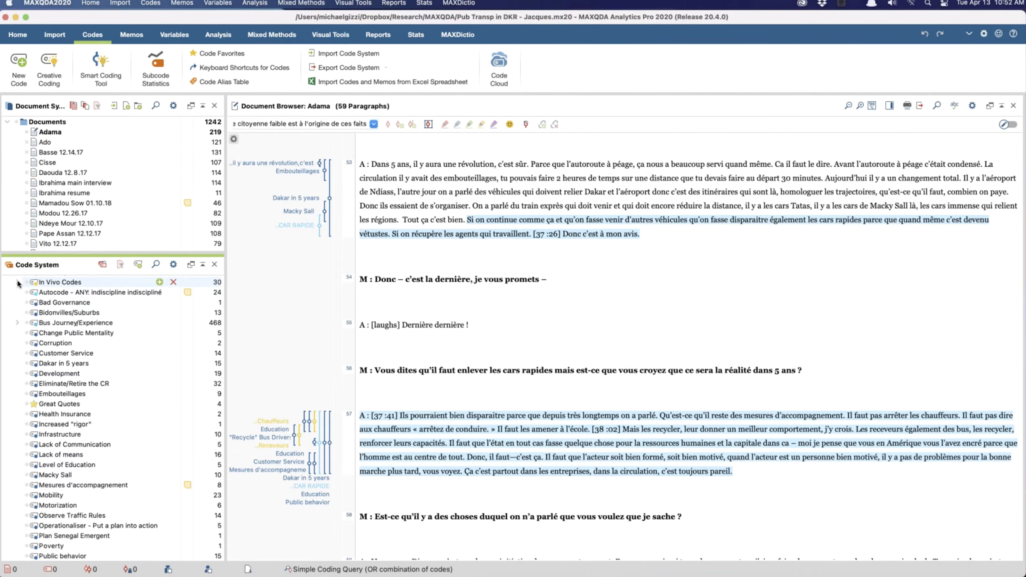
{"action": "scroll", "coordinate": [163, 356], "scroll_direction": "down", "scroll_amount": 2}
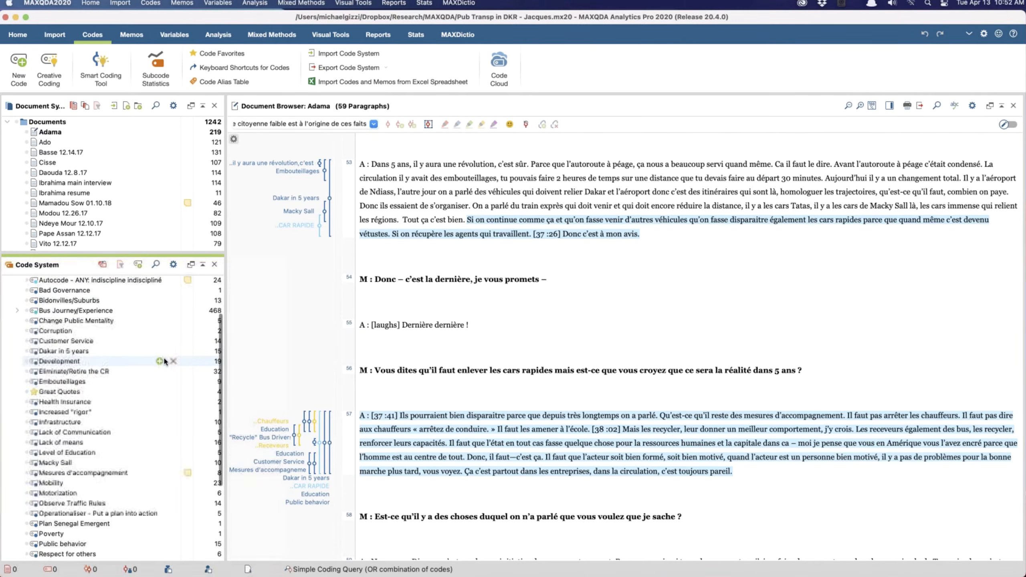
{"action": "scroll", "coordinate": [163, 356], "scroll_direction": "up", "scroll_amount": 3}
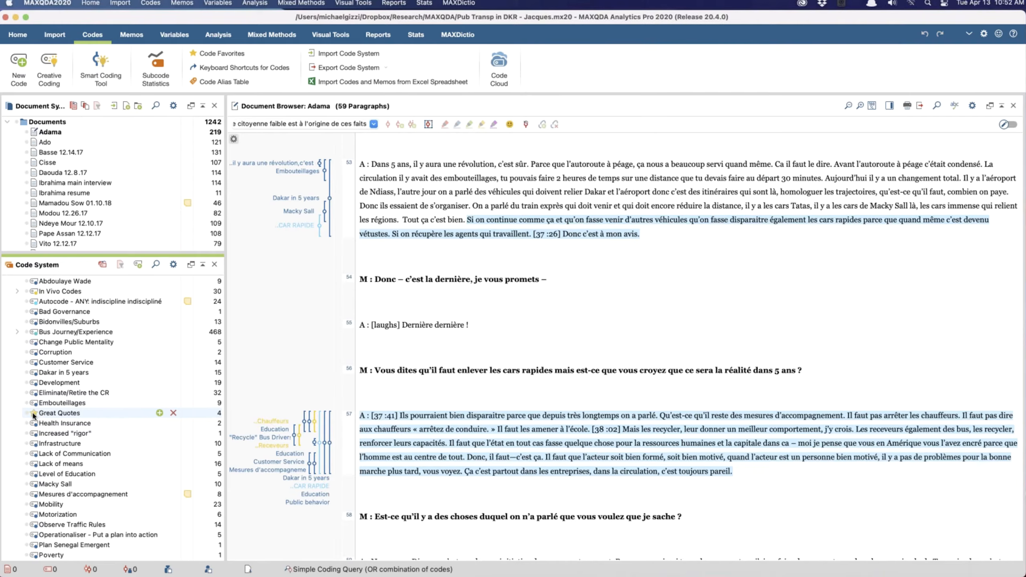
Step: Reopen the Coding Project Data.mx20 project
{"action": "left_click", "coordinate": [90, 3]}
{"action": "mouse_move", "coordinate": [124, 40]}
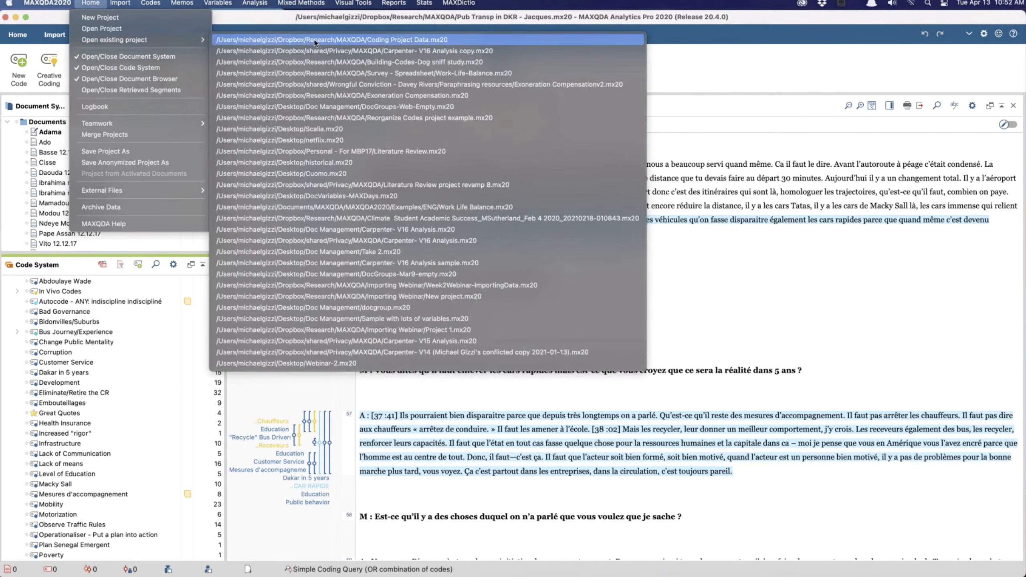
{"action": "left_click", "coordinate": [411, 40]}
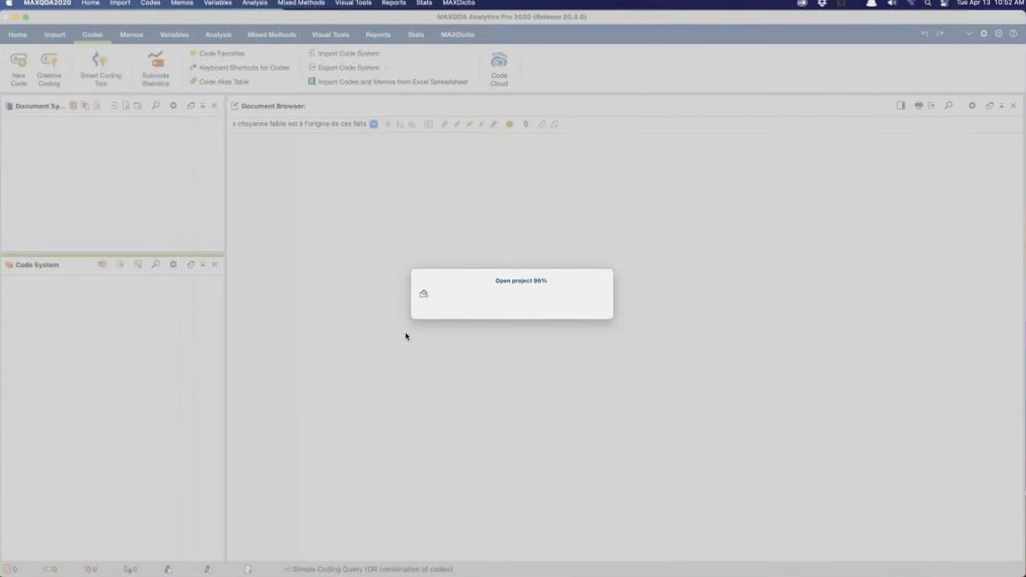
Step: Delete the Quotables coding from the start of paragraph 12 in the press release
{"action": "scroll", "coordinate": [300, 436], "scroll_direction": "down", "scroll_amount": 5}
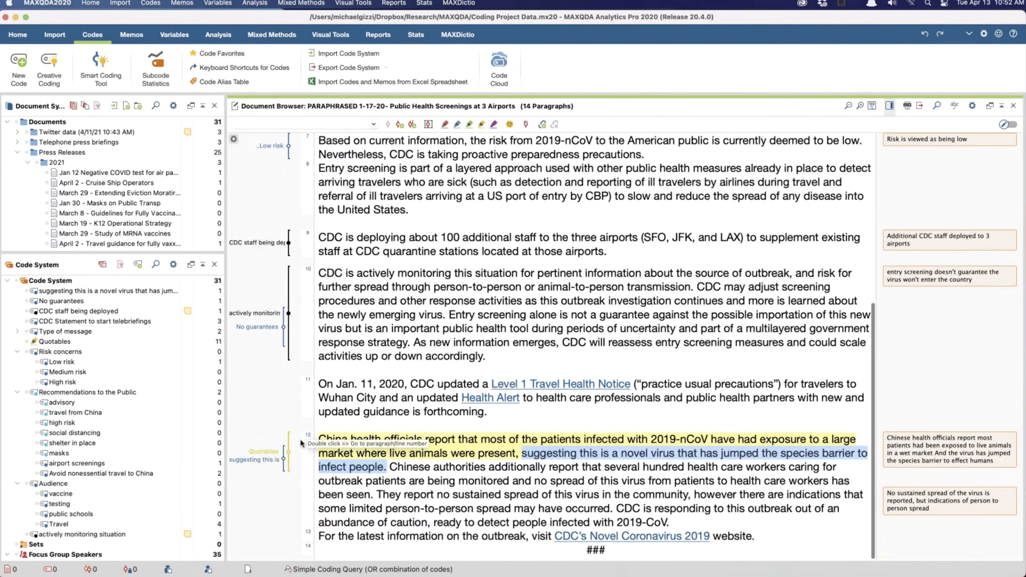
{"action": "right_click", "coordinate": [265, 453]}
{"action": "left_click", "coordinate": [288, 537]}
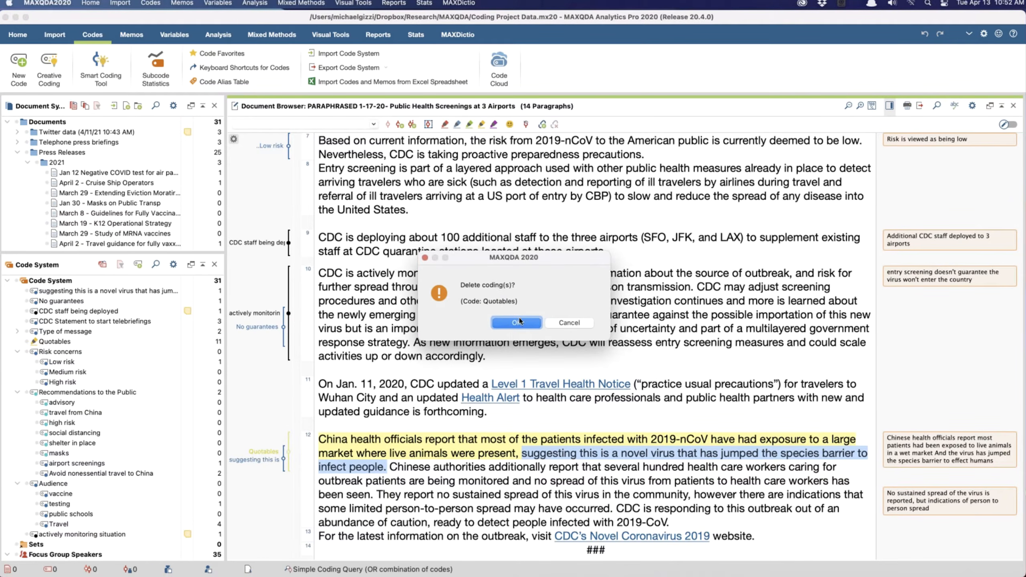
{"action": "left_click", "coordinate": [519, 322]}
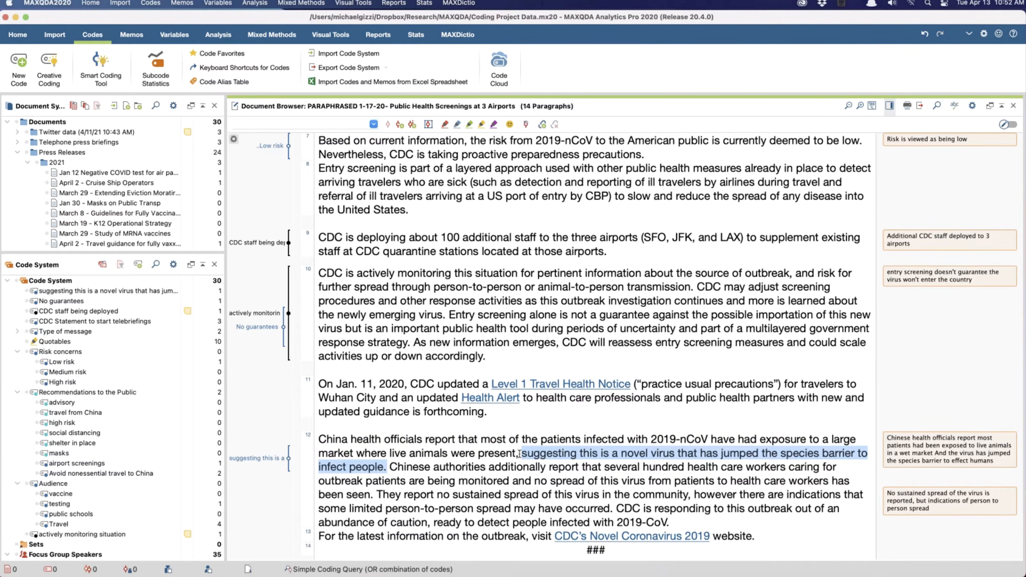
Step: Code the first sentence of paragraph 12 about China health officials' report with the red star emoticode
{"action": "left_click", "coordinate": [507, 453]}
{"action": "left_click_drag", "start_coordinate": [319, 439], "coordinate": [387, 467]}
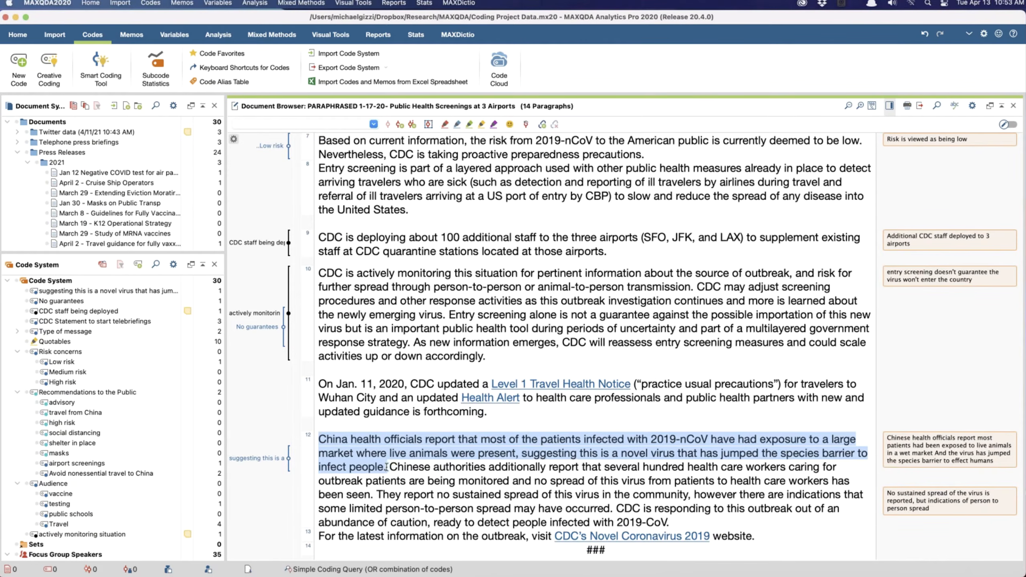
{"action": "left_click", "coordinate": [508, 125]}
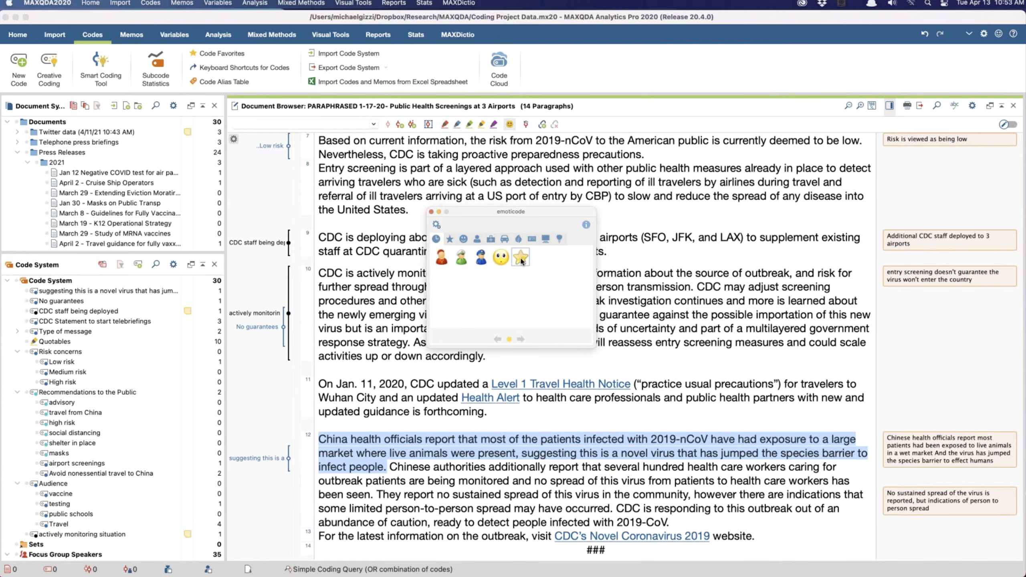
{"action": "left_click", "coordinate": [450, 240]}
{"action": "left_click", "coordinate": [464, 240]}
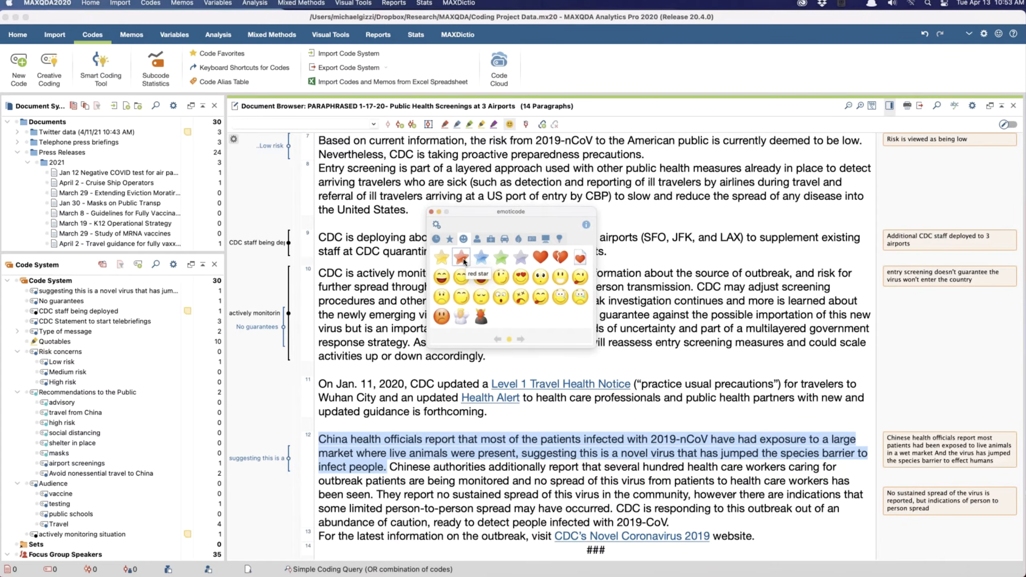
{"action": "left_click", "coordinate": [462, 258]}
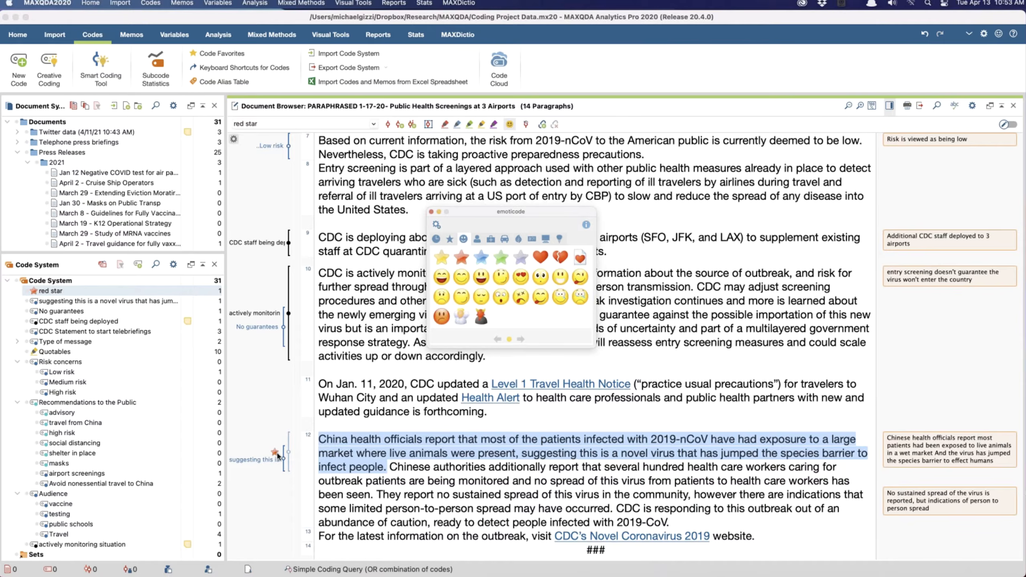
{"action": "mouse_move", "coordinate": [60, 293]}
{"action": "left_click", "coordinate": [431, 213]}
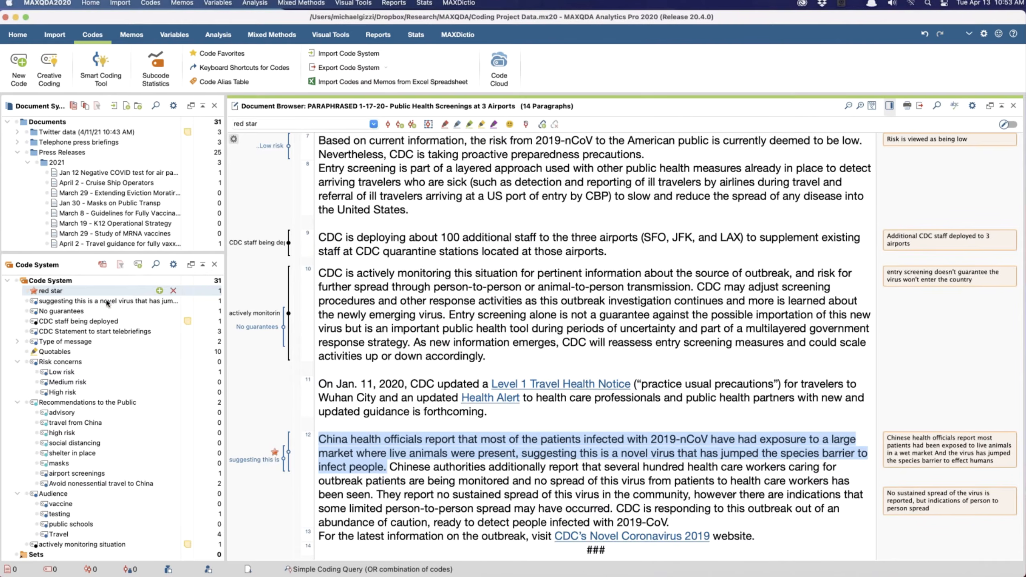
Step: Rename the red star emoticode as great quotes
{"action": "left_click", "coordinate": [64, 291]}
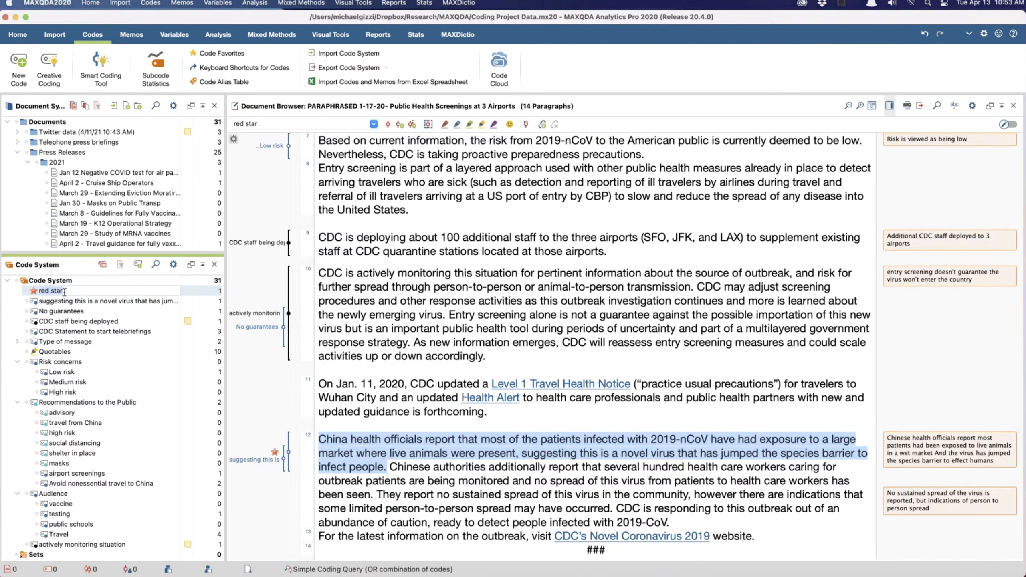
{"action": "type", "text": "great quote"}
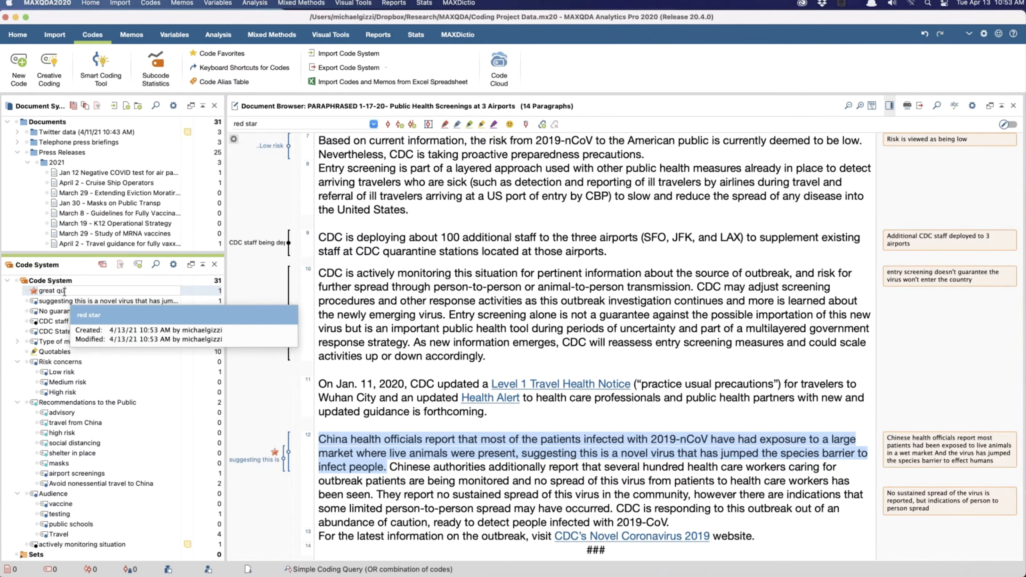
{"action": "key", "text": "Return"}
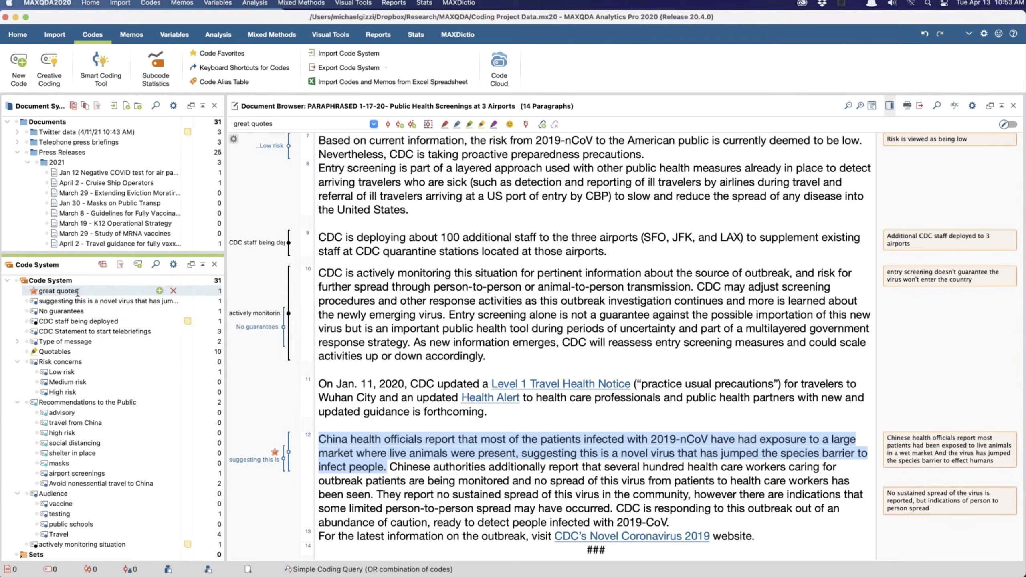
Step: Change the red star emoticode's name to Quotables
{"action": "left_click", "coordinate": [61, 290]}
{"action": "type", "text": "Quotab"}
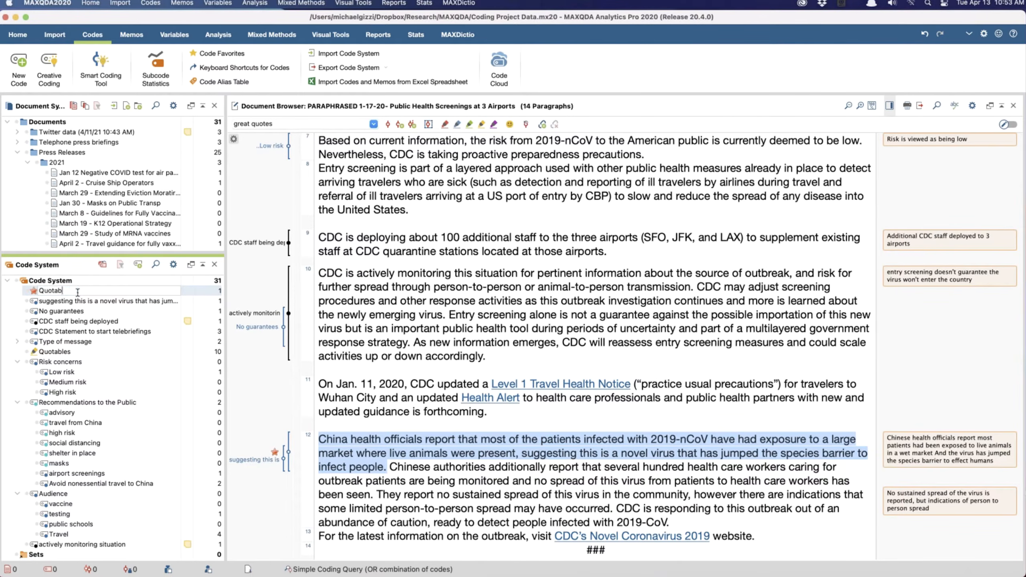
{"action": "type", "text": "les"}
{"action": "key", "text": "Return"}
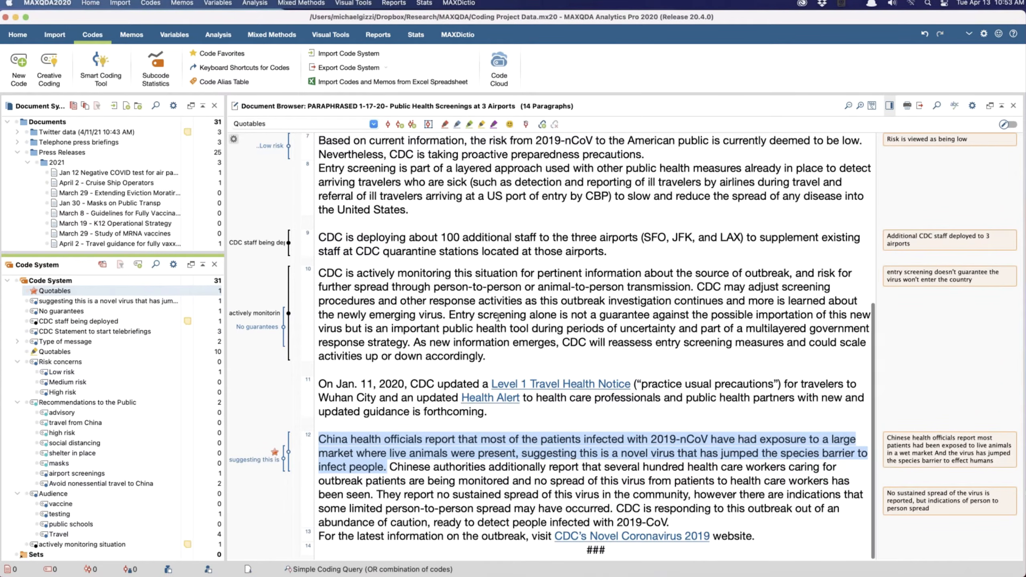
Step: Code the last sentence of paragraph 12, from "CDC is responding to this outbreak", with the red star Quotables emoticode
{"action": "left_click", "coordinate": [712, 509]}
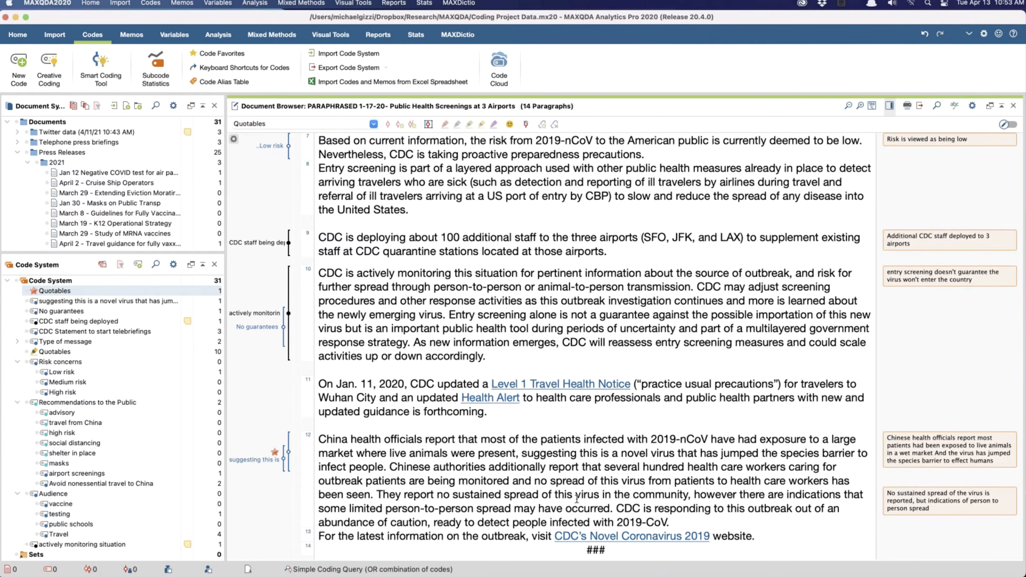
{"action": "left_click", "coordinate": [617, 508]}
{"action": "left_click_drag", "start_coordinate": [617, 509], "coordinate": [674, 523]}
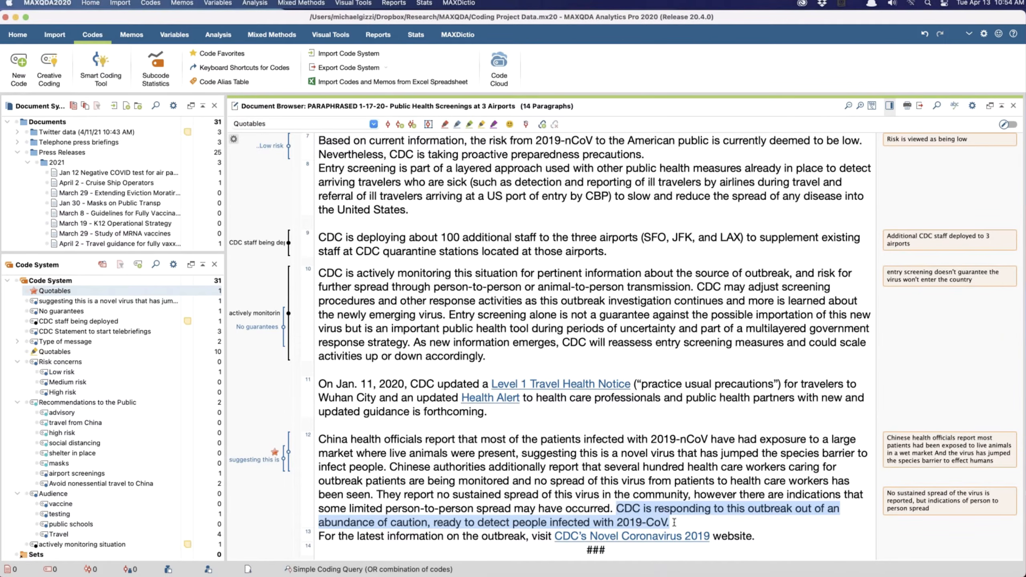
{"action": "mouse_move", "coordinate": [51, 295]}
{"action": "left_click_drag", "start_coordinate": [51, 292], "coordinate": [641, 517]}
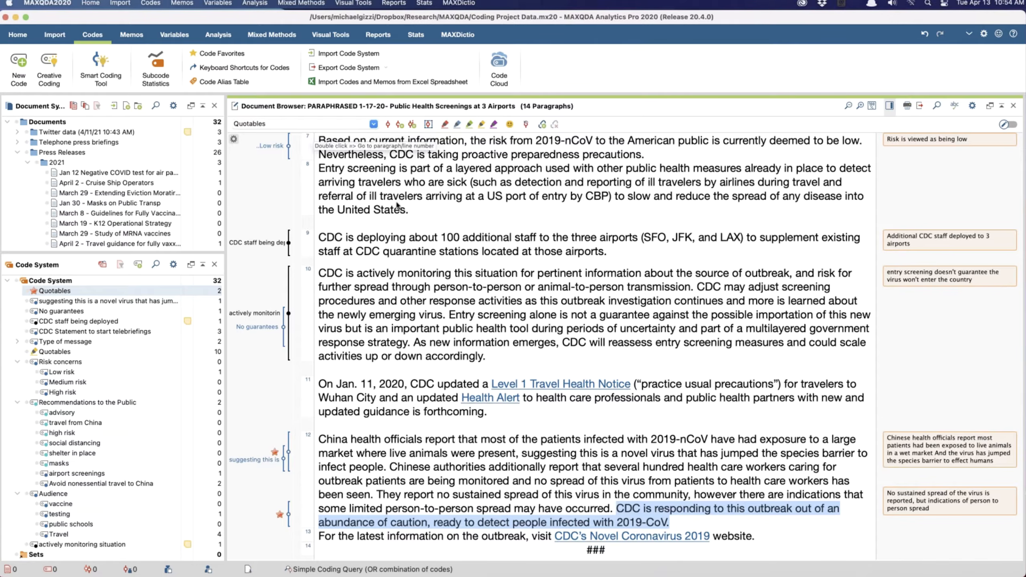
{"action": "left_click", "coordinate": [374, 125]}
{"action": "left_click", "coordinate": [369, 133]}
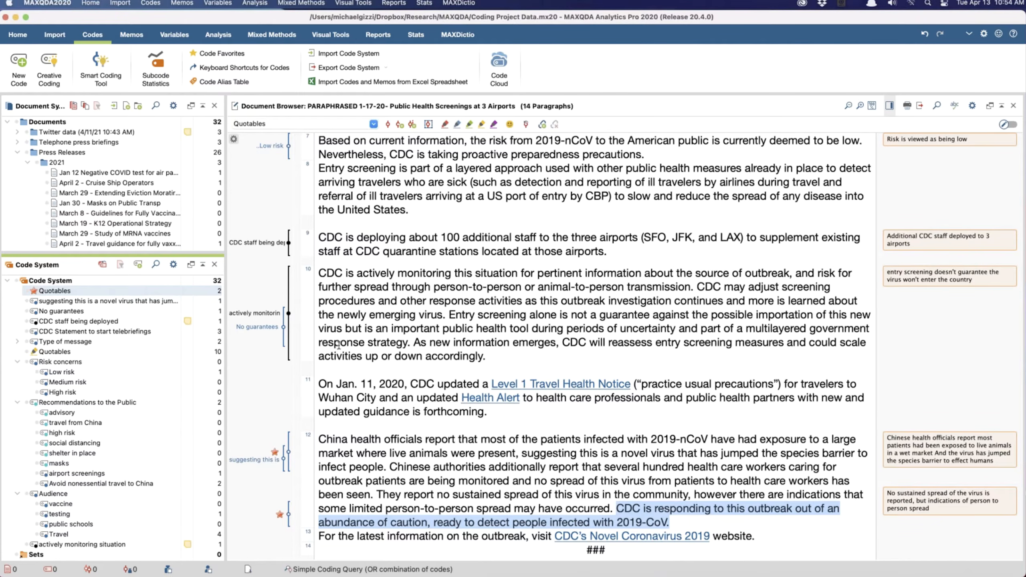
Step: List the coded segments of the yellow highlighter Quotables code, inspect several of them, and close the list
{"action": "left_click", "coordinate": [59, 354]}
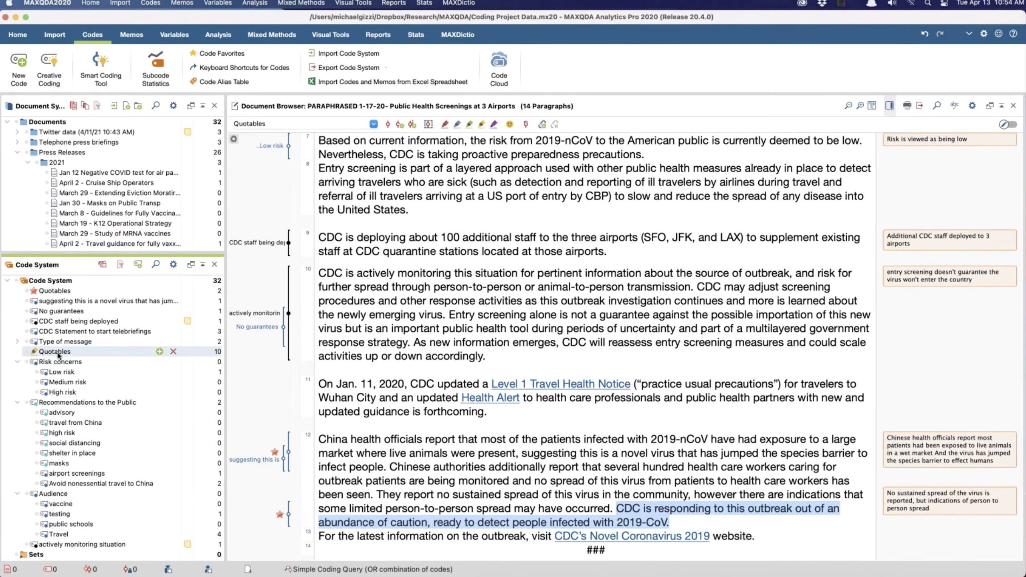
{"action": "double_click", "coordinate": [59, 354]}
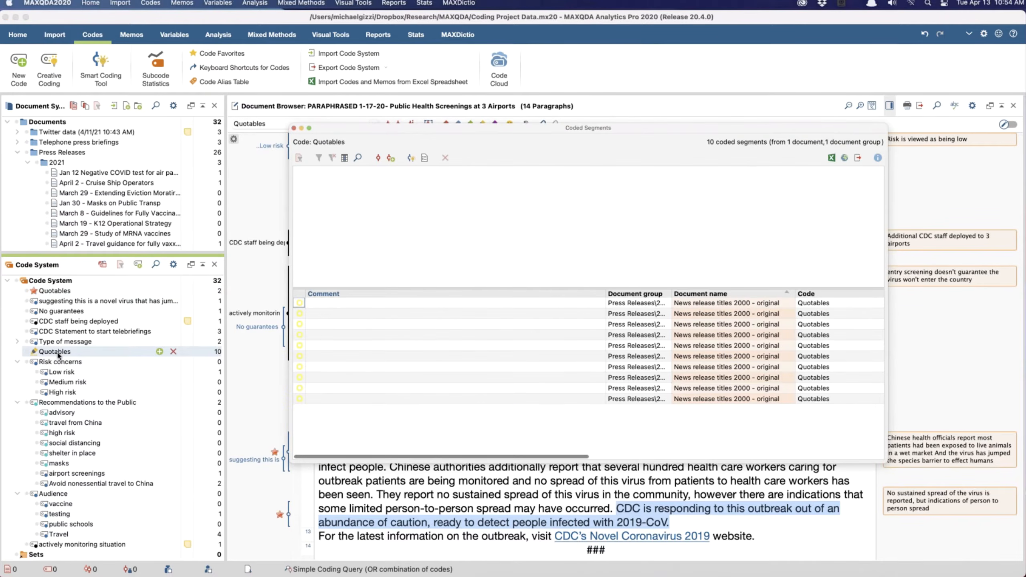
{"action": "left_click", "coordinate": [632, 346]}
{"action": "left_click", "coordinate": [631, 367]}
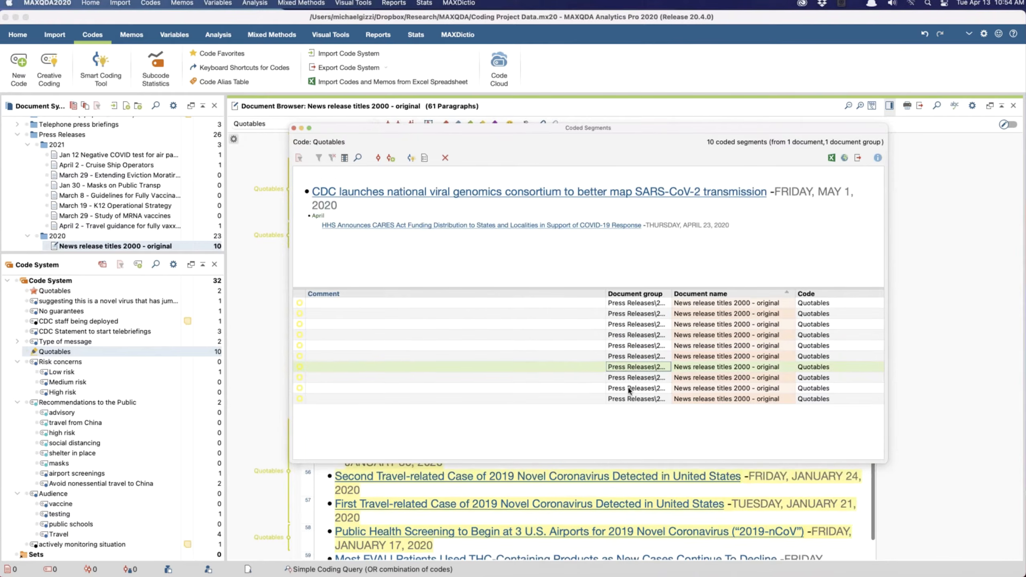
{"action": "left_click", "coordinate": [630, 389]}
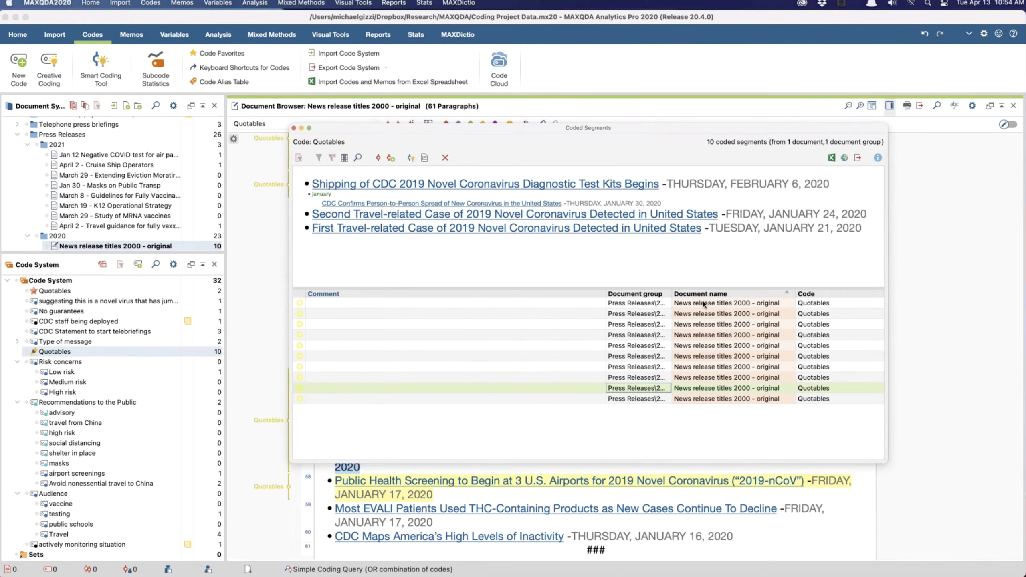
{"action": "left_click", "coordinate": [293, 128]}
Step: Examine which titles in the News release titles 2000 - original document are highlighted in yellow with the Quotables code
{"action": "scroll", "coordinate": [120, 195], "scroll_direction": "down", "scroll_amount": 3}
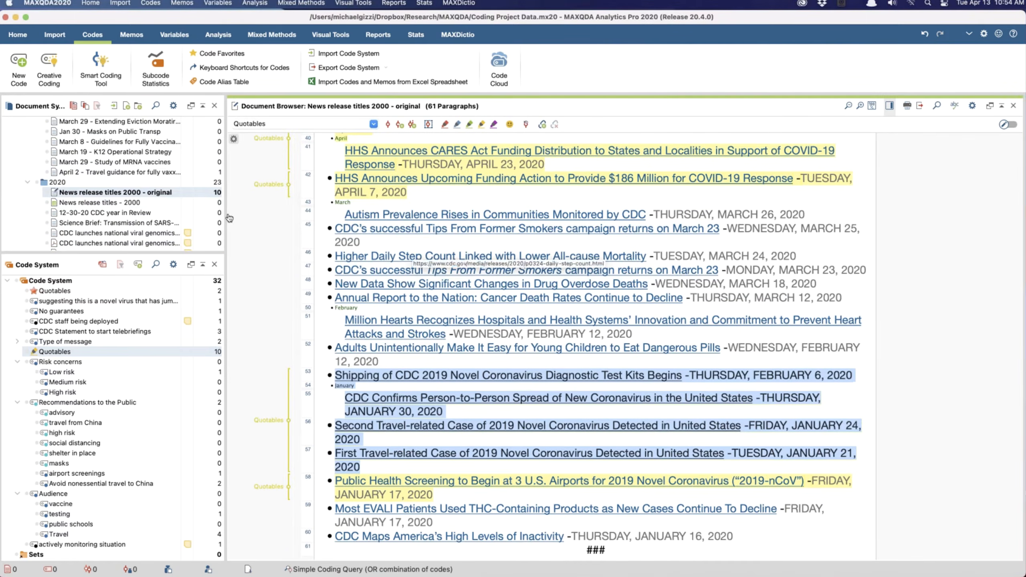
{"action": "scroll", "coordinate": [500, 275], "scroll_direction": "up", "scroll_amount": 20}
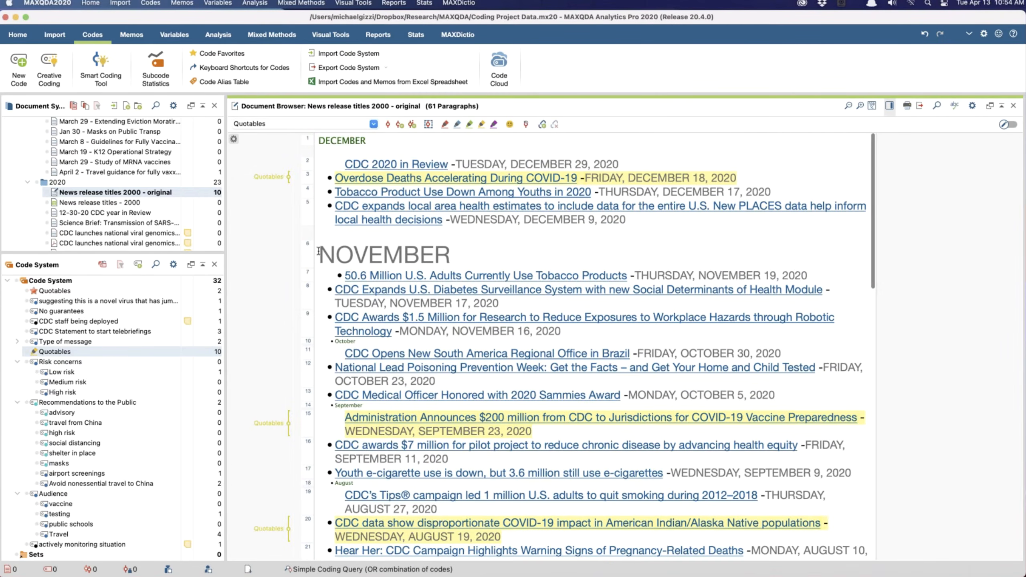
{"action": "scroll", "coordinate": [318, 251], "scroll_direction": "down", "scroll_amount": 1}
{"action": "scroll", "coordinate": [318, 250], "scroll_direction": "down", "scroll_amount": 1}
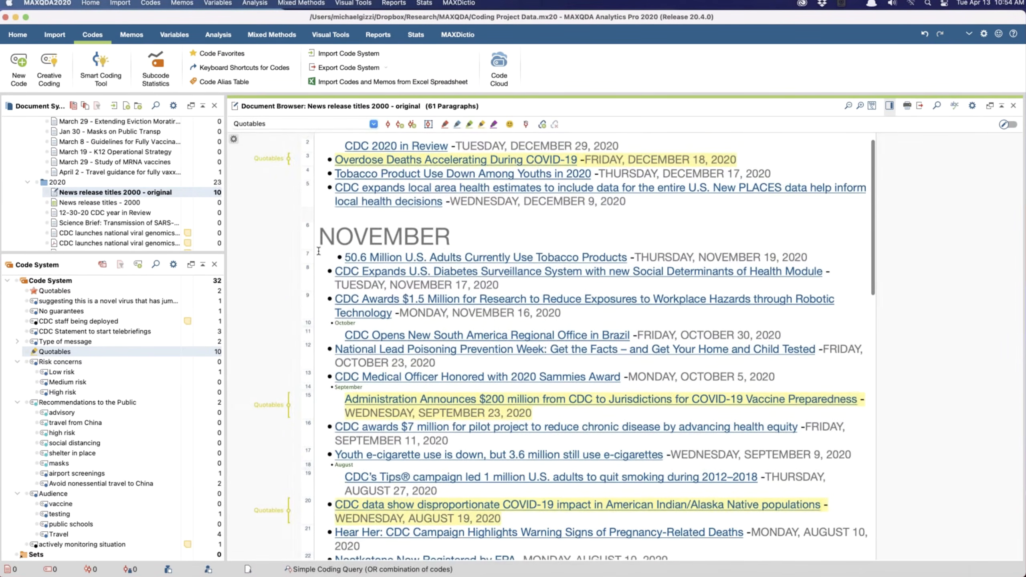
{"action": "scroll", "coordinate": [318, 251], "scroll_direction": "up", "scroll_amount": 2}
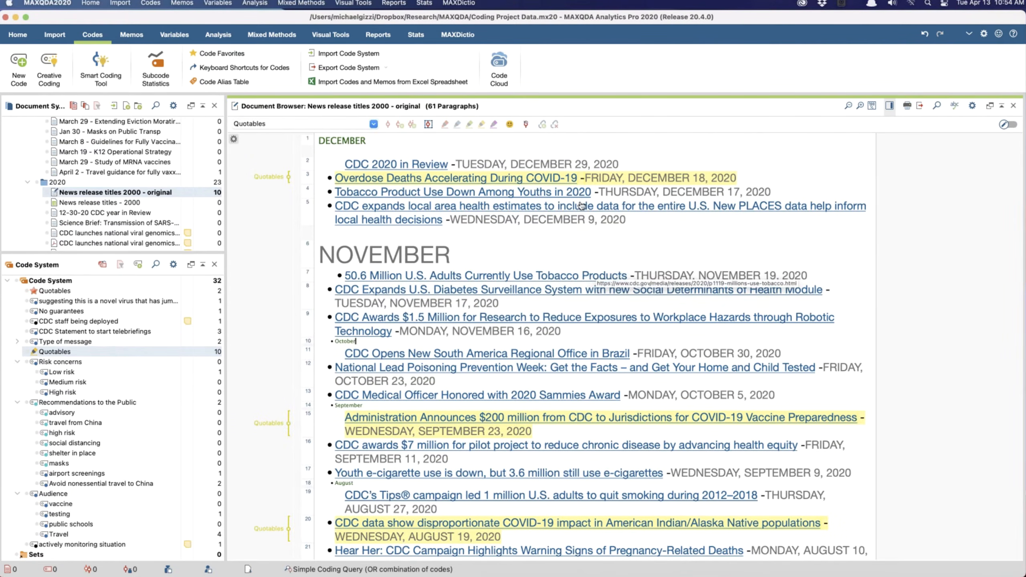
{"action": "scroll", "coordinate": [580, 206], "scroll_direction": "down", "scroll_amount": 3}
{"action": "scroll", "coordinate": [581, 206], "scroll_direction": "down", "scroll_amount": 15}
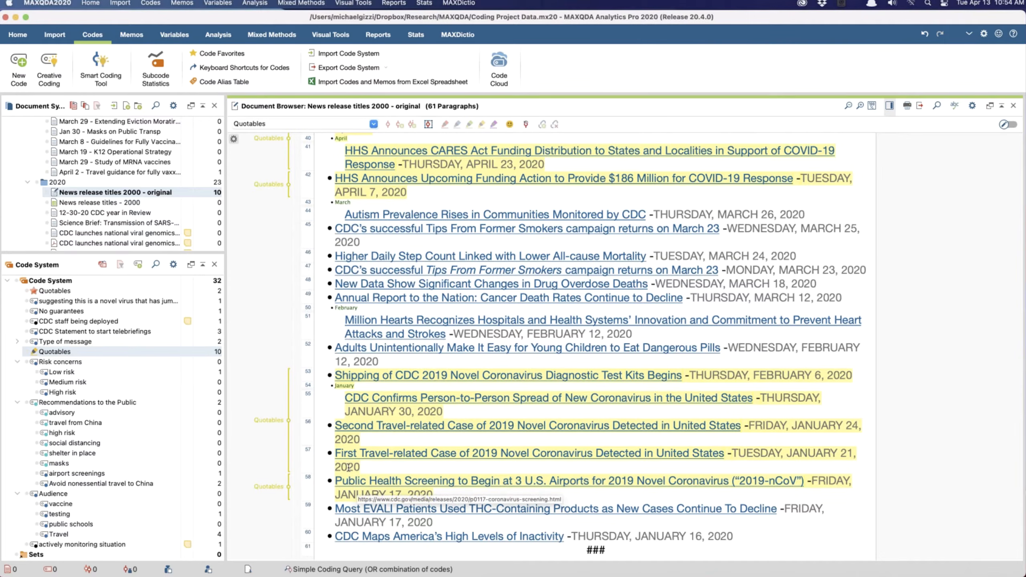
{"action": "scroll", "coordinate": [347, 448], "scroll_direction": "up", "scroll_amount": 2}
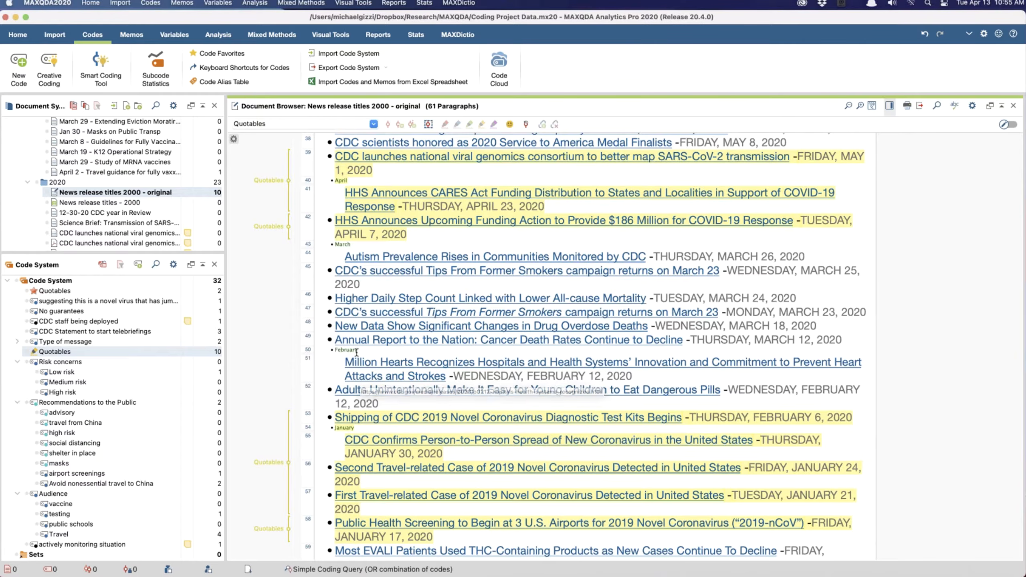
{"action": "scroll", "coordinate": [358, 354], "scroll_direction": "up", "scroll_amount": 2}
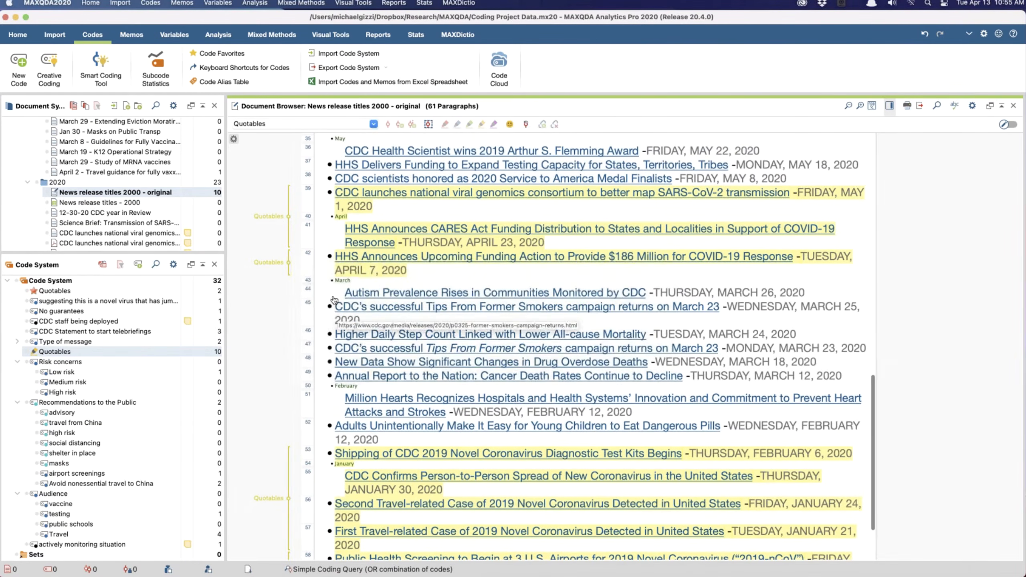
{"action": "scroll", "coordinate": [333, 291], "scroll_direction": "up", "scroll_amount": 2}
{"action": "scroll", "coordinate": [334, 292], "scroll_direction": "up", "scroll_amount": 3}
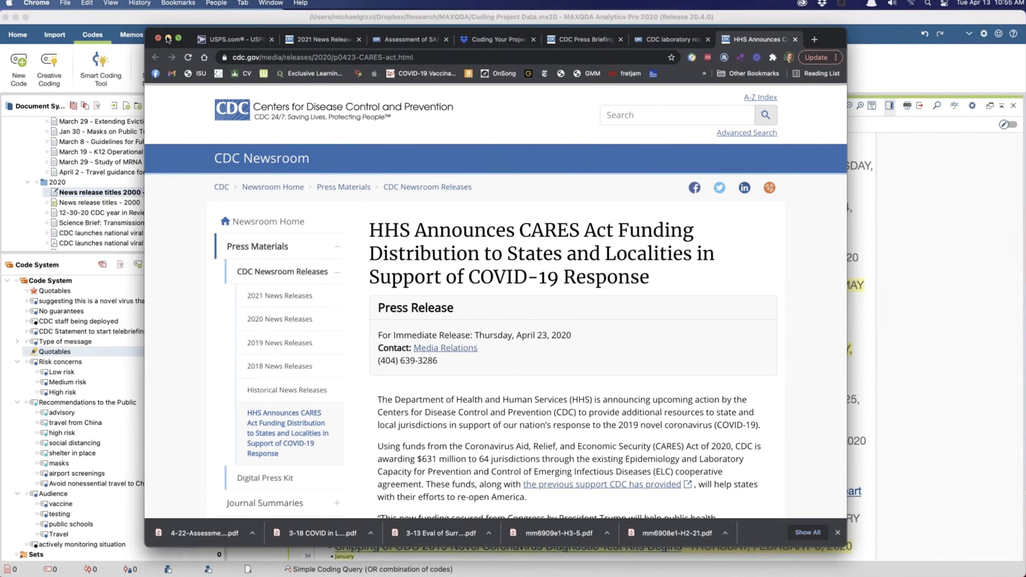
{"action": "left_click", "coordinate": [168, 38]}
{"action": "scroll", "coordinate": [392, 448], "scroll_direction": "down", "scroll_amount": 2}
{"action": "scroll", "coordinate": [391, 447], "scroll_direction": "down", "scroll_amount": 5}
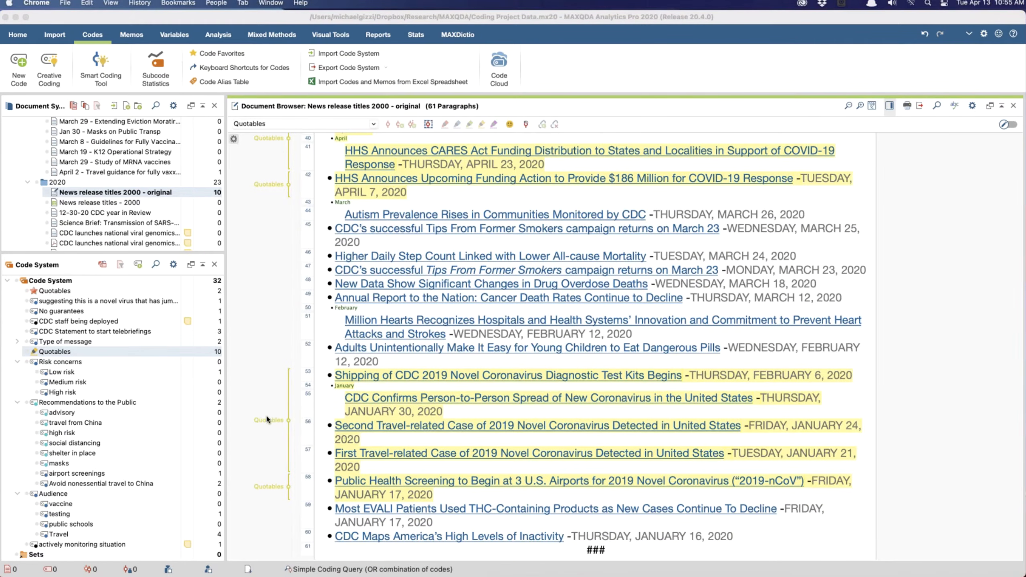
Step: Rename the yellow Quotables highlight code as yellow highlighter
{"action": "left_click", "coordinate": [58, 353]}
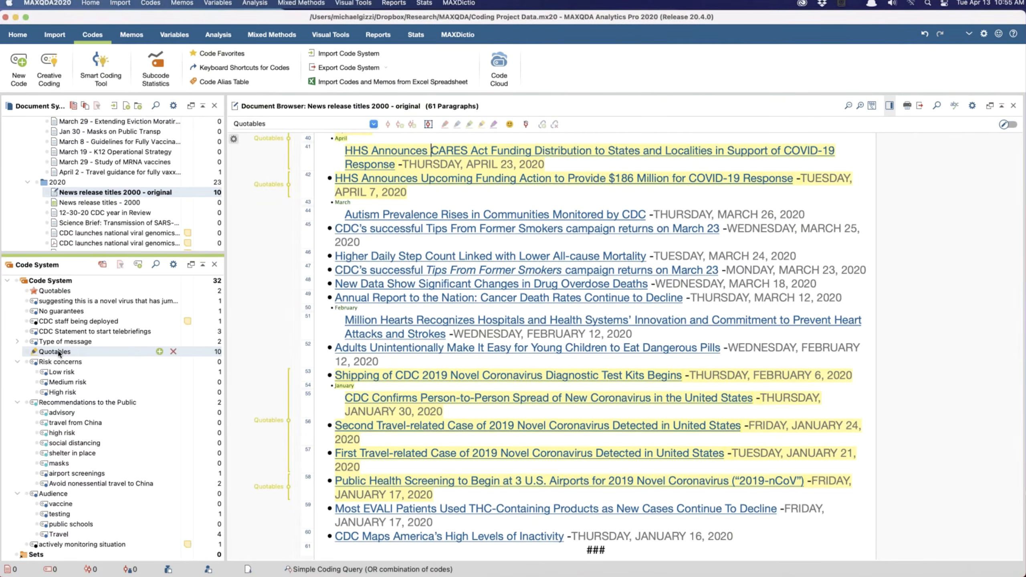
{"action": "right_click", "coordinate": [67, 353]}
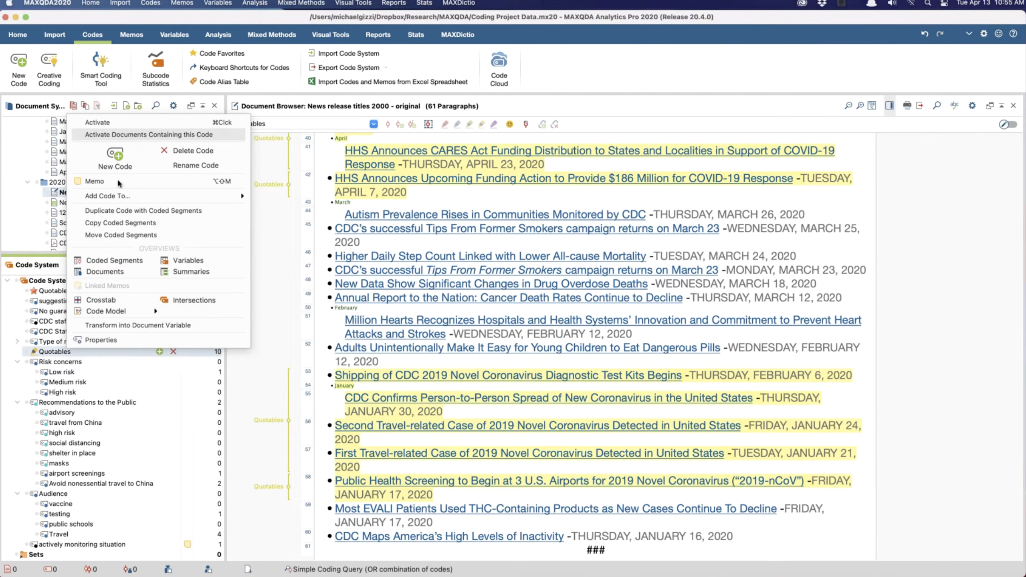
{"action": "left_click", "coordinate": [187, 166]}
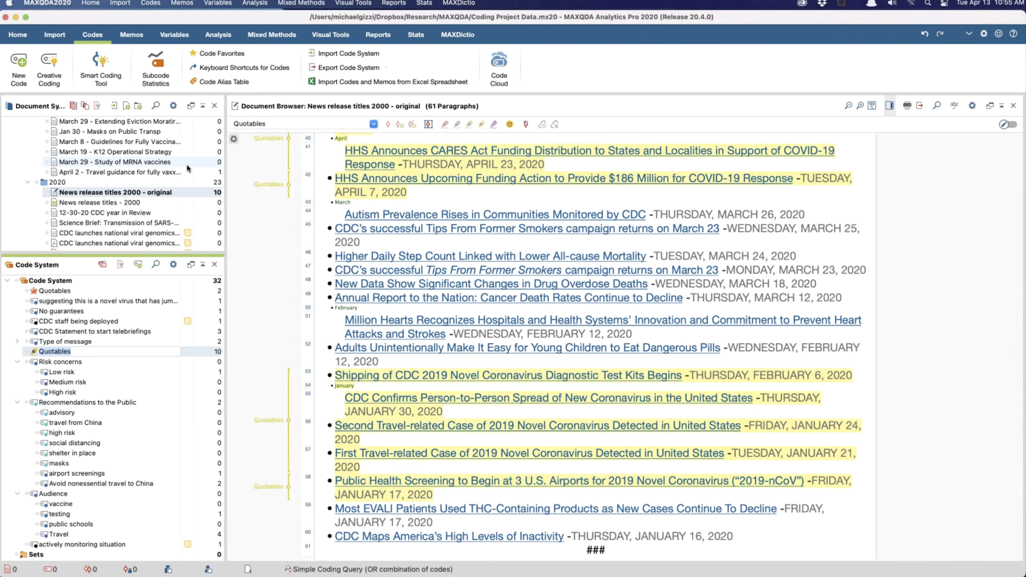
{"action": "type", "text": "yellow highlighter"}
{"action": "key", "text": "Return"}
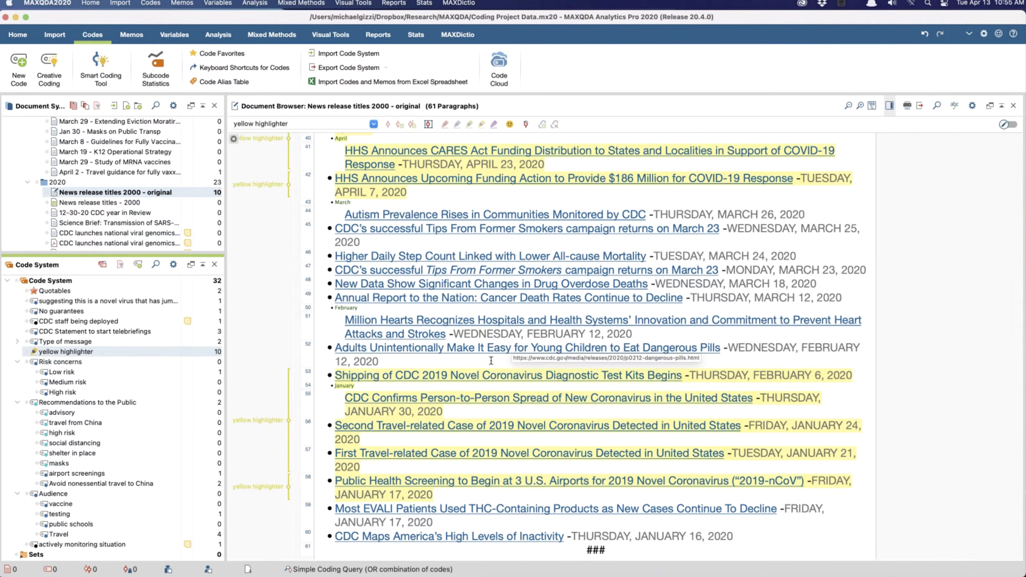
Step: Open the document PARAPHRASES2-5 Initial Public Health Response from the Reports and studies group
{"action": "scroll", "coordinate": [491, 360], "scroll_direction": "up", "scroll_amount": 5}
{"action": "scroll", "coordinate": [113, 177], "scroll_direction": "up", "scroll_amount": 3}
{"action": "scroll", "coordinate": [114, 176], "scroll_direction": "down", "scroll_amount": 10}
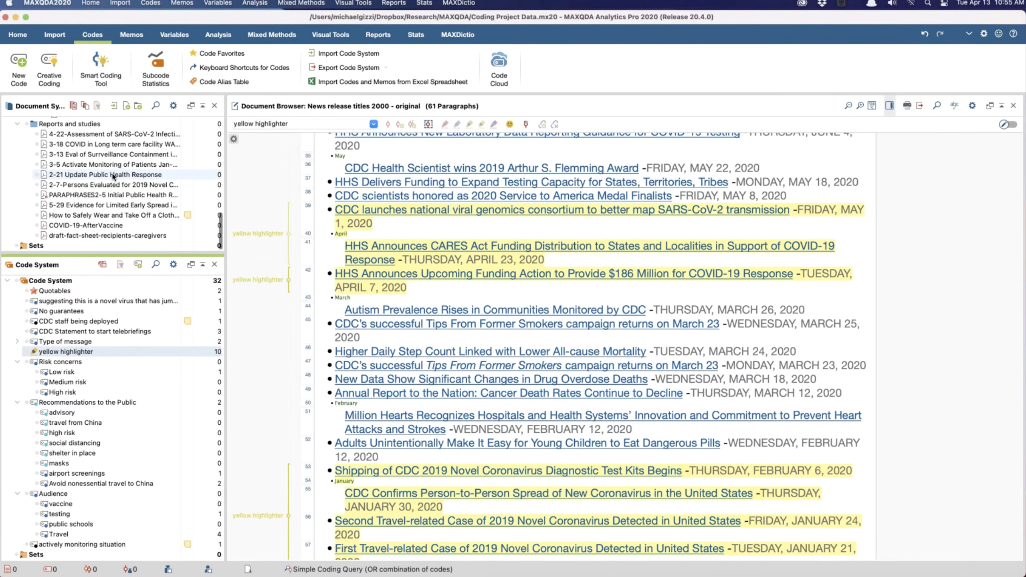
{"action": "scroll", "coordinate": [114, 177], "scroll_direction": "up", "scroll_amount": 3}
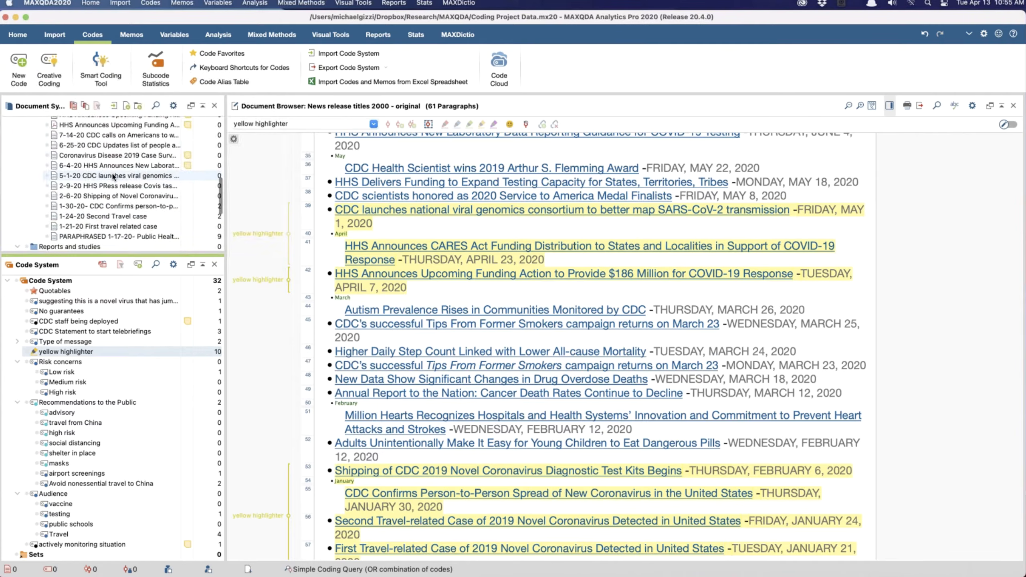
{"action": "scroll", "coordinate": [113, 176], "scroll_direction": "down", "scroll_amount": 3}
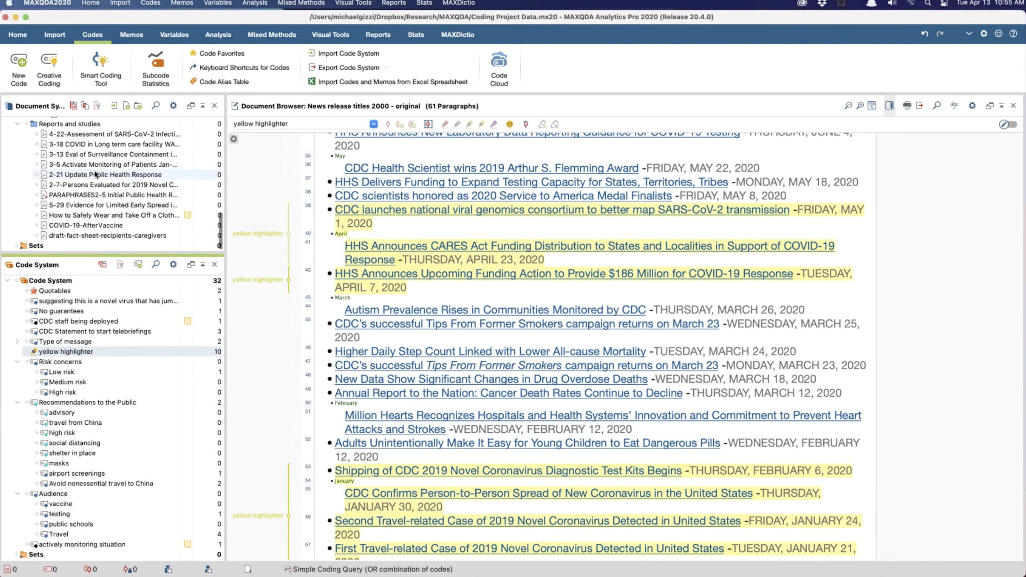
{"action": "left_click", "coordinate": [116, 196]}
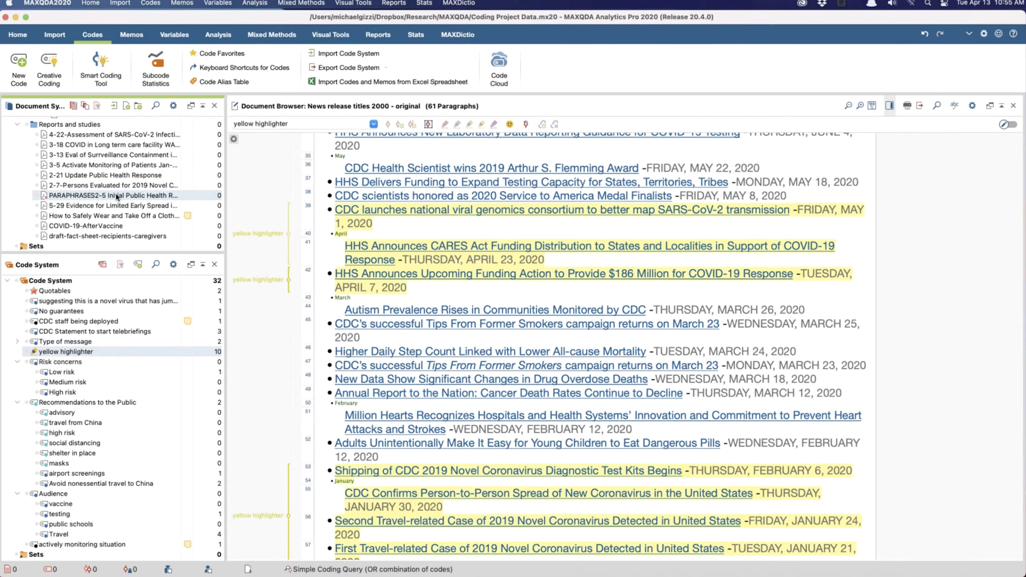
{"action": "double_click", "coordinate": [117, 196]}
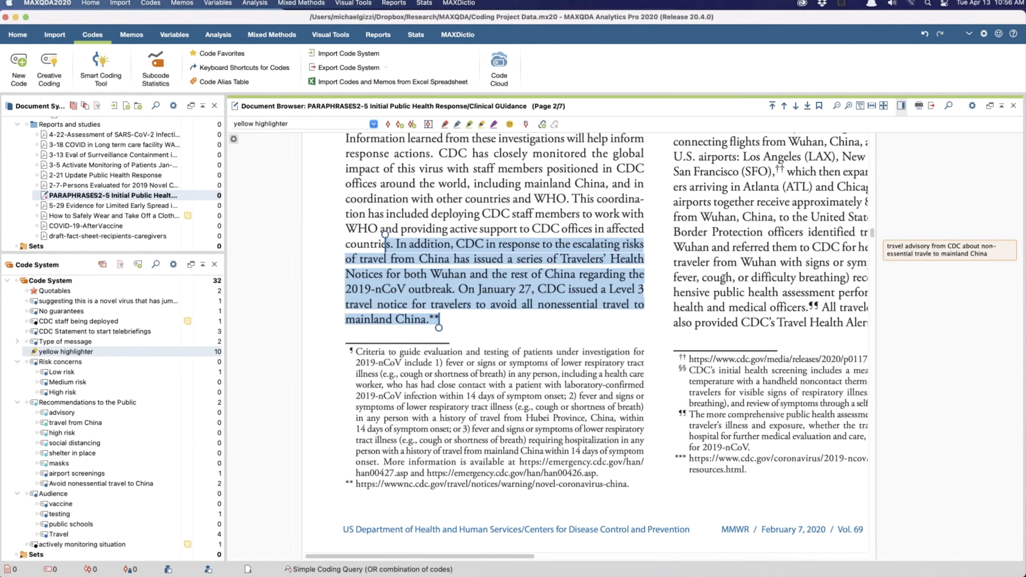
Step: Examine page 1 of the report alongside its paraphrases, including the passage behind the paraphrase about coronaviruses coming from human-animal interaction
{"action": "scroll", "coordinate": [630, 276], "scroll_direction": "up", "scroll_amount": 20}
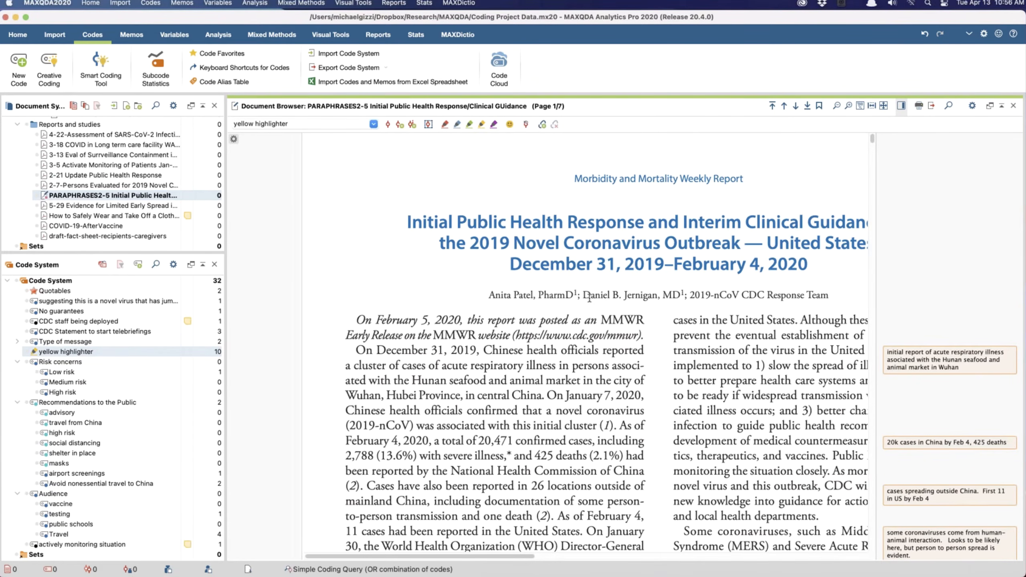
{"action": "scroll", "coordinate": [589, 297], "scroll_direction": "right", "scroll_amount": 5}
{"action": "scroll", "coordinate": [590, 297], "scroll_direction": "down", "scroll_amount": 1}
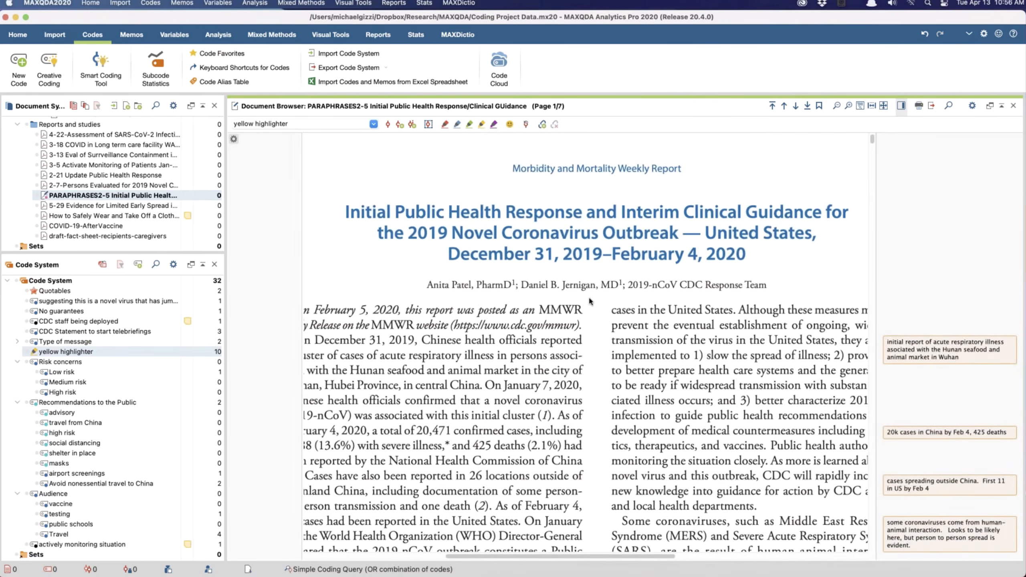
{"action": "scroll", "coordinate": [589, 299], "scroll_direction": "down", "scroll_amount": 4}
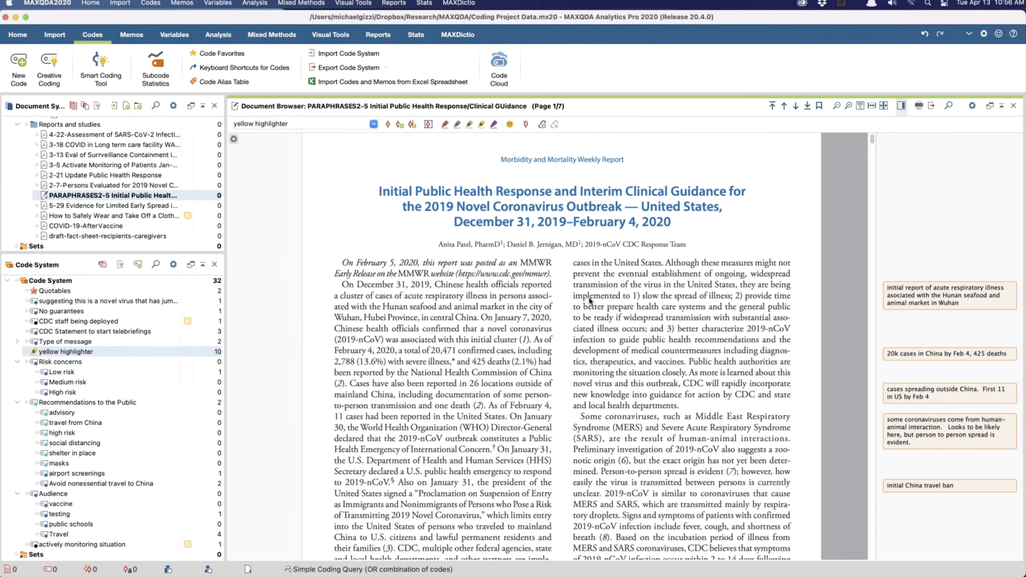
{"action": "scroll", "coordinate": [590, 299], "scroll_direction": "down", "scroll_amount": 8}
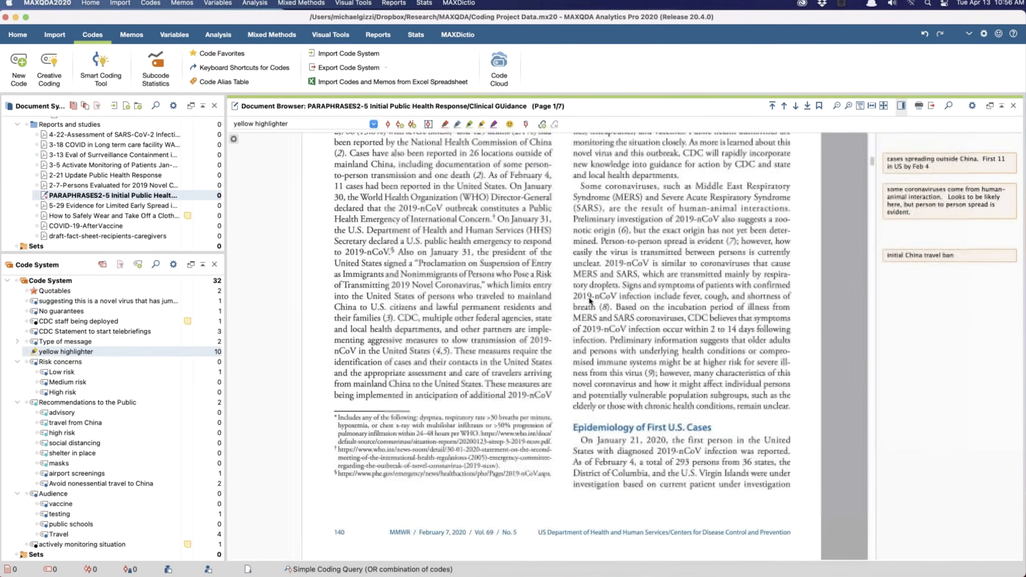
{"action": "scroll", "coordinate": [589, 300], "scroll_direction": "up", "scroll_amount": 1}
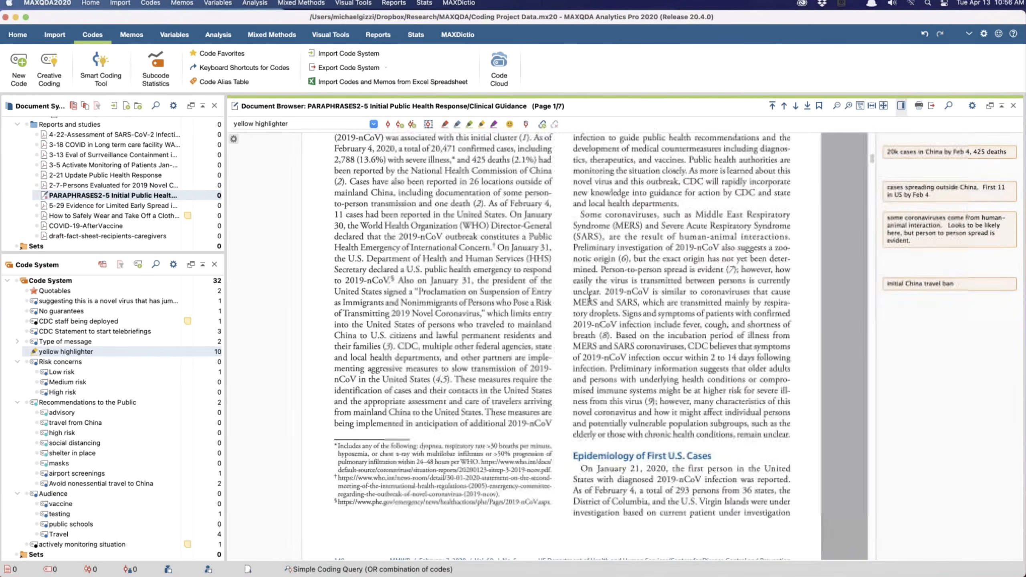
{"action": "mouse_move", "coordinate": [898, 231]}
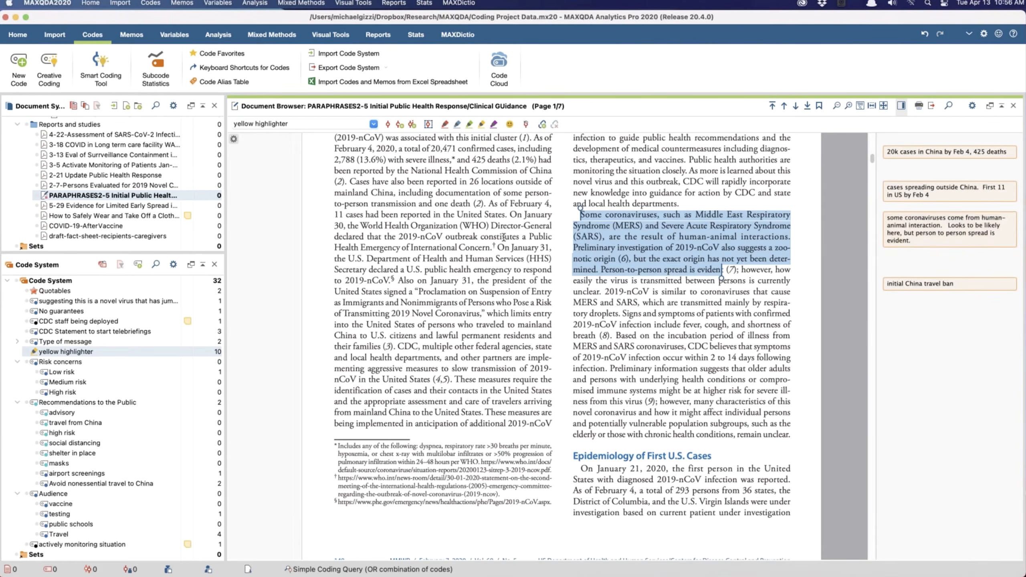
{"action": "scroll", "coordinate": [504, 237], "scroll_direction": "up", "scroll_amount": 6}
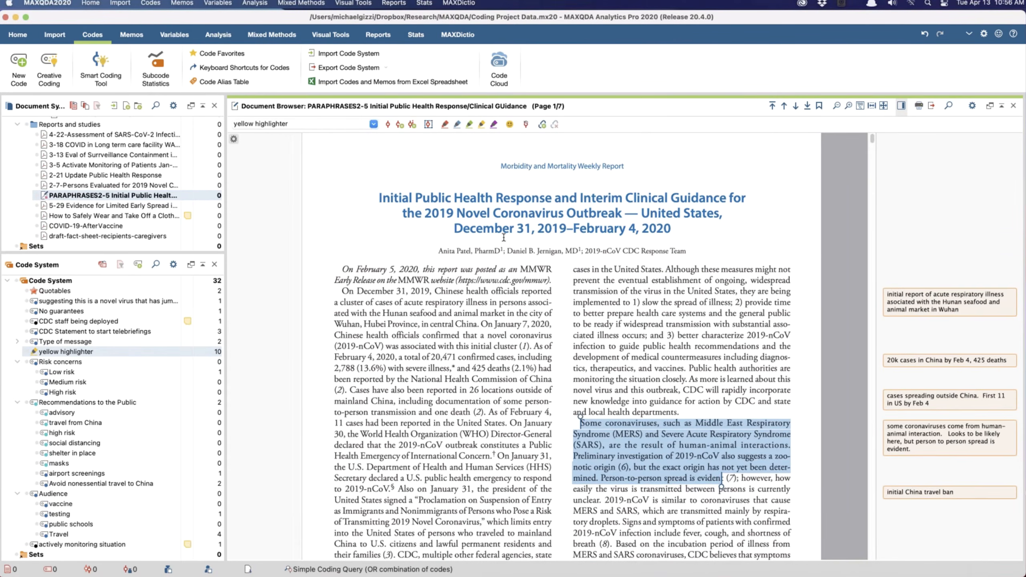
{"action": "scroll", "coordinate": [503, 237], "scroll_direction": "down", "scroll_amount": 1}
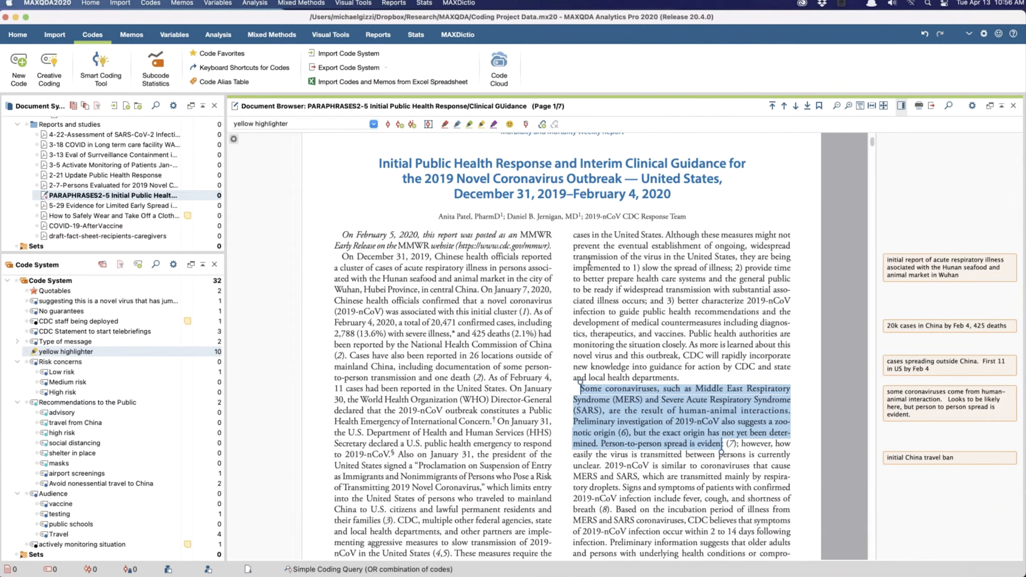
{"action": "scroll", "coordinate": [589, 262], "scroll_direction": "down", "scroll_amount": 1}
{"action": "scroll", "coordinate": [589, 262], "scroll_direction": "down", "scroll_amount": 3}
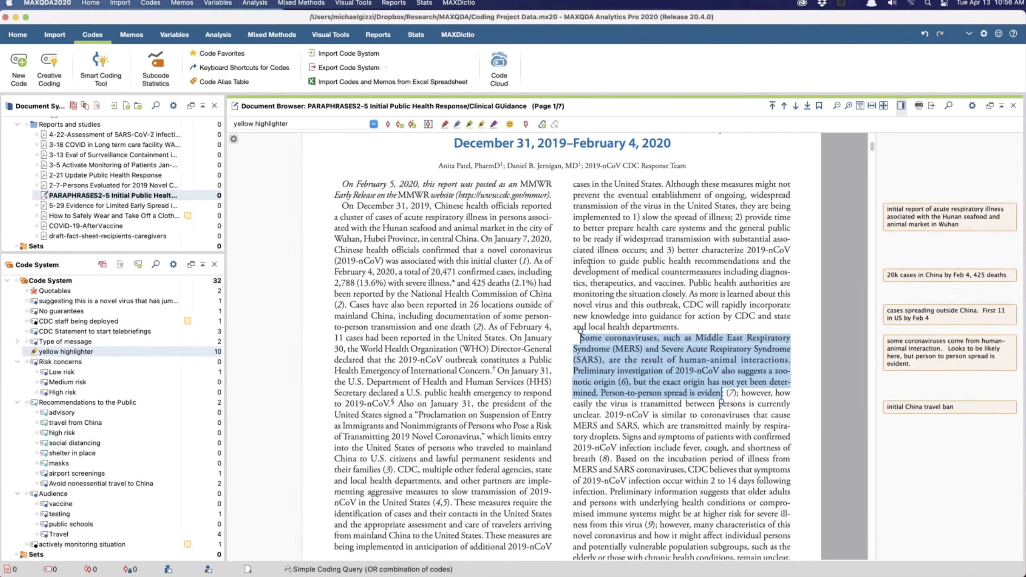
Step: Collapse the Recommendations to the Public codes and code the passage from "Some coronaviruses" to "spread is evident (7);" with a new code, species barrier
{"action": "left_click", "coordinate": [727, 372]}
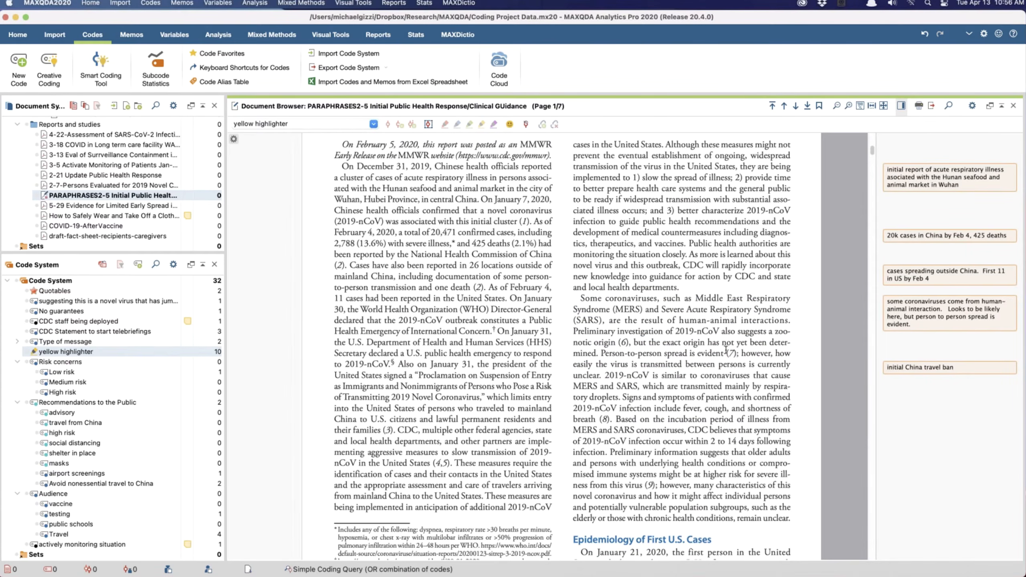
{"action": "left_click_drag", "start_coordinate": [579, 299], "coordinate": [738, 352]}
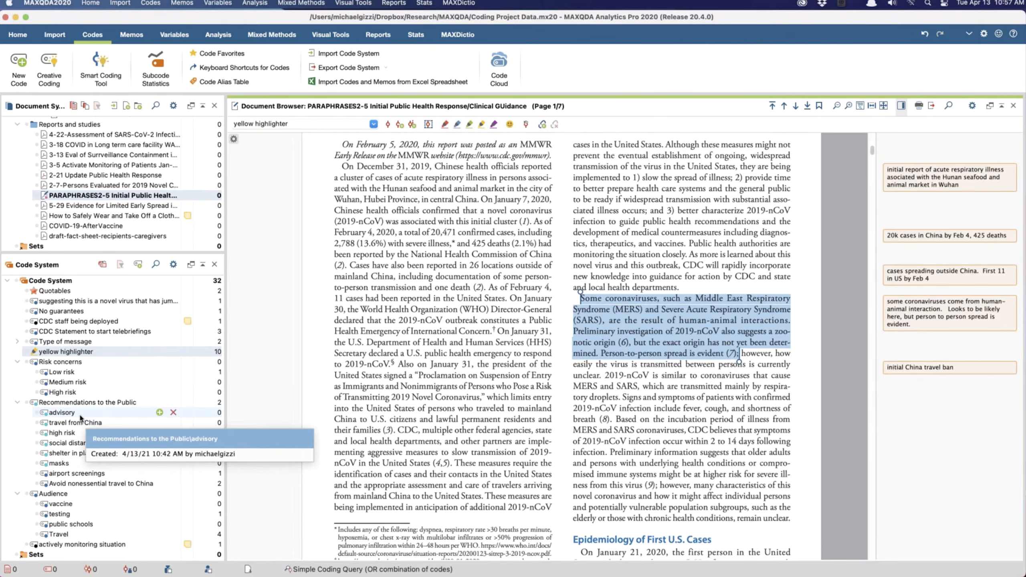
{"action": "scroll", "coordinate": [84, 454], "scroll_direction": "down", "scroll_amount": 3}
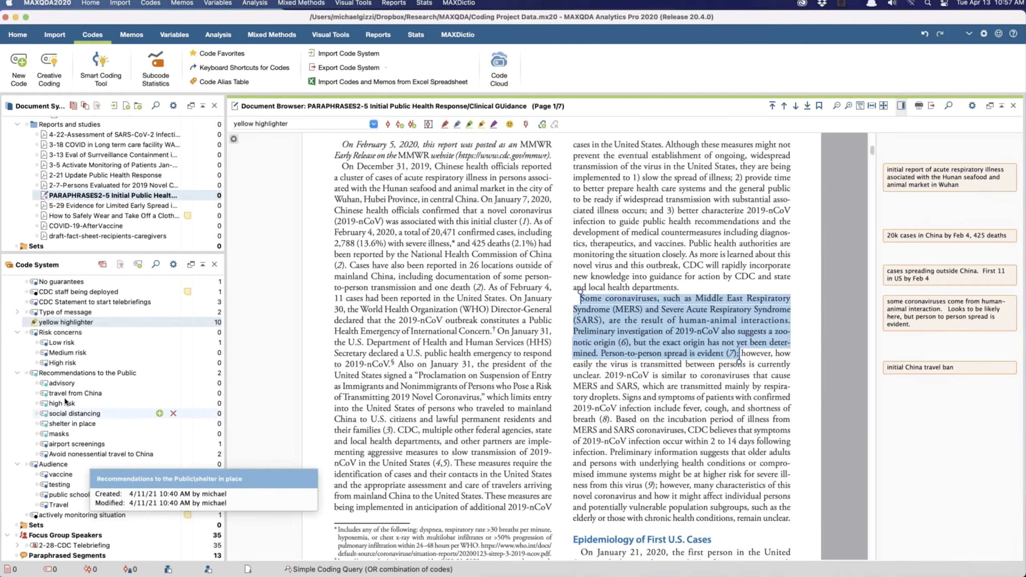
{"action": "left_click", "coordinate": [18, 374]}
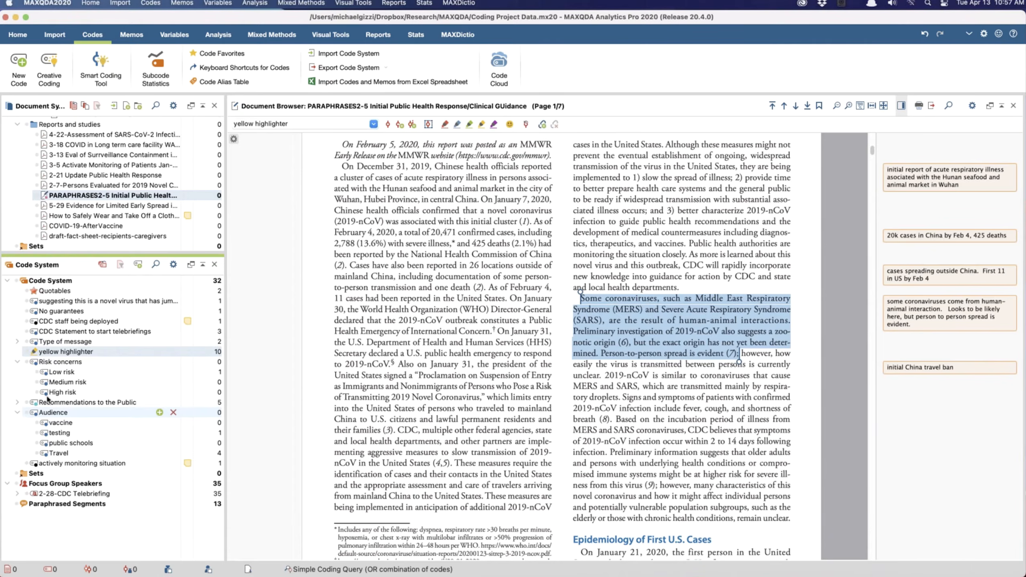
{"action": "left_click", "coordinate": [632, 322]}
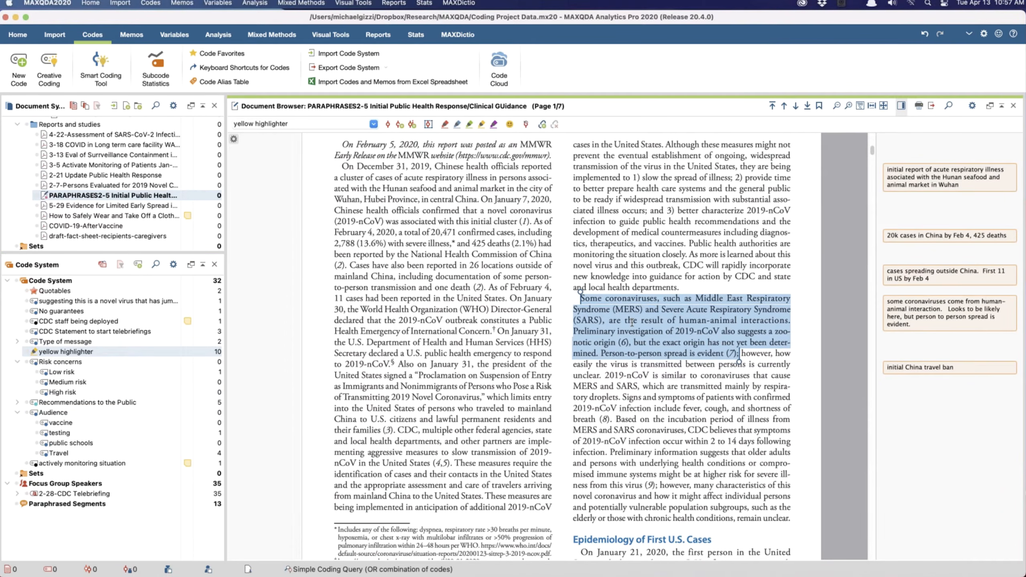
{"action": "right_click", "coordinate": [633, 323]}
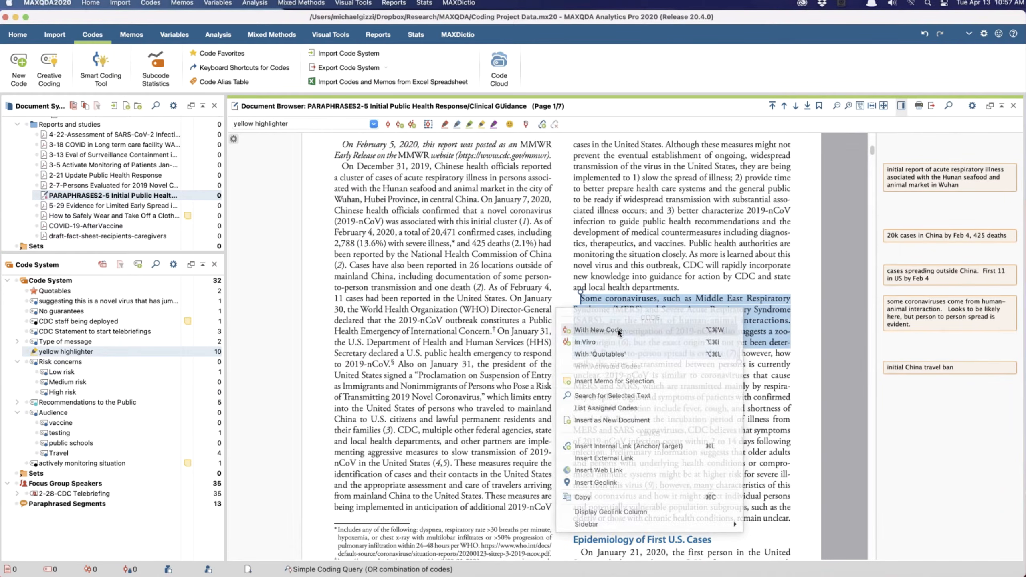
{"action": "left_click", "coordinate": [618, 331]}
{"action": "type", "text": "human-"}
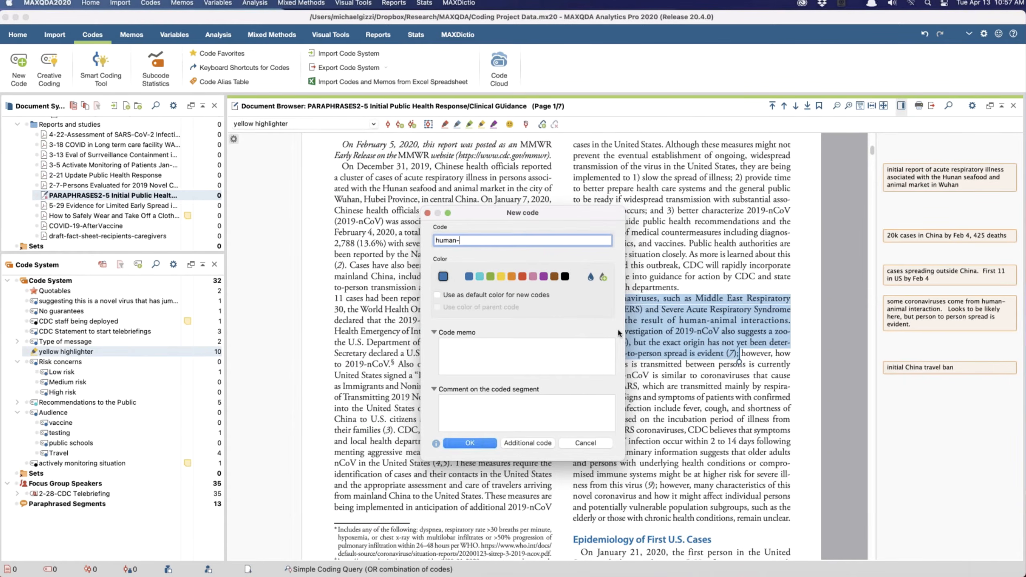
{"action": "type", "text": "animal s"}
{"action": "key", "text": "BackSpace"}
{"action": "key", "text": "BackSpace"}
{"action": "key", "text": "BackSpace"}
{"action": "key", "text": "BackSpace"}
{"action": "key", "text": "BackSpace"}
{"action": "key", "text": "BackSpace"}
{"action": "key", "text": "BackSpace"}
{"action": "key", "text": "BackSpace"}
{"action": "key", "text": "BackSpace"}
{"action": "key", "text": "BackSpace"}
{"action": "key", "text": "BackSpace"}
{"action": "key", "text": "BackSpace"}
{"action": "key", "text": "BackSpace"}
{"action": "key", "text": "BackSpace"}
{"action": "type", "text": "species barrier"}
{"action": "left_click", "coordinate": [477, 444]}
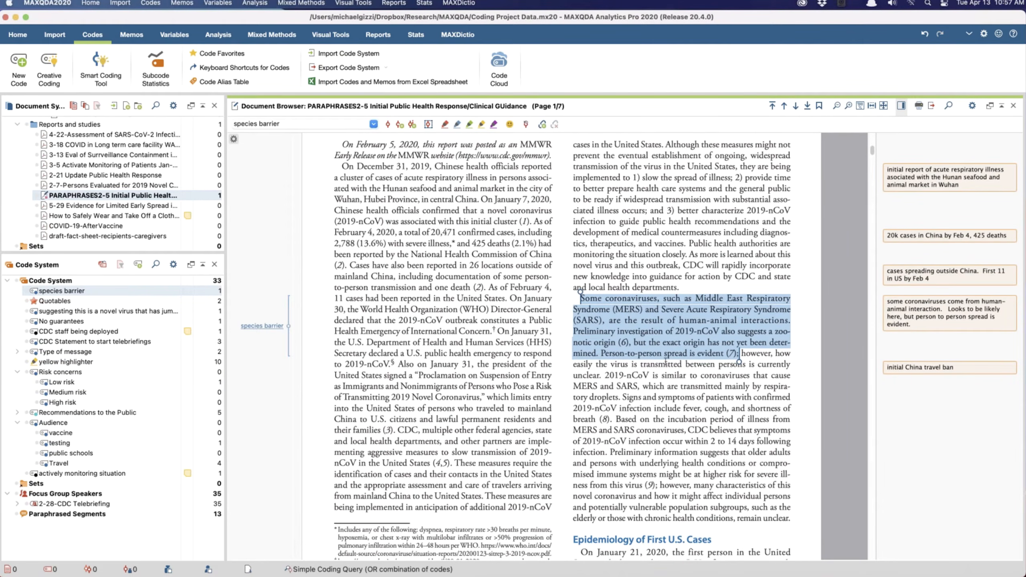
Step: Mark a rectangular area around the "Some coronaviruses" lines as an image segment and code it with species barrier
{"action": "left_click", "coordinate": [613, 390]}
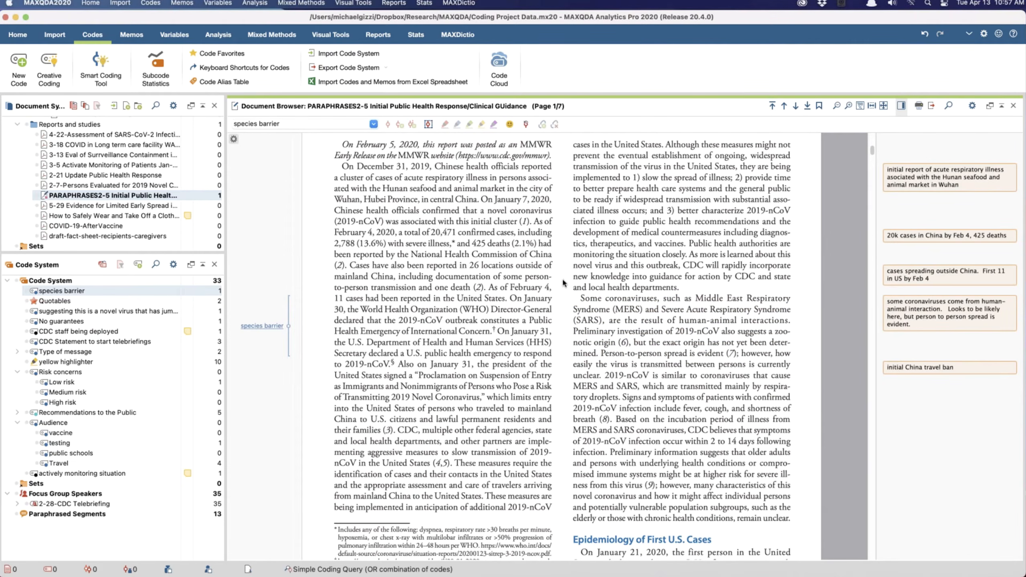
{"action": "left_click_drag", "start_coordinate": [561, 284], "coordinate": [804, 387]}
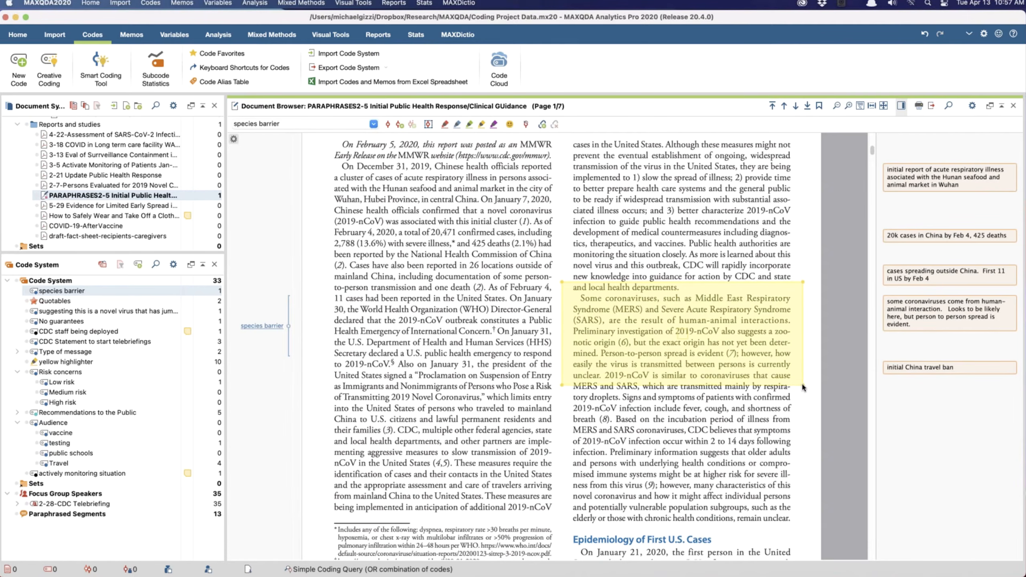
{"action": "left_click_drag", "start_coordinate": [63, 291], "coordinate": [665, 331]}
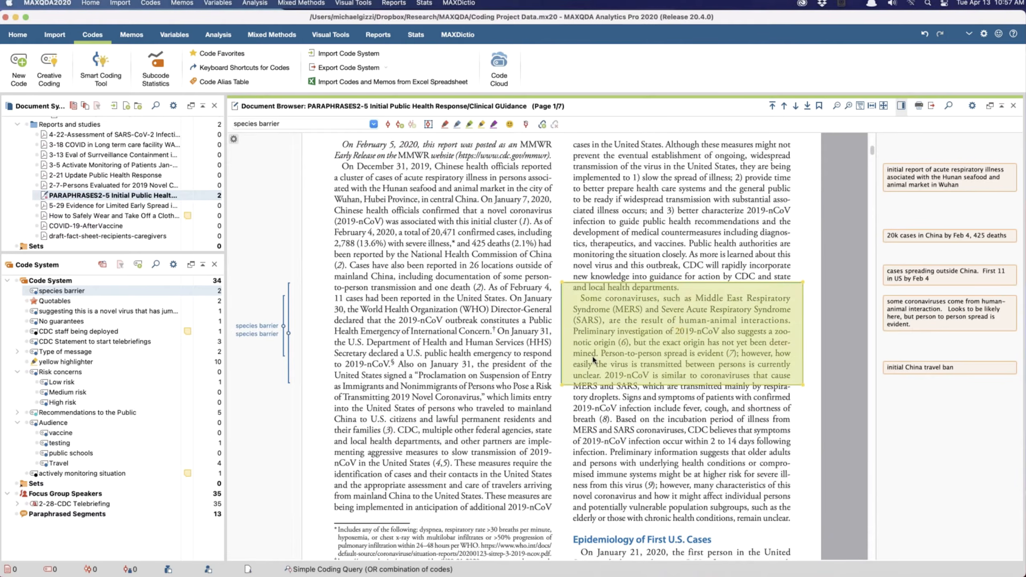
{"action": "left_click", "coordinate": [561, 415]}
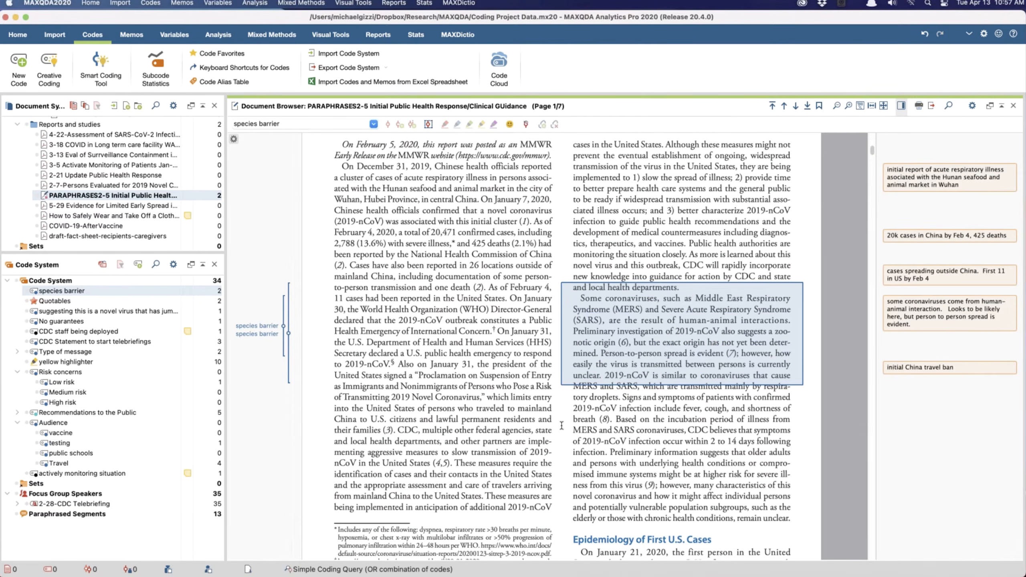
Step: List the coded segments of species barrier and compare how the text segment and the image segment are displayed
{"action": "double_click", "coordinate": [75, 292]}
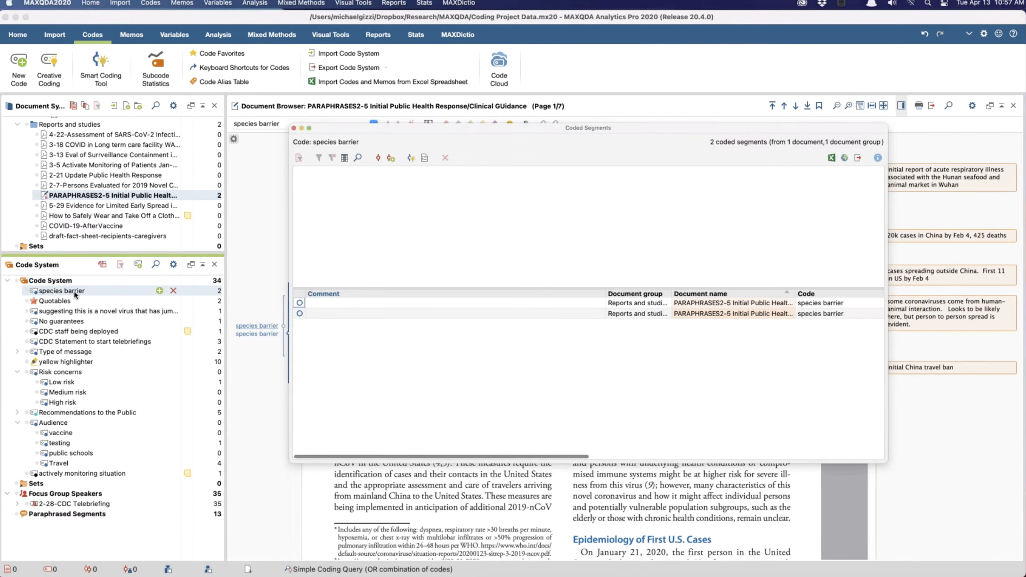
{"action": "left_click", "coordinate": [696, 315]}
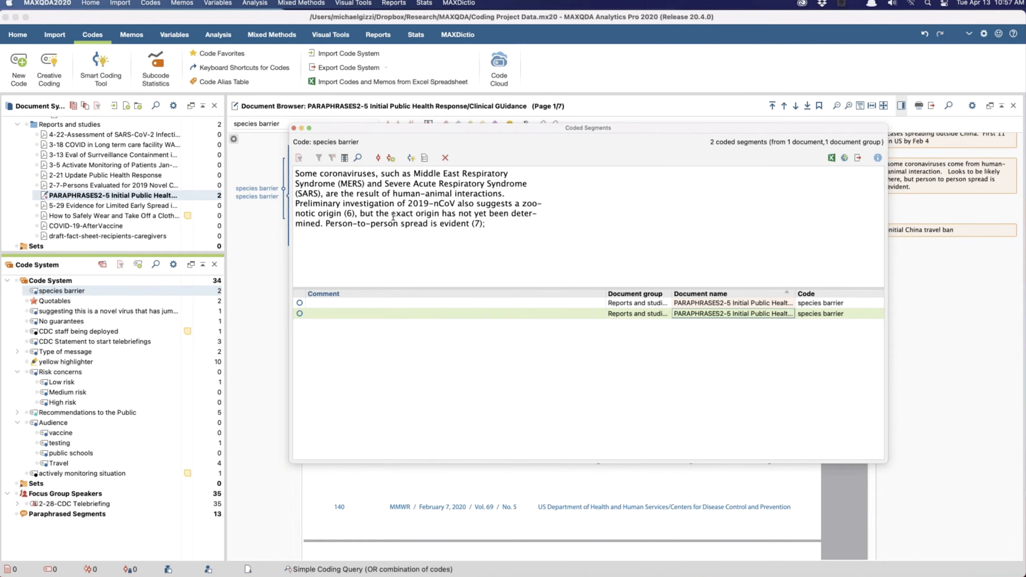
{"action": "left_click", "coordinate": [639, 306]}
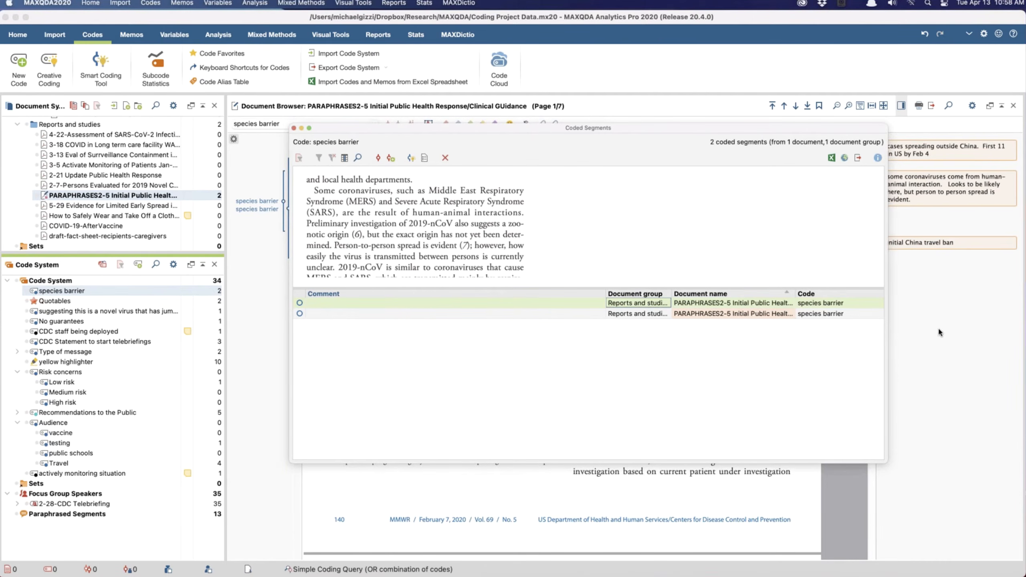
Step: Close the coded segments overview for the species barrier code and return to the start of the document list
{"action": "left_click", "coordinate": [294, 128]}
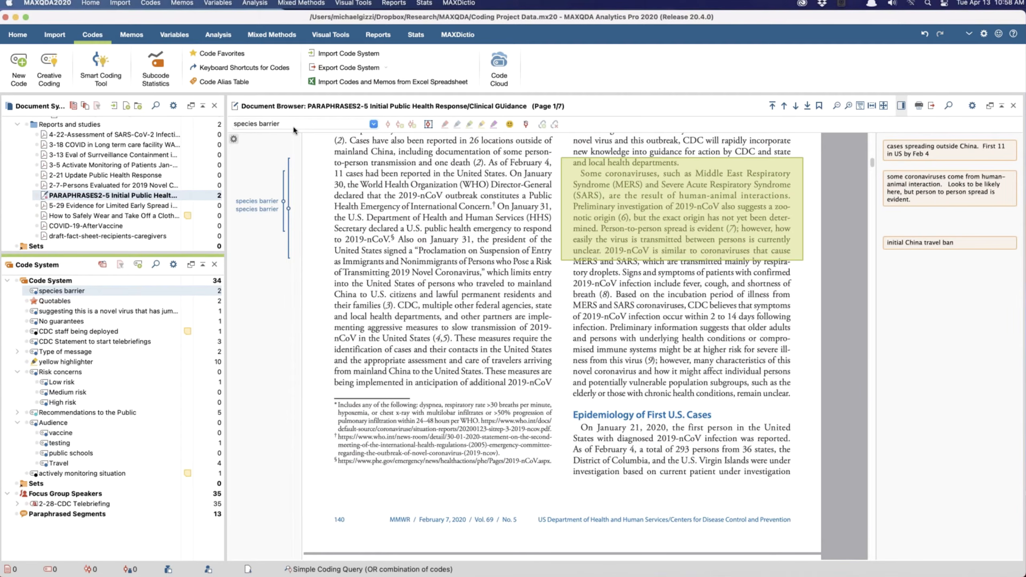
{"action": "scroll", "coordinate": [88, 205], "scroll_direction": "up", "scroll_amount": 5}
{"action": "scroll", "coordinate": [88, 206], "scroll_direction": "up", "scroll_amount": 10}
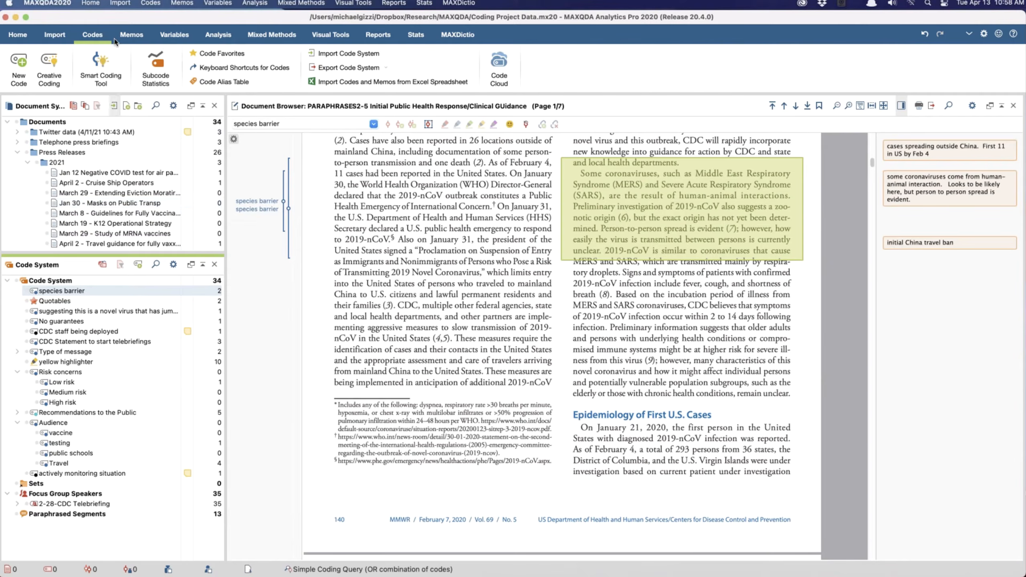
Step: Run a lexical search for "animal" across the project's documents
{"action": "left_click", "coordinate": [218, 35]}
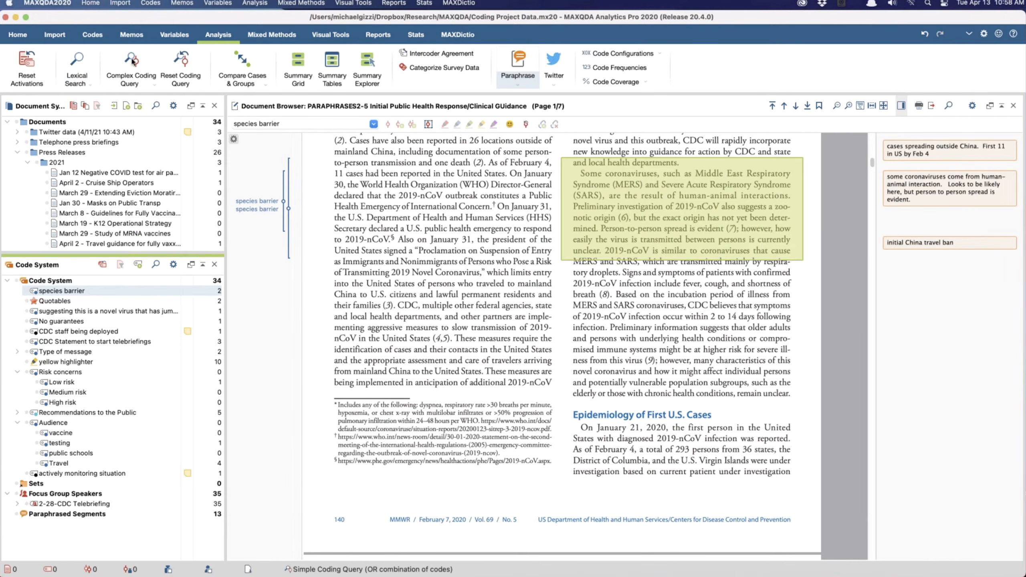
{"action": "left_click", "coordinate": [79, 60]}
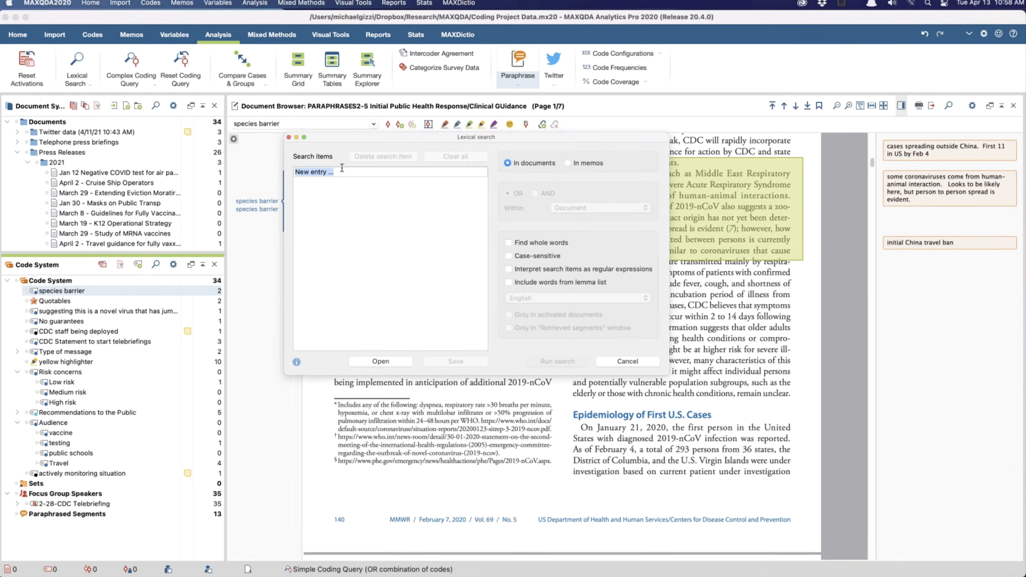
{"action": "type", "text": "Wuhan"}
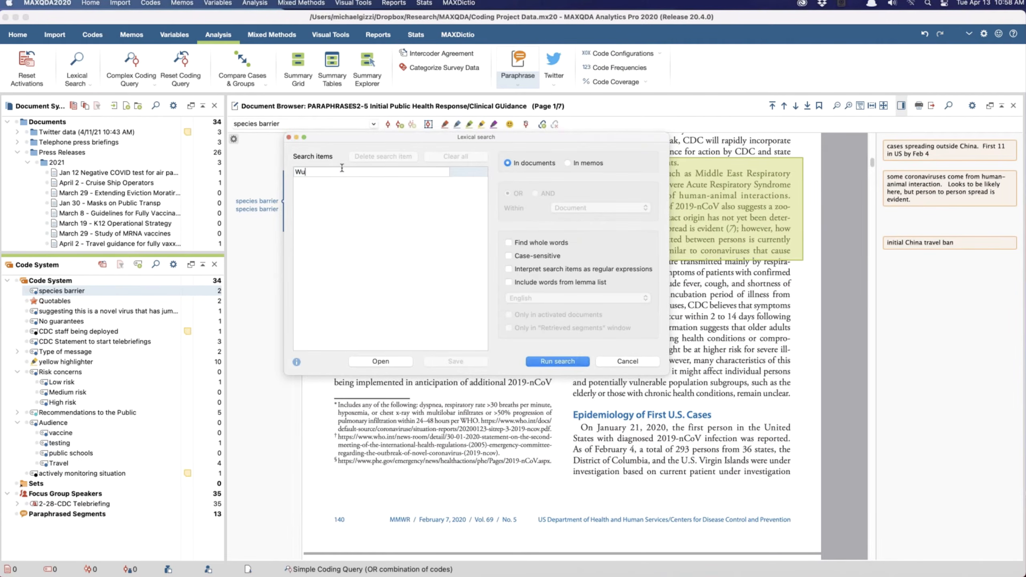
{"action": "key", "text": "BackSpace"}
{"action": "key", "text": "BackSpace"}
{"action": "key", "text": "BackSpace"}
{"action": "key", "text": "BackSpace"}
{"action": "key", "text": "BackSpace"}
{"action": "type", "text": "anim"}
{"action": "left_click", "coordinate": [563, 361]}
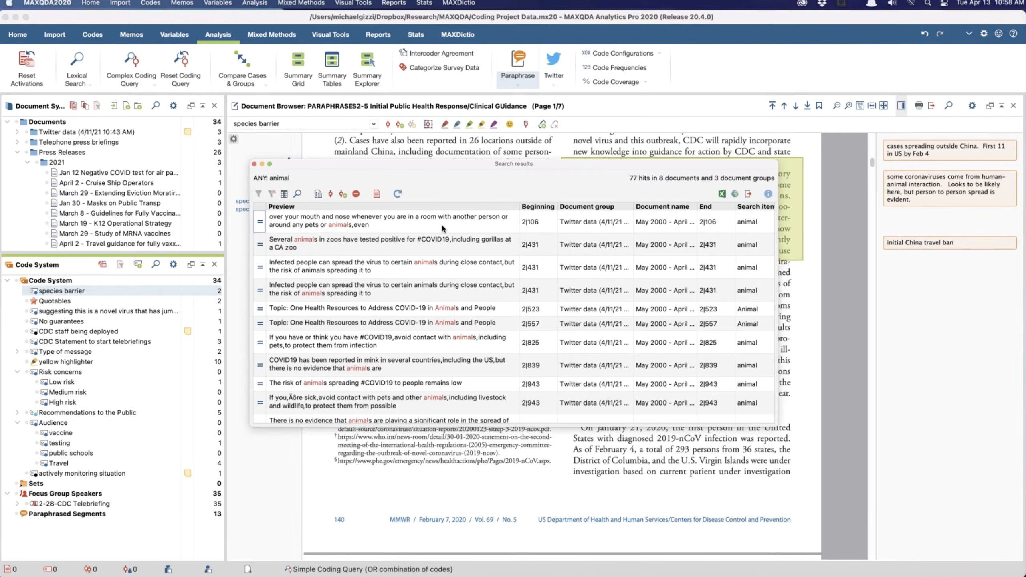
Step: Examine the first two animal hits in the Twitter data in context and browse the remaining search hits
{"action": "left_click", "coordinate": [418, 223]}
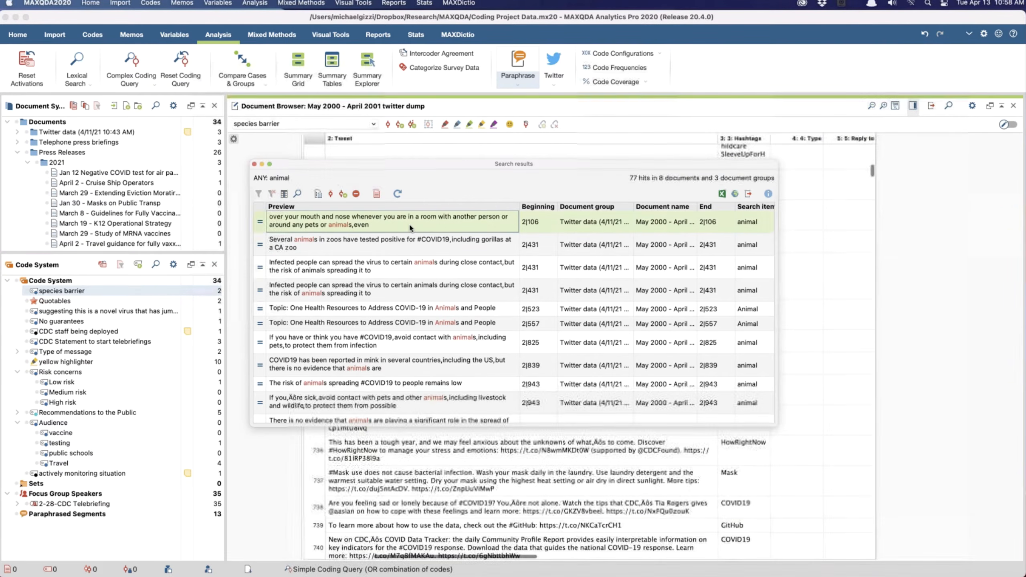
{"action": "left_click", "coordinate": [408, 246]}
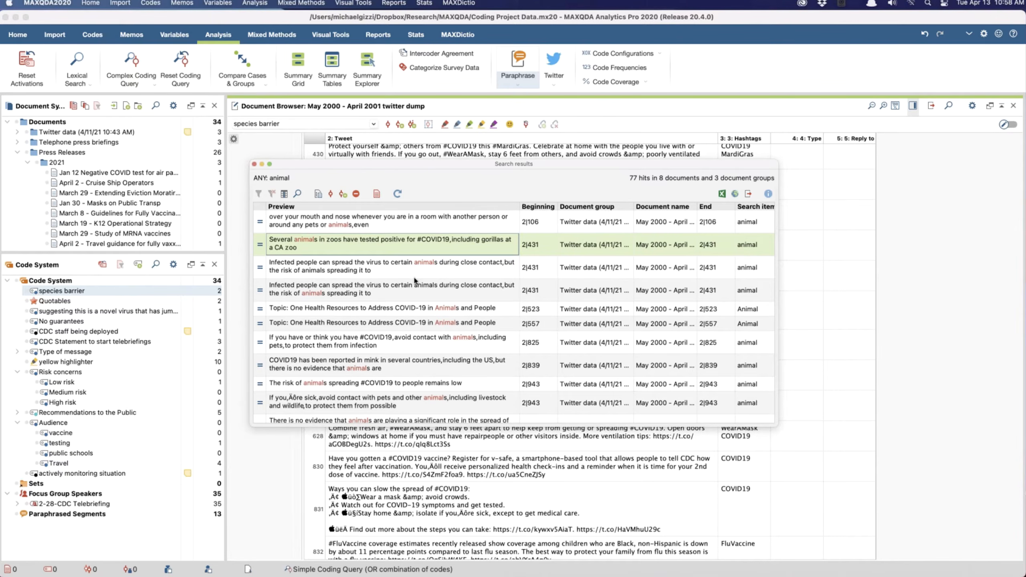
{"action": "scroll", "coordinate": [561, 302], "scroll_direction": "down", "scroll_amount": 2}
{"action": "scroll", "coordinate": [562, 302], "scroll_direction": "down", "scroll_amount": 10}
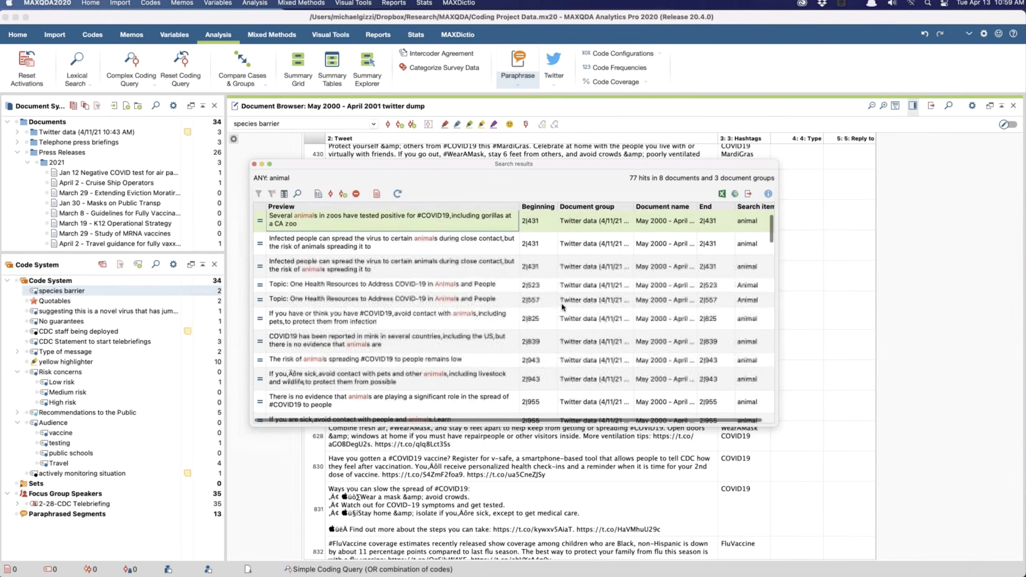
{"action": "scroll", "coordinate": [562, 307], "scroll_direction": "down", "scroll_amount": 10}
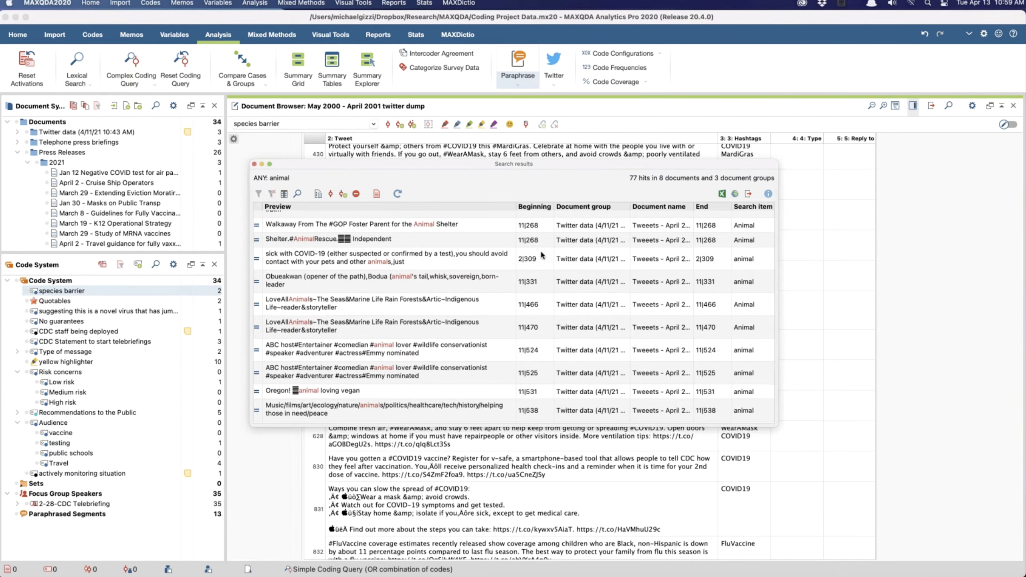
{"action": "scroll", "coordinate": [519, 276], "scroll_direction": "down", "scroll_amount": 2}
{"action": "scroll", "coordinate": [519, 275], "scroll_direction": "down", "scroll_amount": 10}
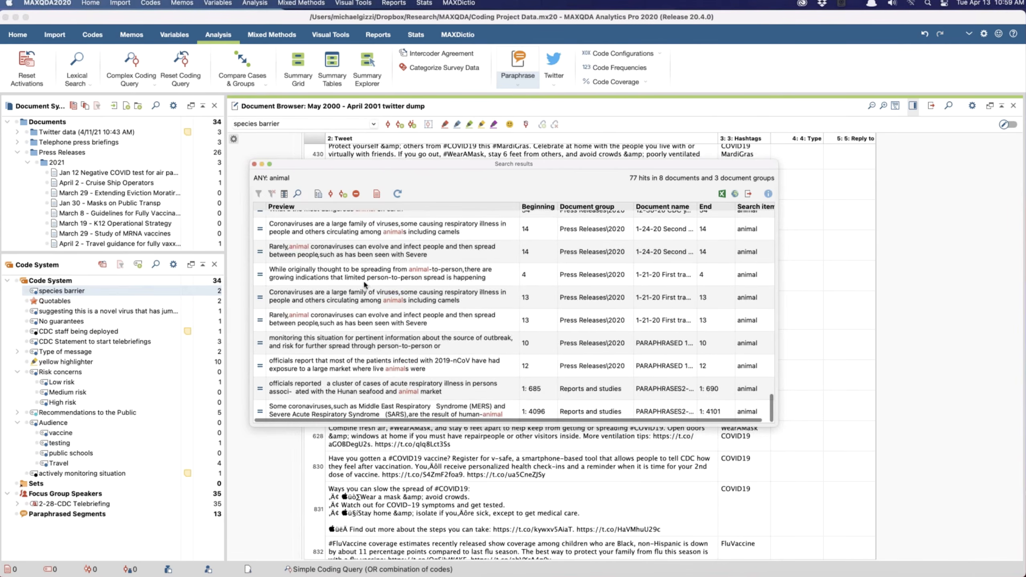
Step: Examine the animal hits from the 1-21-20 First travel related case press release in paragraphs 4 and 13
{"action": "left_click", "coordinate": [345, 277]}
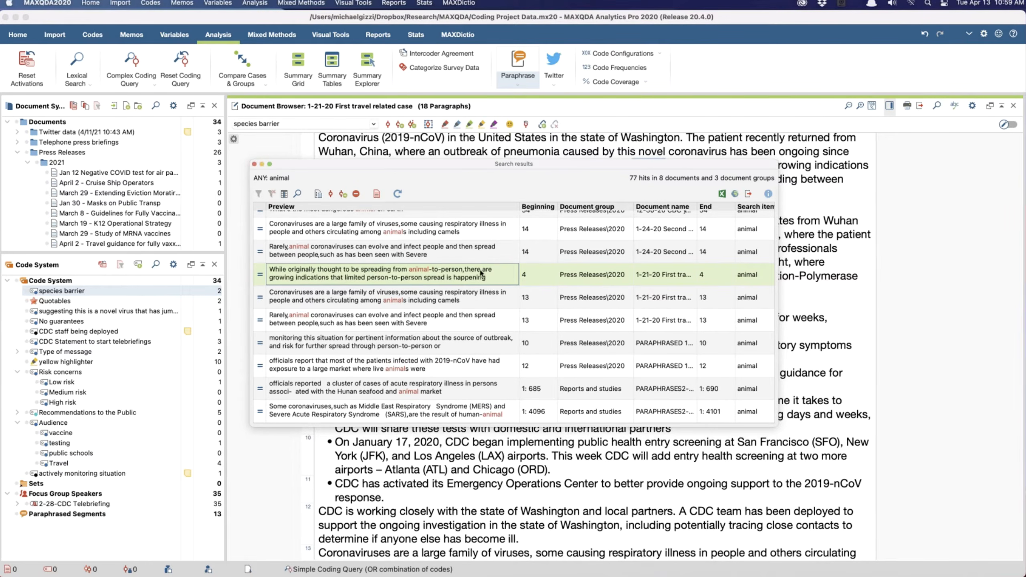
{"action": "left_click", "coordinate": [336, 296]}
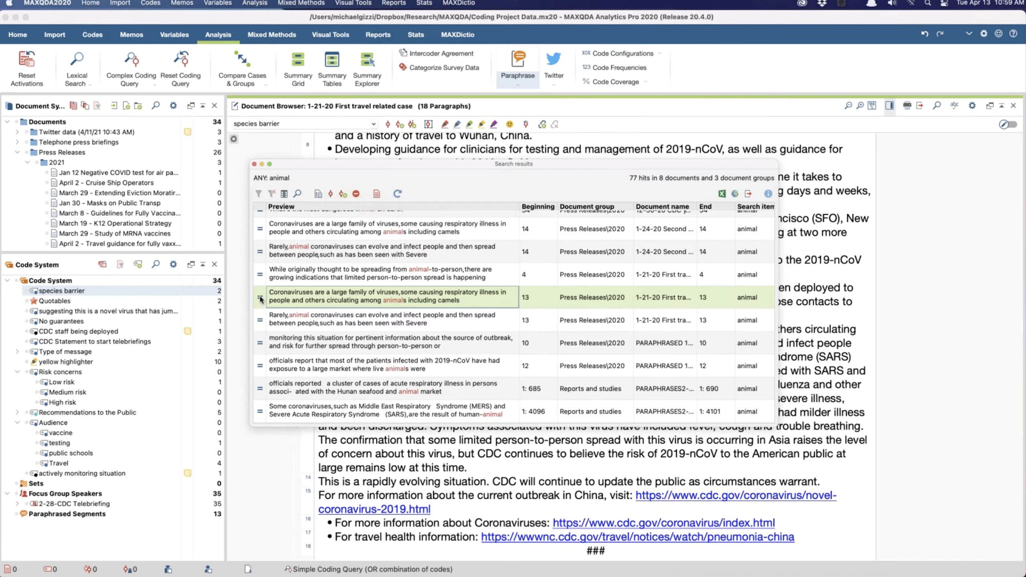
{"action": "left_click", "coordinate": [262, 276]}
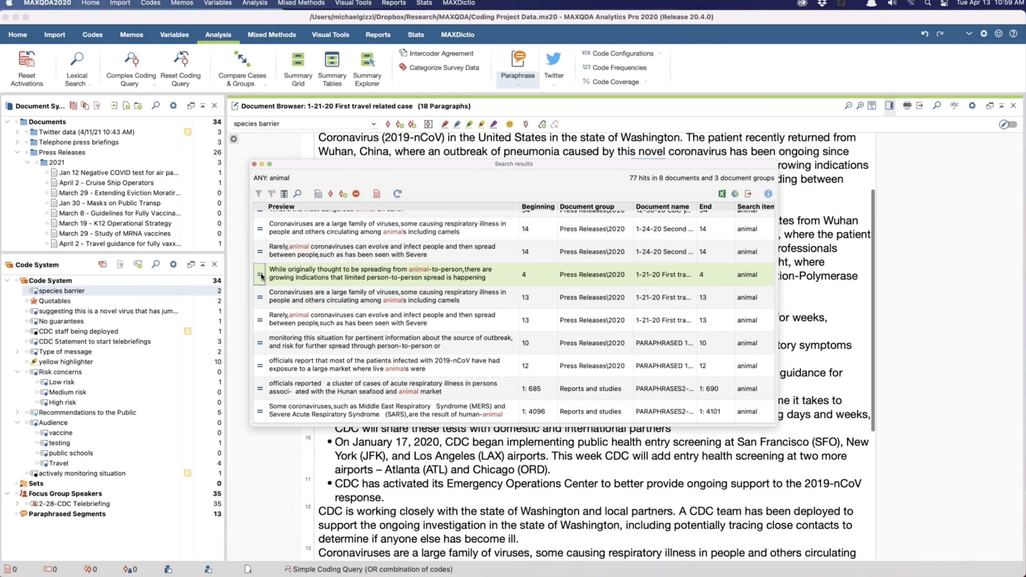
{"action": "left_click", "coordinate": [265, 299]}
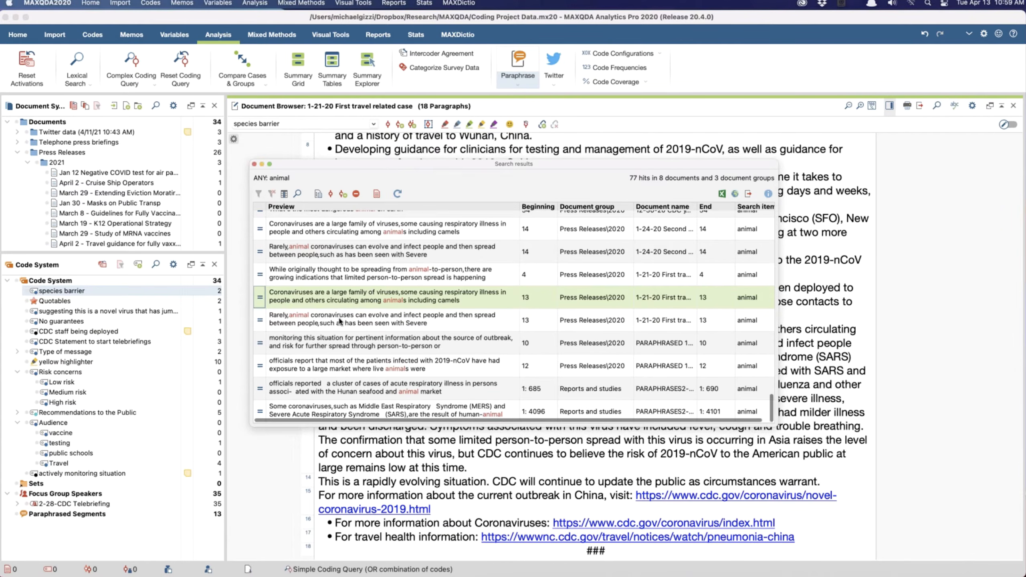
{"action": "scroll", "coordinate": [340, 321], "scroll_direction": "up", "scroll_amount": 5}
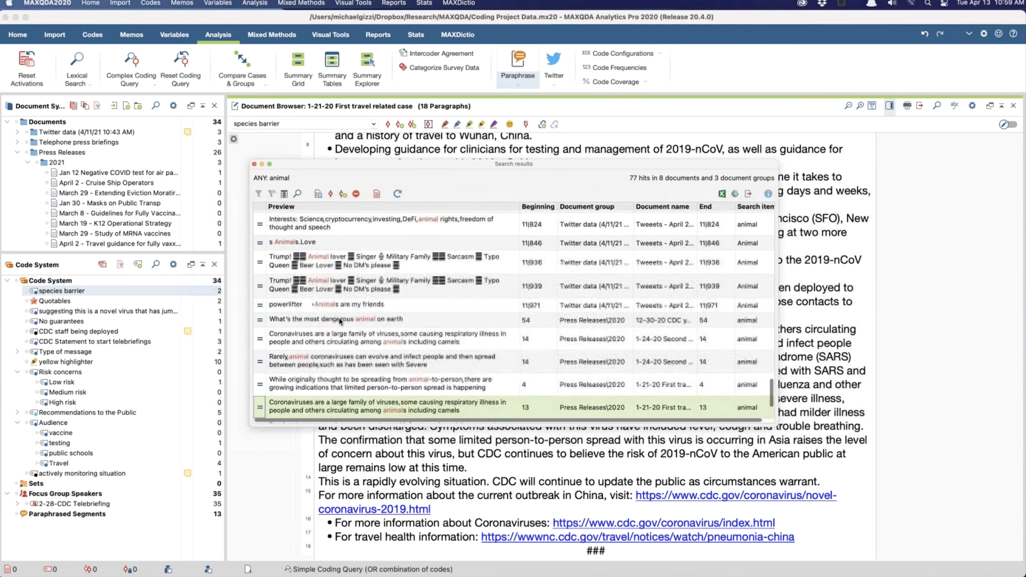
{"action": "scroll", "coordinate": [340, 322], "scroll_direction": "down", "scroll_amount": 5}
{"action": "scroll", "coordinate": [339, 322], "scroll_direction": "left", "scroll_amount": 2}
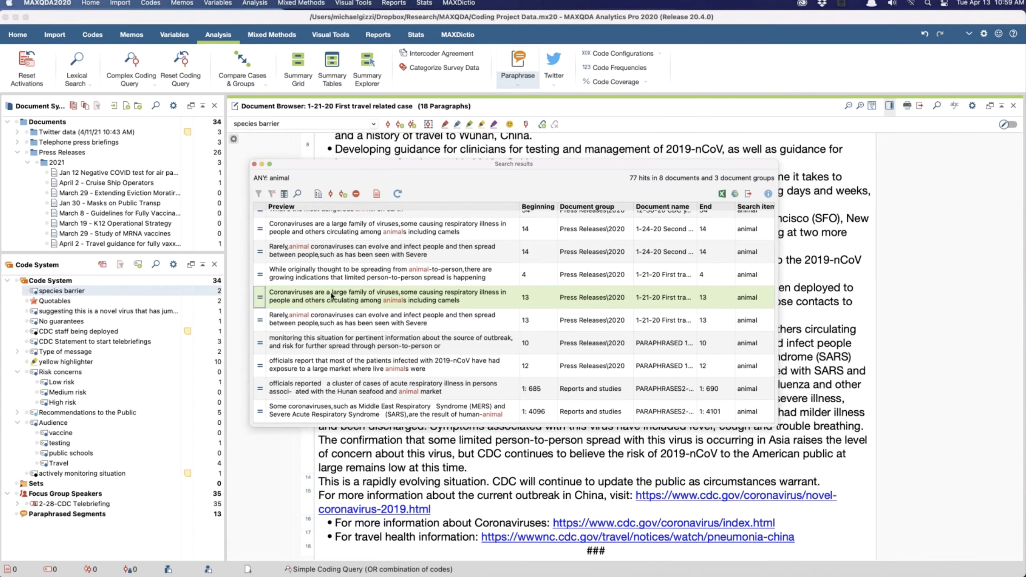
Step: Exclude all animal search hits from autocoding at once
{"action": "left_click", "coordinate": [321, 253]}
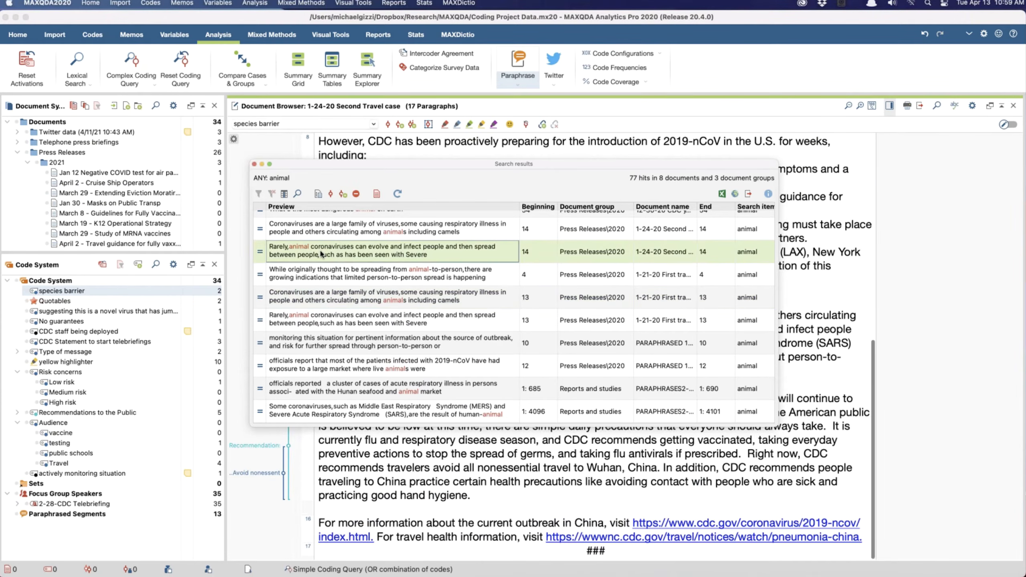
{"action": "key", "text": "super+a"}
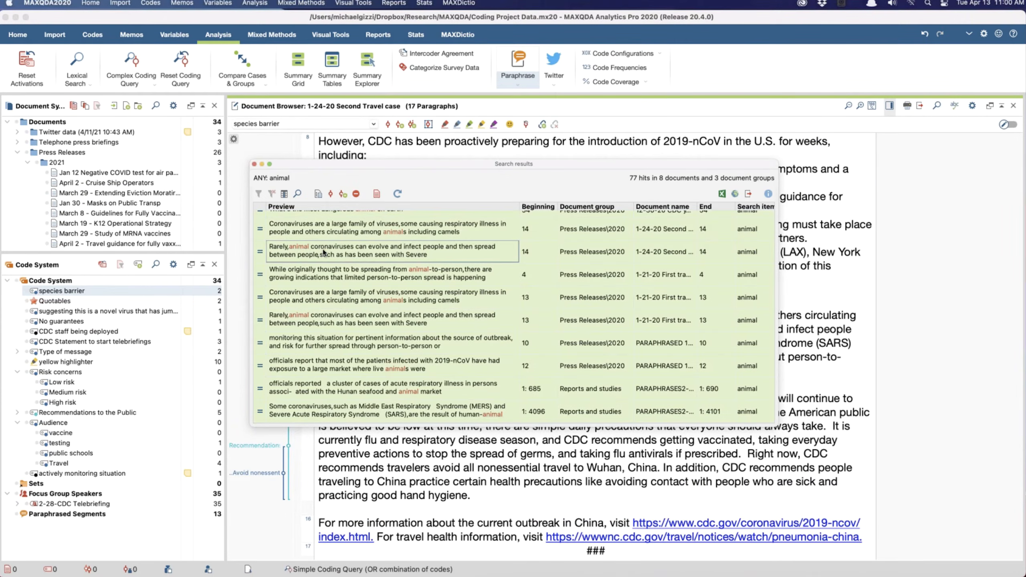
{"action": "left_click", "coordinate": [356, 194]}
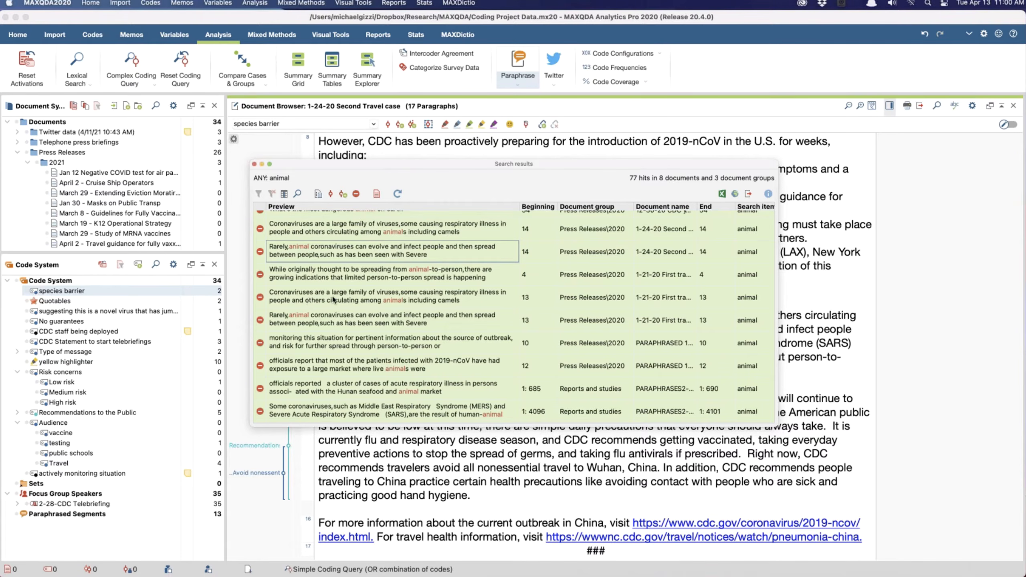
Step: Re-include and select three hits: both from paragraph 13 of 1-21-20 First travel related case and the one from paragraph 10 of PARAPHRASED 1-17-20
{"action": "left_click", "coordinate": [308, 299]}
{"action": "left_click", "coordinate": [261, 298]}
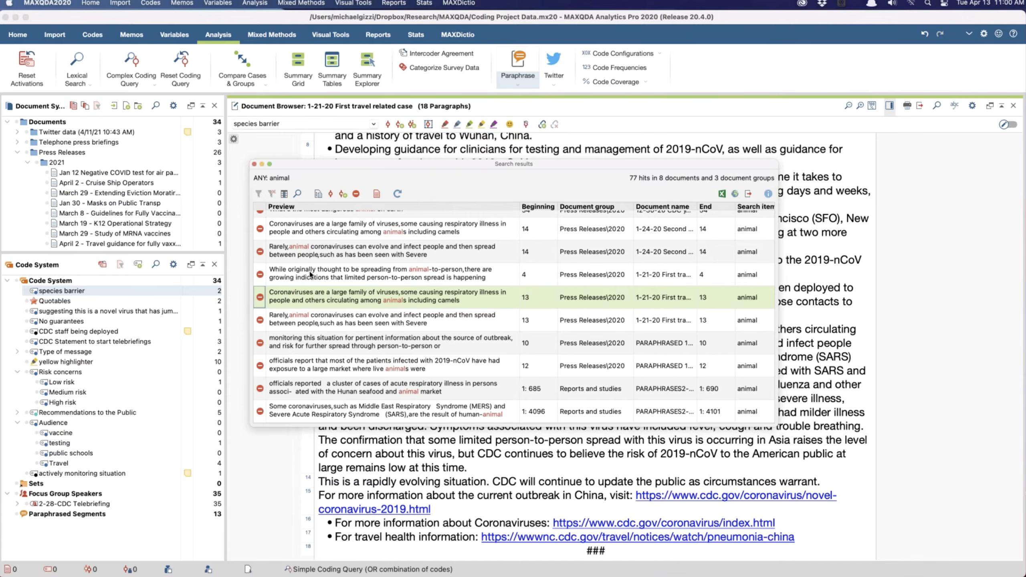
{"action": "left_click", "coordinate": [356, 195]}
{"action": "left_click", "coordinate": [261, 323]}
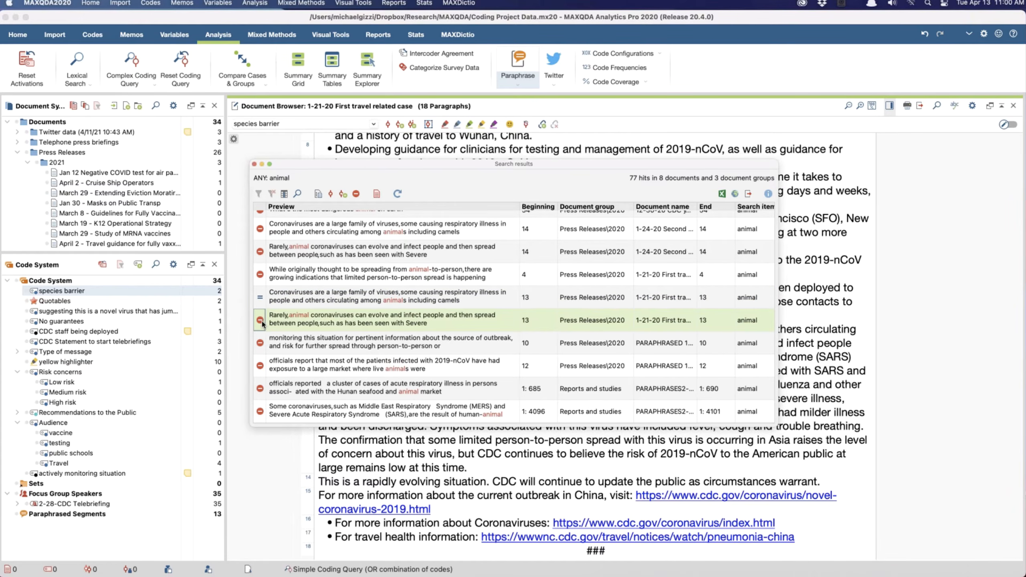
{"action": "left_click", "coordinate": [355, 195]}
{"action": "left_click", "coordinate": [260, 343]}
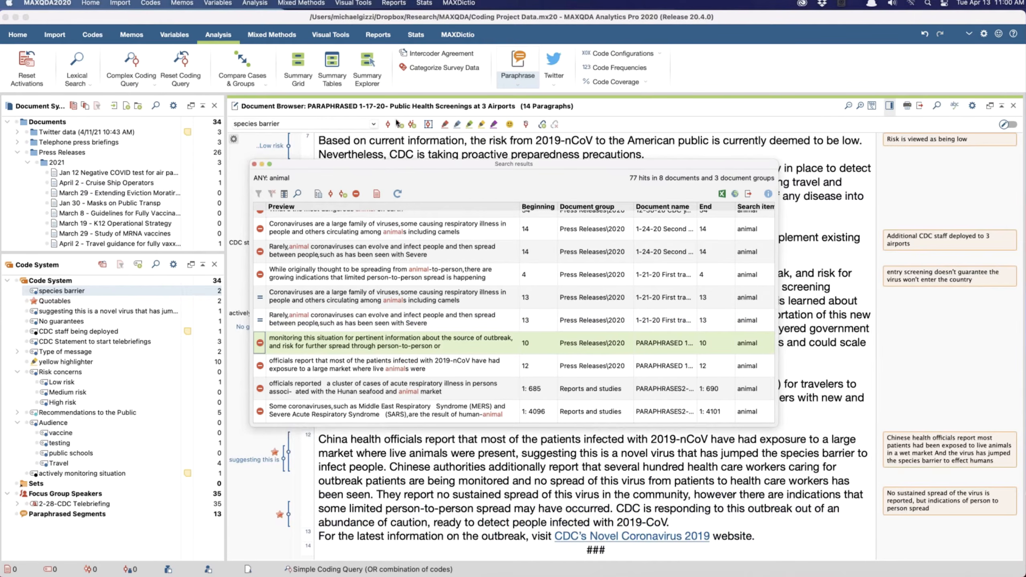
{"action": "left_click", "coordinate": [356, 195]}
{"action": "left_click", "coordinate": [332, 300]}
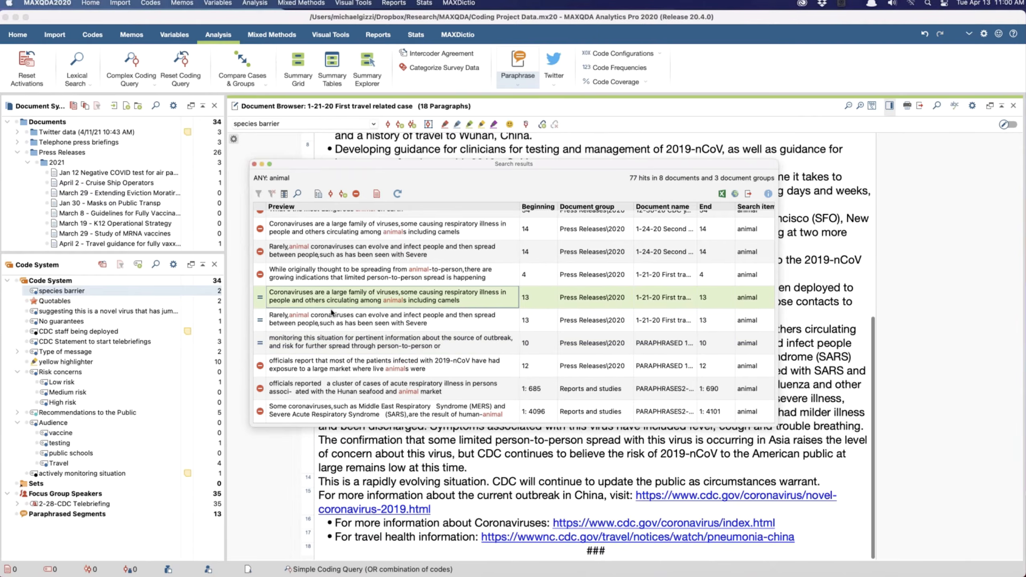
{"action": "left_click", "coordinate": [338, 342], "text": "shift"}
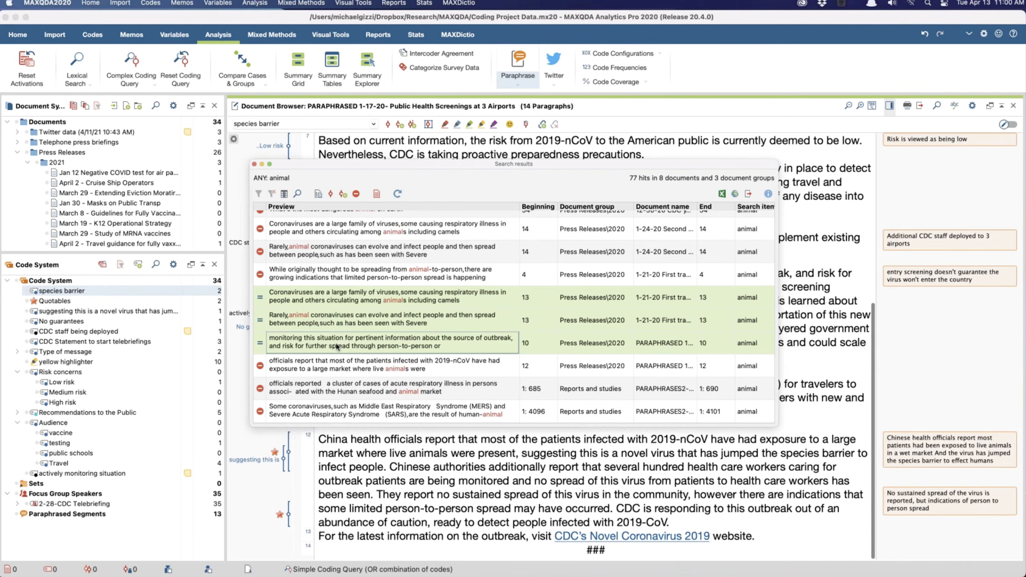
{"action": "left_click", "coordinate": [331, 195]}
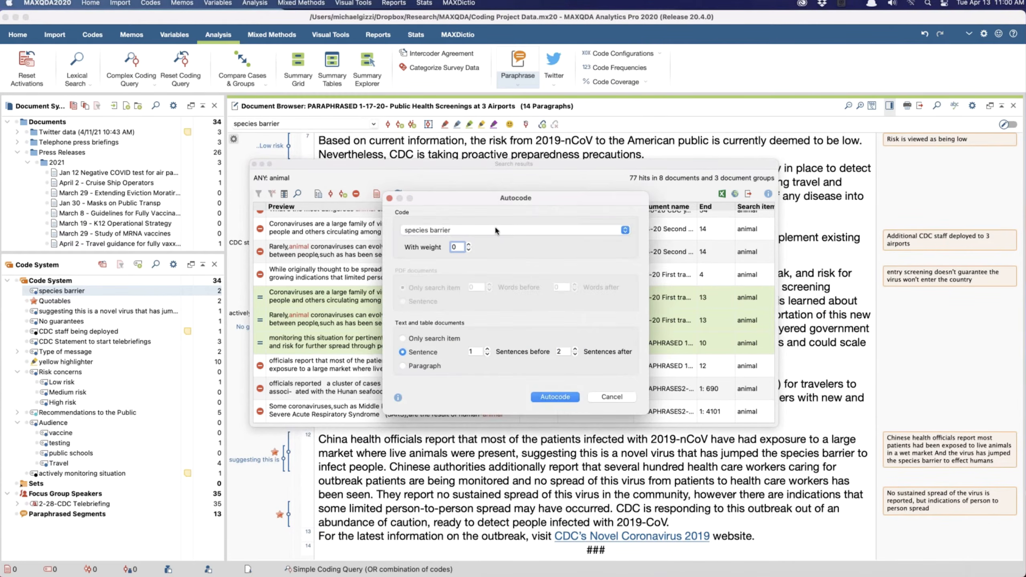
{"action": "left_click", "coordinate": [550, 232]}
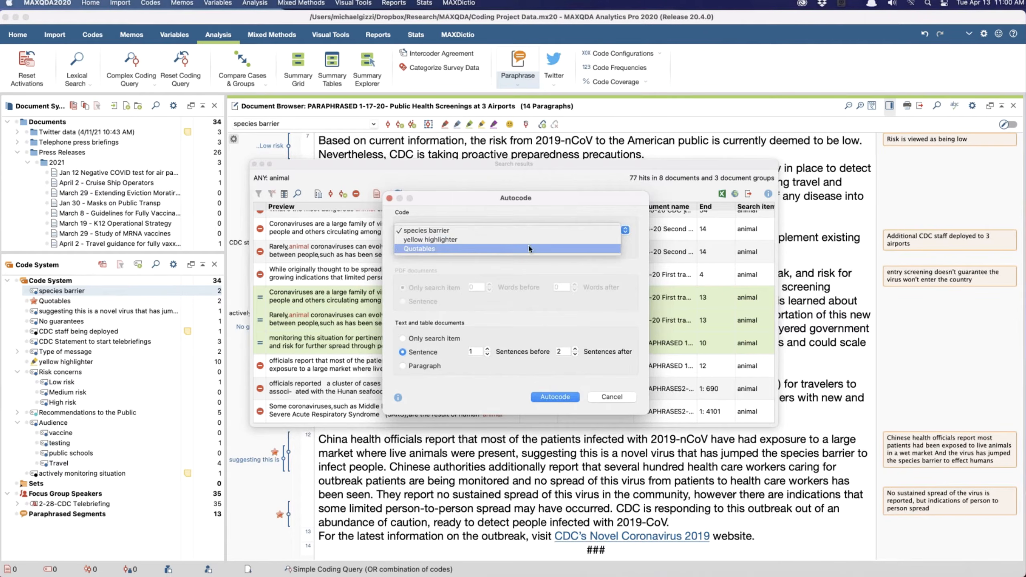
{"action": "left_click", "coordinate": [616, 392]}
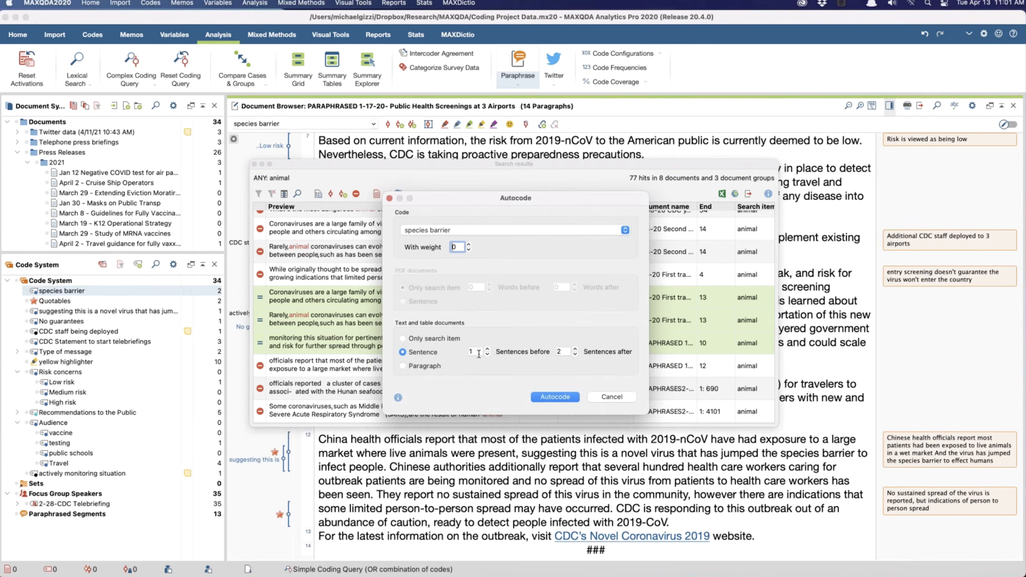
{"action": "left_click", "coordinate": [403, 366]}
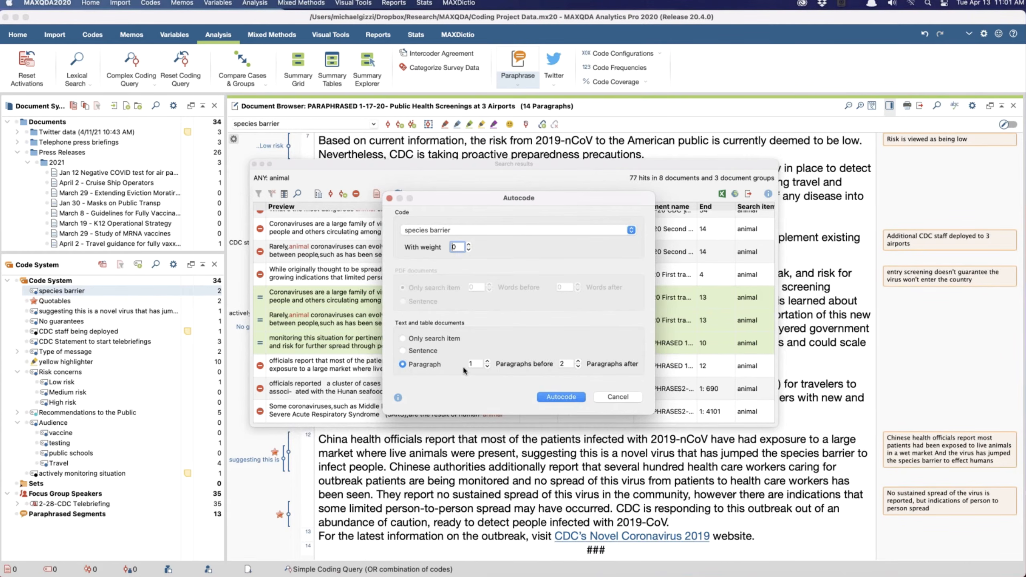
{"action": "left_click", "coordinate": [403, 351]}
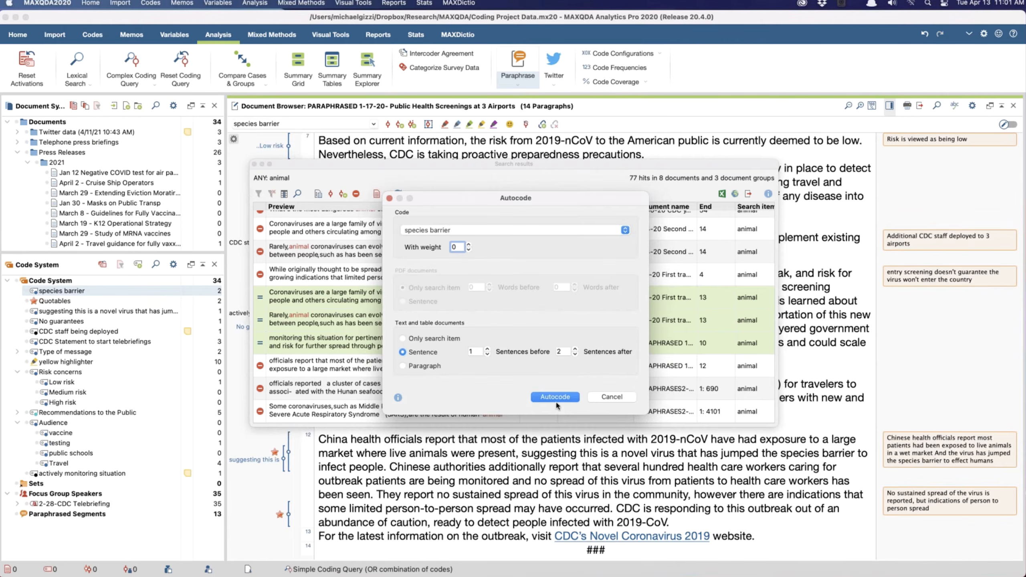
{"action": "left_click", "coordinate": [612, 397]}
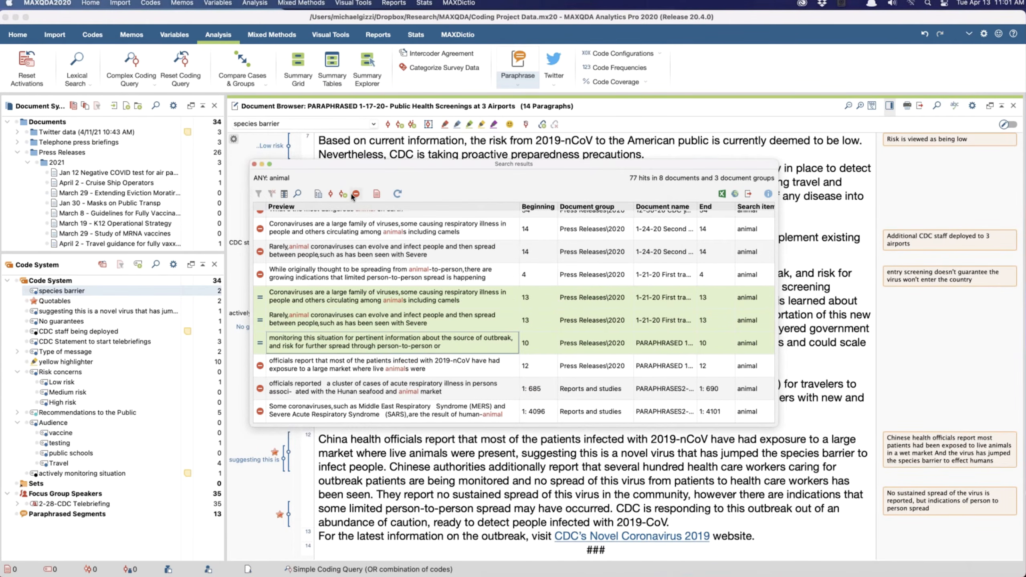
Step: Autocode the included hits with a new code "Autocode - ANY: animal", covering the sentence plus 1 sentence before and 2 after
{"action": "left_click", "coordinate": [343, 195]}
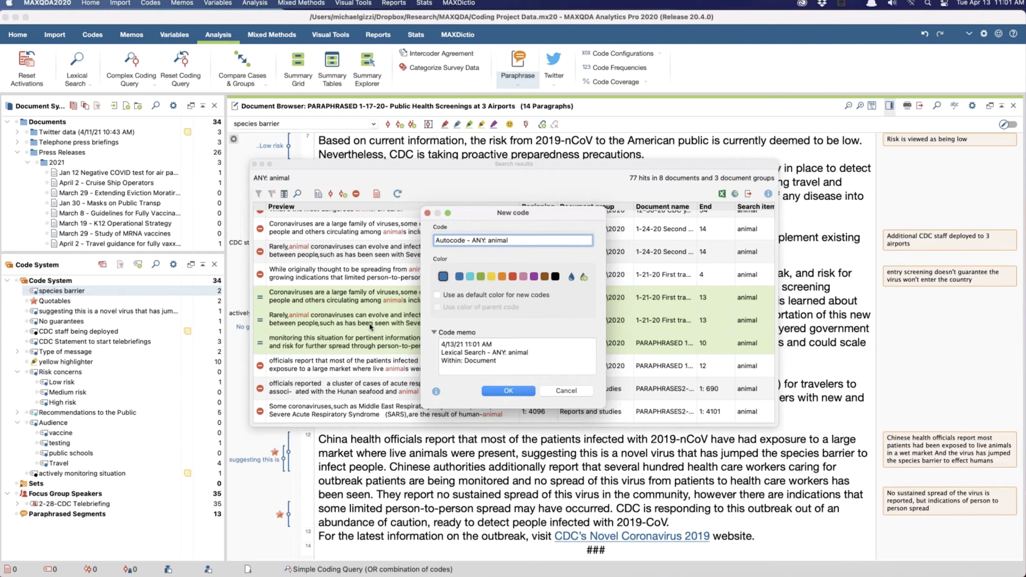
{"action": "left_click", "coordinate": [519, 394]}
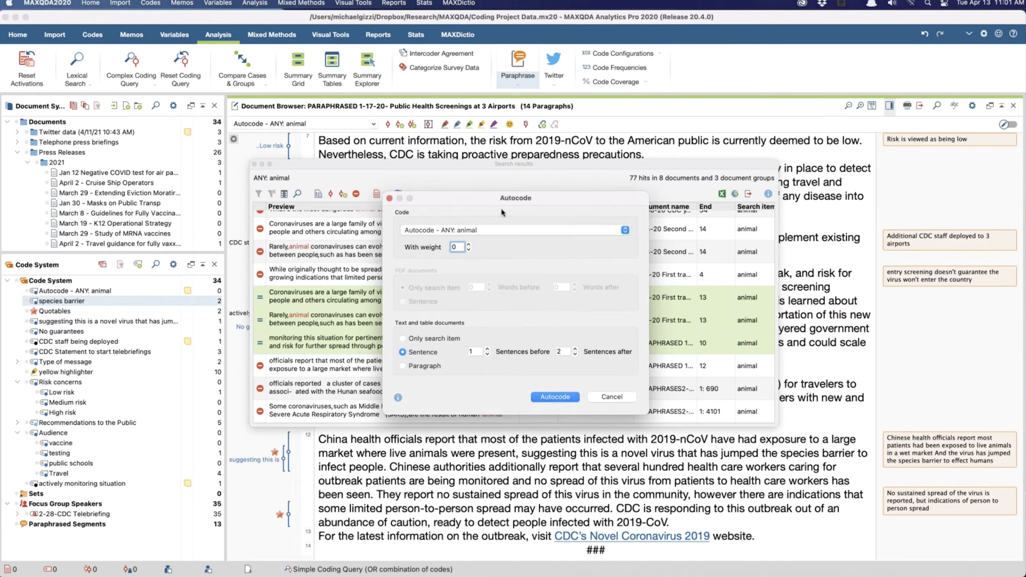
{"action": "left_click_drag", "start_coordinate": [486, 195], "coordinate": [566, 235]}
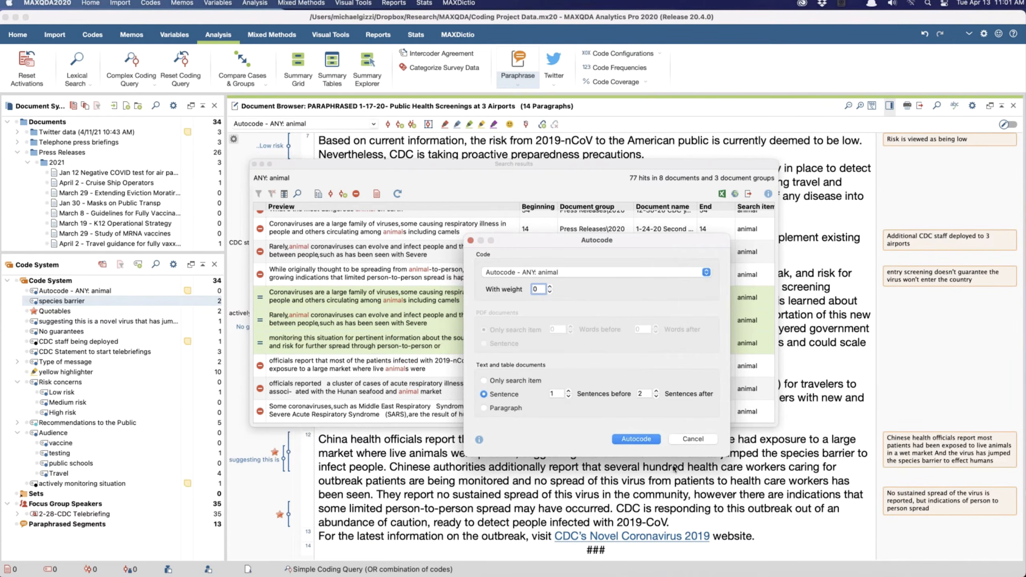
{"action": "left_click", "coordinate": [635, 439]}
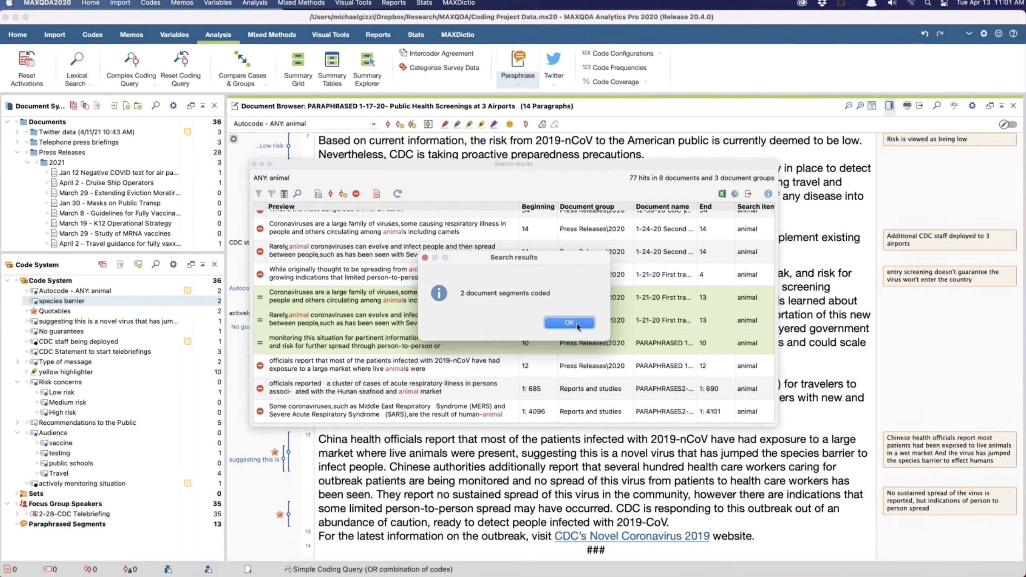
Step: Review the segments coded with "Autocode - ANY: animal" in 1-21-20 First travel related case and PARAPHRASED 1-17-20
{"action": "left_click", "coordinate": [569, 322]}
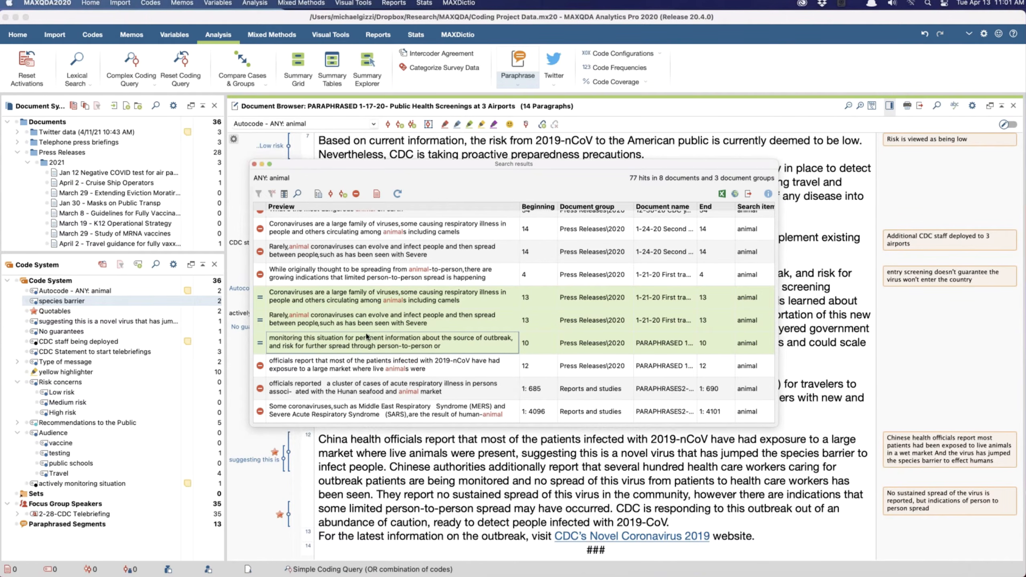
{"action": "scroll", "coordinate": [367, 339], "scroll_direction": "right", "scroll_amount": 2}
{"action": "scroll", "coordinate": [366, 336], "scroll_direction": "up", "scroll_amount": 1}
{"action": "scroll", "coordinate": [367, 337], "scroll_direction": "left", "scroll_amount": 2}
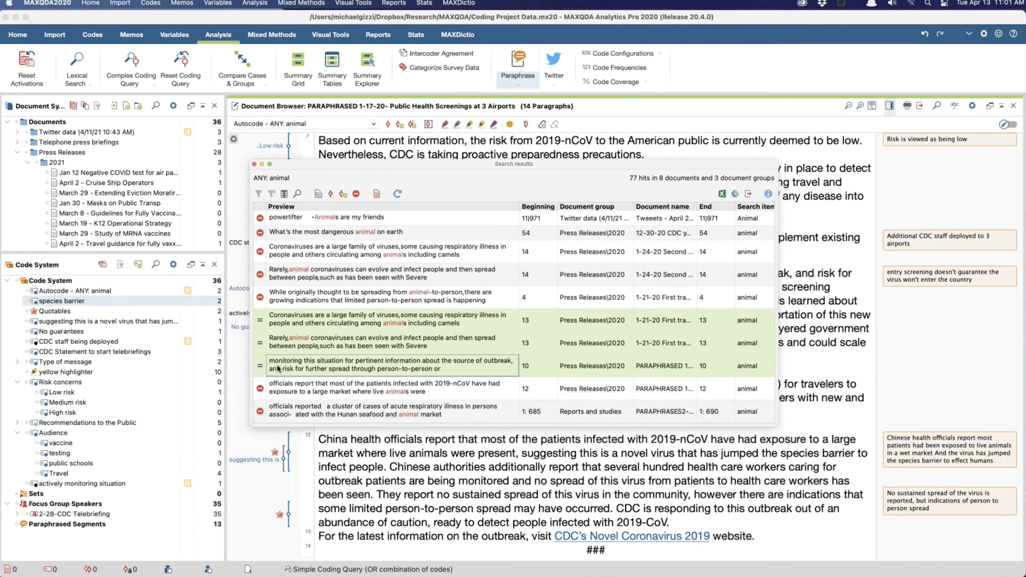
{"action": "left_click", "coordinate": [71, 292]}
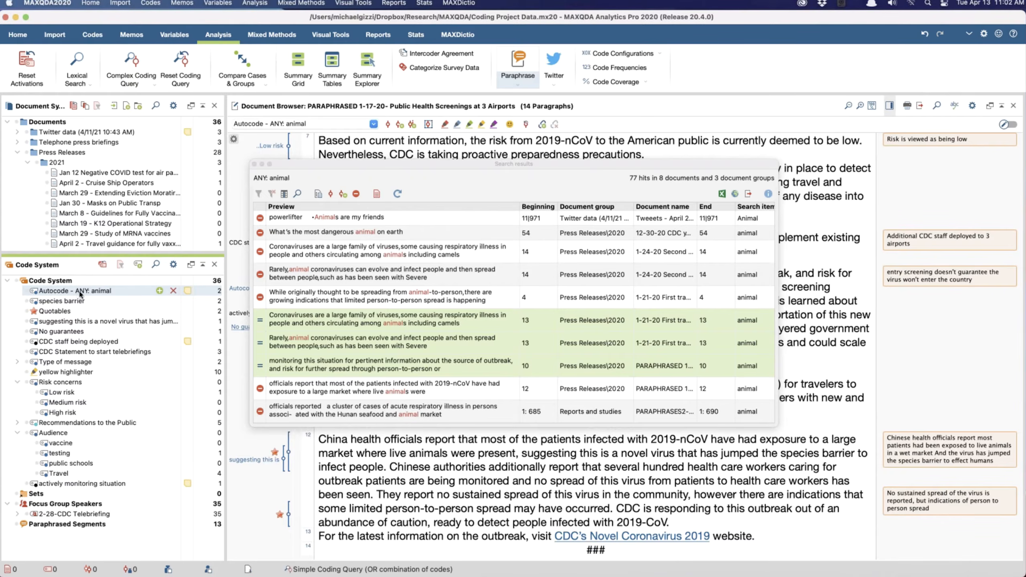
{"action": "double_click", "coordinate": [108, 291]}
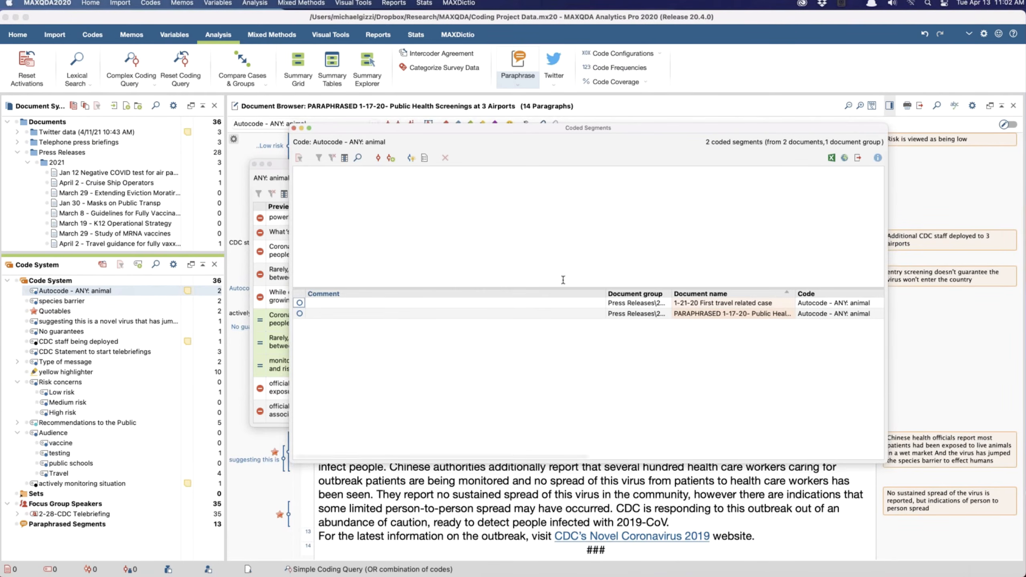
{"action": "left_click", "coordinate": [598, 303]}
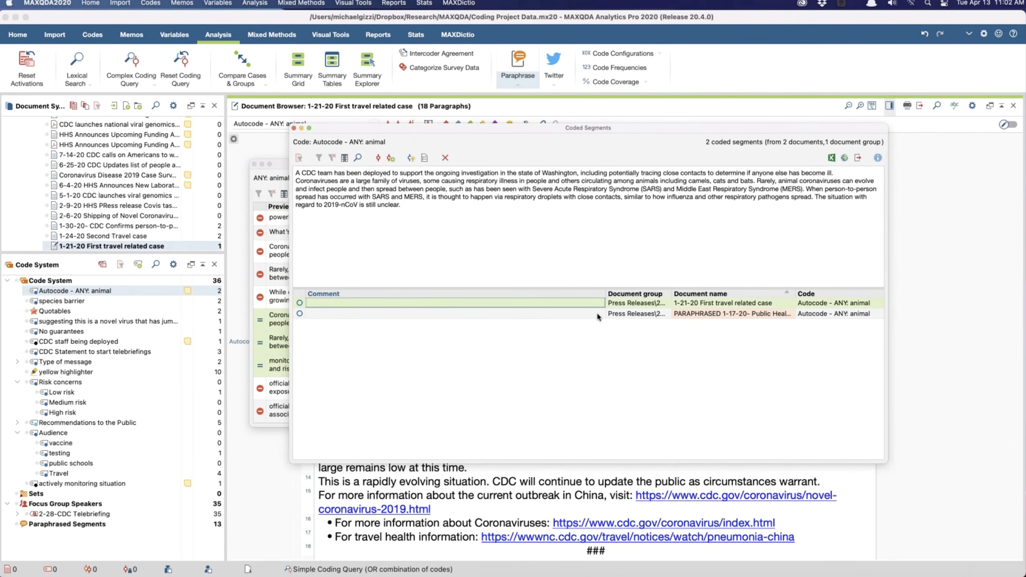
{"action": "left_click", "coordinate": [597, 314]}
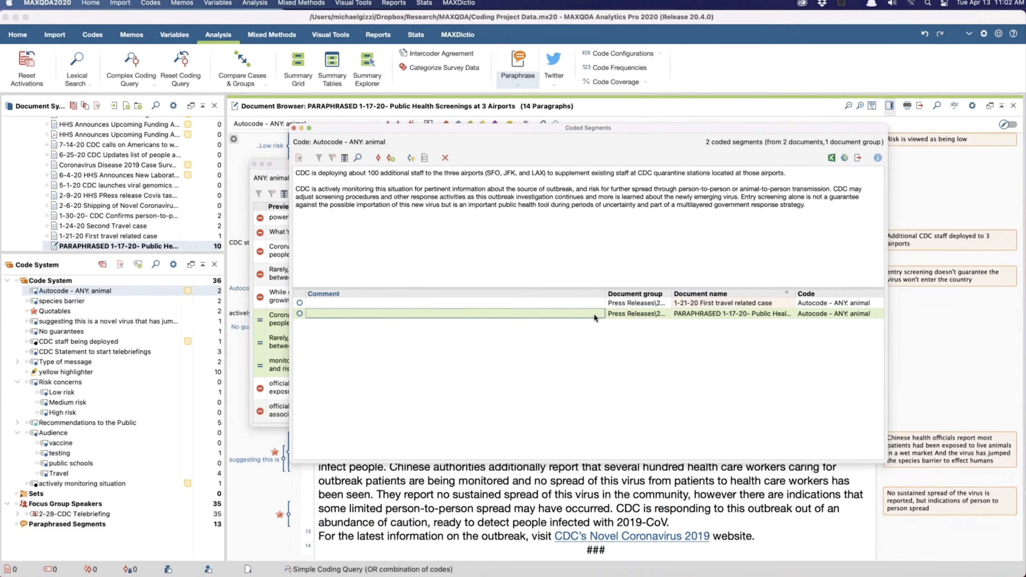
{"action": "left_click", "coordinate": [571, 300]}
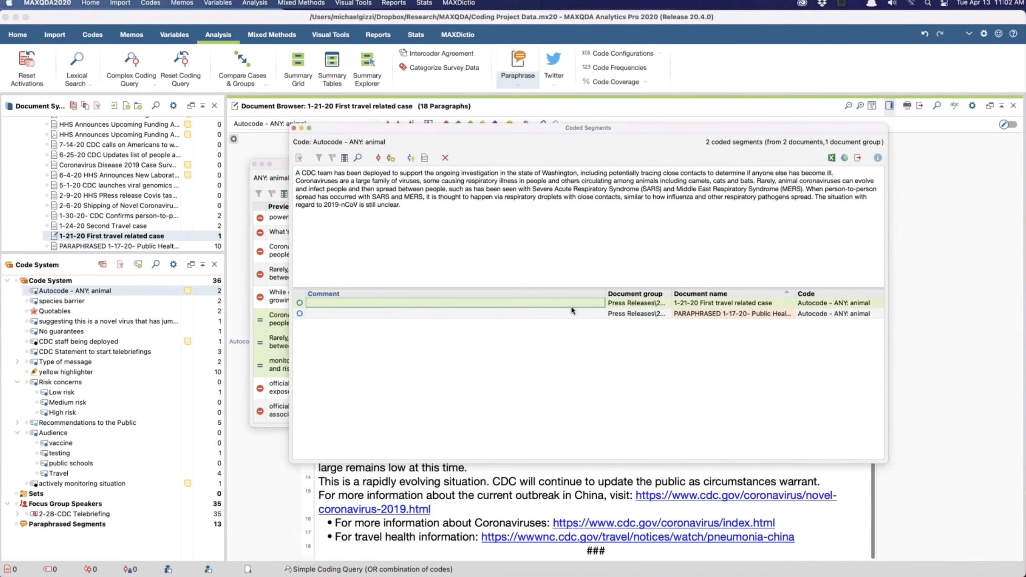
{"action": "left_click", "coordinate": [574, 314]}
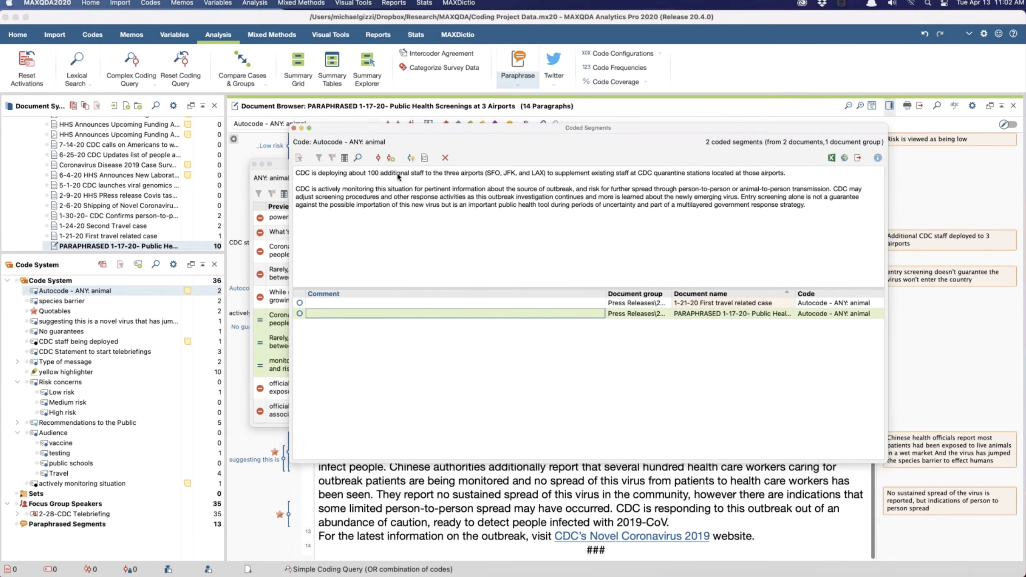
{"action": "left_click", "coordinate": [294, 128]}
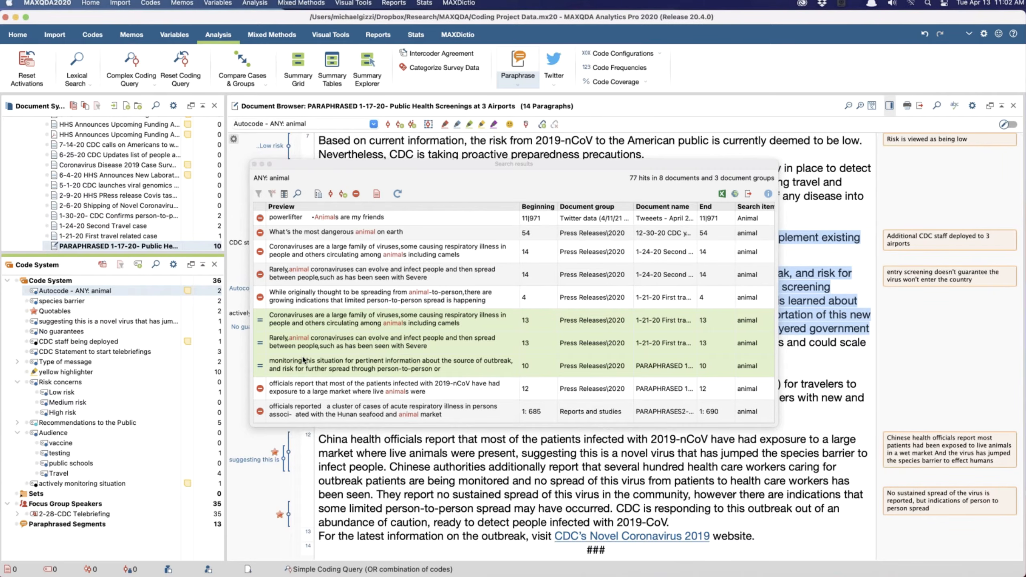
Step: Open the existing project Building-Codes-Dog sniff study.mx20
{"action": "left_click", "coordinate": [92, 3]}
{"action": "left_click", "coordinate": [92, 3]}
{"action": "left_click", "coordinate": [93, 3]}
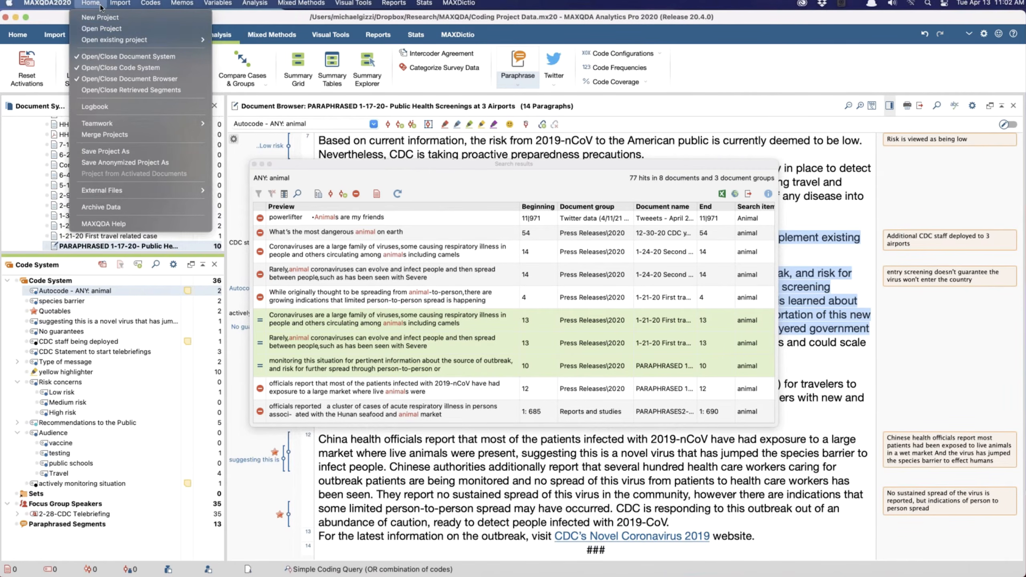
{"action": "mouse_move", "coordinate": [121, 39]}
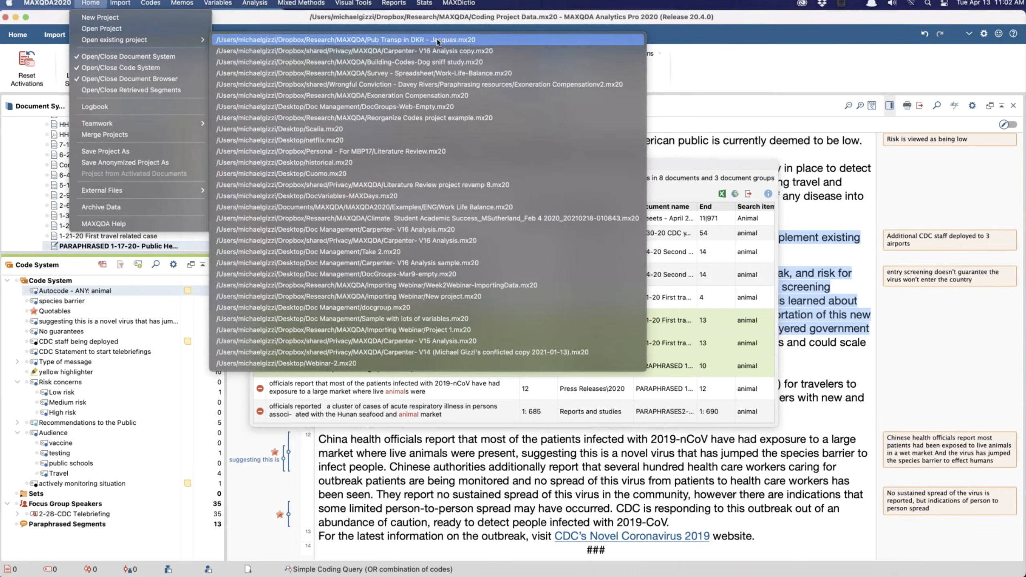
{"action": "left_click", "coordinate": [436, 64]}
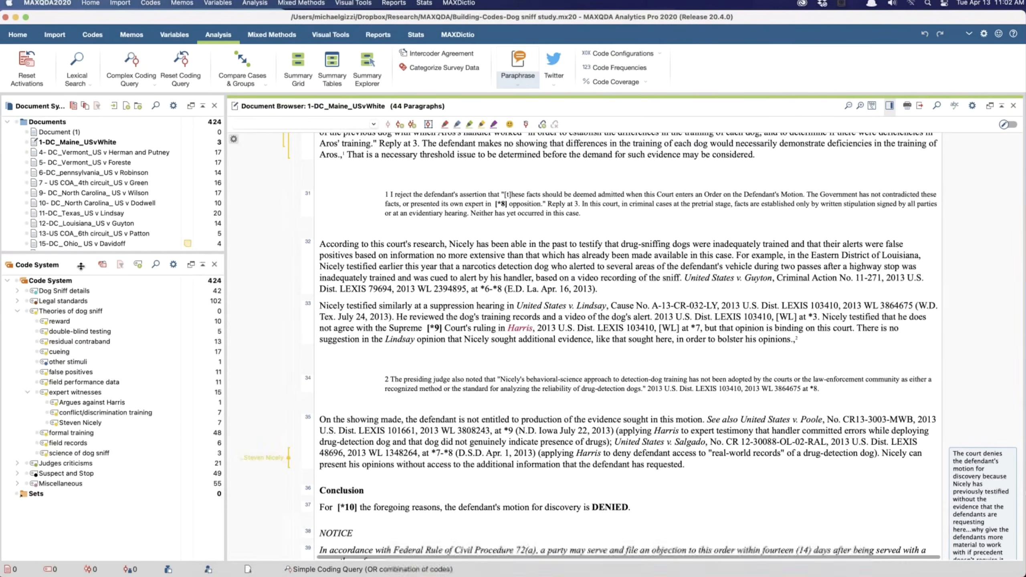
Step: Examine the project's list of court case documents and its code system, including the subcodes of Legal standards
{"action": "left_click_drag", "start_coordinate": [83, 255], "coordinate": [113, 411]}
{"action": "scroll", "coordinate": [95, 285], "scroll_direction": "down", "scroll_amount": 10}
{"action": "scroll", "coordinate": [95, 285], "scroll_direction": "up", "scroll_amount": 10}
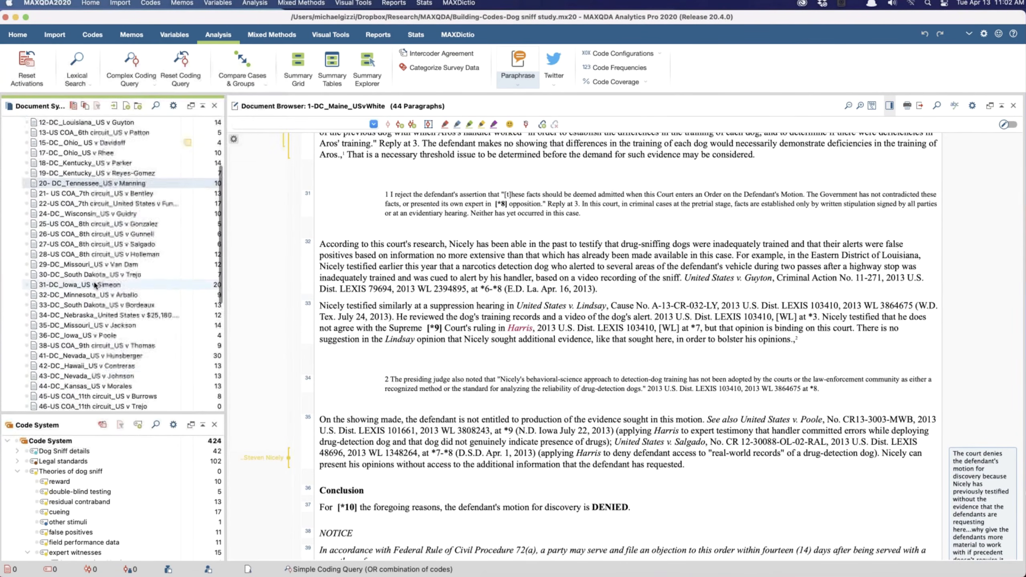
{"action": "scroll", "coordinate": [95, 285], "scroll_direction": "down", "scroll_amount": 5}
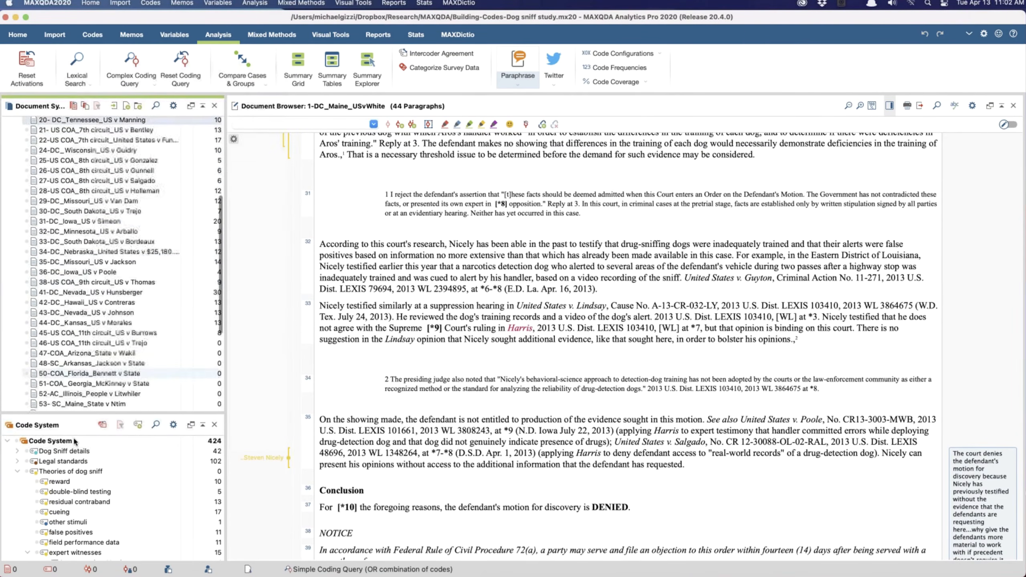
{"action": "left_click_drag", "start_coordinate": [67, 412], "coordinate": [82, 306]}
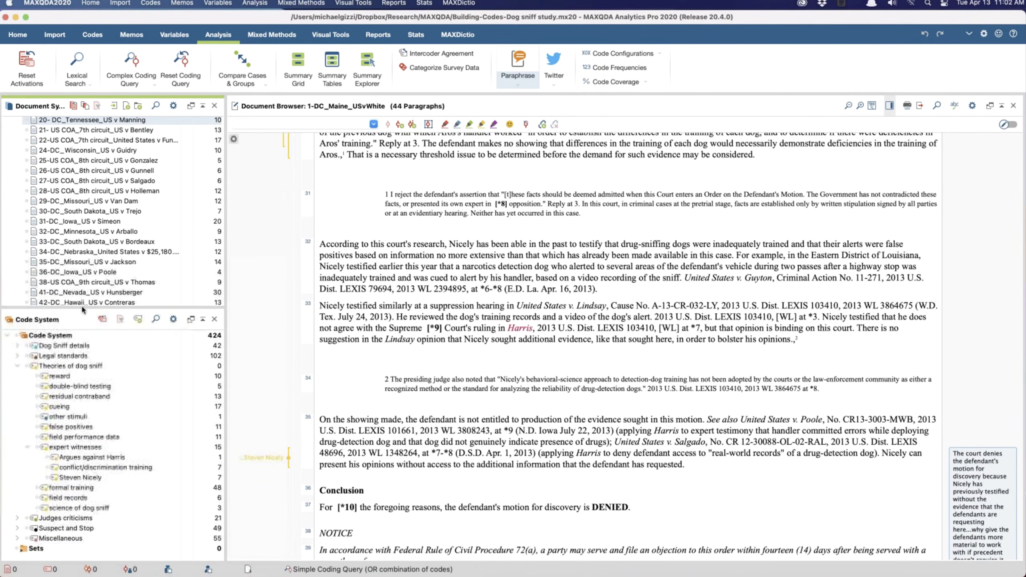
{"action": "left_click", "coordinate": [17, 356]}
{"action": "scroll", "coordinate": [107, 417], "scroll_direction": "down", "scroll_amount": 3}
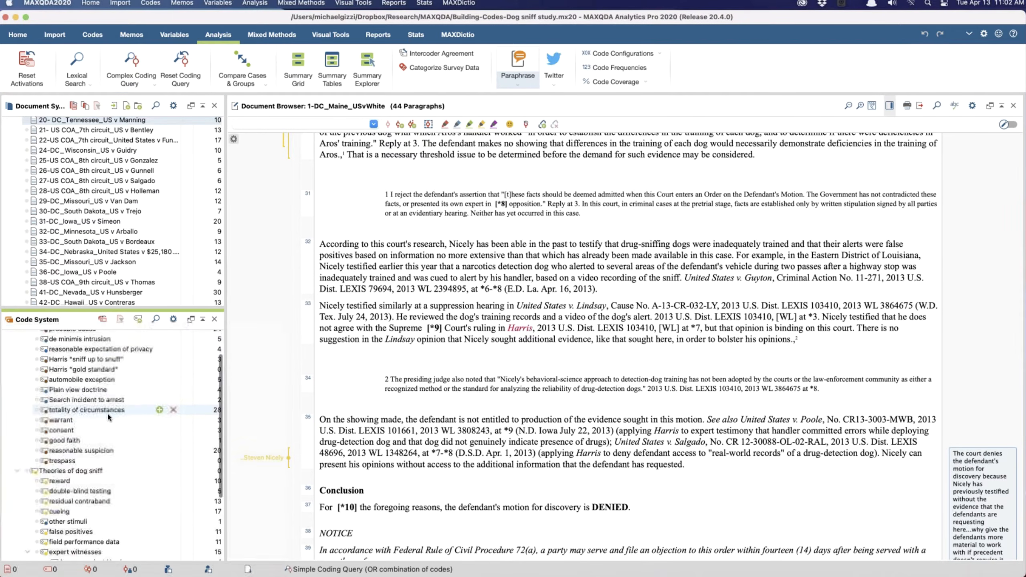
{"action": "scroll", "coordinate": [81, 392], "scroll_direction": "down", "scroll_amount": 5}
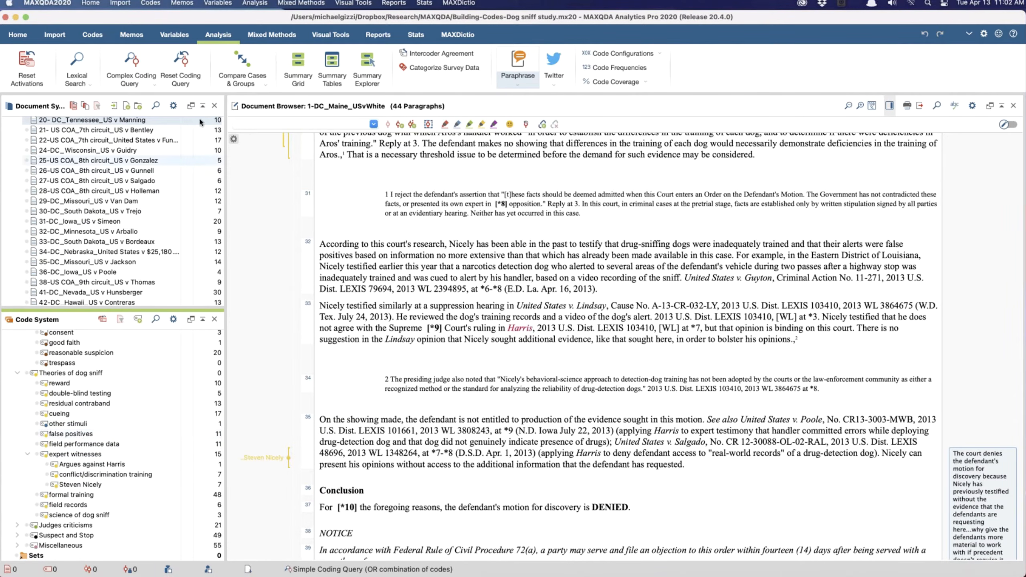
Step: Run a lexical search for "false positive" in all documents, replacing the old search item "gold standard"
{"action": "left_click", "coordinate": [76, 61]}
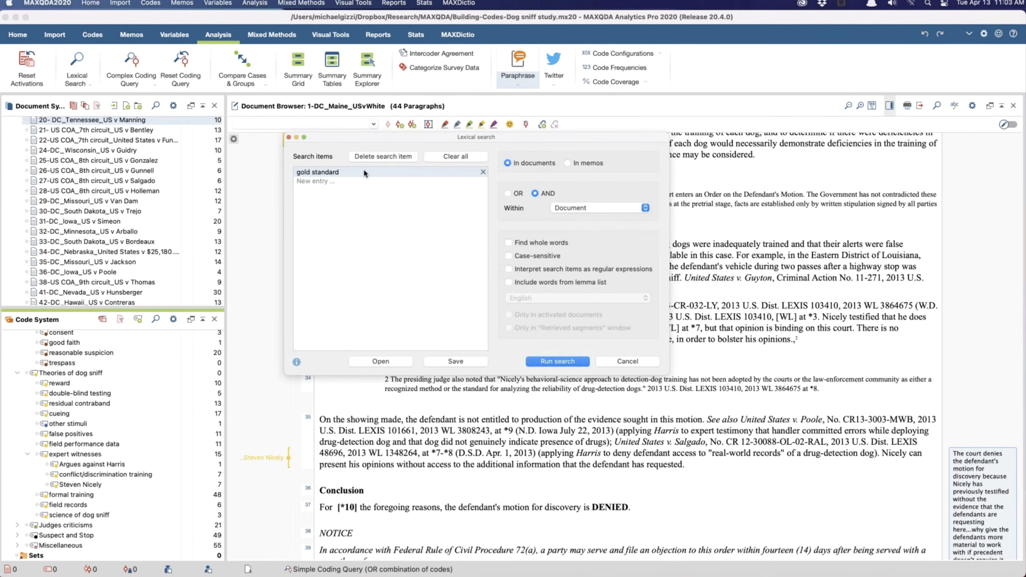
{"action": "left_click", "coordinate": [384, 156]}
{"action": "left_click", "coordinate": [315, 168]}
{"action": "left_click", "coordinate": [316, 170]}
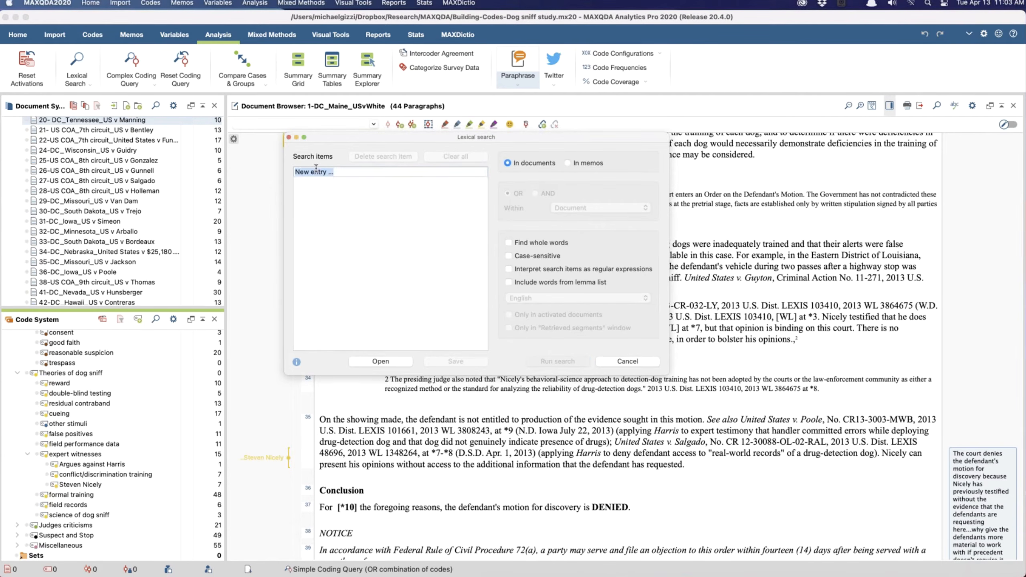
{"action": "type", "text": "false positive"}
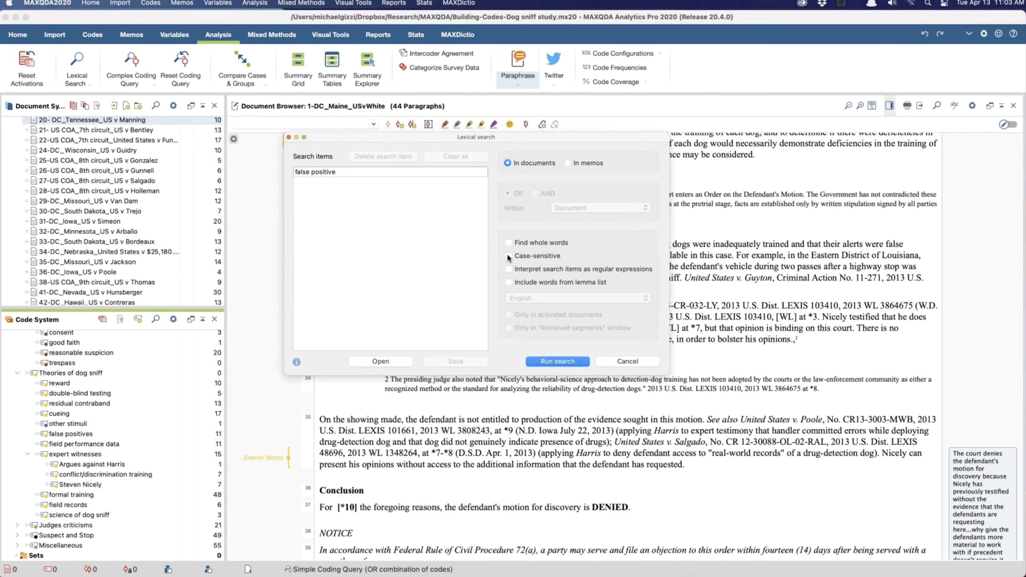
{"action": "left_click", "coordinate": [552, 362]}
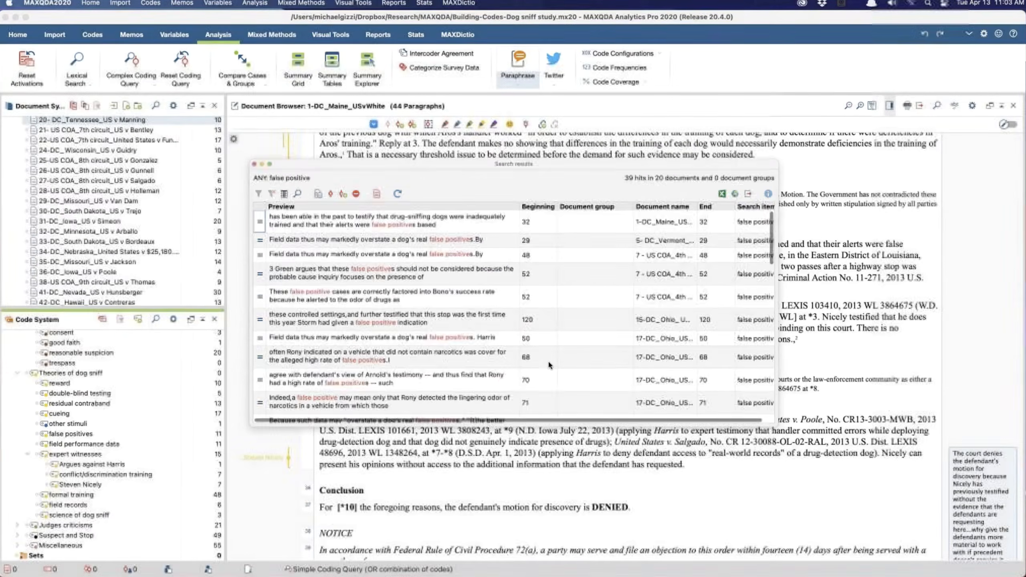
Step: Look through the "false positive" hits across all documents and close the search results
{"action": "scroll", "coordinate": [432, 261], "scroll_direction": "down", "scroll_amount": 1}
{"action": "scroll", "coordinate": [431, 260], "scroll_direction": "down", "scroll_amount": 1}
{"action": "scroll", "coordinate": [431, 261], "scroll_direction": "up", "scroll_amount": 2}
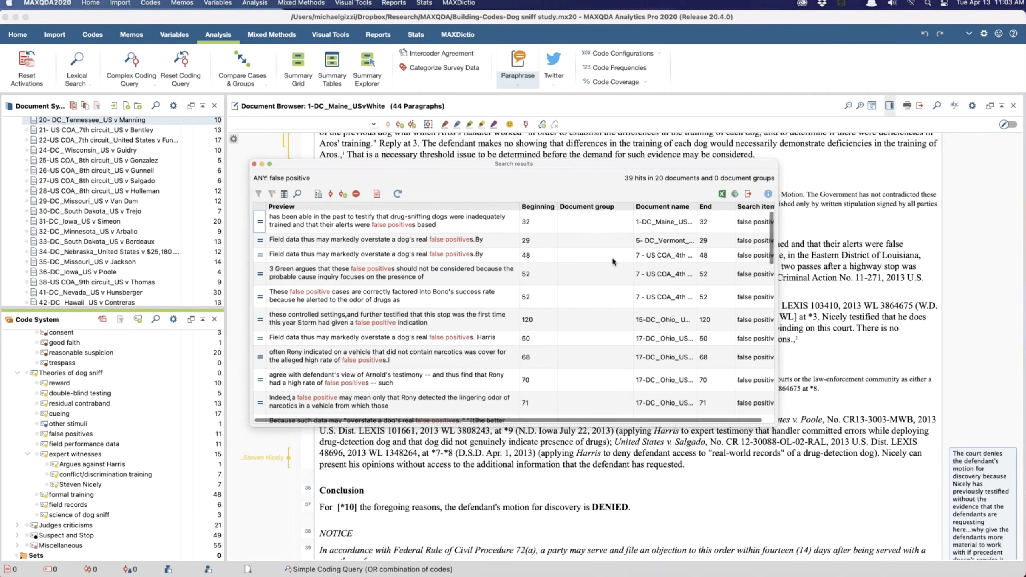
{"action": "scroll", "coordinate": [612, 256], "scroll_direction": "down", "scroll_amount": 5}
{"action": "scroll", "coordinate": [612, 256], "scroll_direction": "up", "scroll_amount": 5}
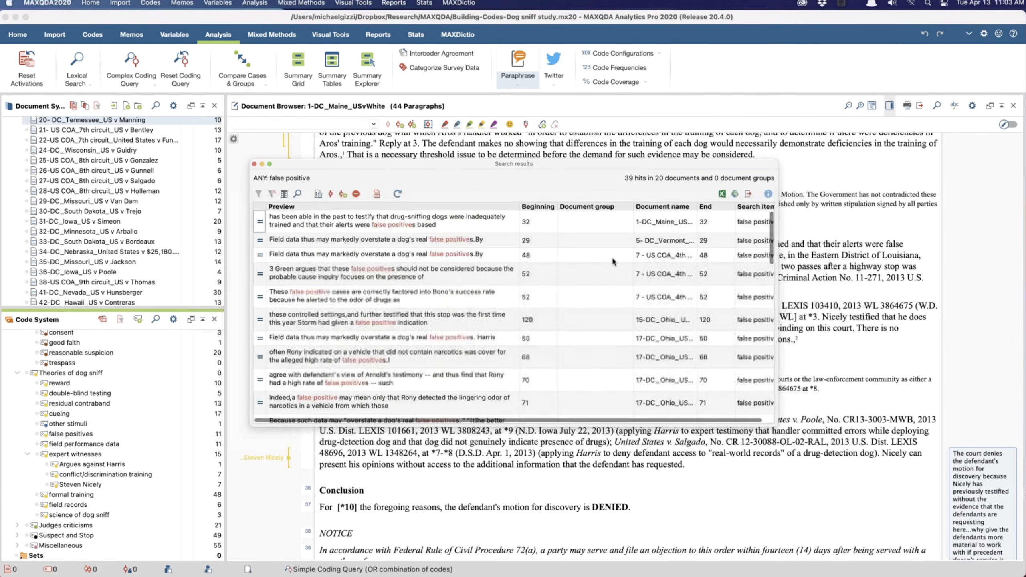
{"action": "scroll", "coordinate": [611, 257], "scroll_direction": "down", "scroll_amount": 1}
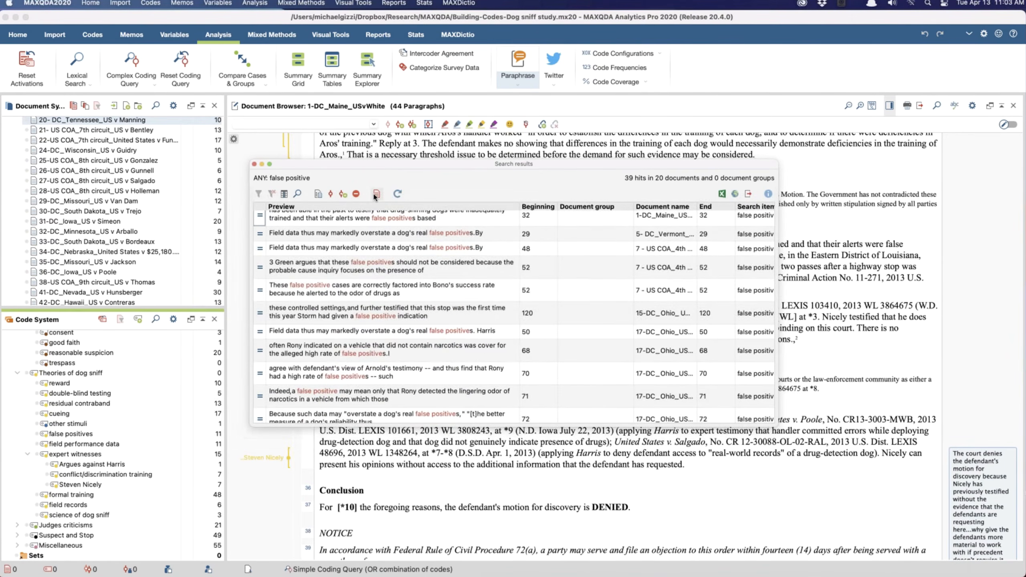
{"action": "left_click", "coordinate": [255, 165]}
Step: Activate the court case documents numbered 26, 28, 30 and 31
{"action": "left_click", "coordinate": [29, 171]}
{"action": "left_click", "coordinate": [29, 191]}
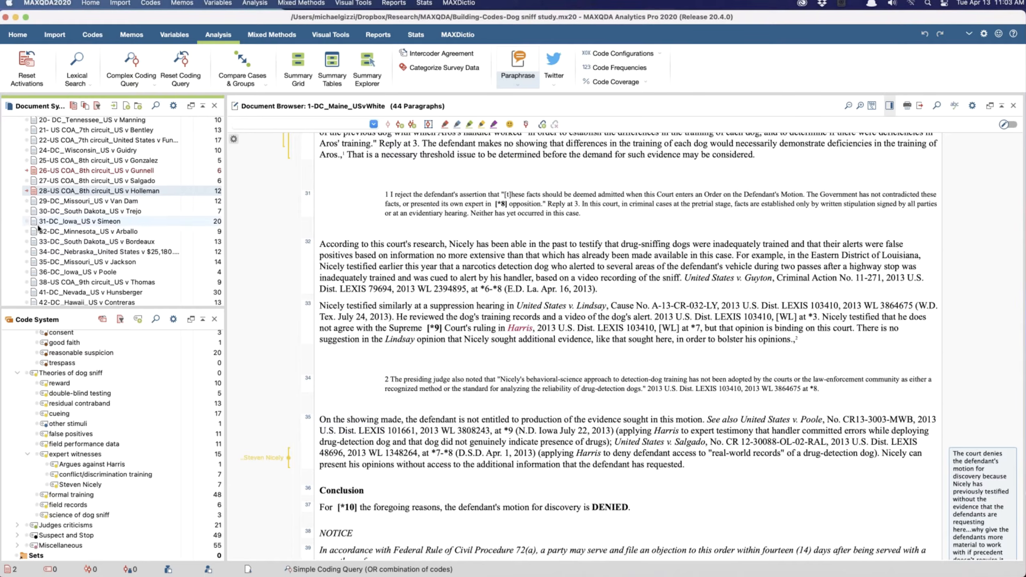
{"action": "left_click", "coordinate": [35, 224]}
{"action": "left_click", "coordinate": [32, 211]}
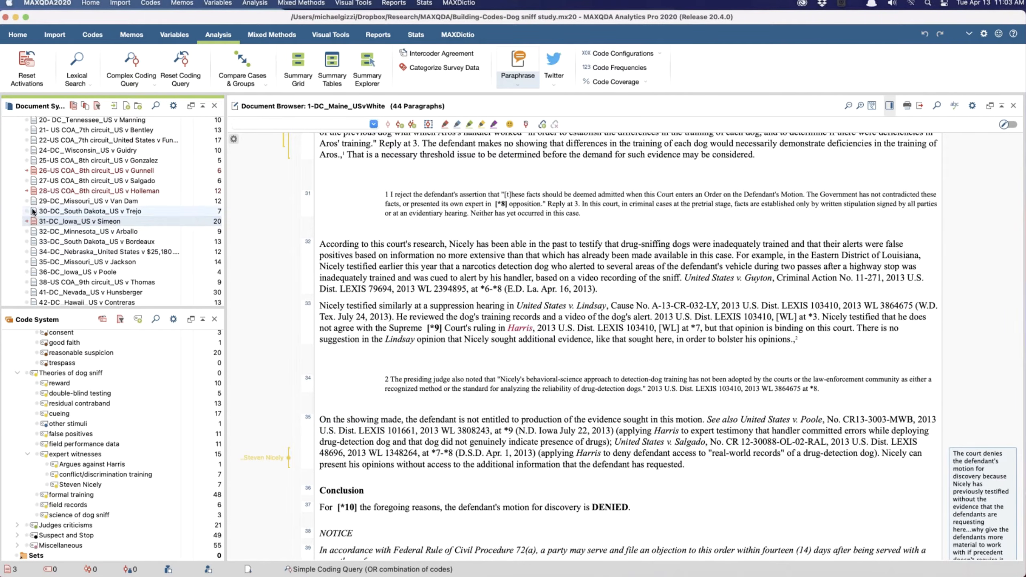
Step: Search only the activated documents for "false positive" and view the paragraph 39 hit in its document
{"action": "left_click", "coordinate": [76, 63]}
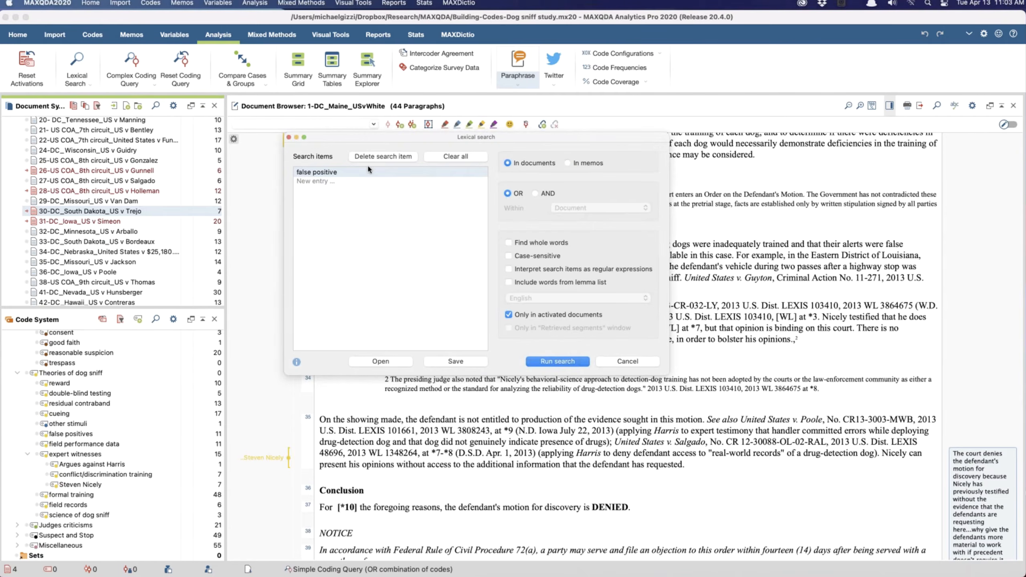
{"action": "left_click", "coordinate": [562, 361]}
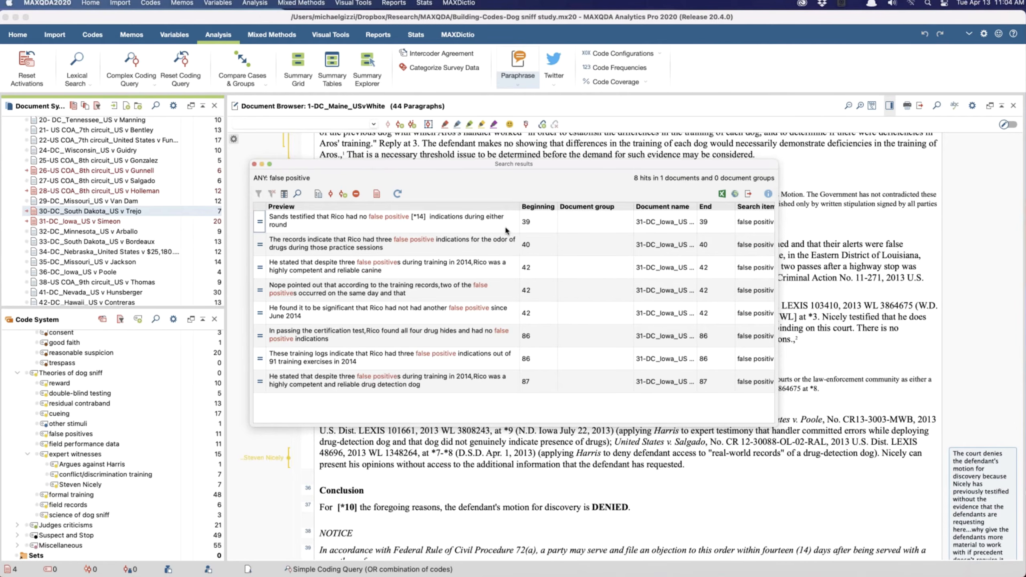
{"action": "left_click_drag", "start_coordinate": [495, 197], "coordinate": [484, 269]}
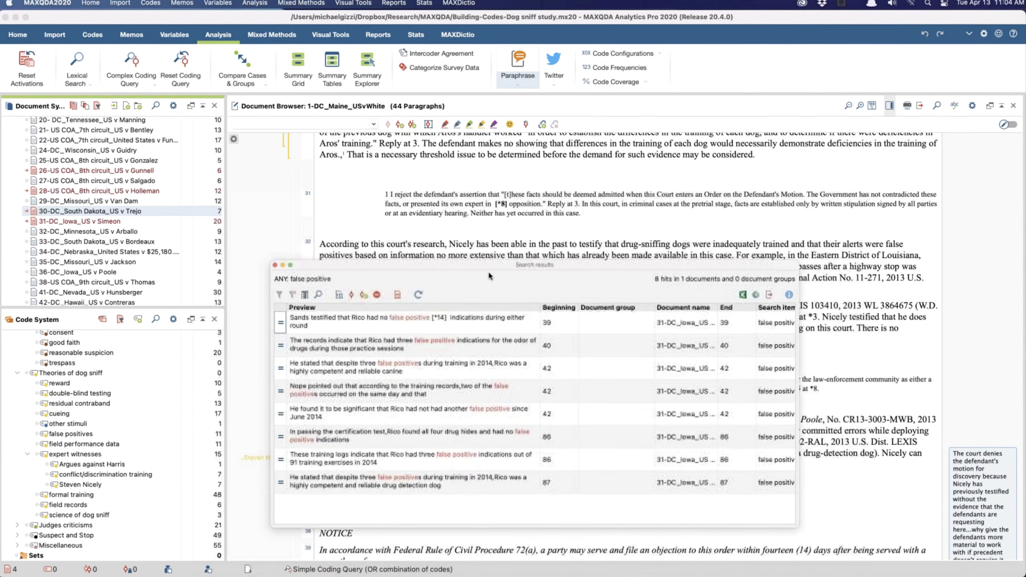
{"action": "left_click", "coordinate": [684, 326]}
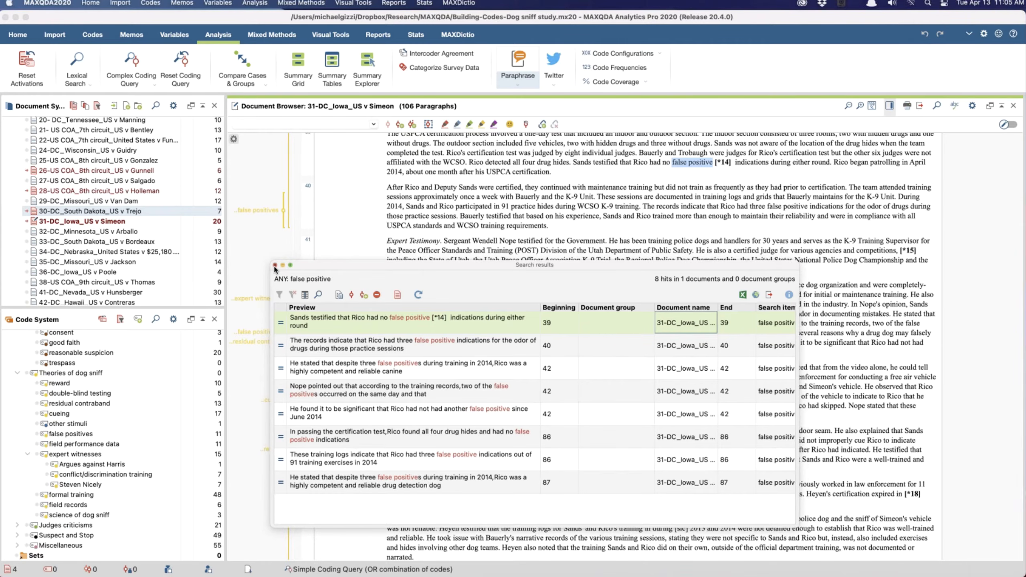
Step: Additionally activate the first Maine case (document 1) and the Vermont case numbered 4
{"action": "left_click", "coordinate": [69, 162]}
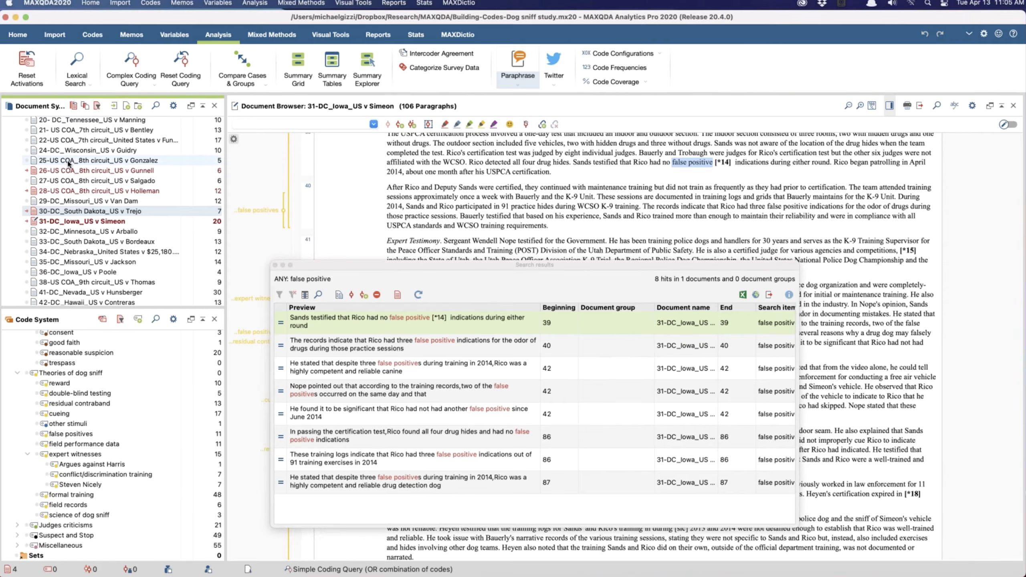
{"action": "scroll", "coordinate": [68, 162], "scroll_direction": "up", "scroll_amount": 5}
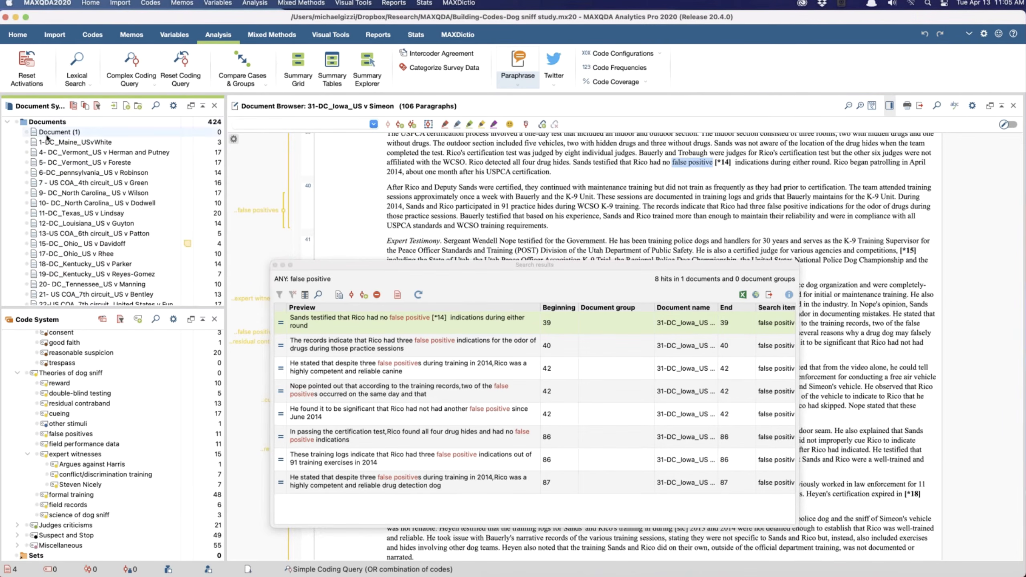
{"action": "left_click", "coordinate": [33, 146], "text": "super"}
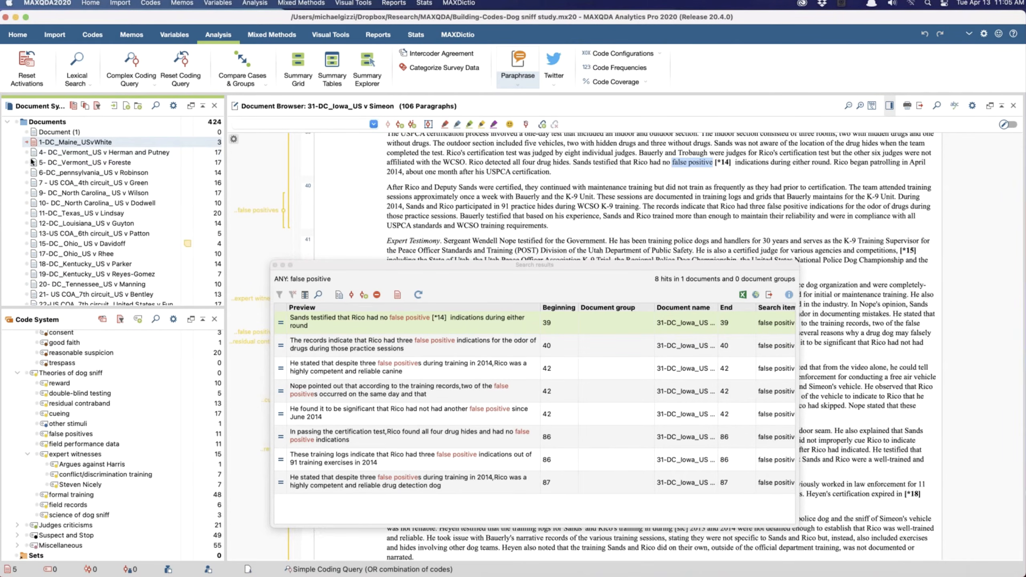
{"action": "left_click", "coordinate": [34, 217], "text": "shift"}
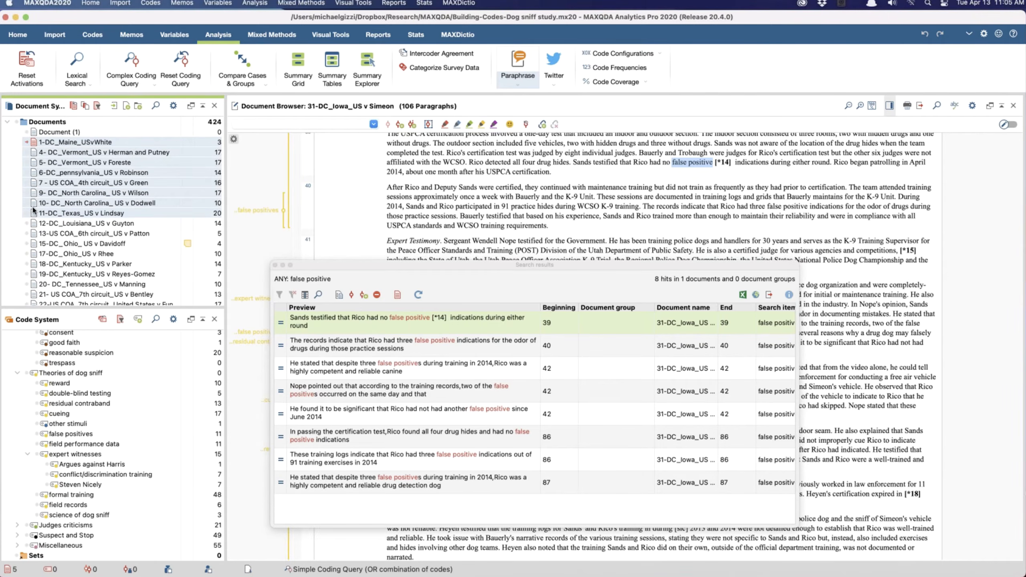
{"action": "left_click", "coordinate": [33, 153], "text": "super"}
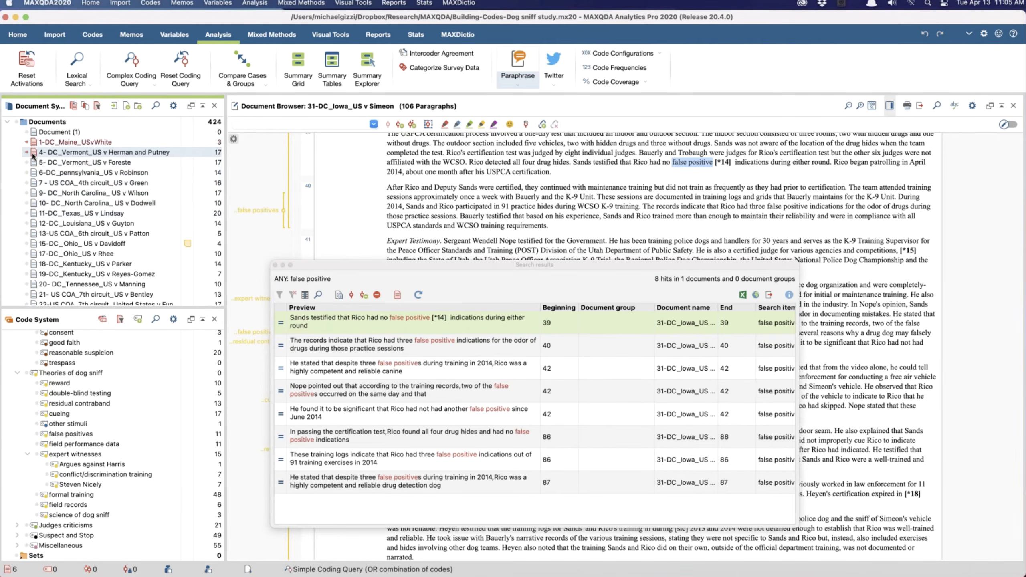
Step: Additionally activate the court case documents numbered 5, 6, 7, 9 and 10
{"action": "left_click", "coordinate": [33, 163], "text": "super"}
{"action": "left_click", "coordinate": [34, 173], "text": "super"}
{"action": "left_click", "coordinate": [33, 183], "text": "super"}
{"action": "left_click", "coordinate": [33, 193], "text": "super"}
{"action": "left_click", "coordinate": [34, 203], "text": "super"}
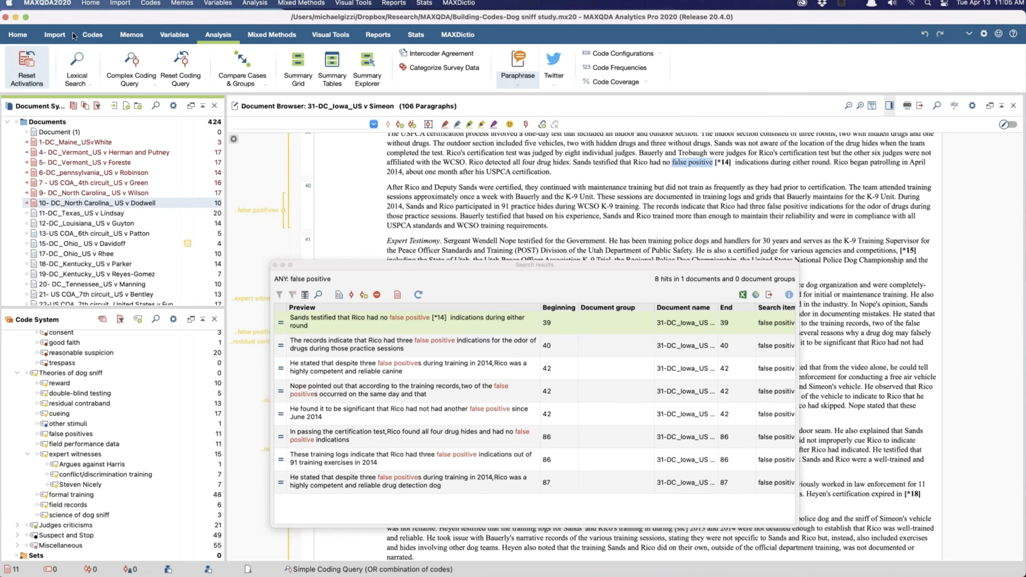
Step: Open the recent project Coding Project Data.mx20 and expand the Telephone press briefings document group to look through its transcripts
{"action": "left_click", "coordinate": [96, 5]}
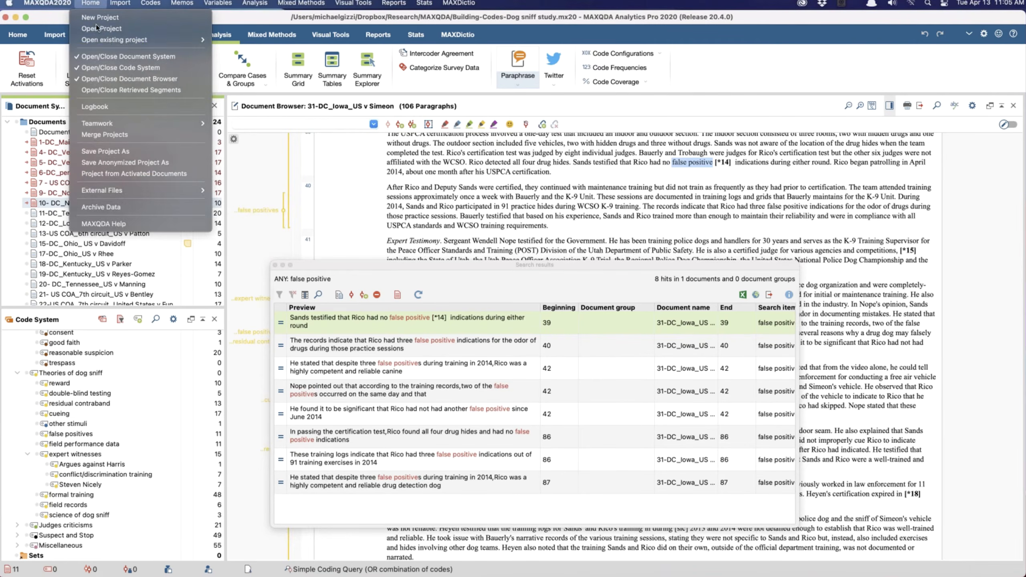
{"action": "mouse_move", "coordinate": [116, 41]}
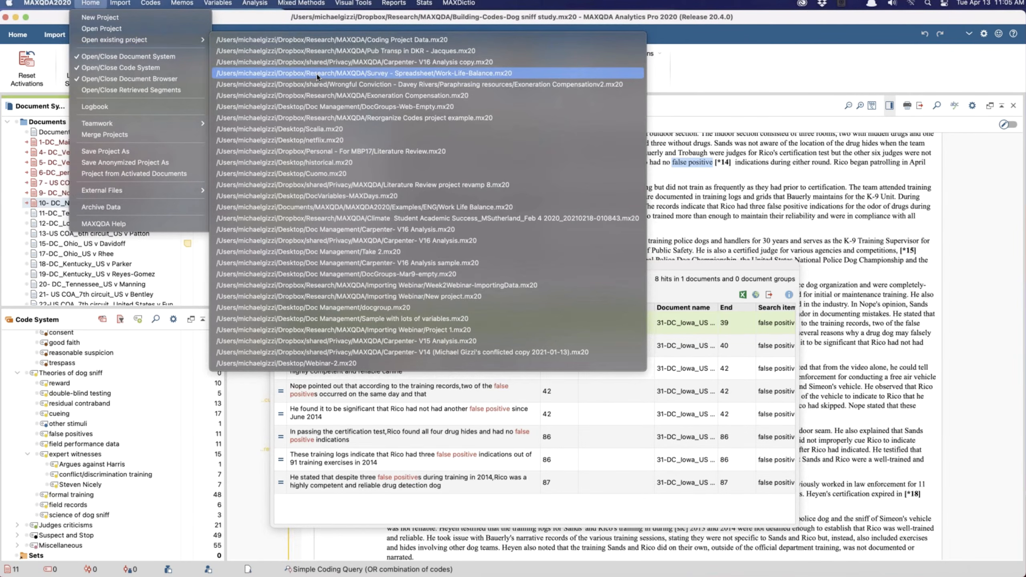
{"action": "left_click", "coordinate": [324, 40]}
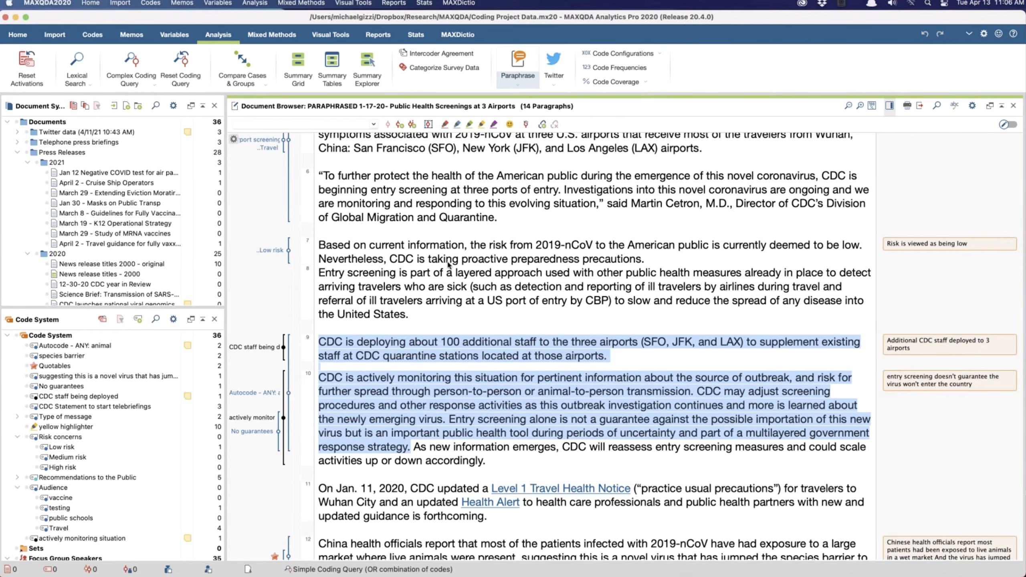
{"action": "scroll", "coordinate": [449, 265], "scroll_direction": "up", "scroll_amount": 3}
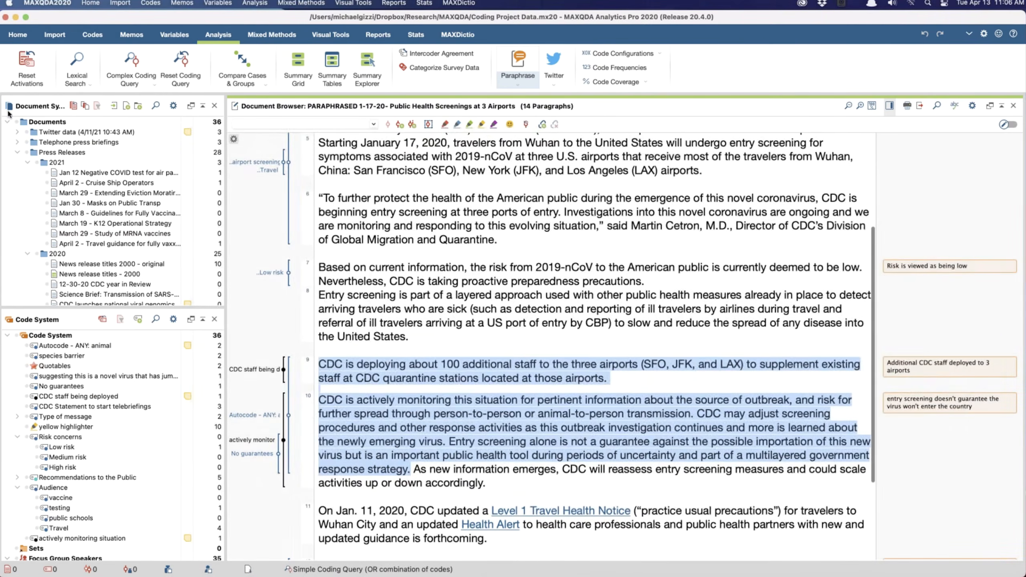
{"action": "left_click", "coordinate": [18, 142]}
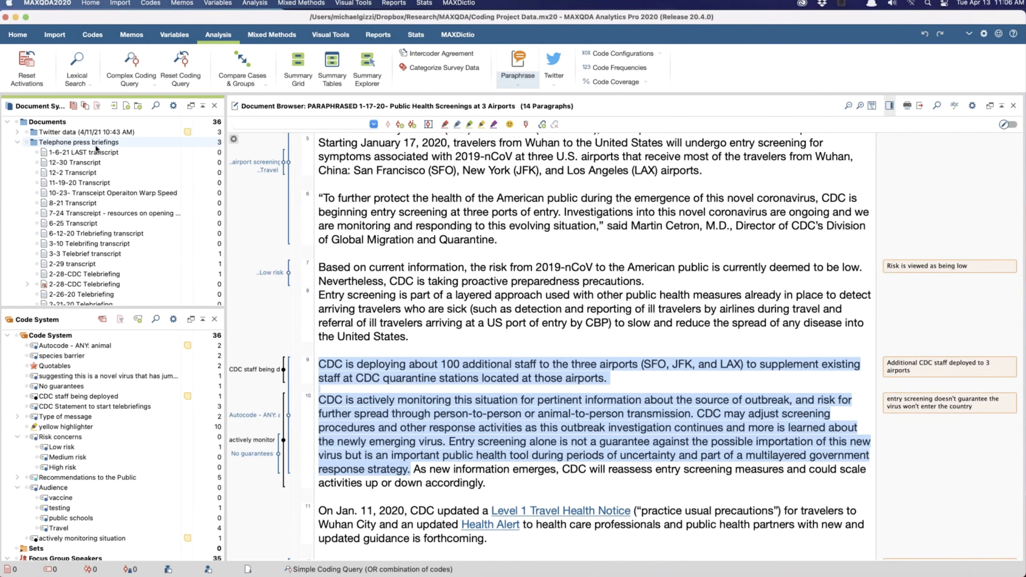
{"action": "scroll", "coordinate": [87, 182], "scroll_direction": "down", "scroll_amount": 2}
{"action": "scroll", "coordinate": [87, 182], "scroll_direction": "down", "scroll_amount": 2}
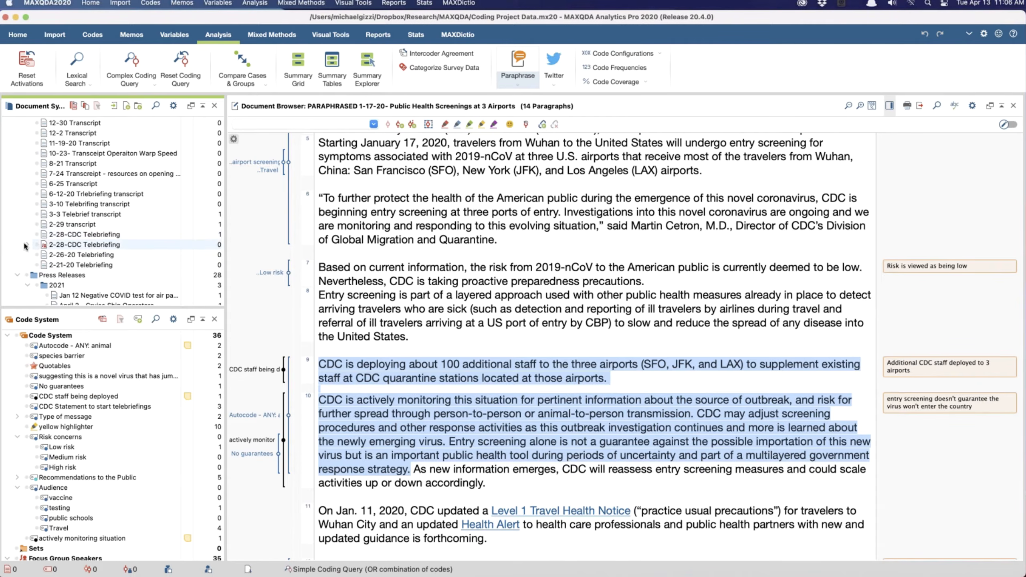
{"action": "scroll", "coordinate": [70, 355], "scroll_direction": "down", "scroll_amount": 2}
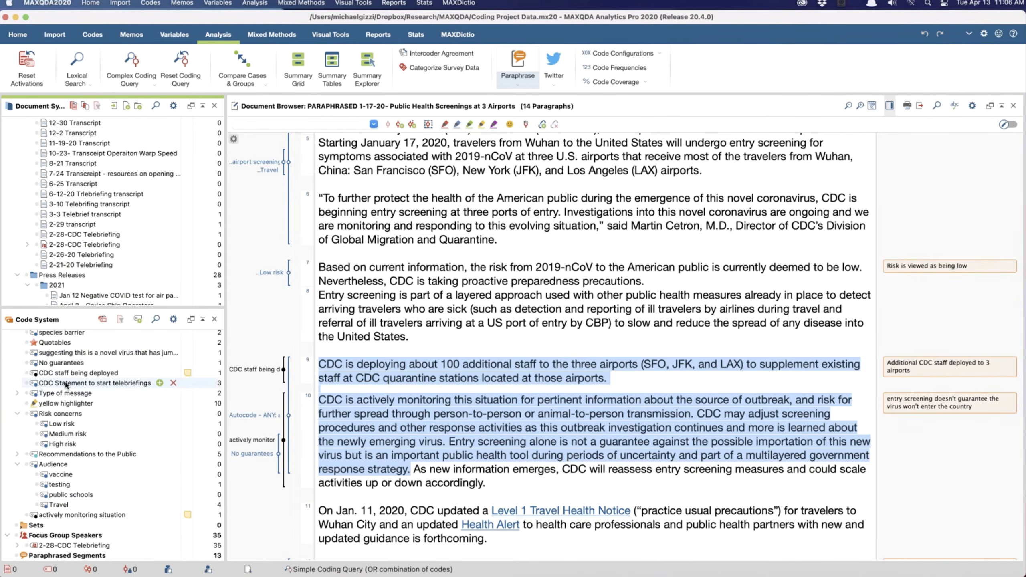
Step: List the segments coded "CDC Statement to start telebriefings", view each one in its transcript, and close the list
{"action": "double_click", "coordinate": [66, 385]}
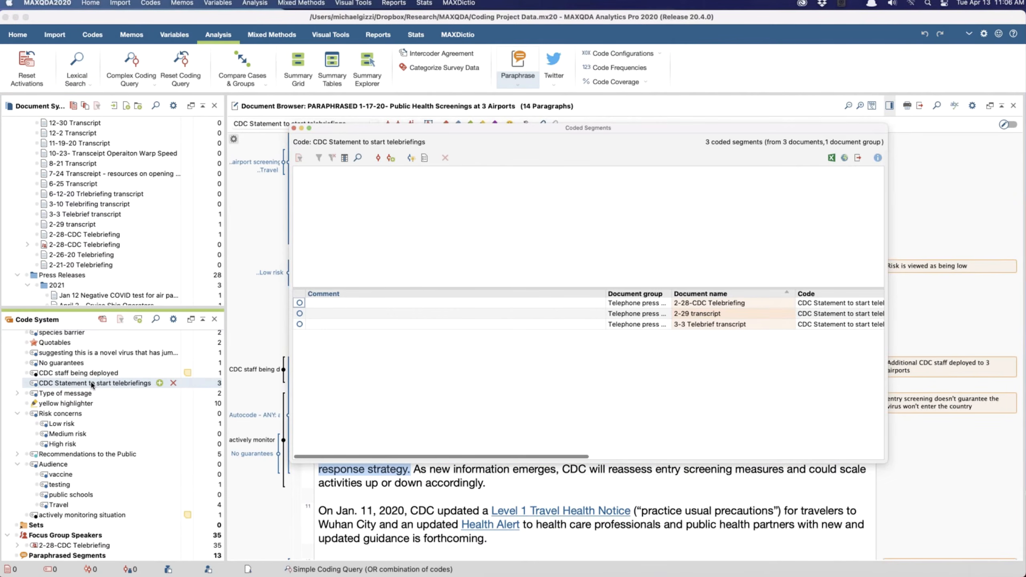
{"action": "left_click", "coordinate": [637, 297]}
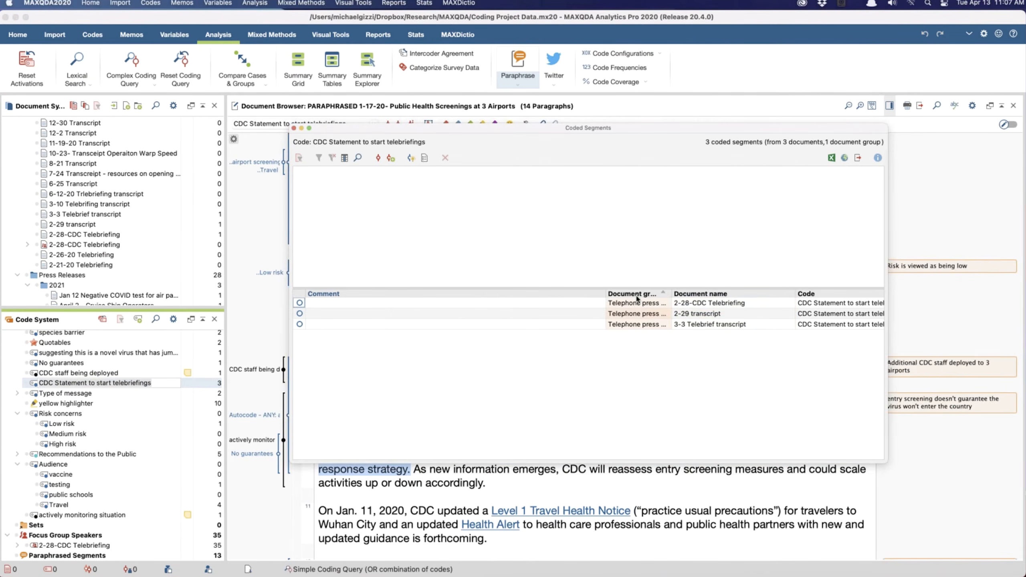
{"action": "left_click", "coordinate": [636, 313]}
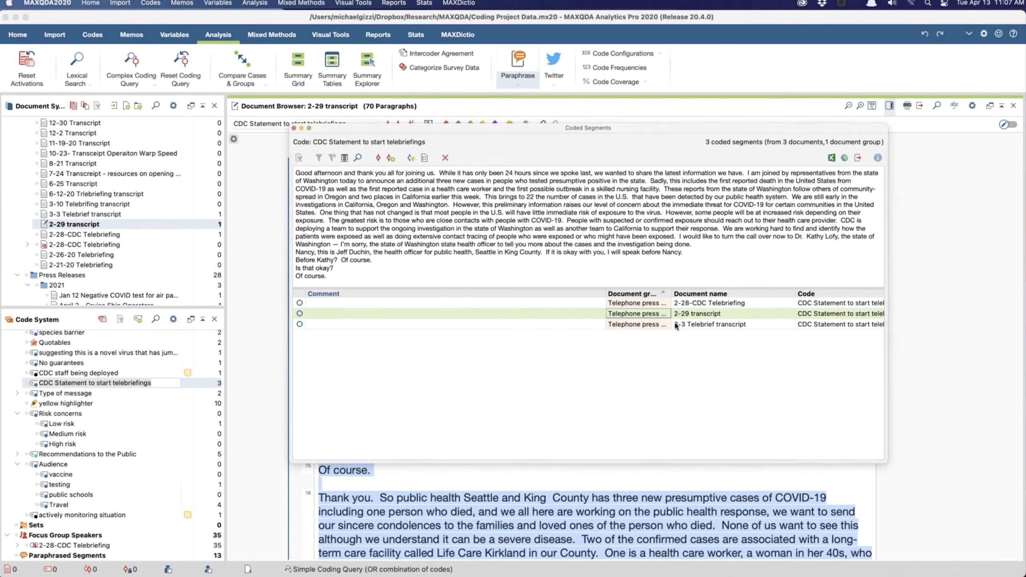
{"action": "left_click", "coordinate": [685, 325]}
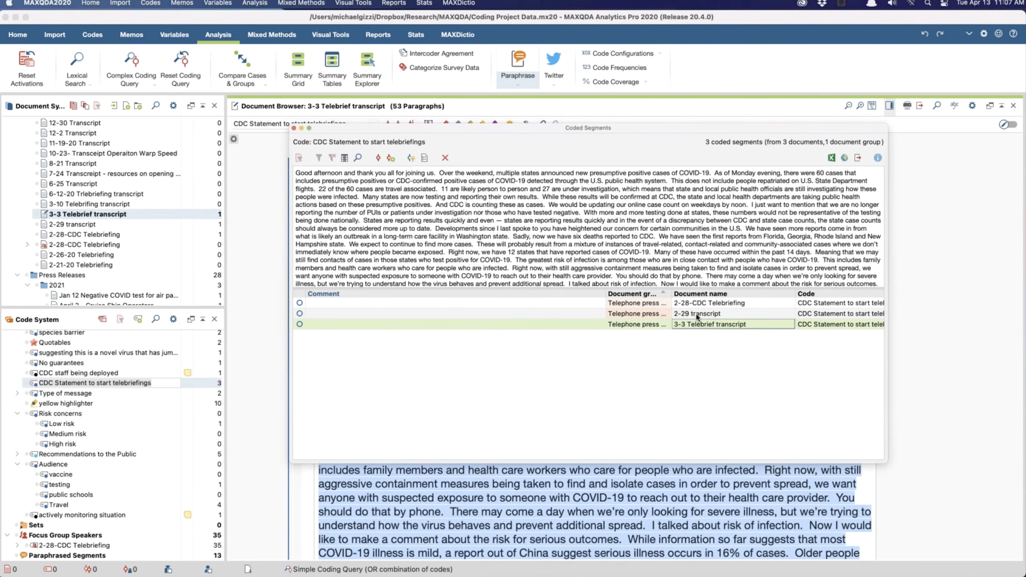
{"action": "left_click", "coordinate": [697, 317]}
{"action": "left_click", "coordinate": [692, 306]}
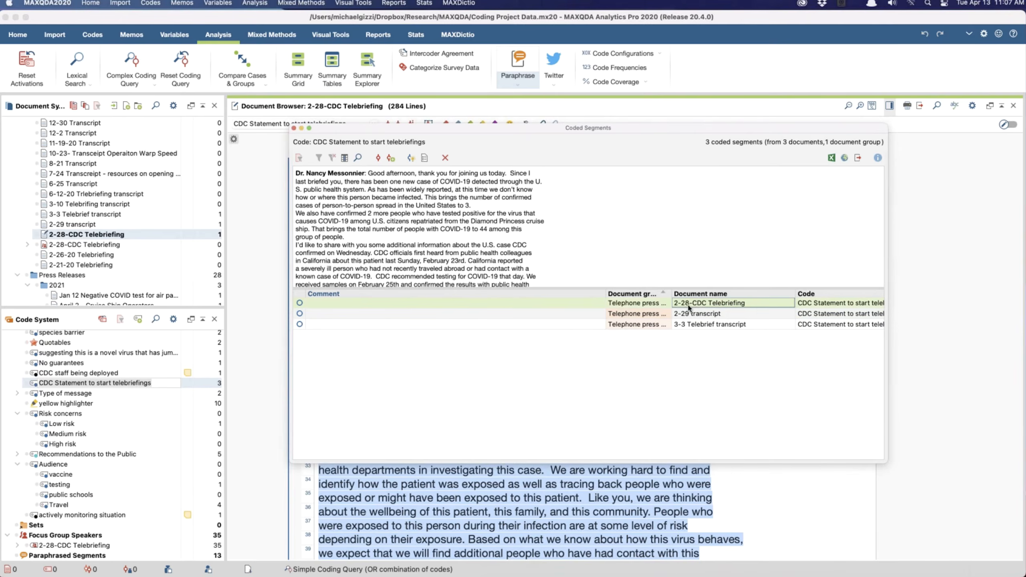
{"action": "scroll", "coordinate": [417, 218], "scroll_direction": "down", "scroll_amount": 2}
{"action": "scroll", "coordinate": [417, 218], "scroll_direction": "up", "scroll_amount": 2}
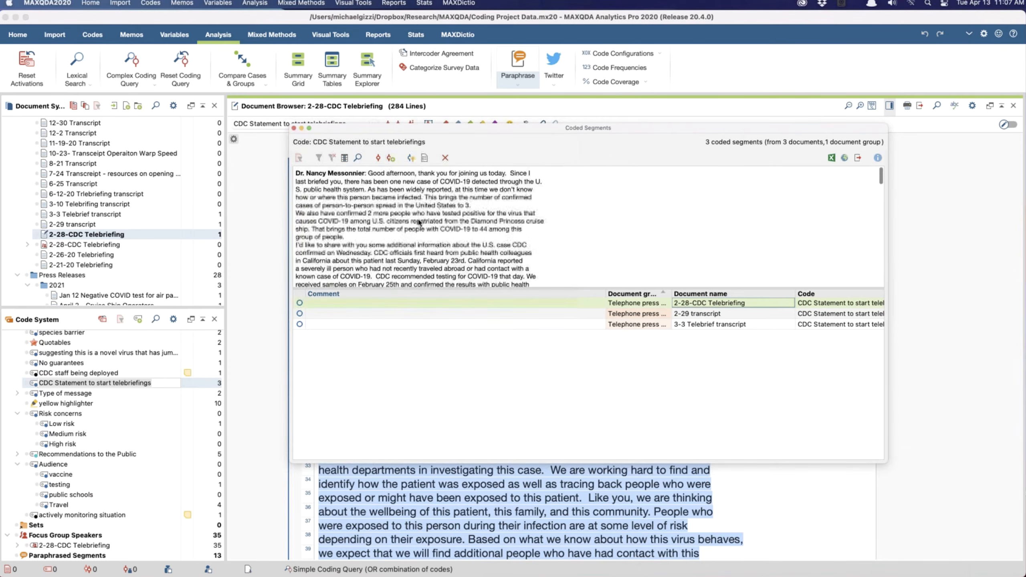
{"action": "left_click", "coordinate": [293, 129]}
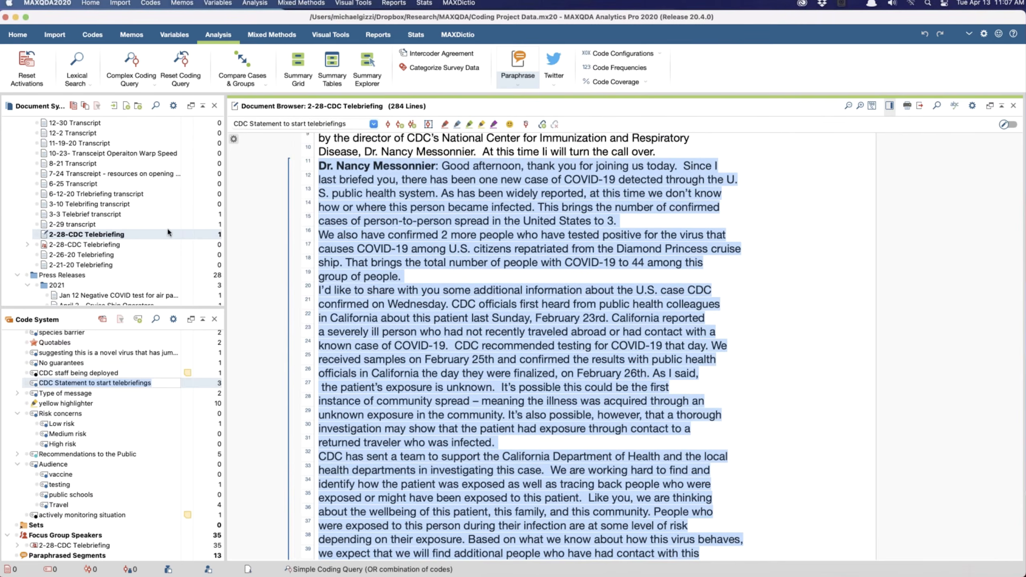
{"action": "left_click", "coordinate": [474, 275]}
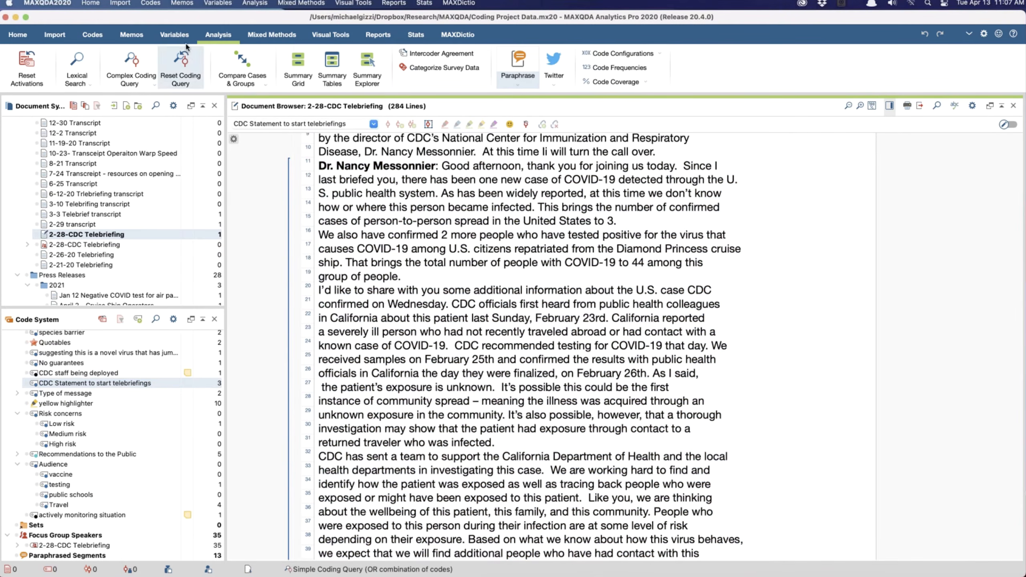
Step: View the "CDC Statement to start telebriefings" segments in the Smart Coding Tool and quit the tool
{"action": "left_click", "coordinate": [93, 36]}
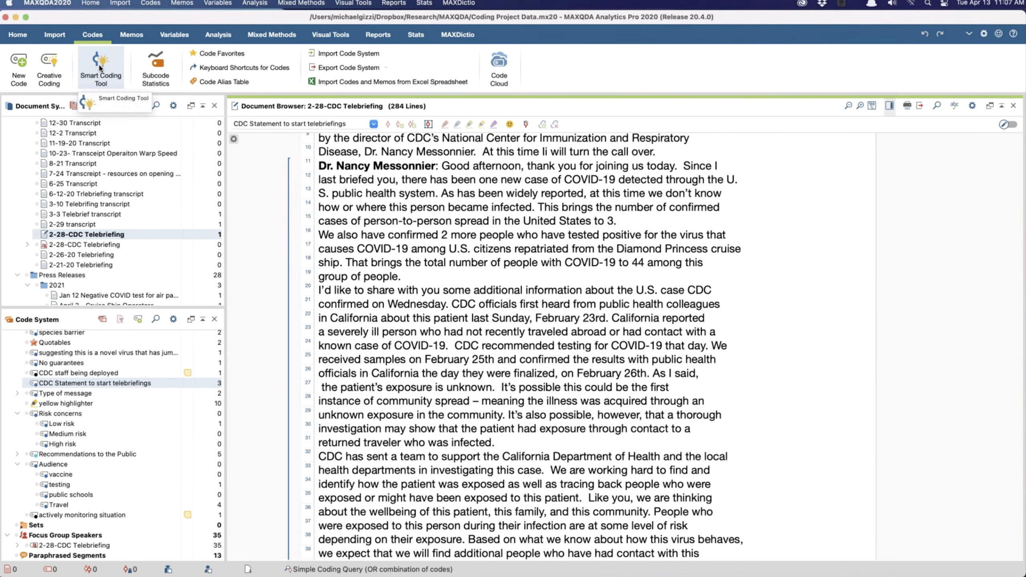
{"action": "left_click", "coordinate": [101, 68]}
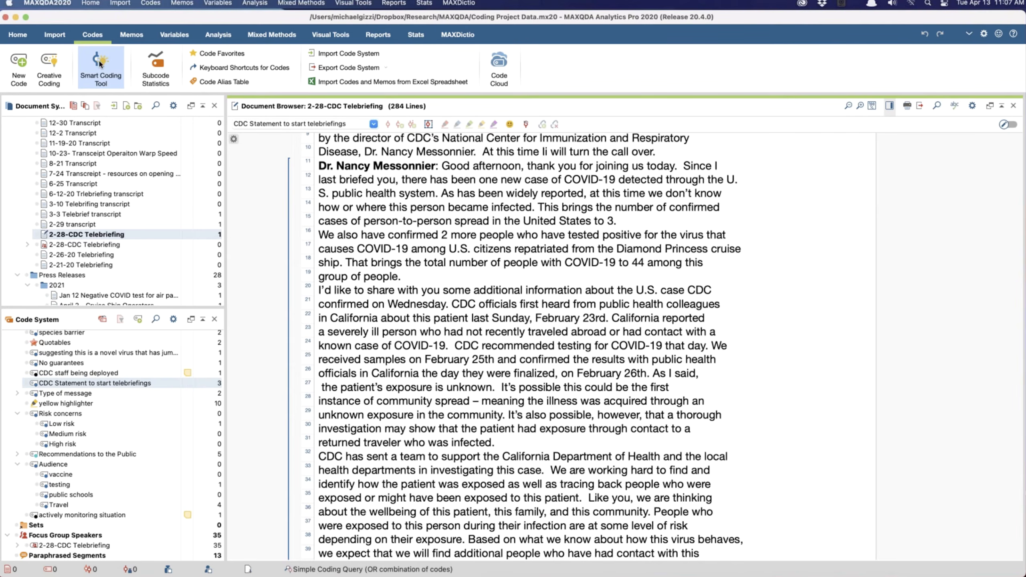
{"action": "left_click", "coordinate": [101, 70]}
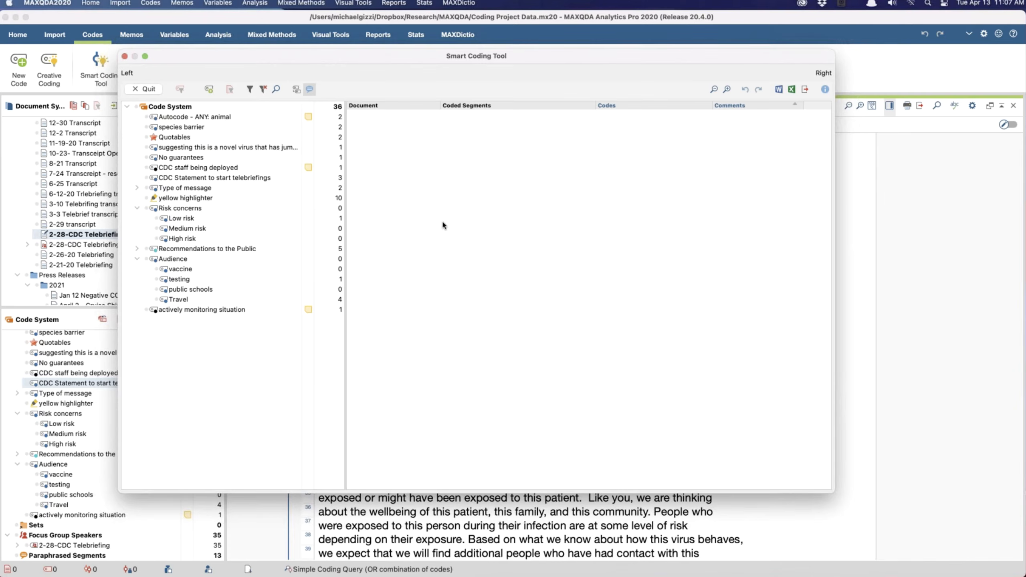
{"action": "left_click_drag", "start_coordinate": [341, 55], "coordinate": [385, 63]}
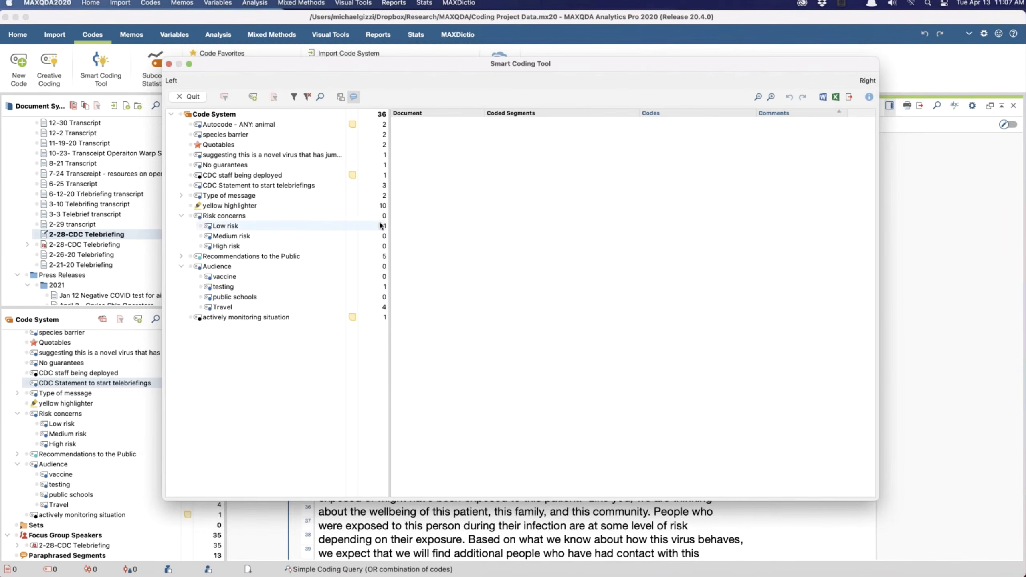
{"action": "left_click", "coordinate": [229, 186]}
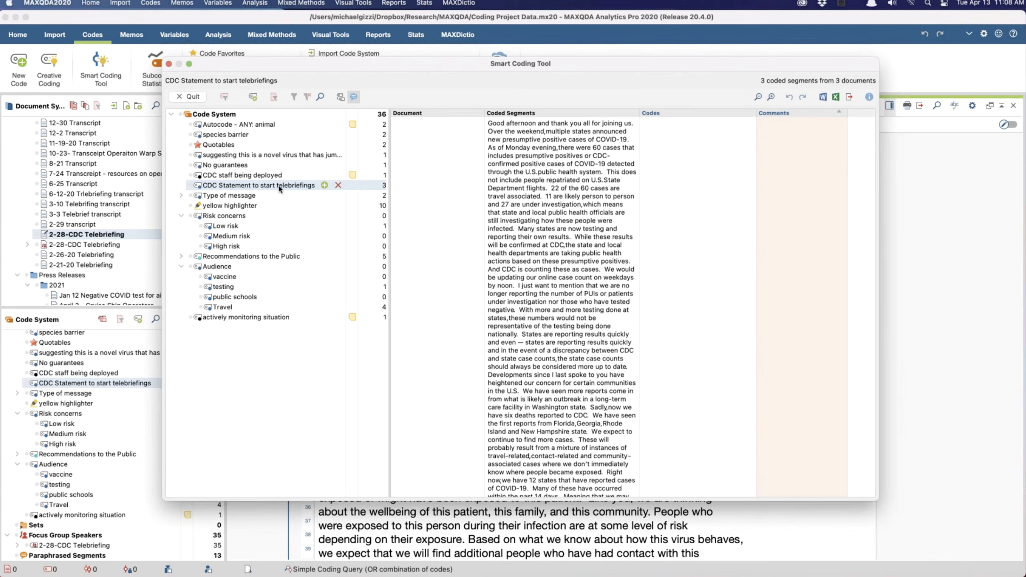
{"action": "left_click", "coordinate": [189, 97]}
Step: Open the recent project Work-Life-Balance.mx20 from the Survey - Spreadsheet folder
{"action": "left_click", "coordinate": [91, 3]}
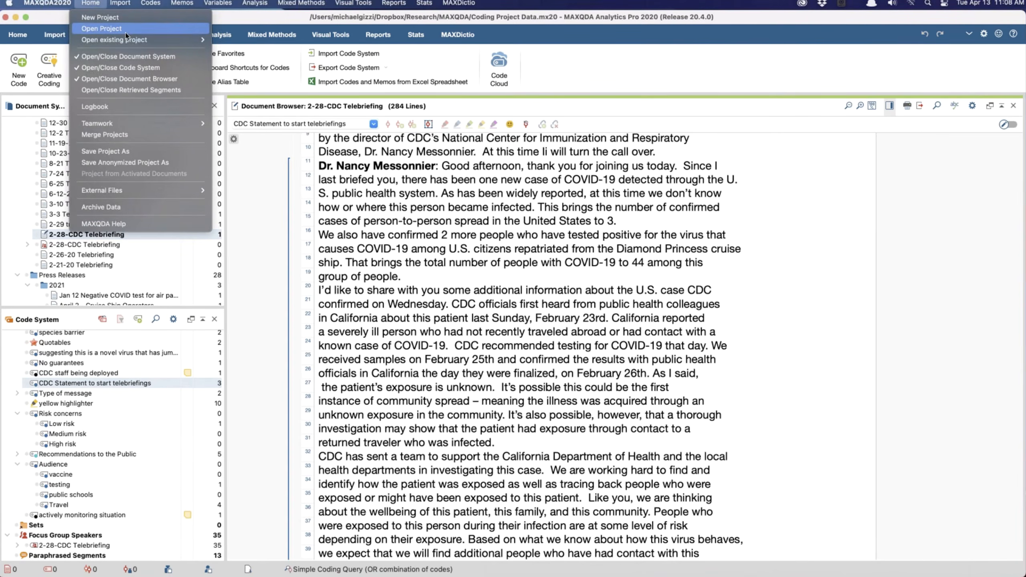
{"action": "mouse_move", "coordinate": [127, 40]}
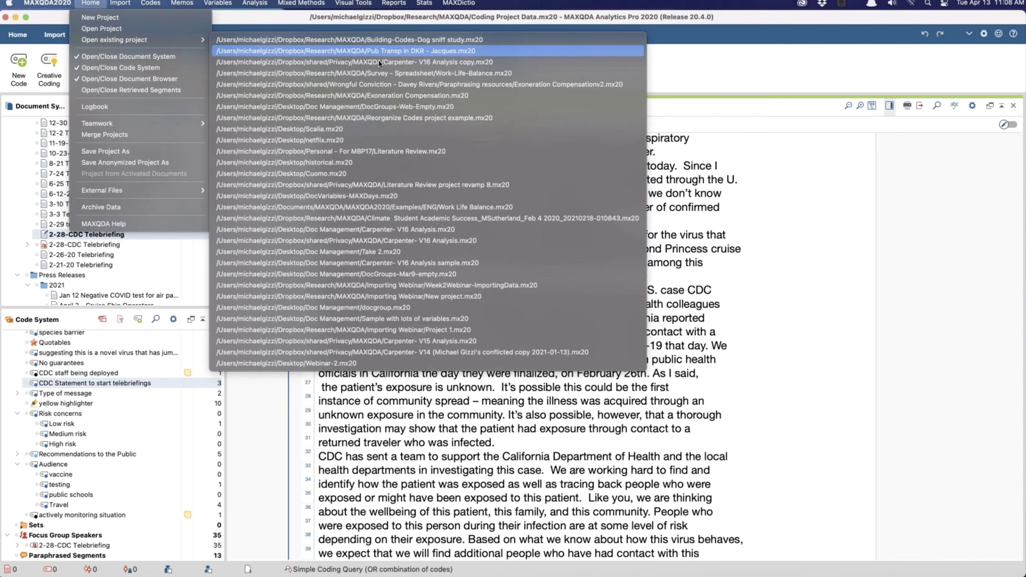
{"action": "left_click", "coordinate": [390, 73]}
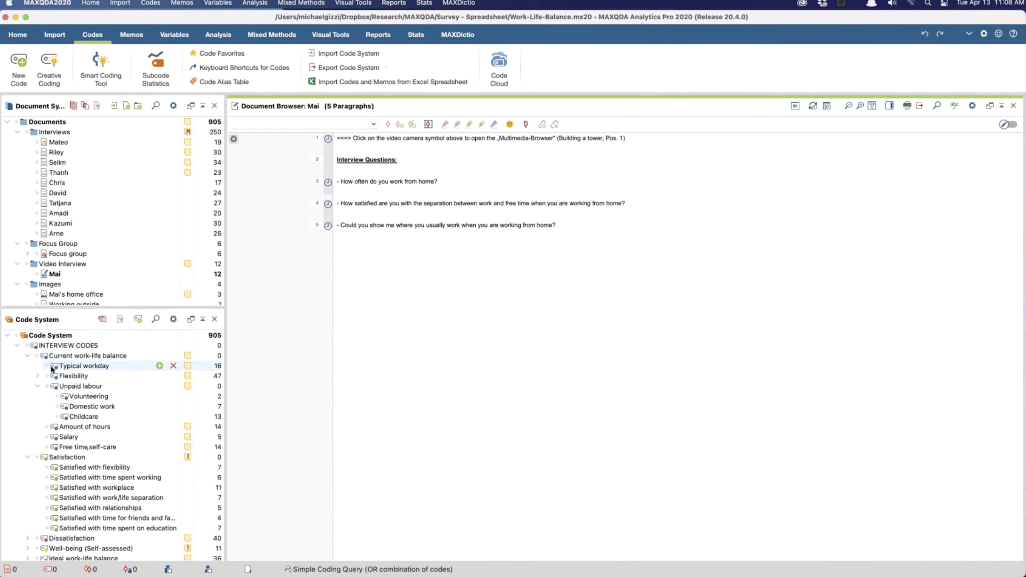
{"action": "left_click", "coordinate": [83, 369]}
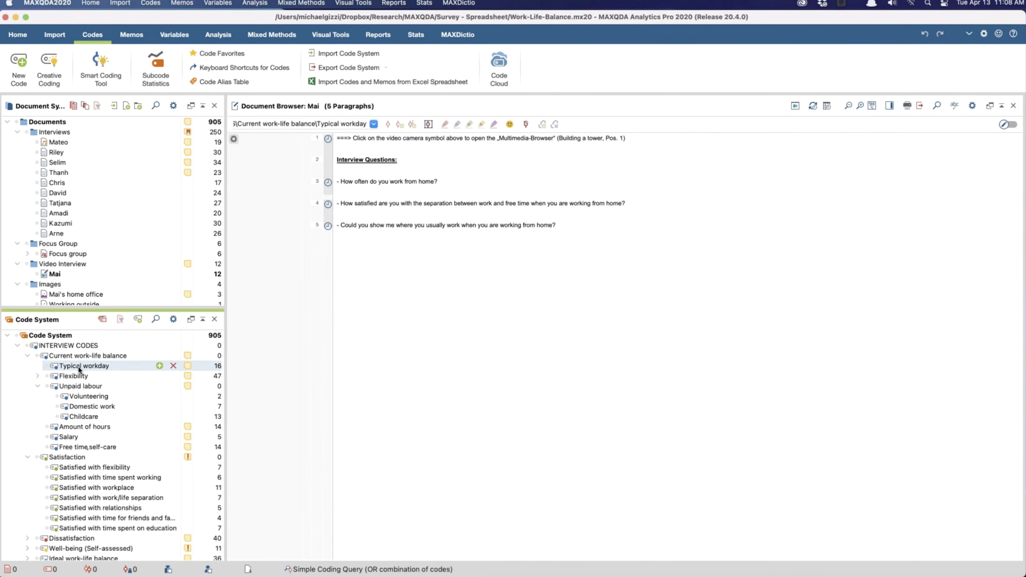
{"action": "left_click", "coordinate": [54, 366]}
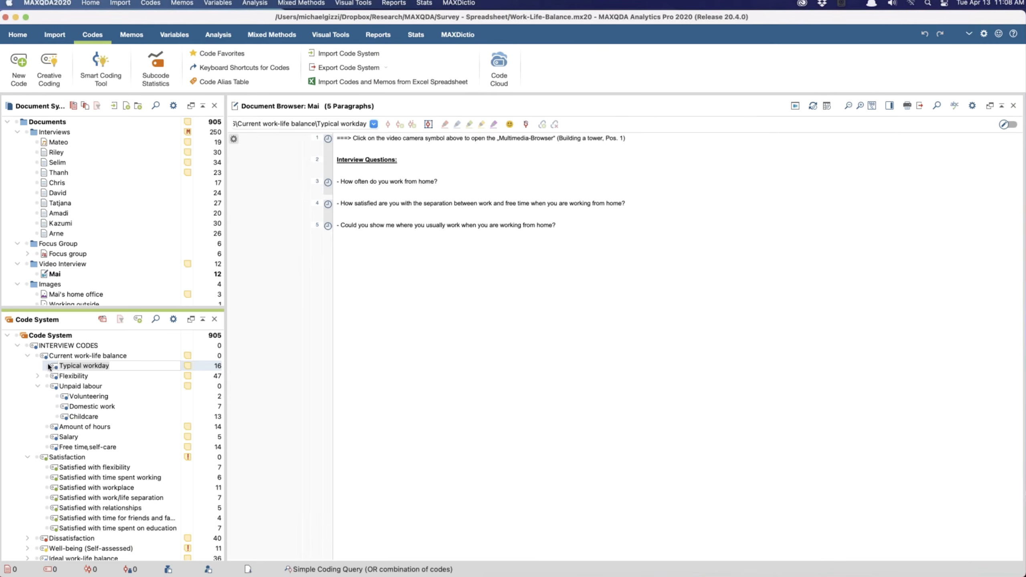
{"action": "left_click", "coordinate": [54, 366]}
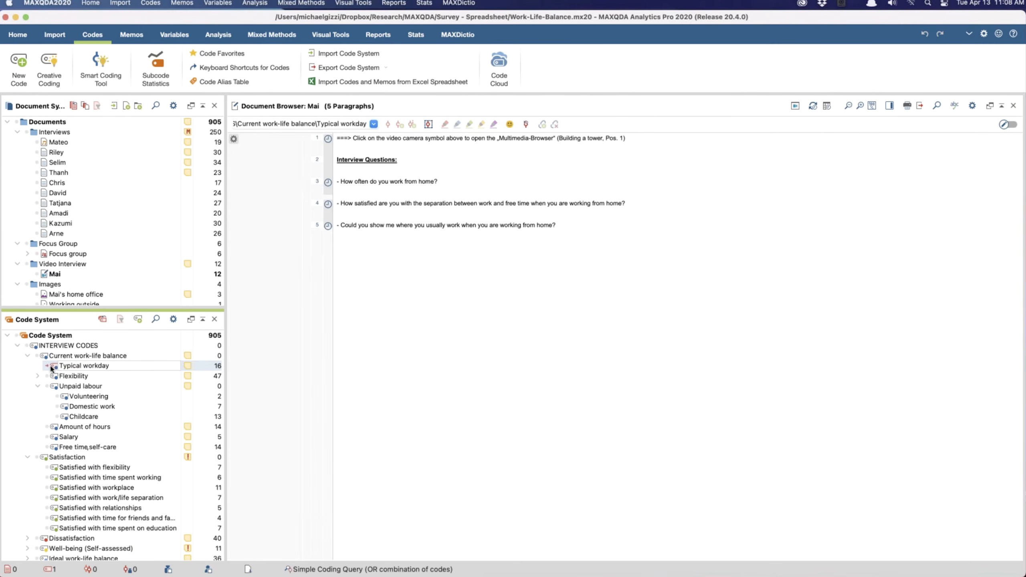
{"action": "left_click", "coordinate": [69, 380]}
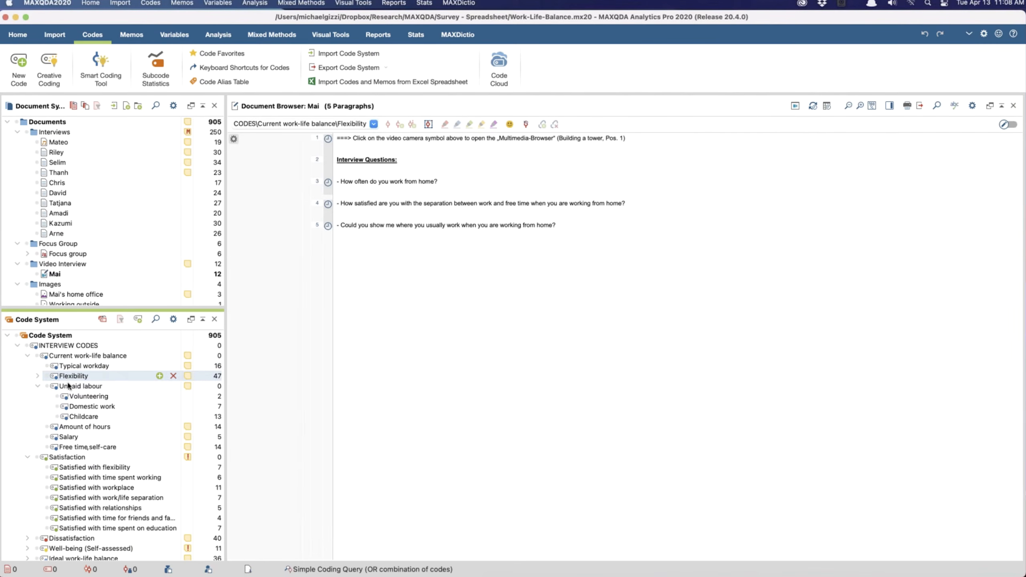
{"action": "scroll", "coordinate": [75, 222], "scroll_direction": "down", "scroll_amount": 10}
{"action": "scroll", "coordinate": [74, 221], "scroll_direction": "up", "scroll_amount": 10}
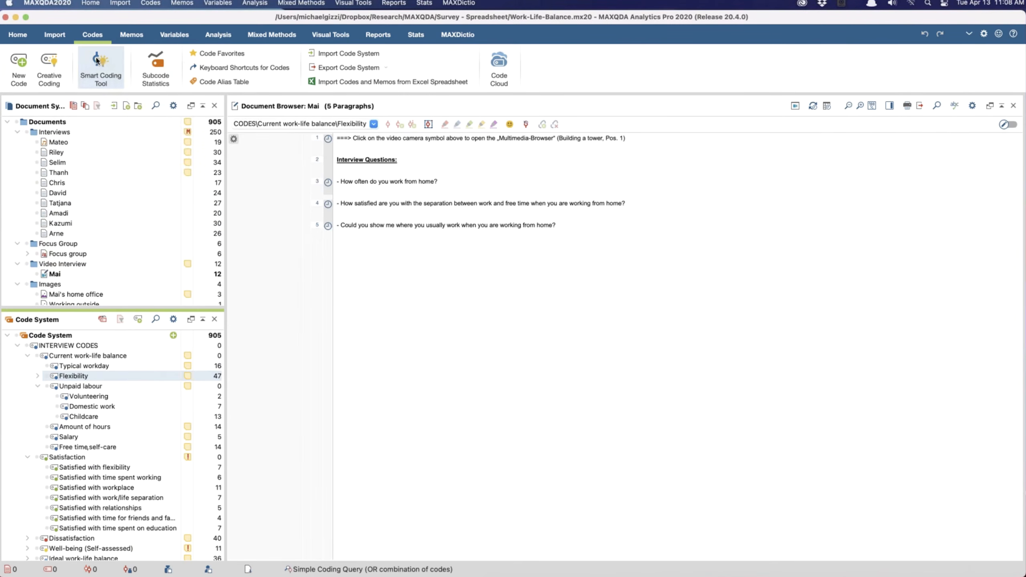
Step: Review the "Typical workday" segments in the Smart Coding Tool, show the first one in its interview, and quit the tool
{"action": "left_click", "coordinate": [97, 61]}
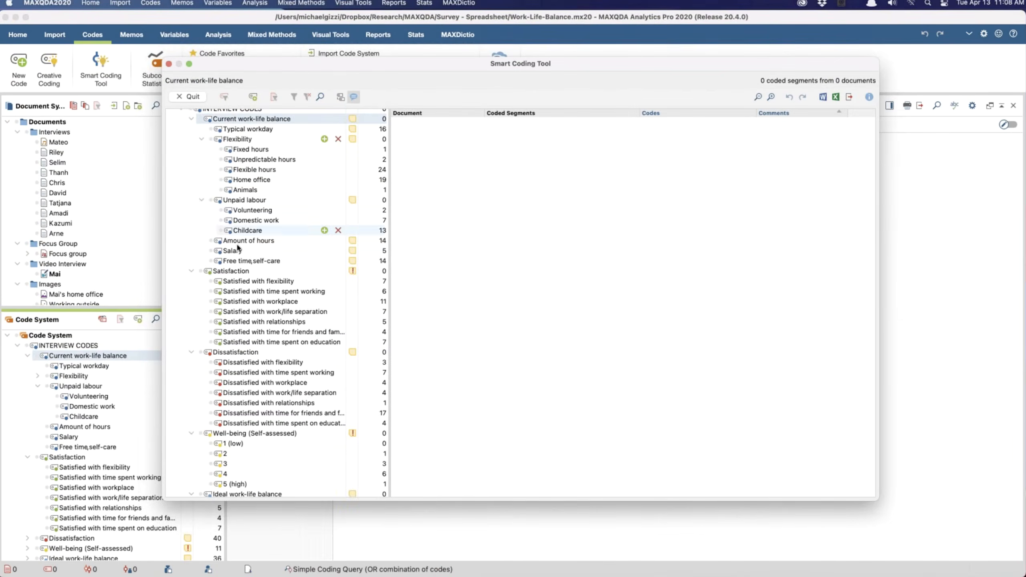
{"action": "scroll", "coordinate": [237, 243], "scroll_direction": "up", "scroll_amount": 2}
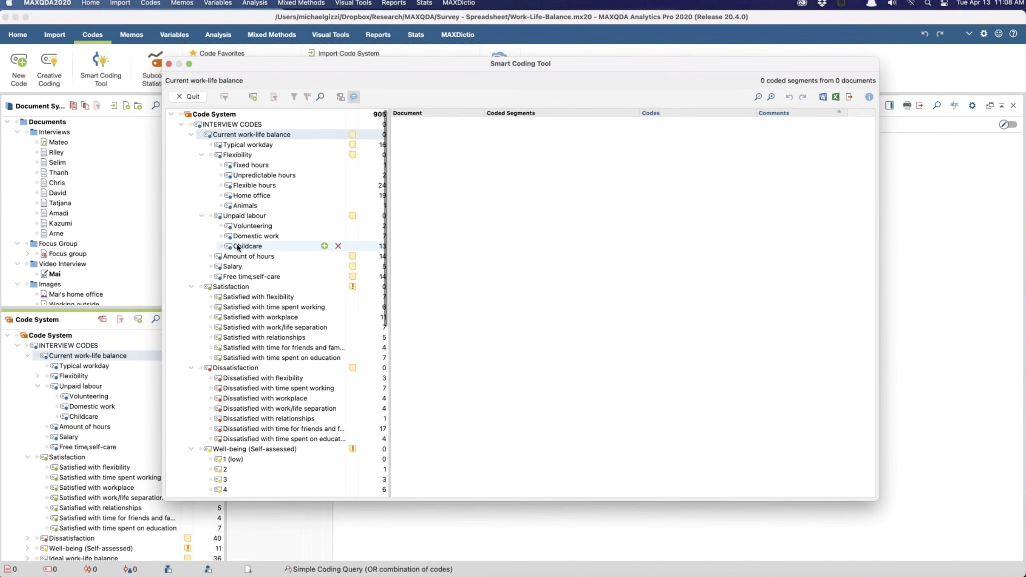
{"action": "left_click", "coordinate": [250, 148]}
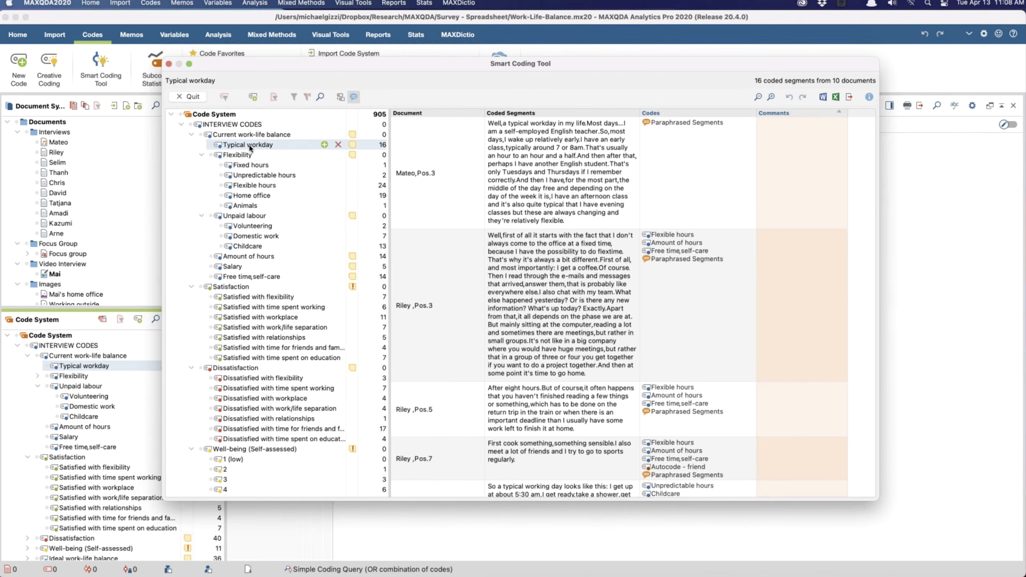
{"action": "left_click_drag", "start_coordinate": [608, 61], "coordinate": [568, 63]}
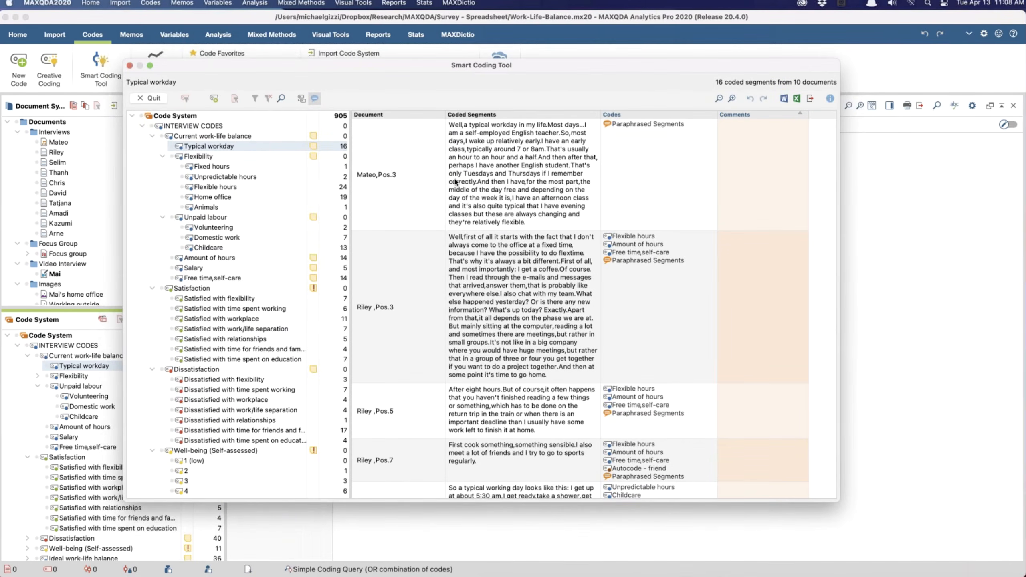
{"action": "left_click", "coordinate": [356, 226]}
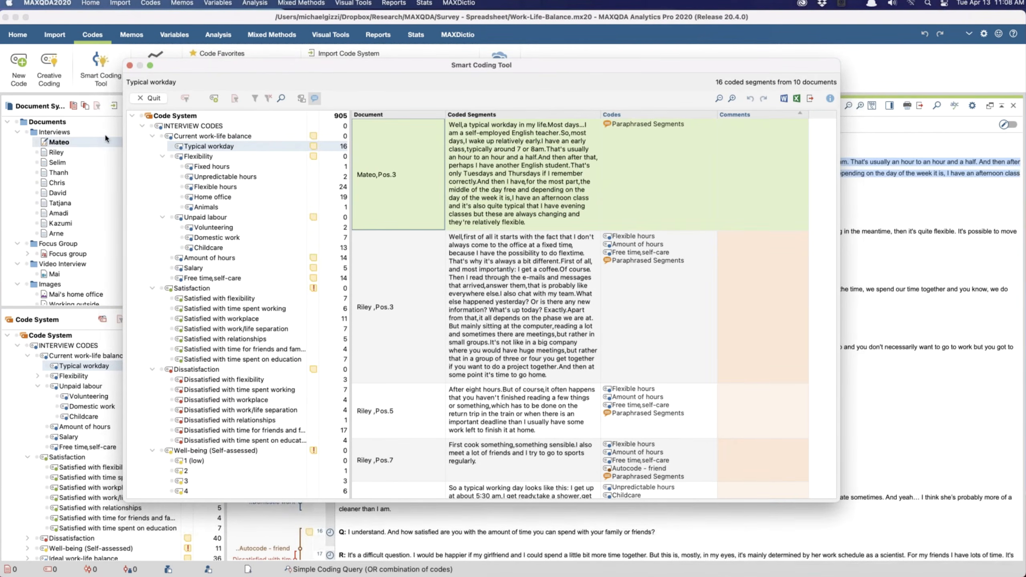
{"action": "left_click", "coordinate": [153, 99]}
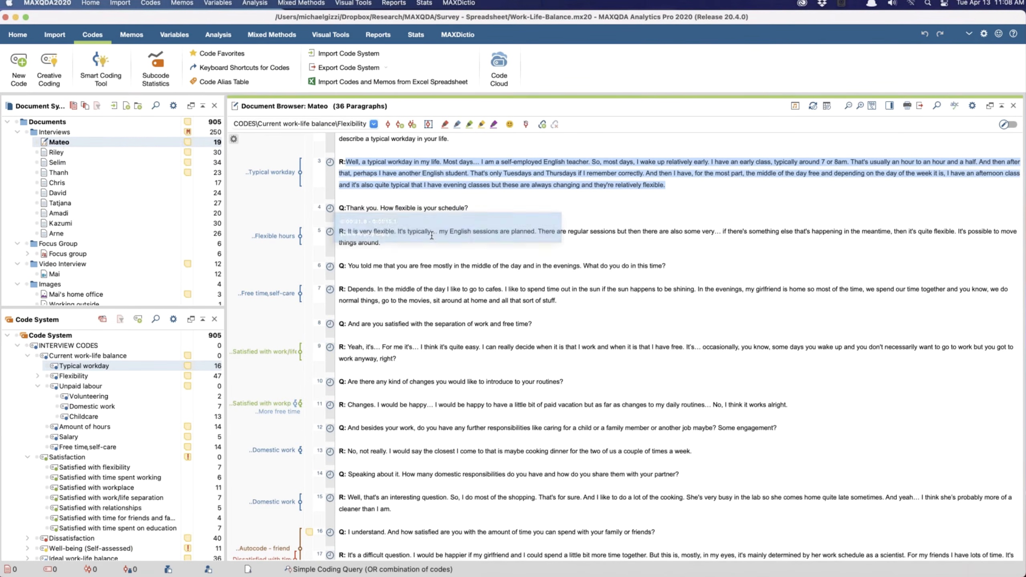
Step: Look through the coded passages at the start of the first interview
{"action": "scroll", "coordinate": [476, 269], "scroll_direction": "up", "scroll_amount": 2}
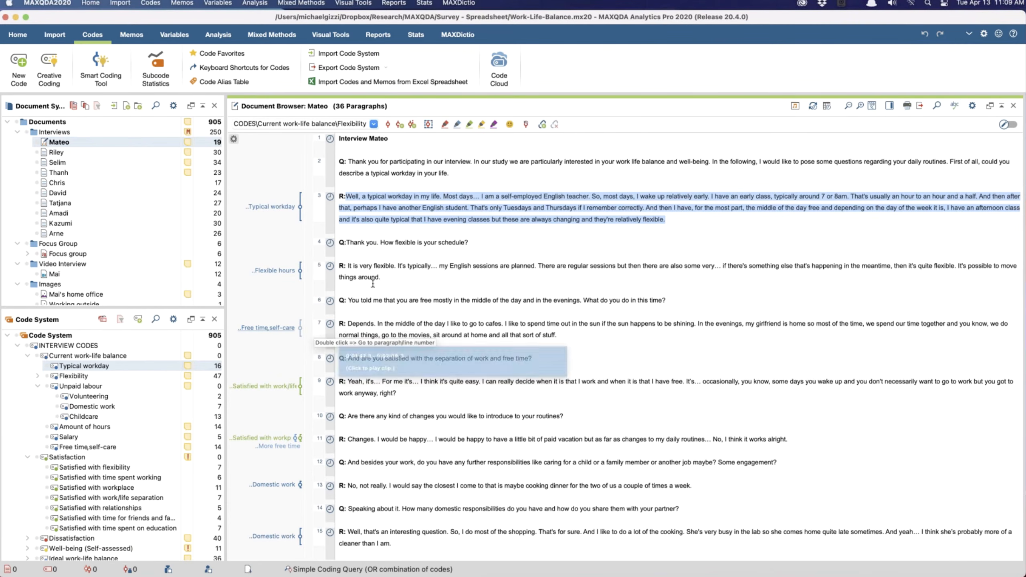
{"action": "scroll", "coordinate": [361, 263], "scroll_direction": "down", "scroll_amount": 3}
{"action": "scroll", "coordinate": [362, 263], "scroll_direction": "up", "scroll_amount": 3}
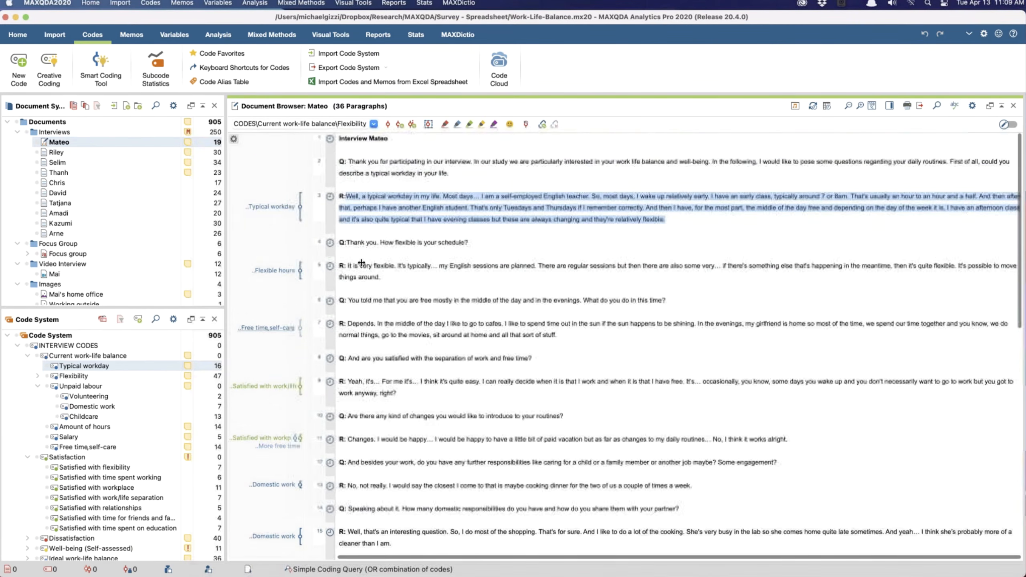
Step: Open the second interview and select the question and answer on the typical workday in paragraphs 2 and 3
{"action": "left_click", "coordinate": [56, 153]}
{"action": "double_click", "coordinate": [56, 152]}
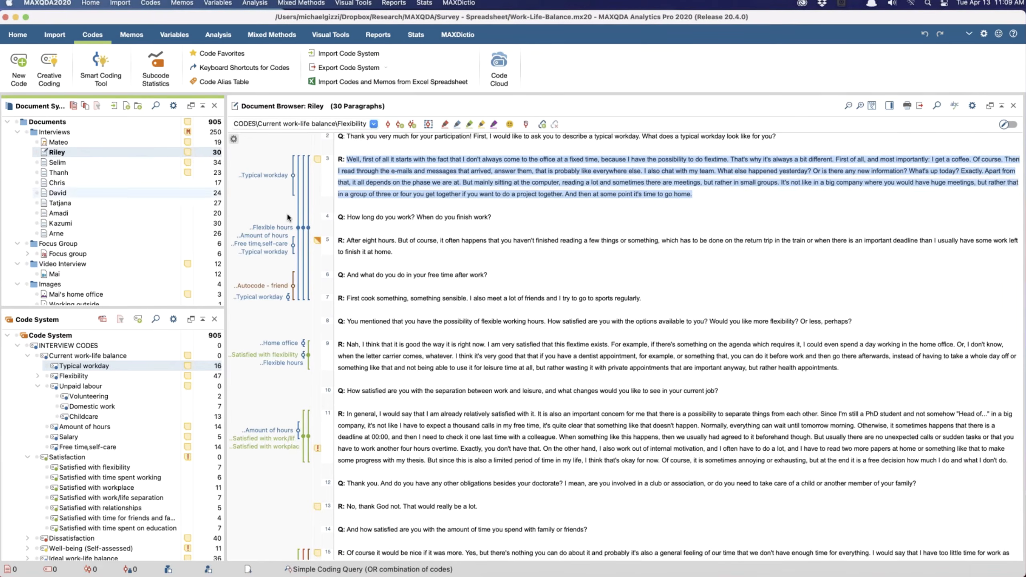
{"action": "scroll", "coordinate": [364, 170], "scroll_direction": "up", "scroll_amount": 1}
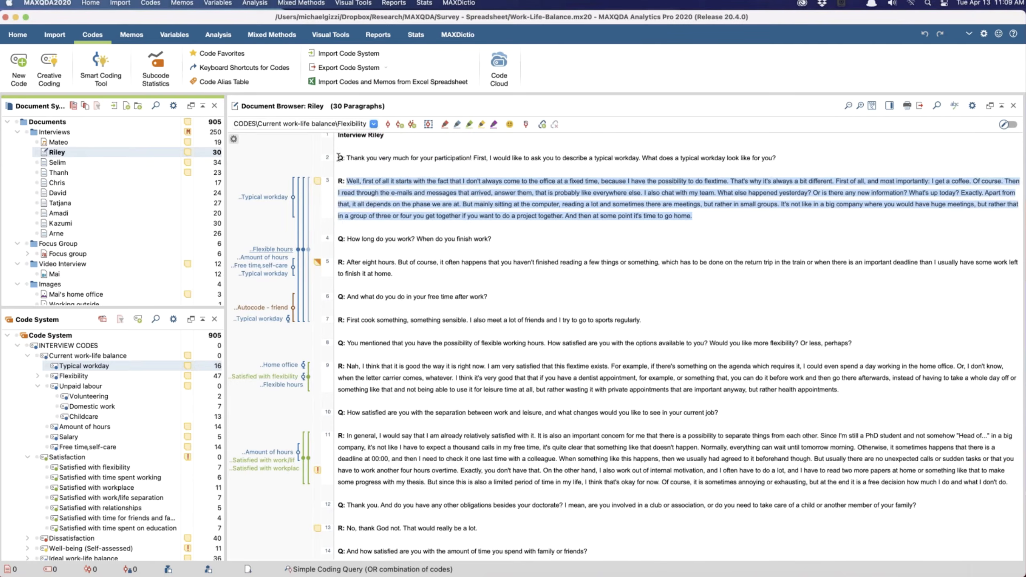
{"action": "triple_click", "coordinate": [371, 159]}
{"action": "left_click_drag", "start_coordinate": [375, 169], "coordinate": [366, 225]}
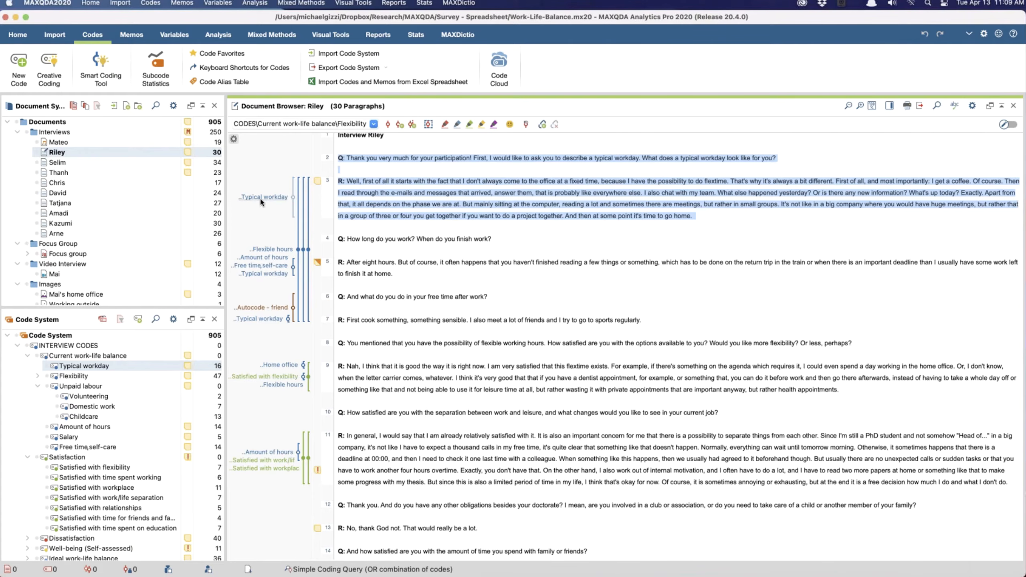
{"action": "mouse_move", "coordinate": [273, 207]}
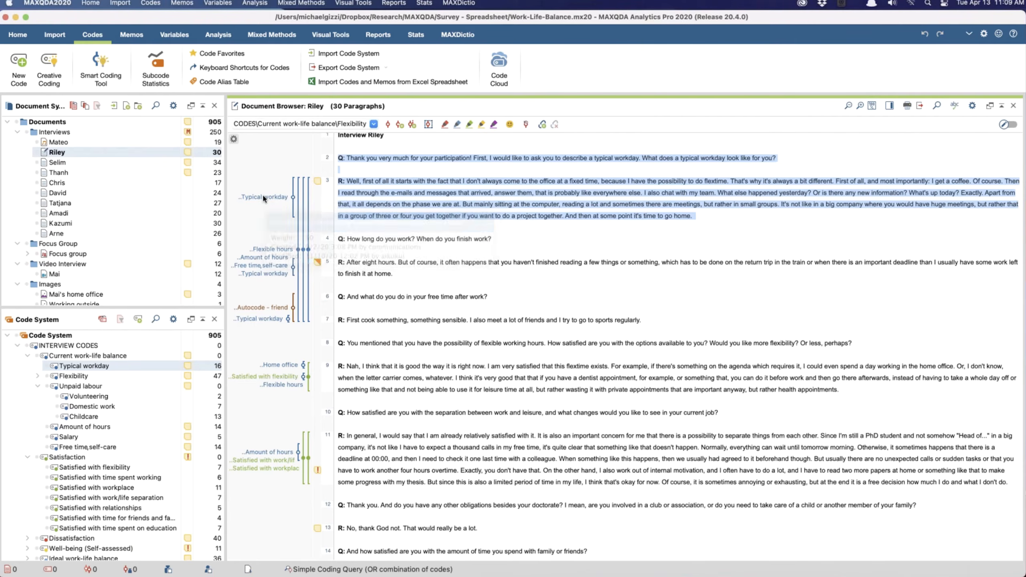
Step: Open the third and fourth interviews in turn and view the passages coded "Typical workday" in each
{"action": "double_click", "coordinate": [57, 162]}
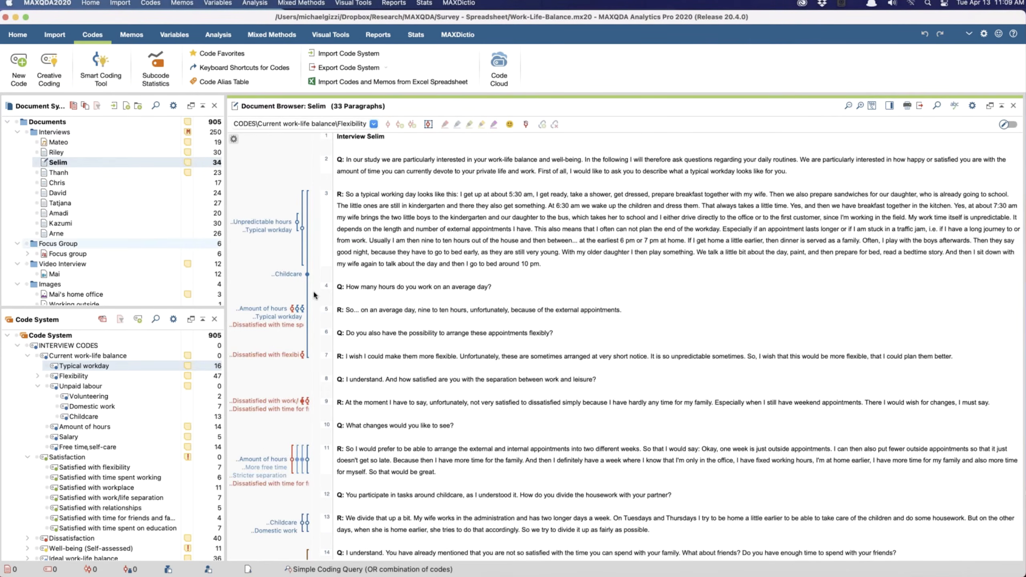
{"action": "double_click", "coordinate": [68, 173]}
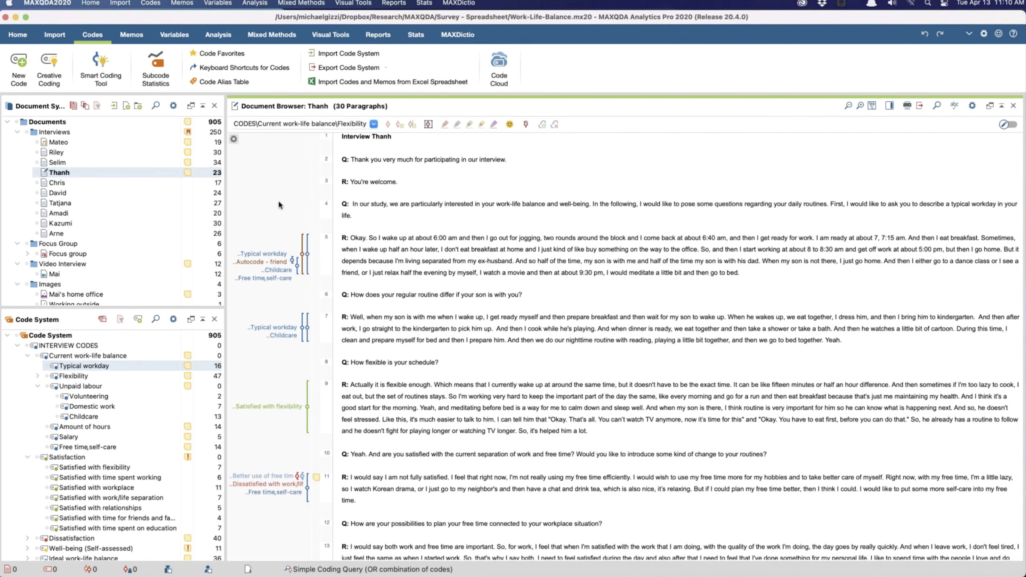
{"action": "scroll", "coordinate": [435, 270], "scroll_direction": "up", "scroll_amount": 1}
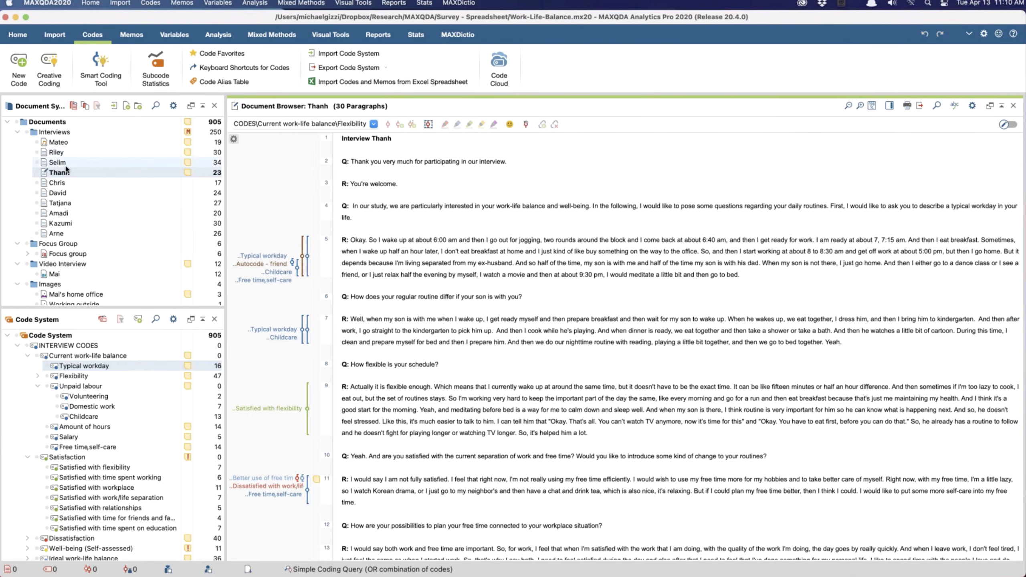
Step: List the "Typical workday" segments in the Smart Coding Tool and read through them across all interviews
{"action": "left_click", "coordinate": [104, 59]}
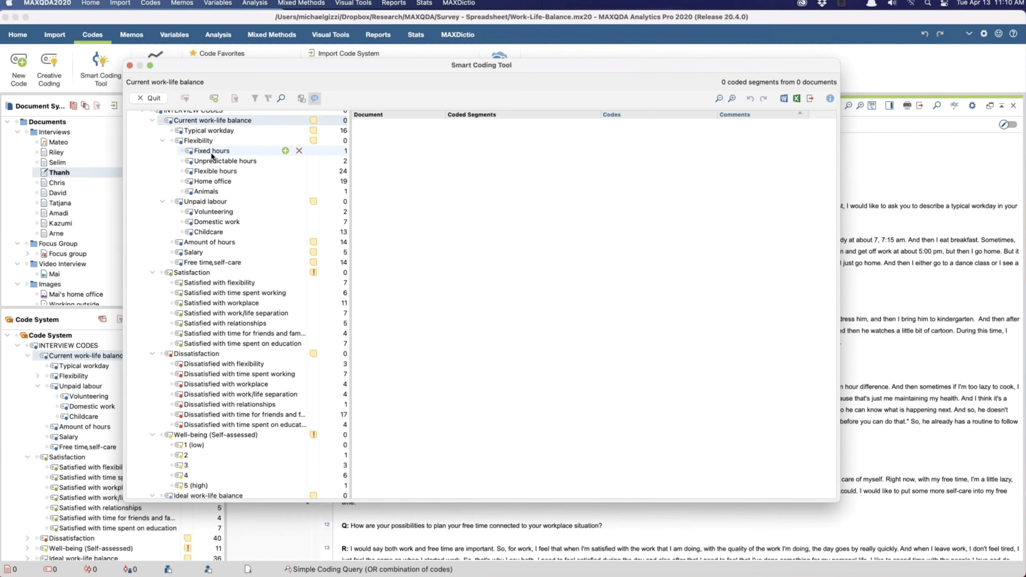
{"action": "left_click", "coordinate": [210, 131]}
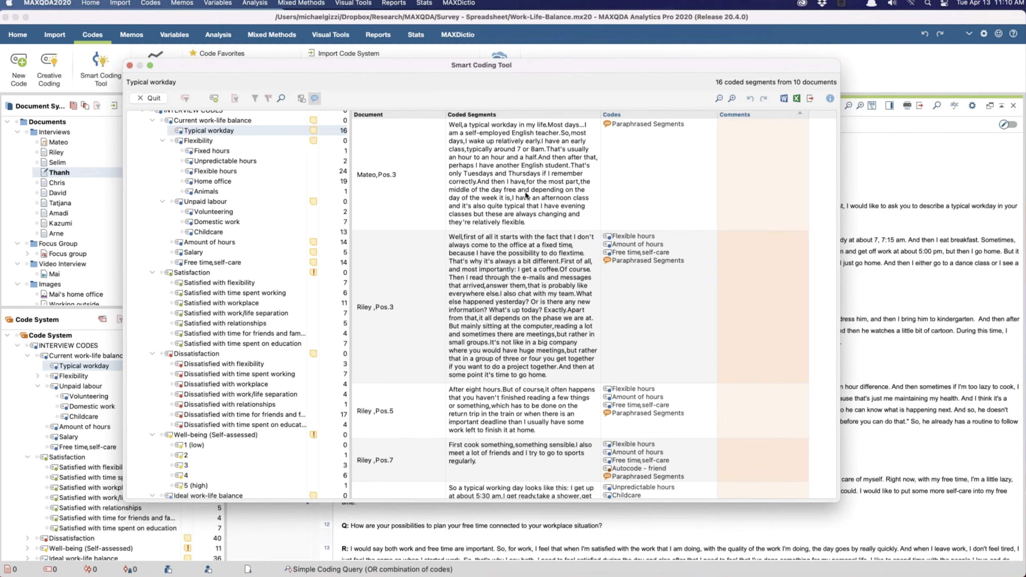
{"action": "scroll", "coordinate": [526, 195], "scroll_direction": "down", "scroll_amount": 10}
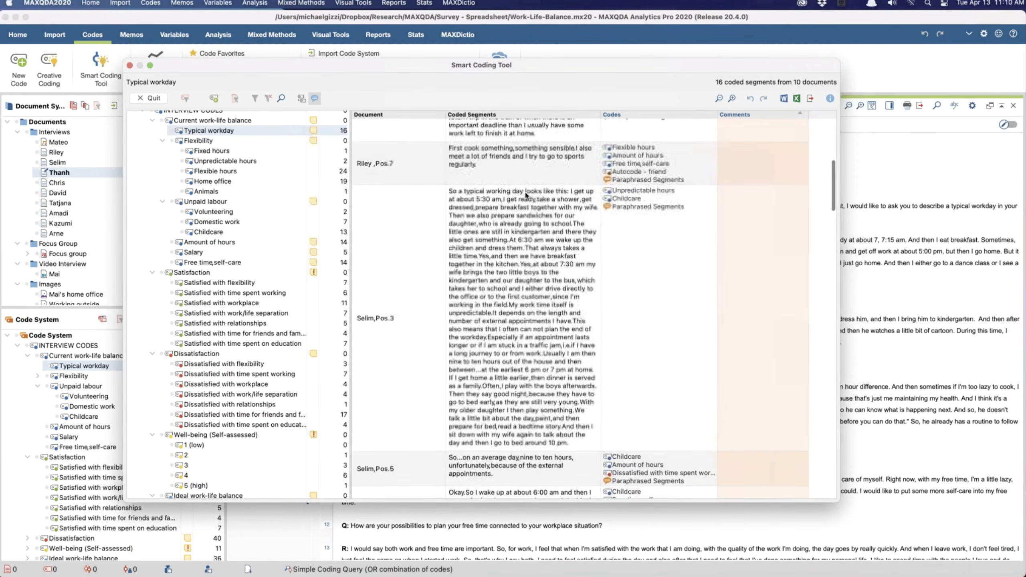
{"action": "scroll", "coordinate": [526, 195], "scroll_direction": "down", "scroll_amount": 10}
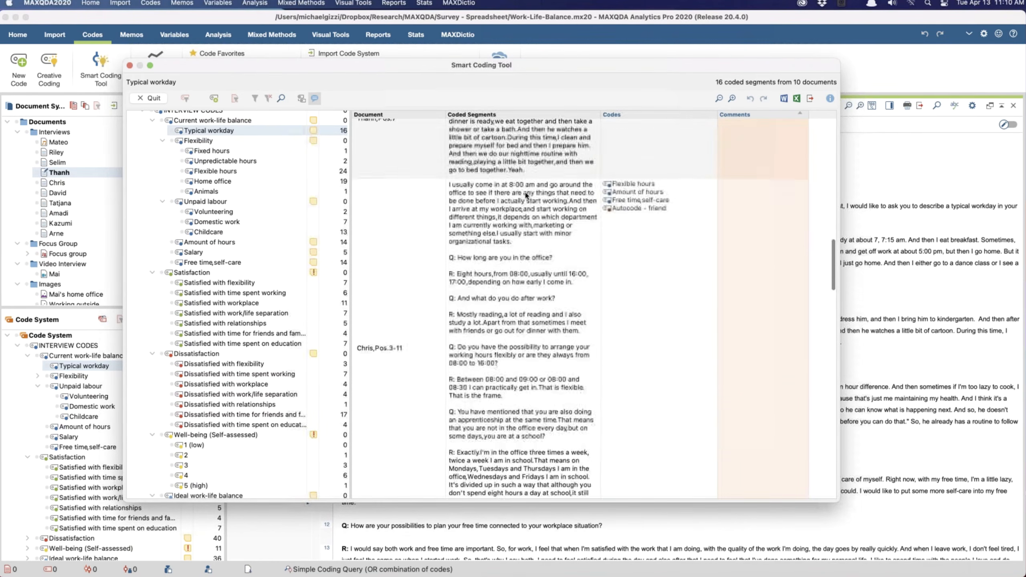
{"action": "scroll", "coordinate": [526, 195], "scroll_direction": "down", "scroll_amount": 10}
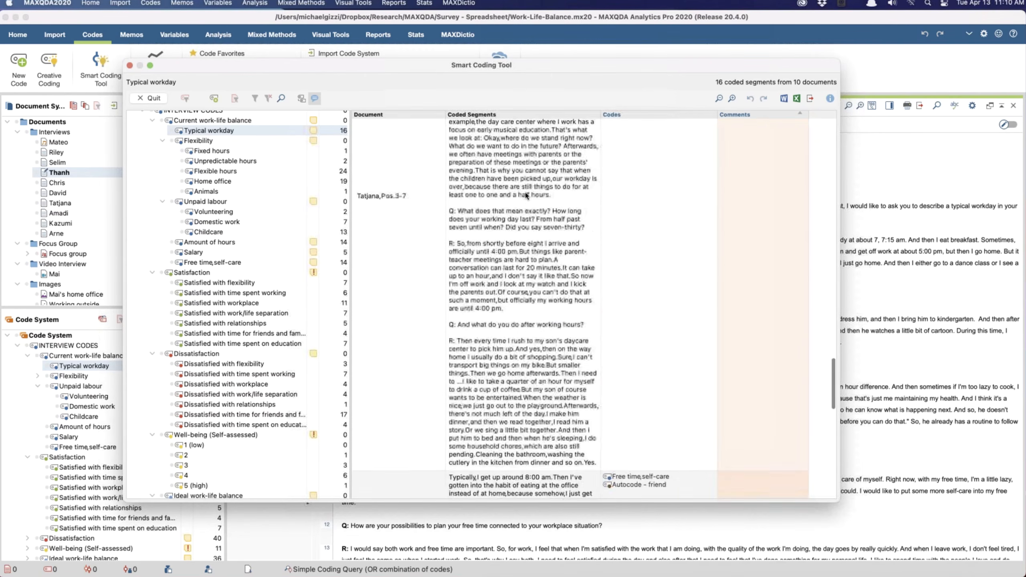
{"action": "scroll", "coordinate": [525, 195], "scroll_direction": "down", "scroll_amount": 10}
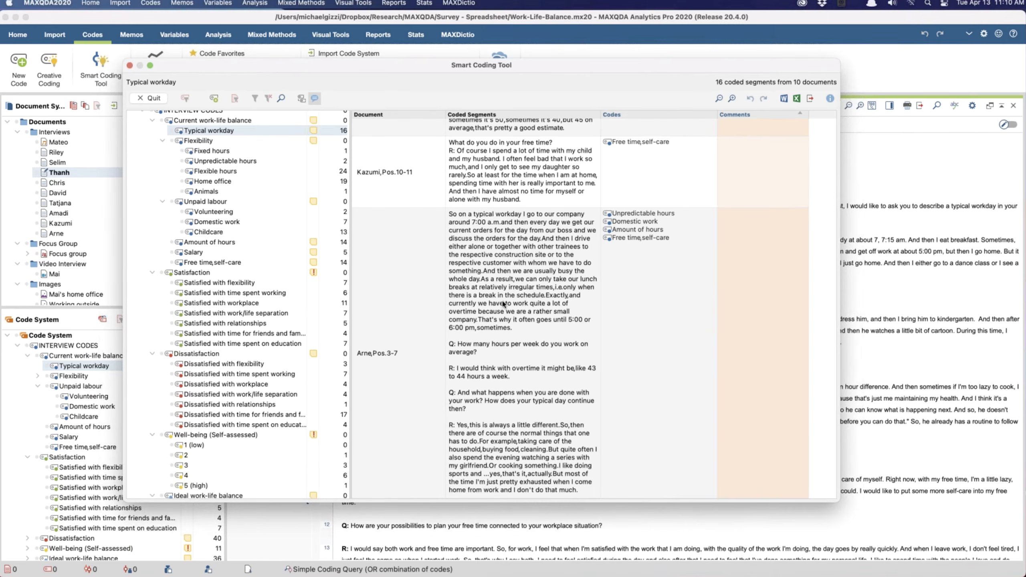
{"action": "scroll", "coordinate": [503, 303], "scroll_direction": "up", "scroll_amount": 20}
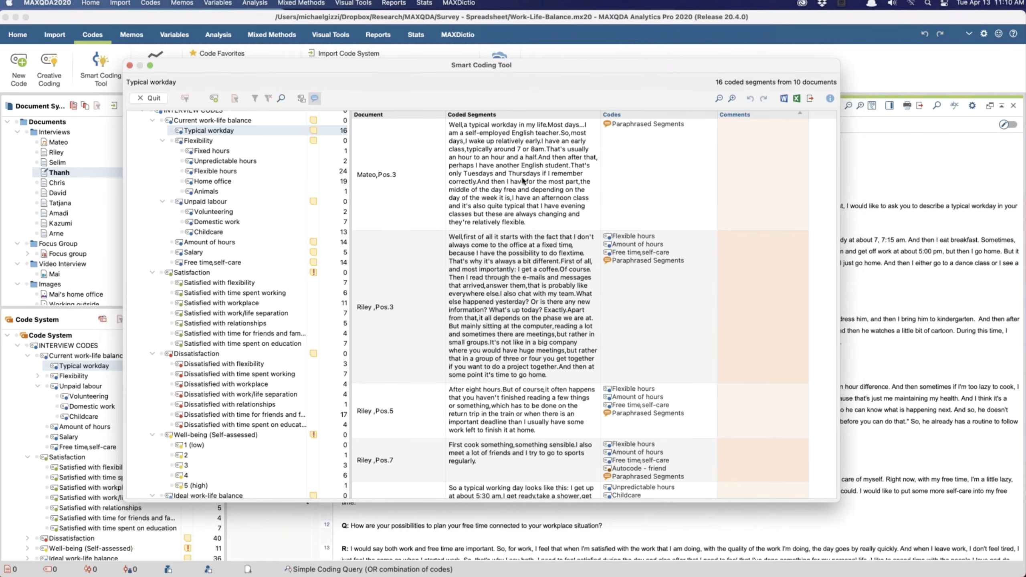
Step: Assign the "Flexible hours" code to the first "Typical workday" segment and check the further coding options for it
{"action": "left_click", "coordinate": [487, 183]}
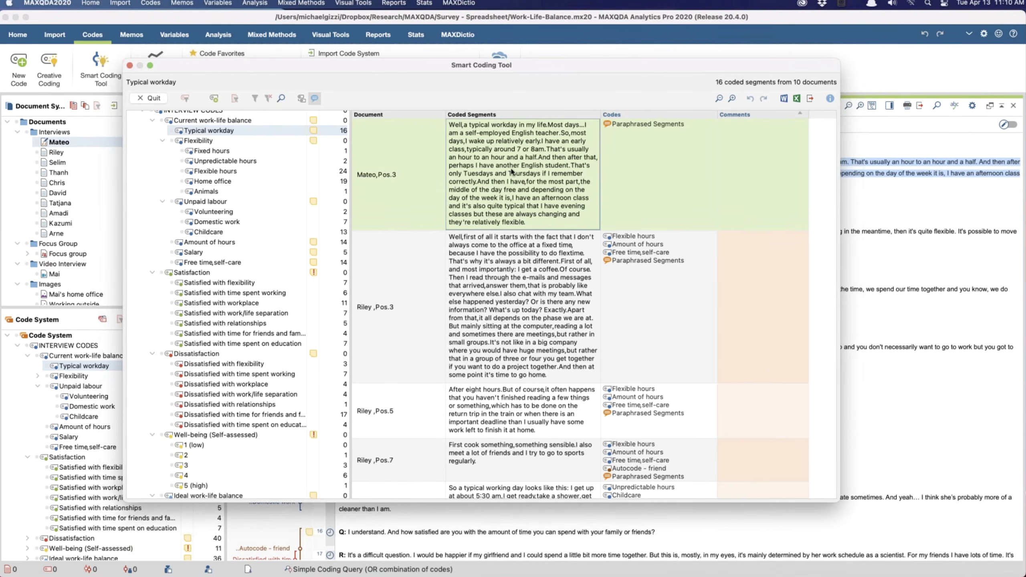
{"action": "left_click_drag", "start_coordinate": [514, 165], "coordinate": [240, 172]}
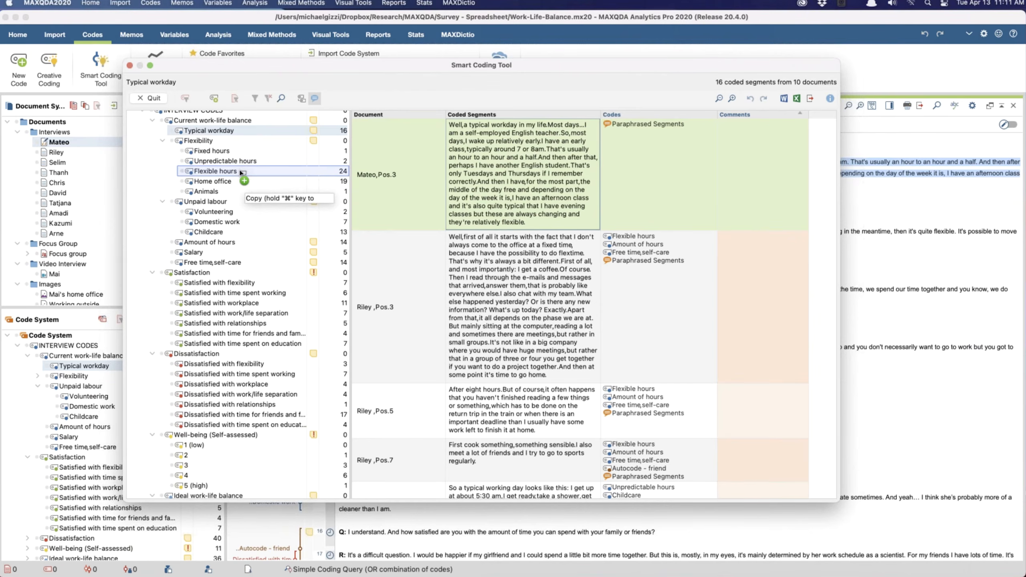
{"action": "left_click_drag", "start_coordinate": [241, 173], "coordinate": [626, 129]}
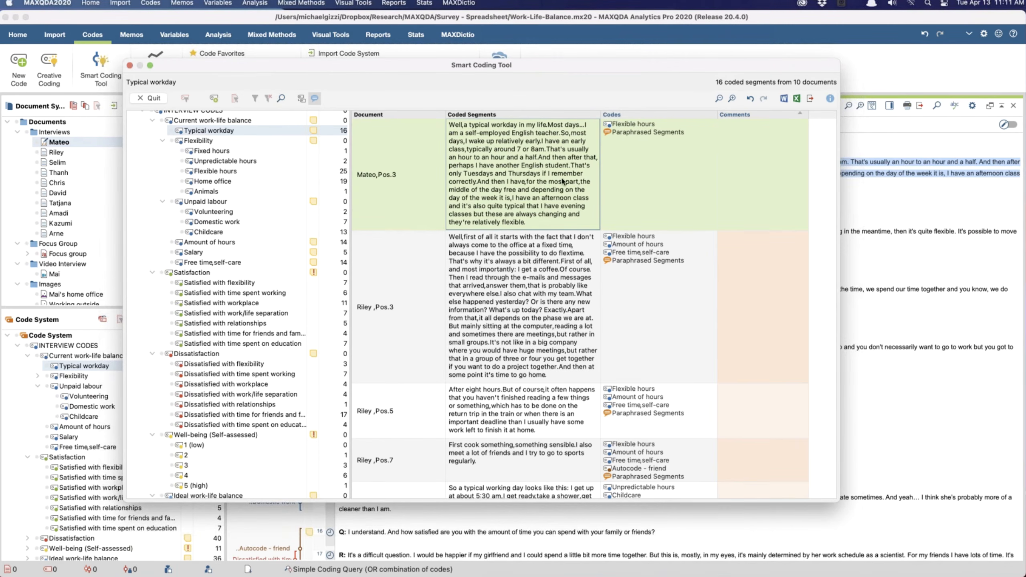
{"action": "right_click", "coordinate": [497, 153]}
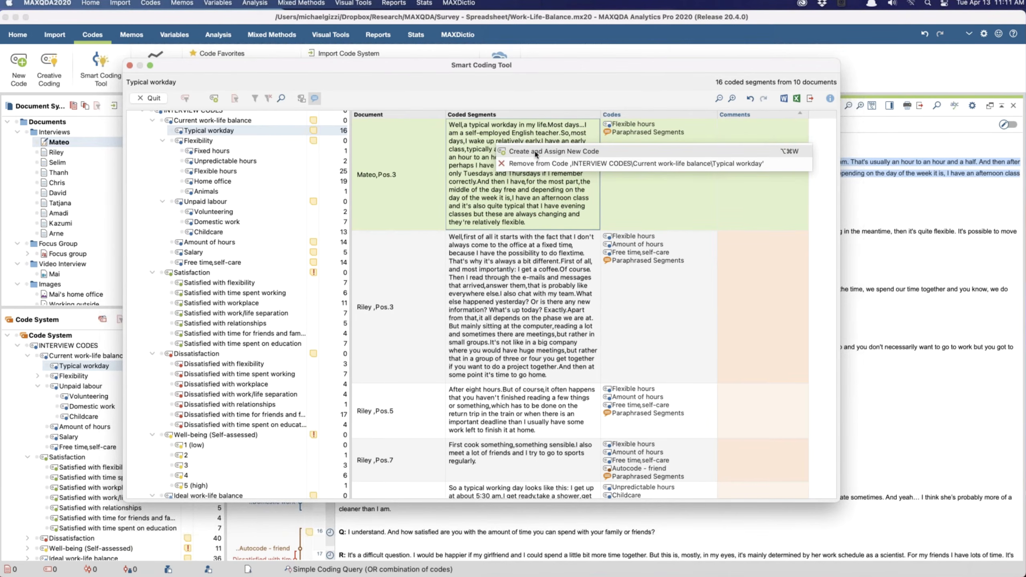
{"action": "left_click", "coordinate": [476, 189]}
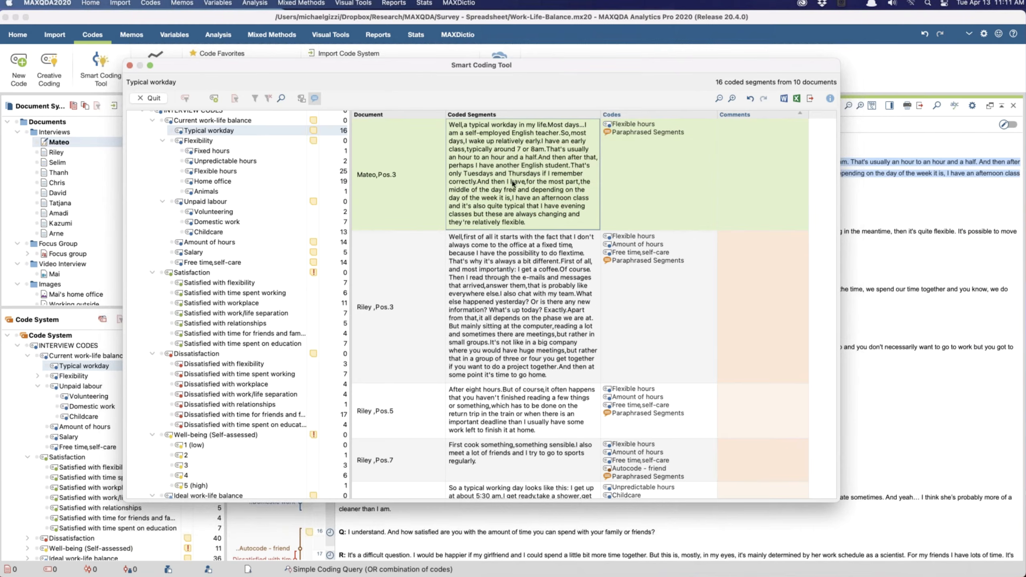
Step: Add the comment "self-employed provides a lot of flexibility AND the ability to waste a lot of time!" to the first "Typical workday" segment
{"action": "left_click", "coordinate": [756, 129]}
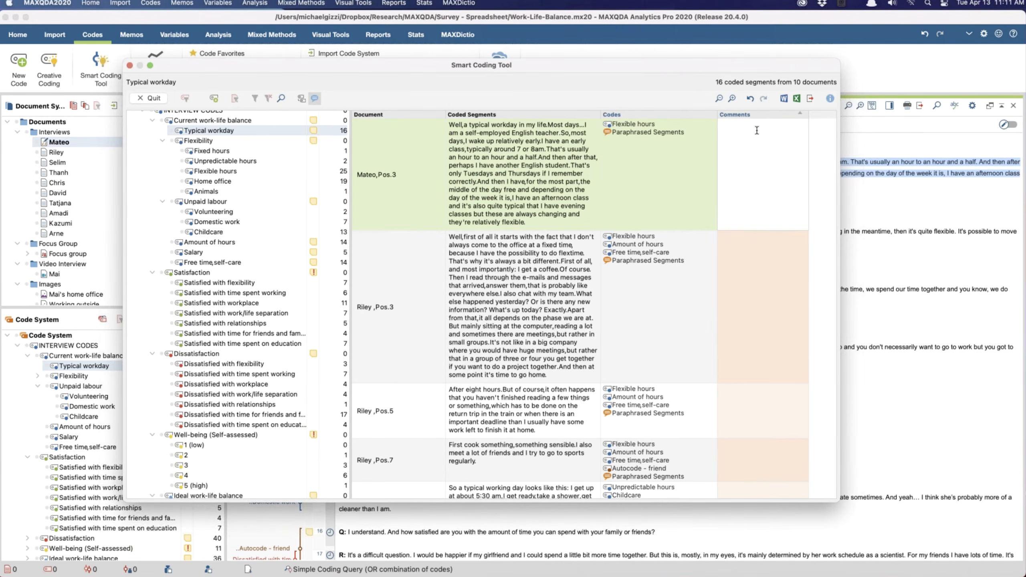
{"action": "type", "text": "self-emplo"}
{"action": "type", "text": "yed provides a lot"}
{"action": "type", "text": " of flexibi"}
{"action": "type", "text": "lity"}
{"action": "type", "text": " AND "}
{"action": "type", "text": "the ability to w"}
{"action": "type", "text": "ast"}
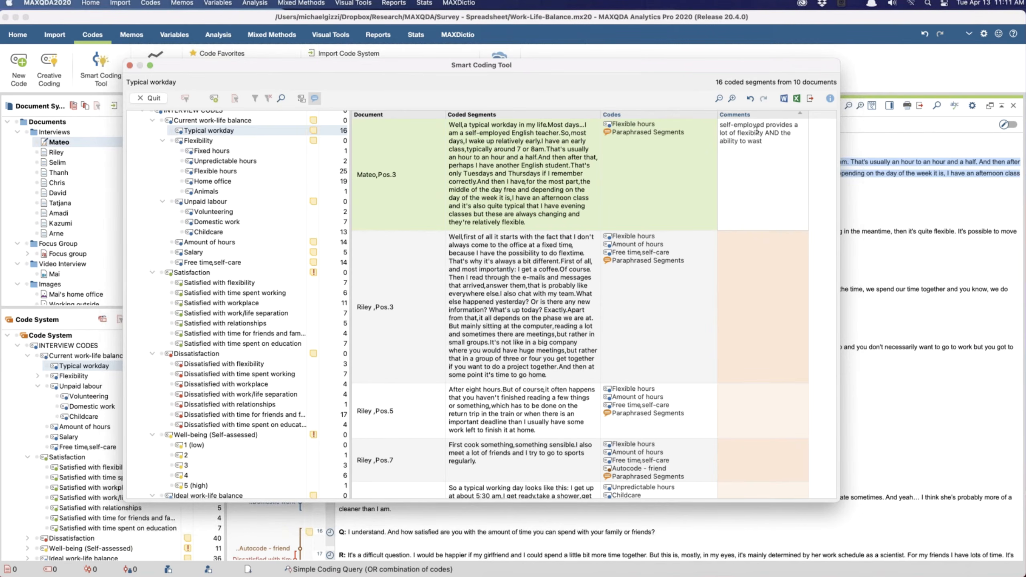
{"action": "type", "text": "e a lot of time!"}
{"action": "left_click", "coordinate": [670, 169]}
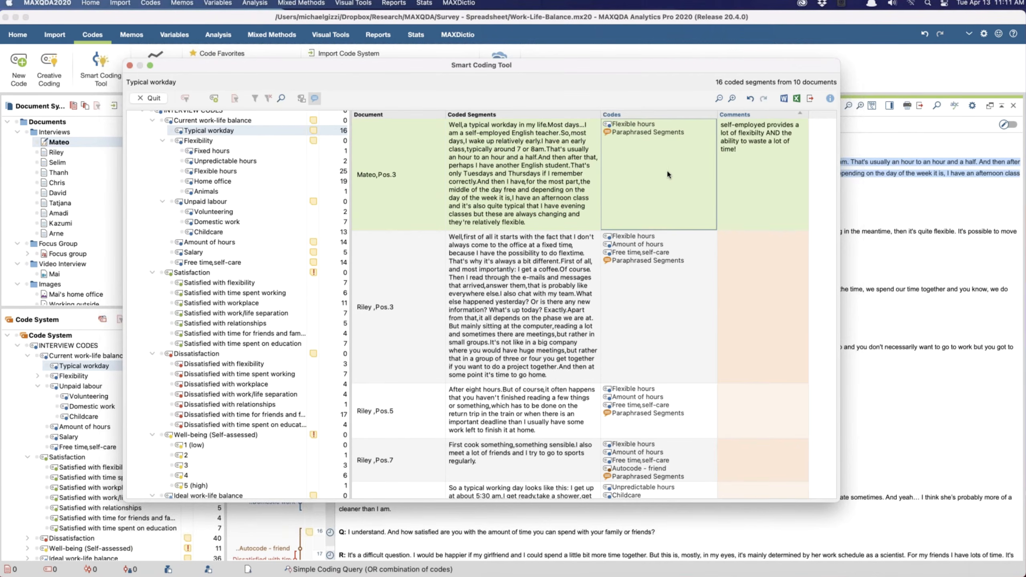
{"action": "left_click", "coordinate": [747, 162]}
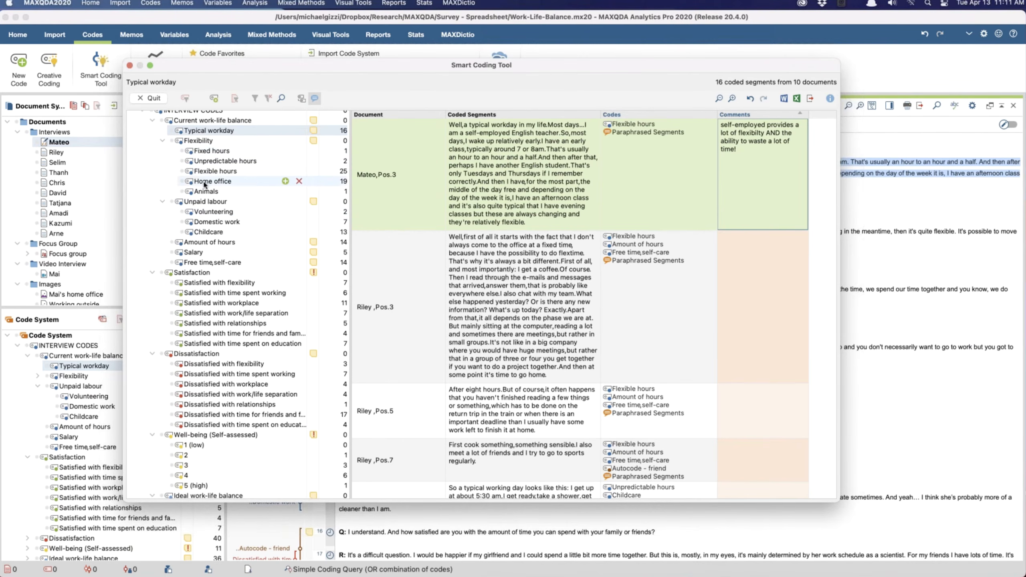
Step: View the segments coded "Home office" and "Unpredictable hours", and return to the "Typical workday" segments
{"action": "left_click", "coordinate": [285, 181]}
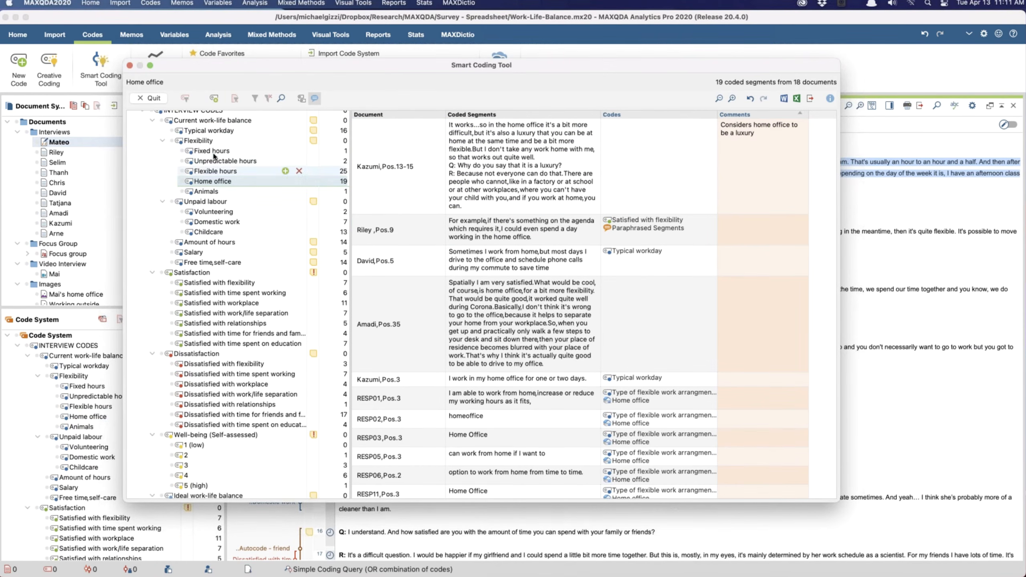
{"action": "left_click", "coordinate": [210, 131]}
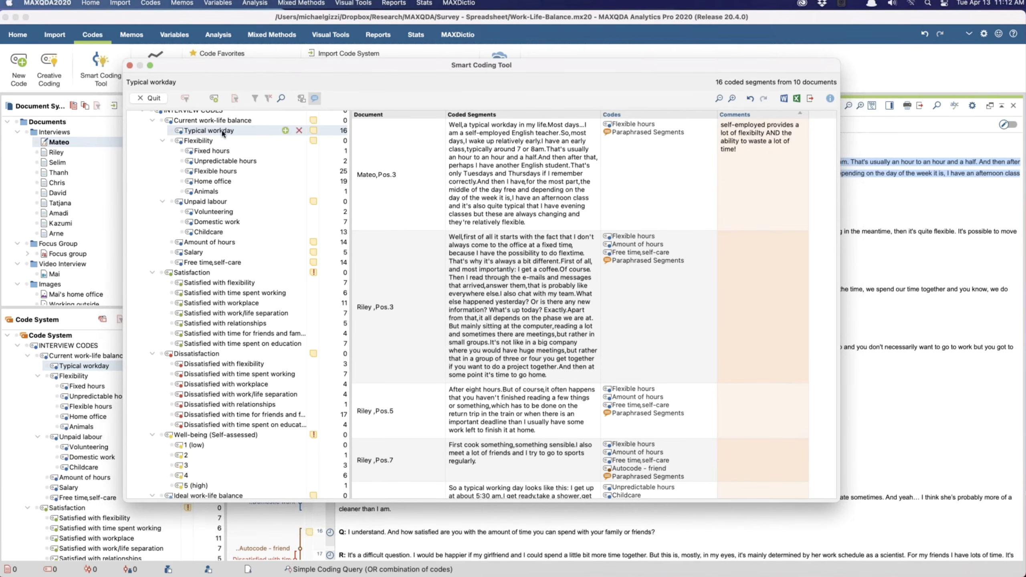
{"action": "left_click", "coordinate": [205, 162]}
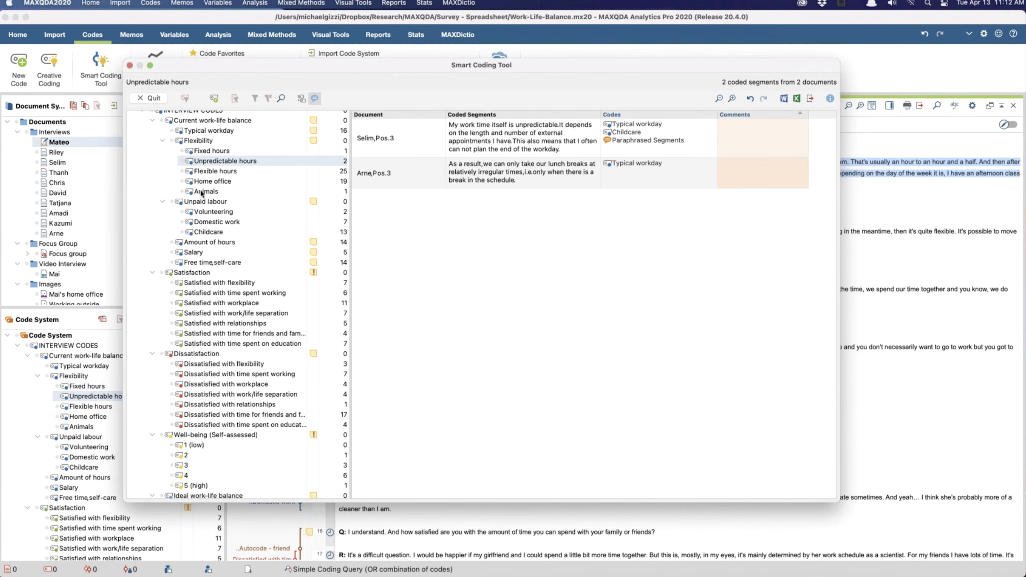
{"action": "left_click", "coordinate": [211, 133]}
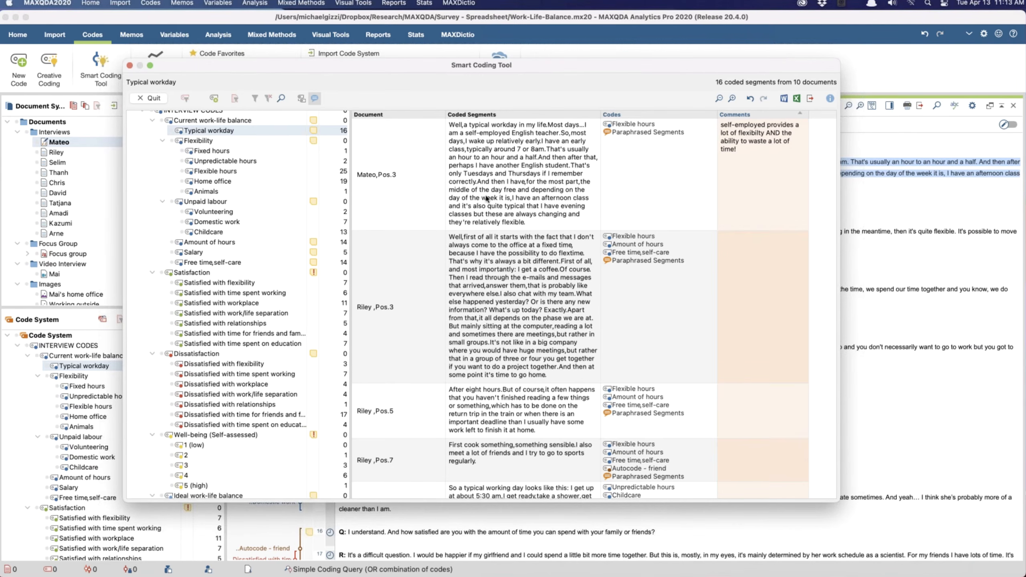
Step: Assign the codes "Free time,self-care" and "Salary" to the first "Typical workday" segment
{"action": "left_click", "coordinate": [499, 192]}
{"action": "left_click_drag", "start_coordinate": [483, 185], "coordinate": [506, 156]}
{"action": "left_click", "coordinate": [608, 161]}
{"action": "left_click_drag", "start_coordinate": [614, 181], "coordinate": [209, 265]}
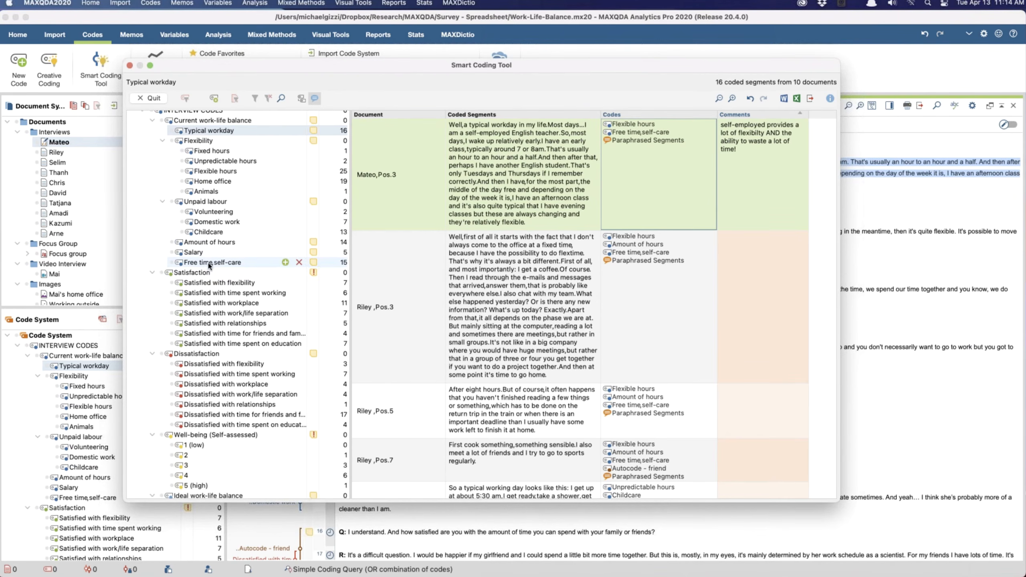
{"action": "left_click_drag", "start_coordinate": [392, 181], "coordinate": [256, 252]}
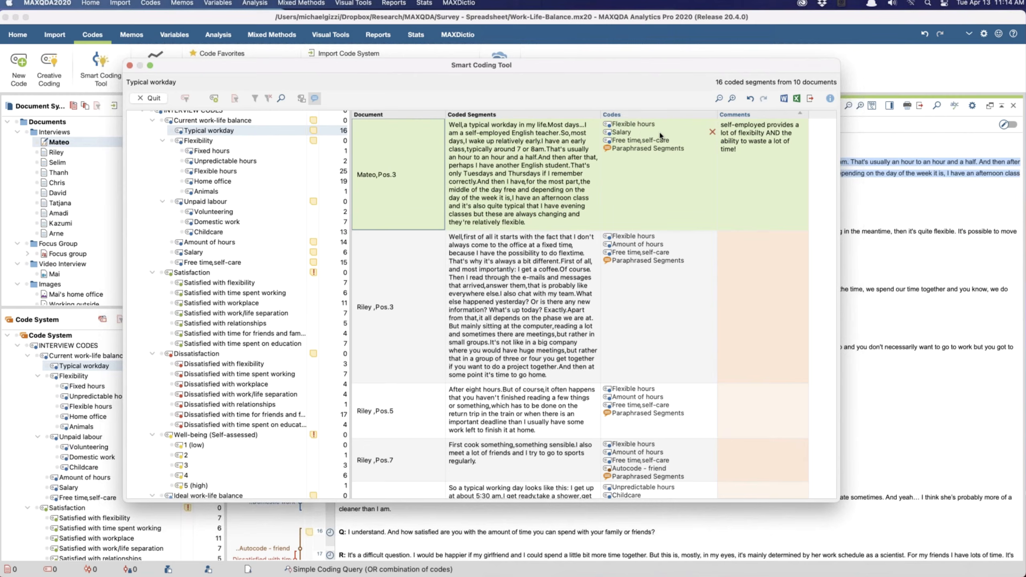
Step: Remove the codes "Salary", "Free time,self-care" and "Flexible hours" from the first segment and move the Smart Coding Tool window off the transcript
{"action": "left_click", "coordinate": [712, 132]}
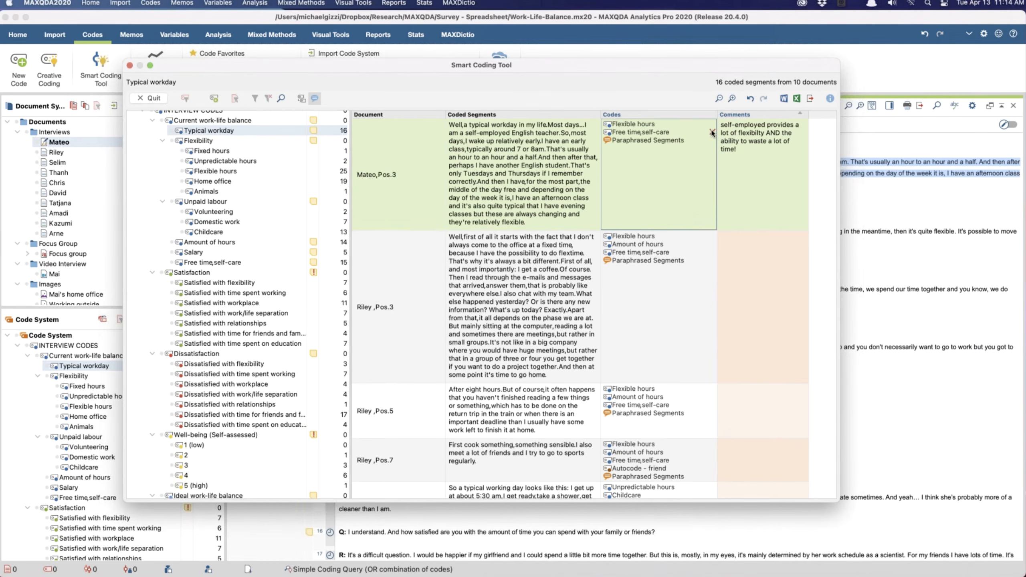
{"action": "left_click", "coordinate": [712, 133]}
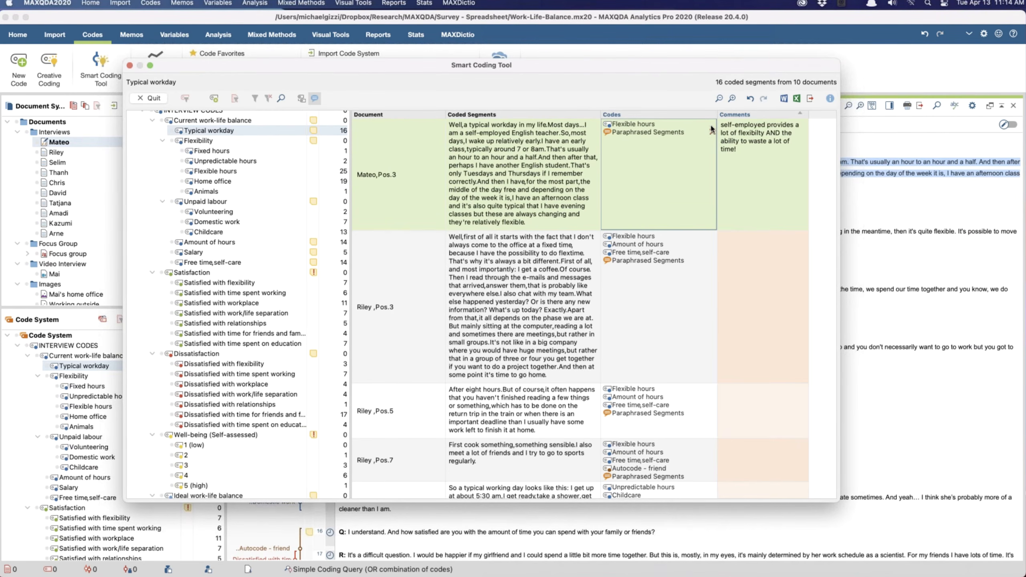
{"action": "left_click", "coordinate": [713, 124]}
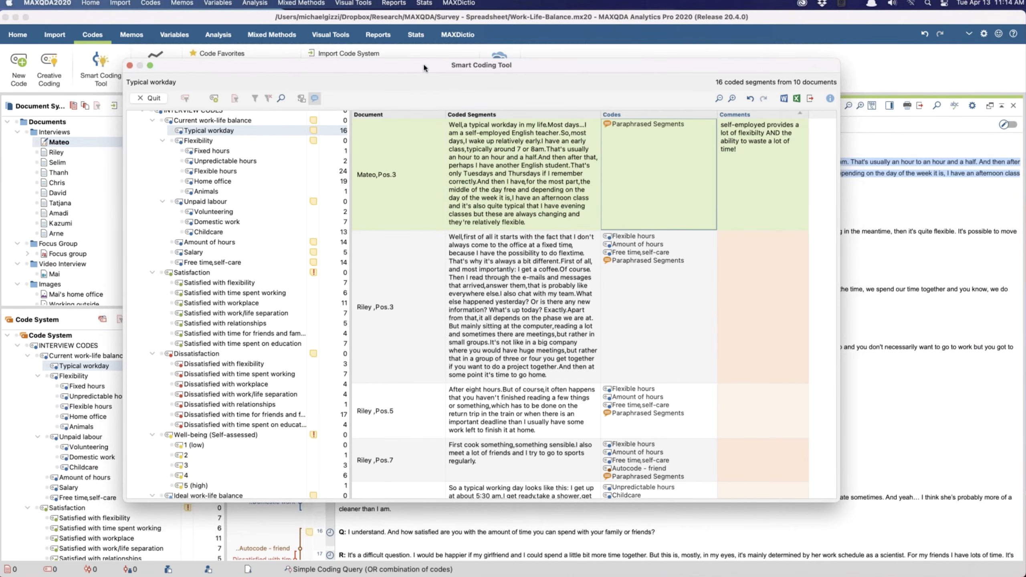
{"action": "left_click_drag", "start_coordinate": [424, 62], "coordinate": [477, 220]}
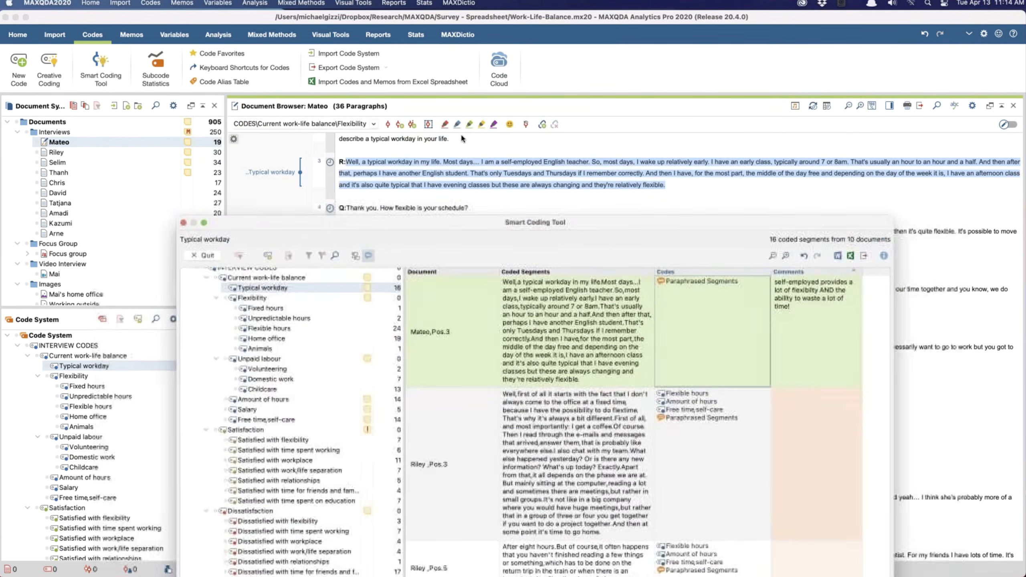
Step: View the second "Typical workday" segment and the later one about weekly overtime hours in their source transcripts
{"action": "left_click_drag", "start_coordinate": [462, 138], "coordinate": [459, 126]}
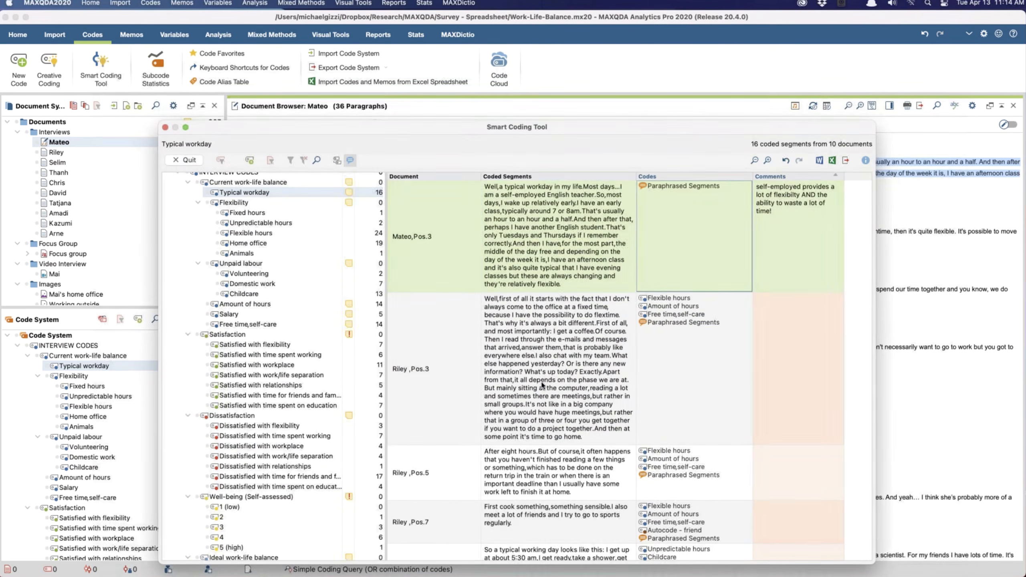
{"action": "left_click", "coordinate": [542, 385]}
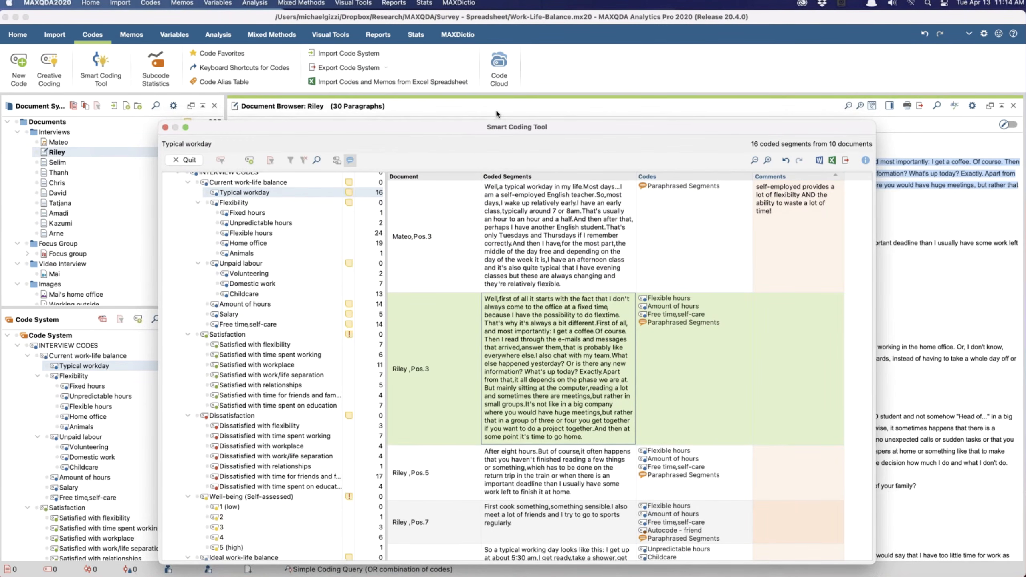
{"action": "left_click_drag", "start_coordinate": [504, 129], "coordinate": [519, 47]}
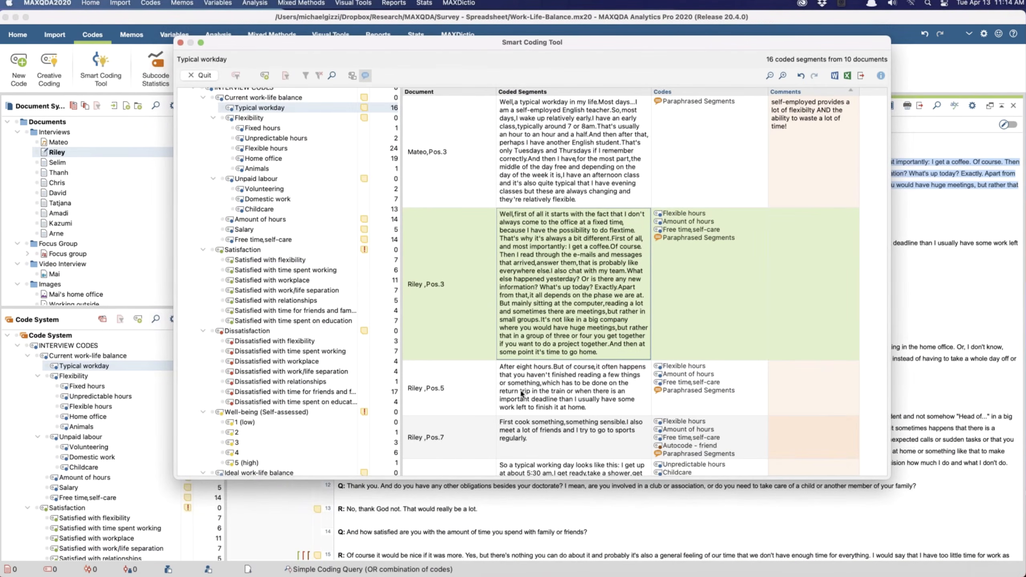
{"action": "scroll", "coordinate": [521, 394], "scroll_direction": "down", "scroll_amount": 15}
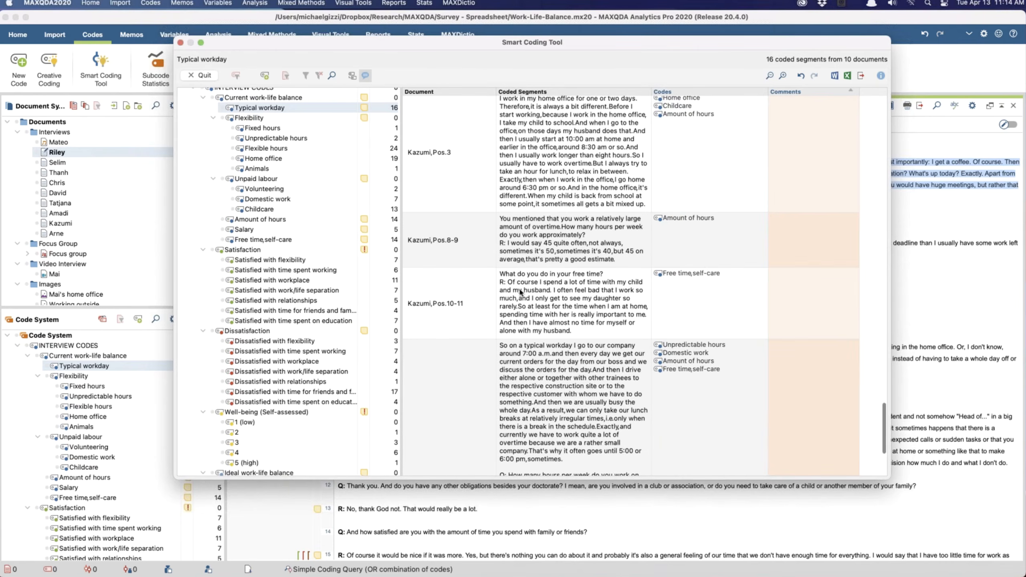
{"action": "left_click", "coordinate": [547, 244]}
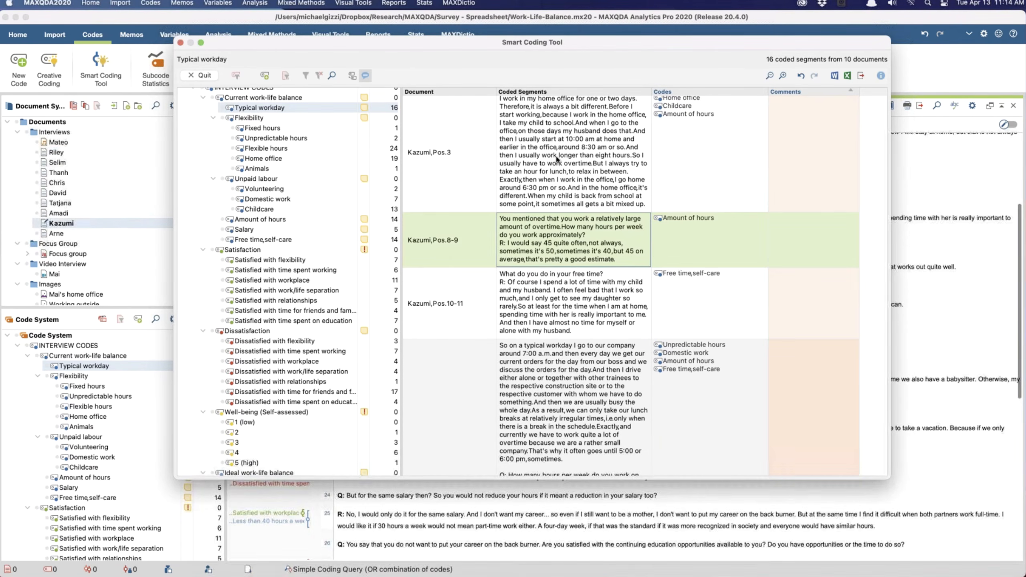
{"action": "left_click_drag", "start_coordinate": [557, 46], "coordinate": [520, 88]}
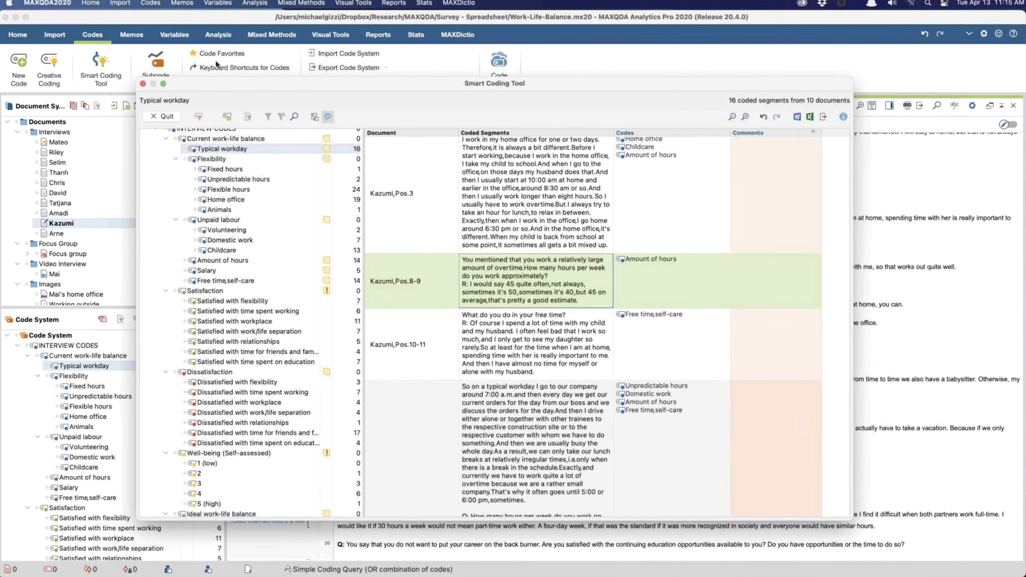
{"action": "left_click", "coordinate": [90, 5]}
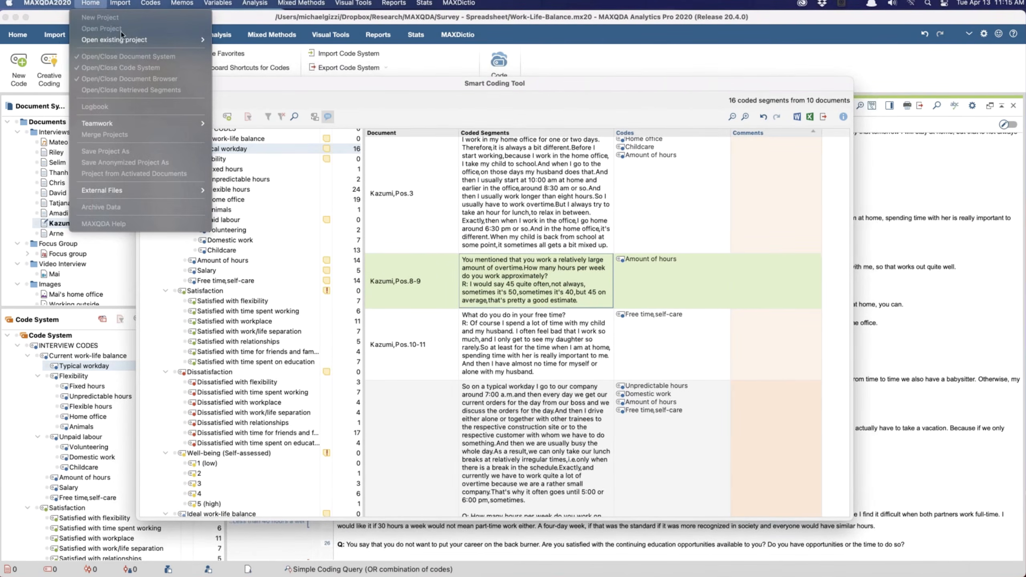
{"action": "mouse_move", "coordinate": [134, 39]}
{"action": "left_click", "coordinate": [406, 91]}
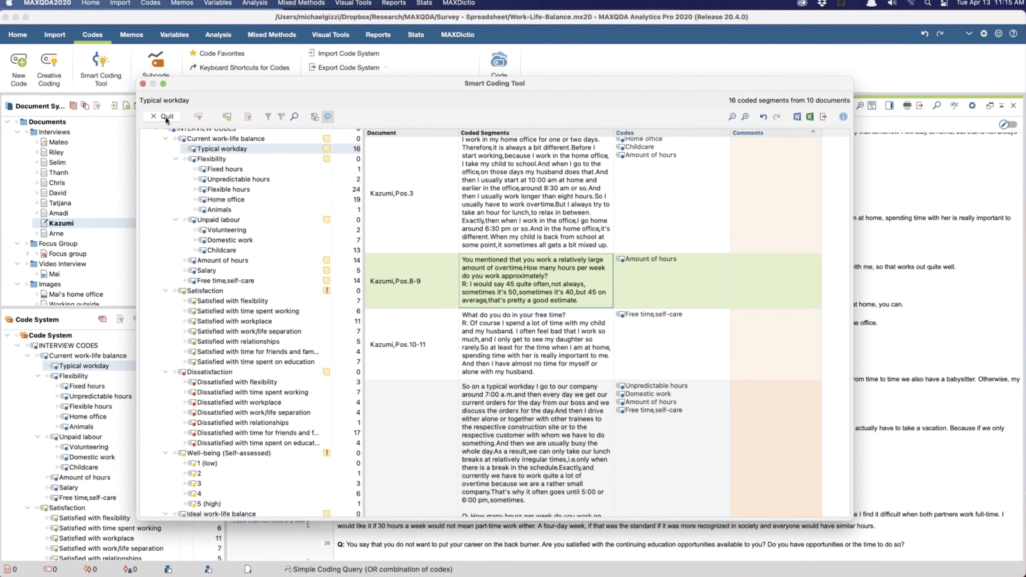
Step: Quit the Smart Coding Tool and open the existing project Scalia.mx20
{"action": "left_click", "coordinate": [164, 117]}
{"action": "left_click", "coordinate": [90, 3]}
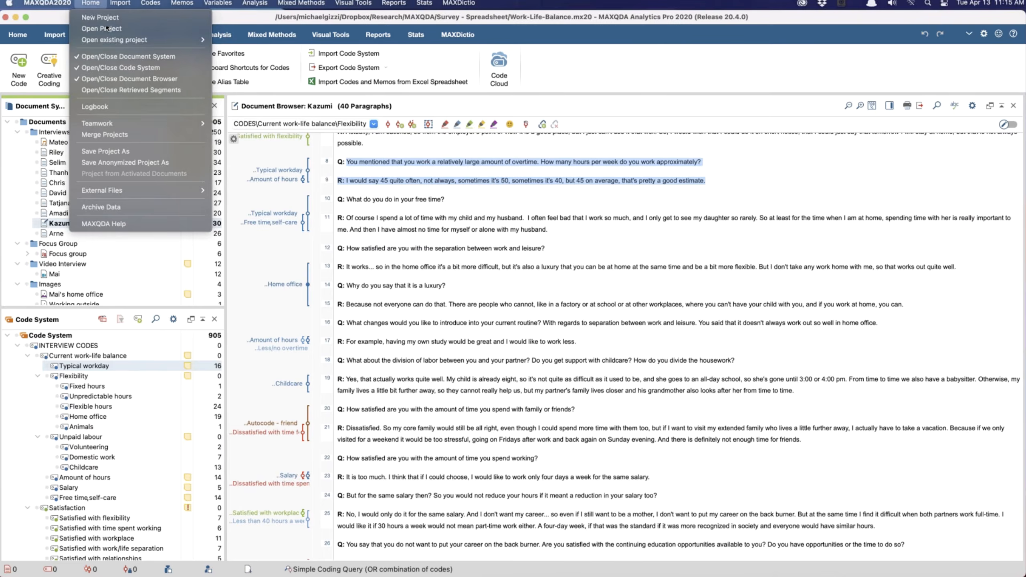
{"action": "mouse_move", "coordinate": [139, 40]}
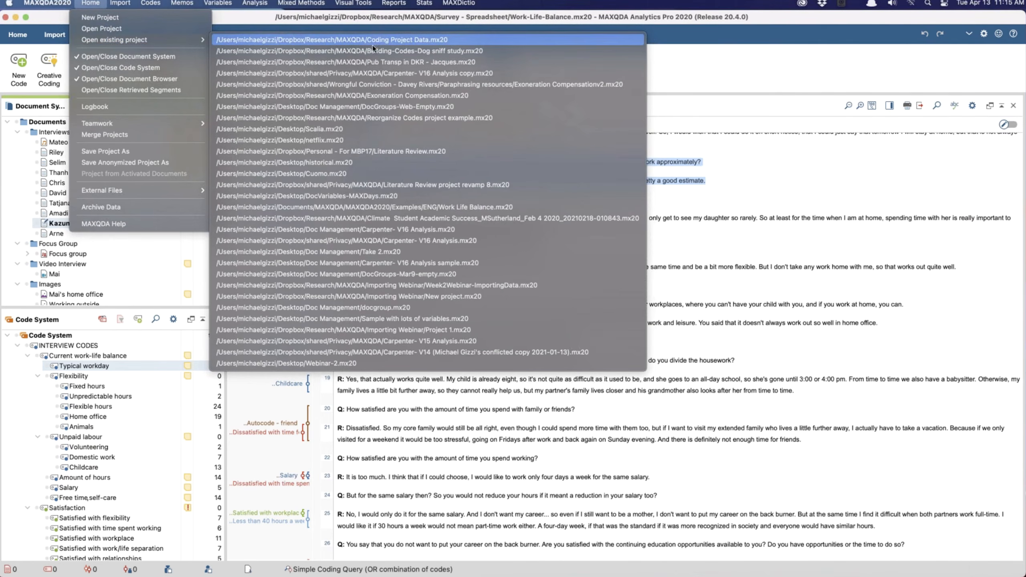
{"action": "left_click", "coordinate": [327, 129]}
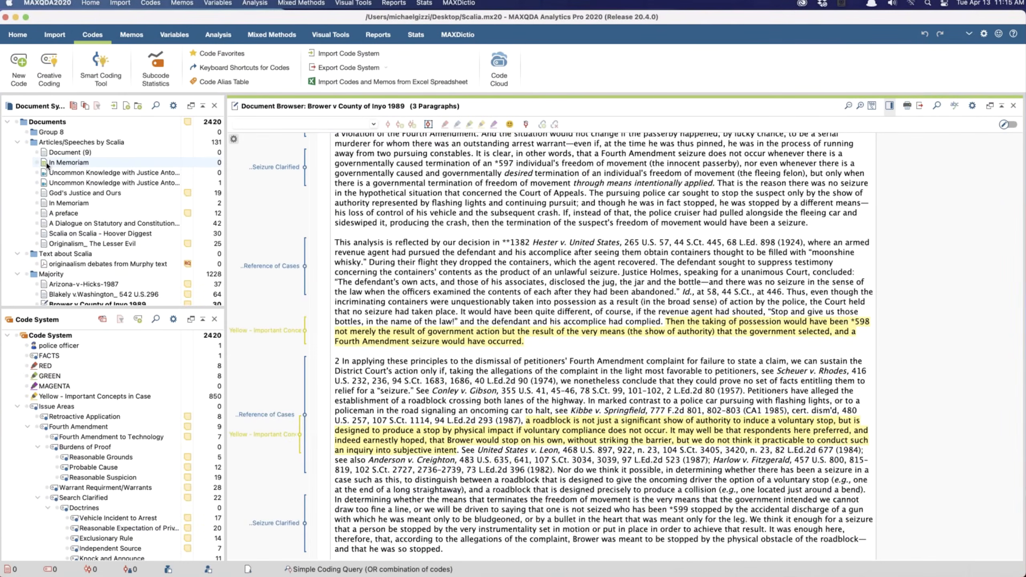
Step: Open the second "Uncommon Knowledge with Justice Antonin Scalia" document's video, move its window aside, and play it from the start
{"action": "left_click", "coordinate": [76, 183]}
{"action": "double_click", "coordinate": [76, 182]}
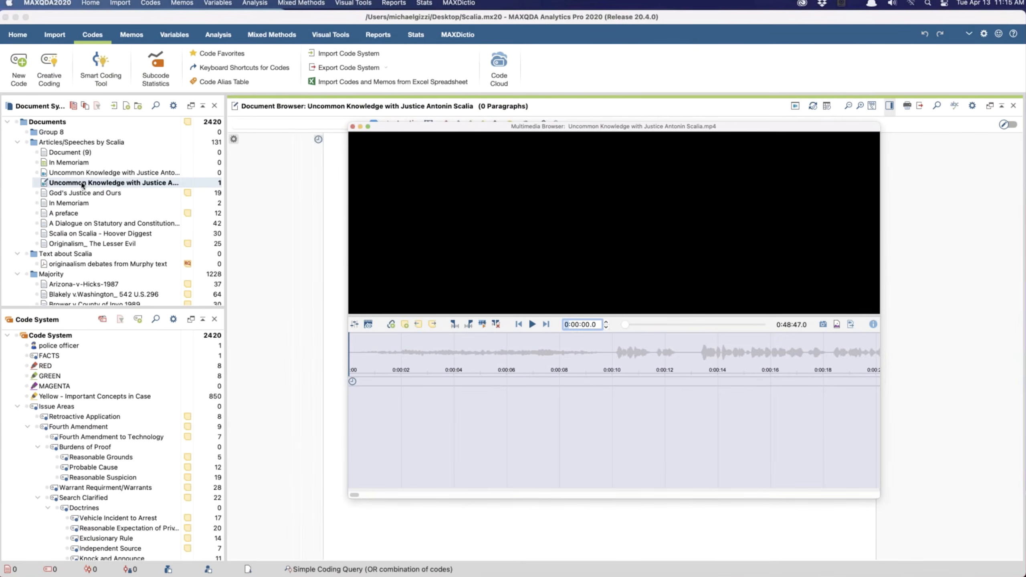
{"action": "left_click_drag", "start_coordinate": [587, 128], "coordinate": [489, 103]}
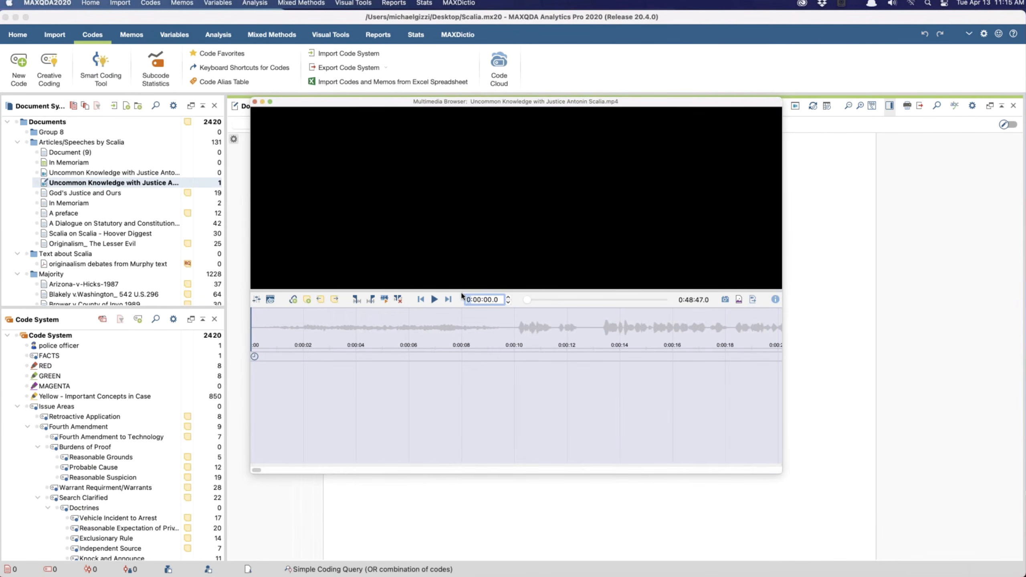
{"action": "left_click", "coordinate": [434, 299]}
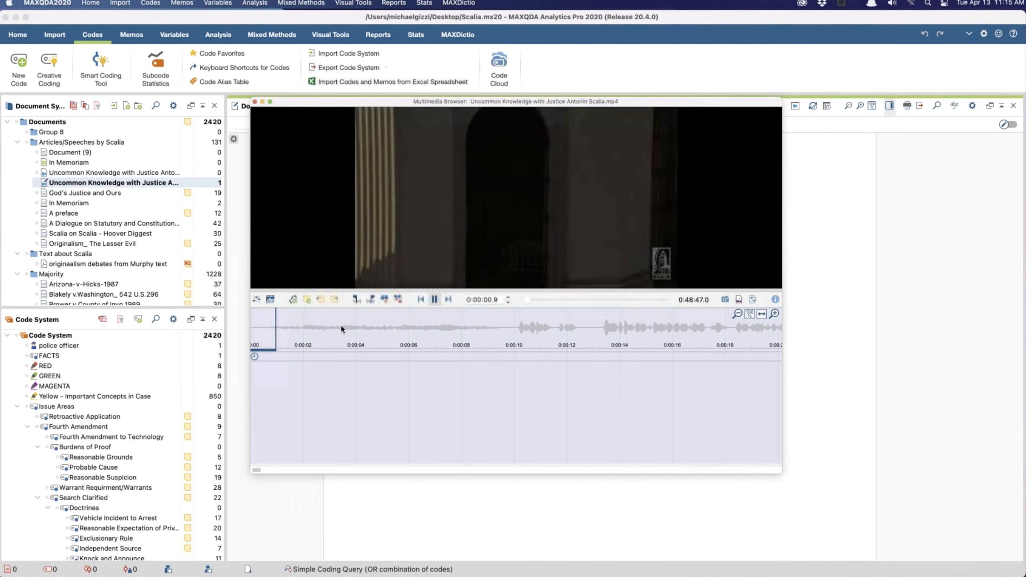
Step: Pause the video, mark the clip from 0:00:09.1 to 0:00:18.2, and code it with "police officer"
{"action": "left_click", "coordinate": [493, 349]}
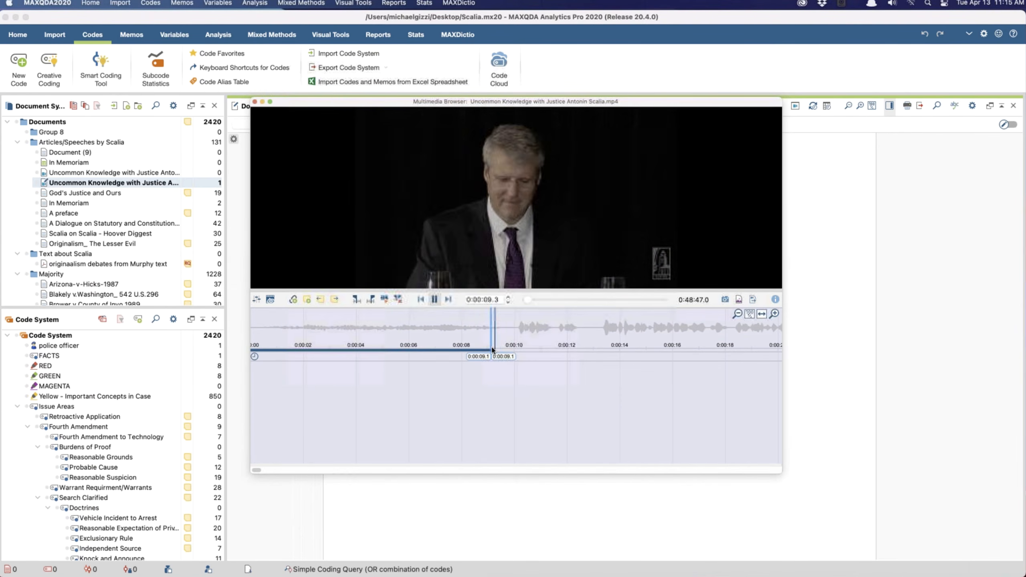
{"action": "left_click", "coordinate": [435, 299]}
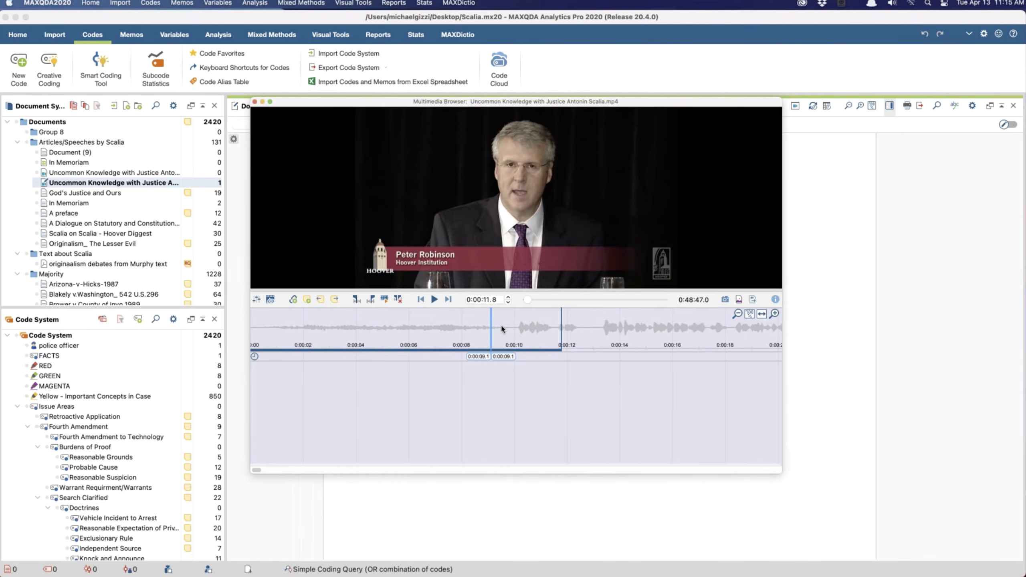
{"action": "left_click_drag", "start_coordinate": [491, 326], "coordinate": [730, 331]}
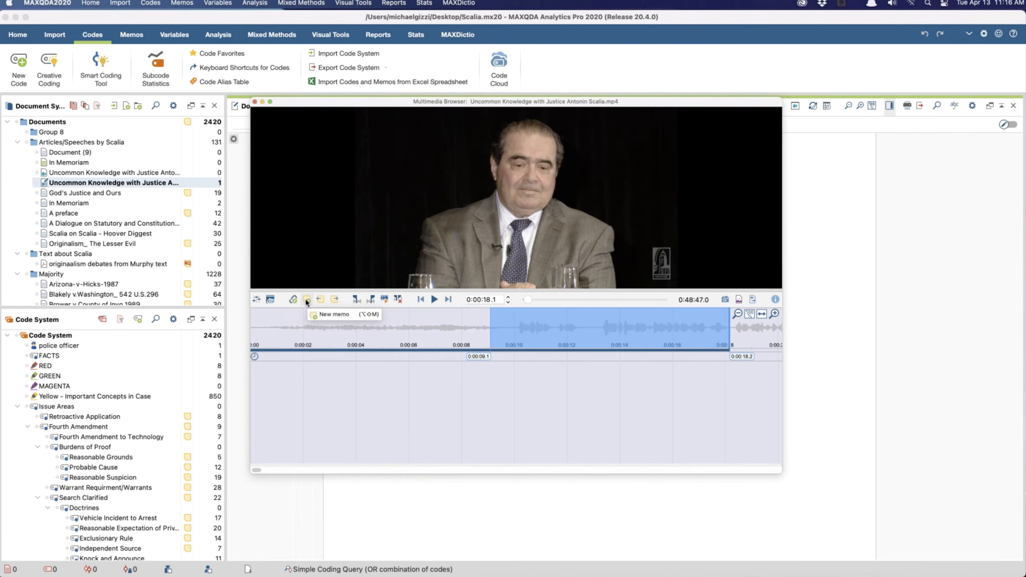
{"action": "right_click", "coordinate": [564, 318]}
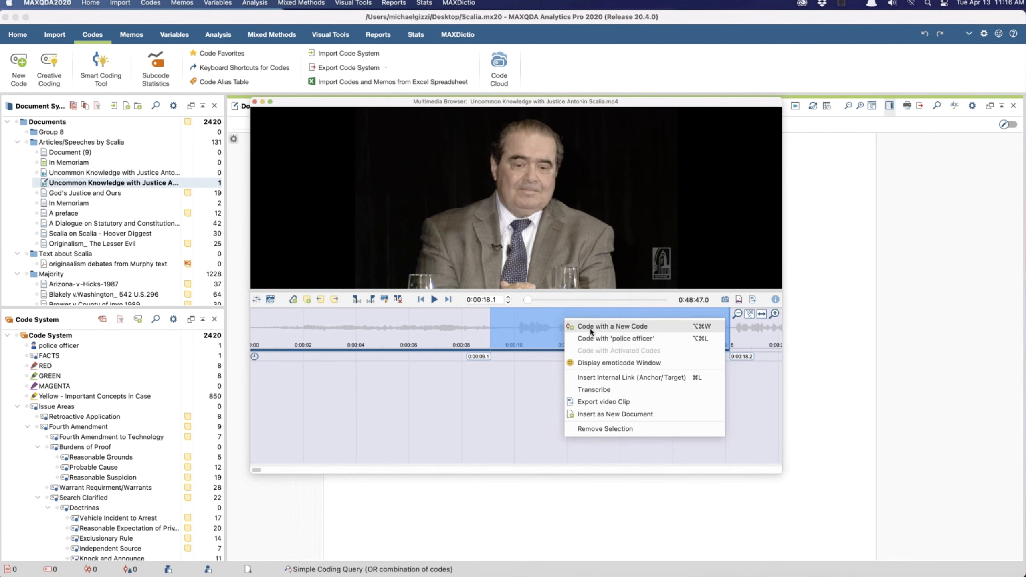
{"action": "left_click", "coordinate": [484, 421]}
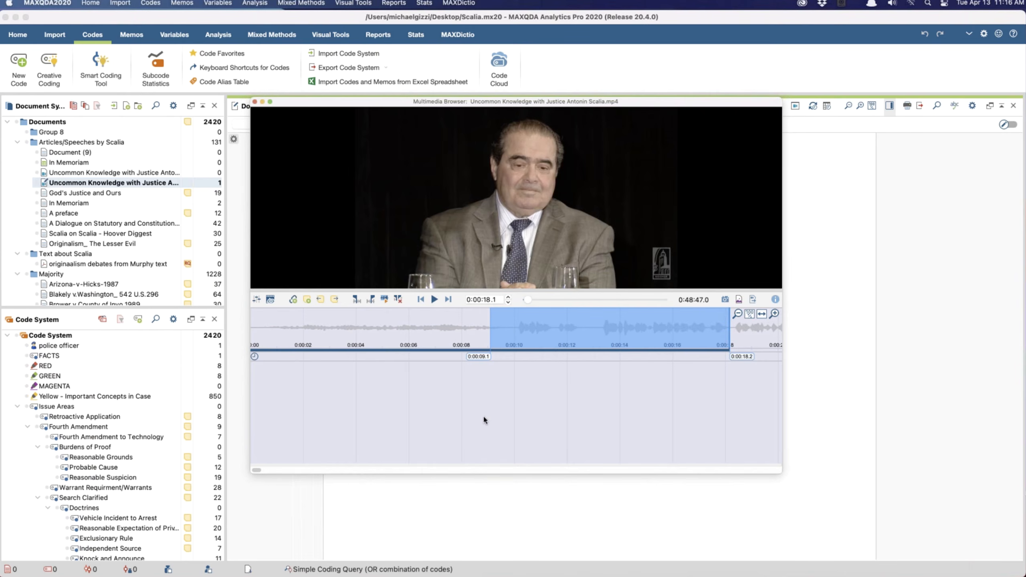
{"action": "right_click", "coordinate": [556, 338]}
{"action": "left_click", "coordinate": [574, 352]}
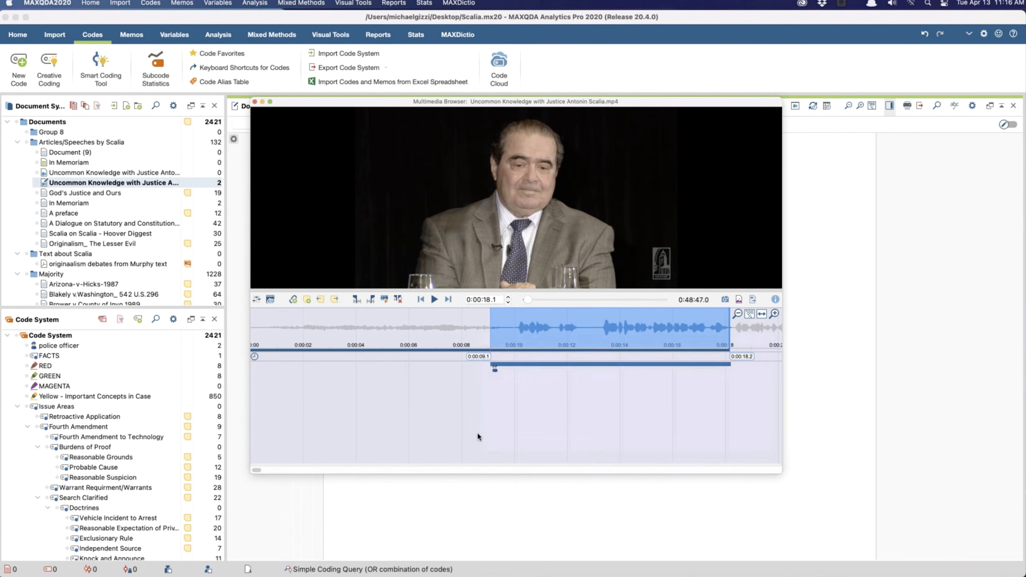
Step: Code the marked video clip with "Burdens of Proof" and close the Multimedia Browser
{"action": "mouse_move", "coordinate": [494, 372]}
{"action": "left_click_drag", "start_coordinate": [81, 448], "coordinate": [528, 327]}
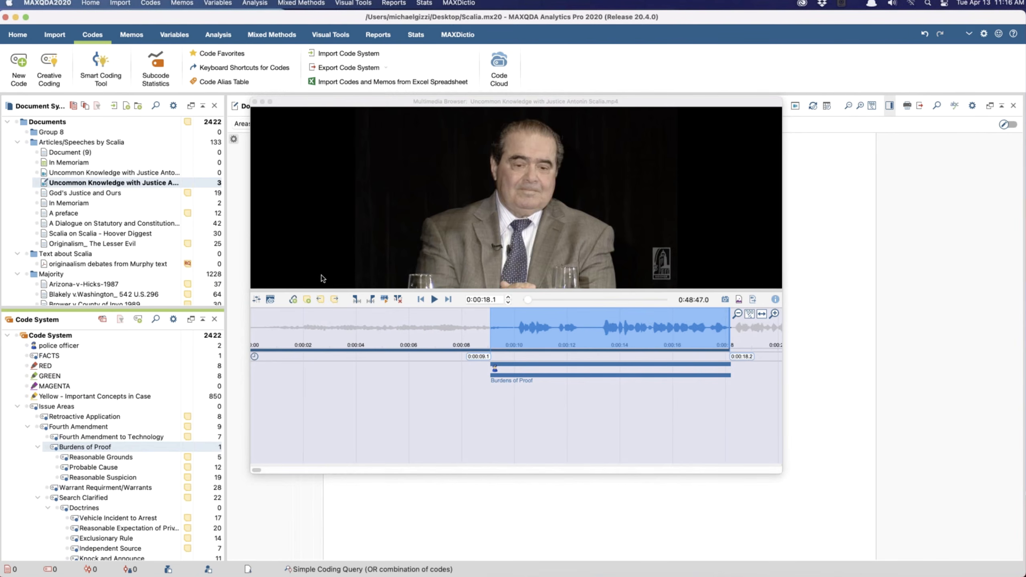
{"action": "left_click", "coordinate": [307, 301]}
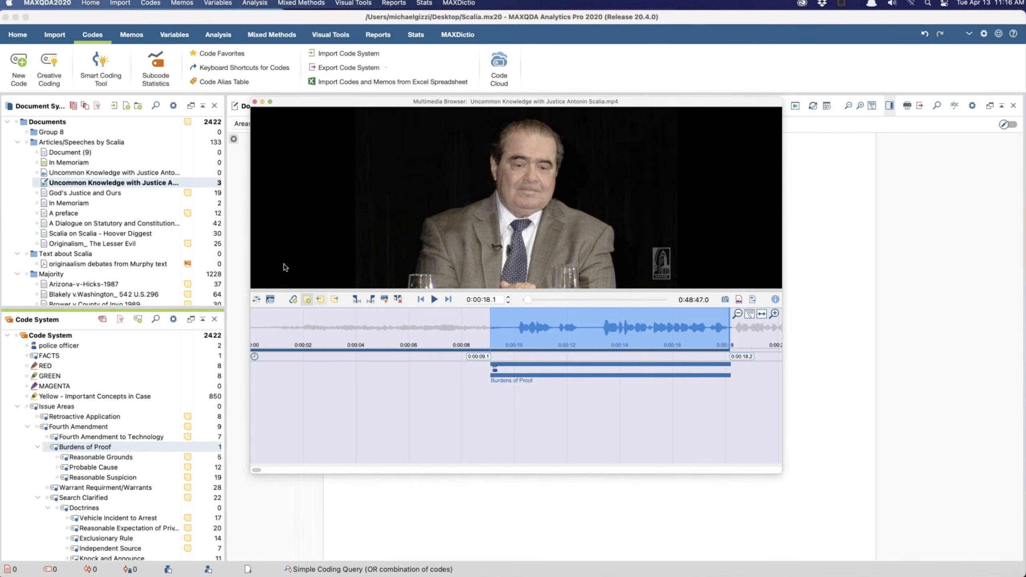
{"action": "left_click", "coordinate": [255, 101]}
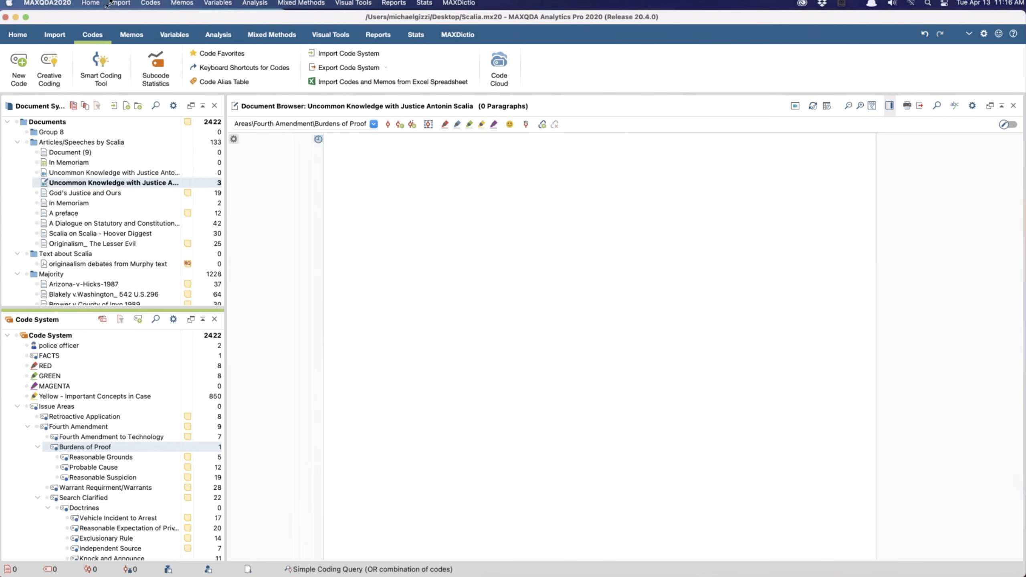
Step: Open the project Coding Project Data.mx20 and display the document "PARAPHRASED 1-17-20- Public Health Screenings at 3 Airports"
{"action": "left_click", "coordinate": [92, 3]}
{"action": "mouse_move", "coordinate": [141, 40]}
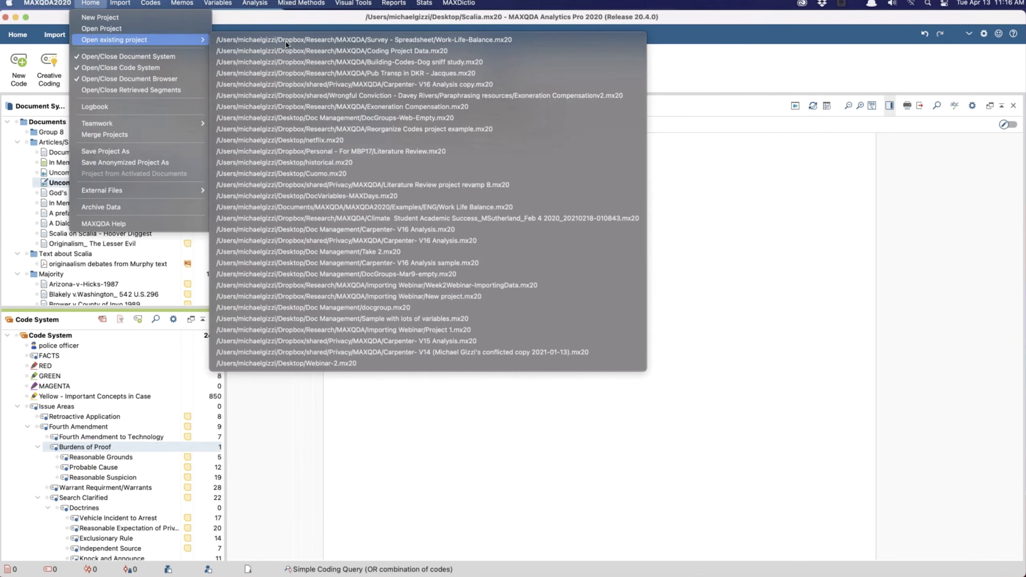
{"action": "left_click", "coordinate": [331, 51]}
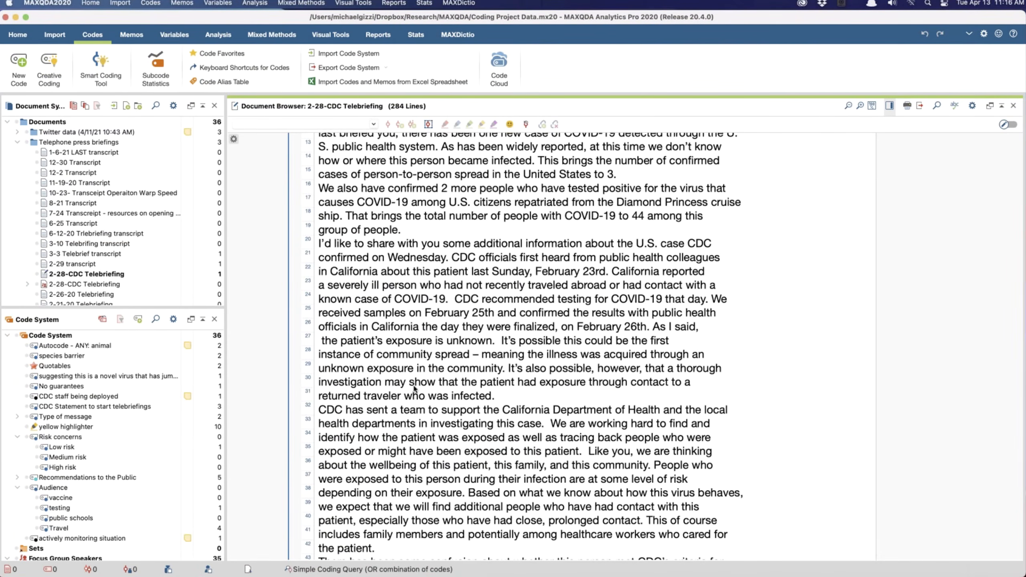
{"action": "scroll", "coordinate": [117, 239], "scroll_direction": "down", "scroll_amount": 10}
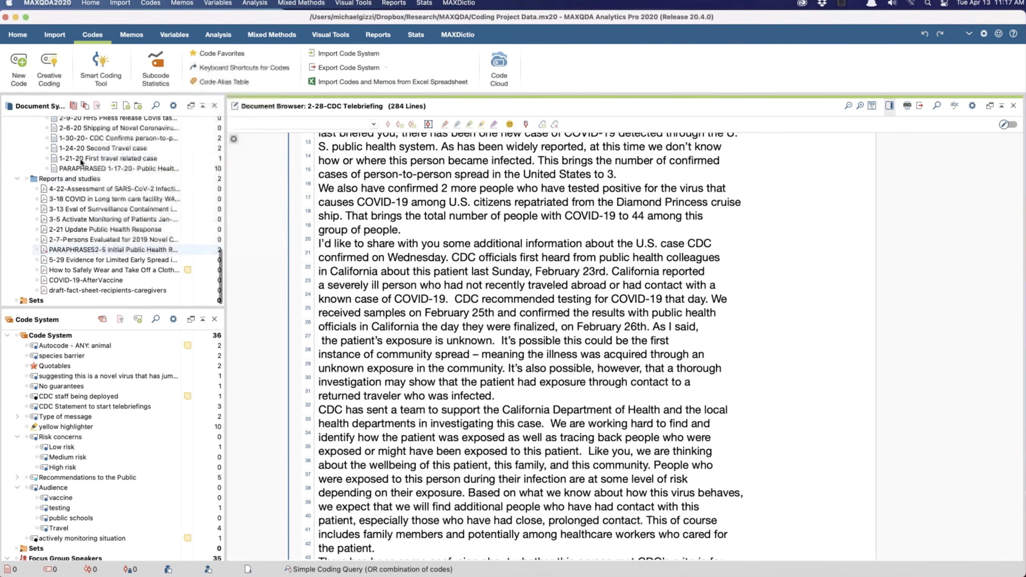
{"action": "double_click", "coordinate": [101, 168]}
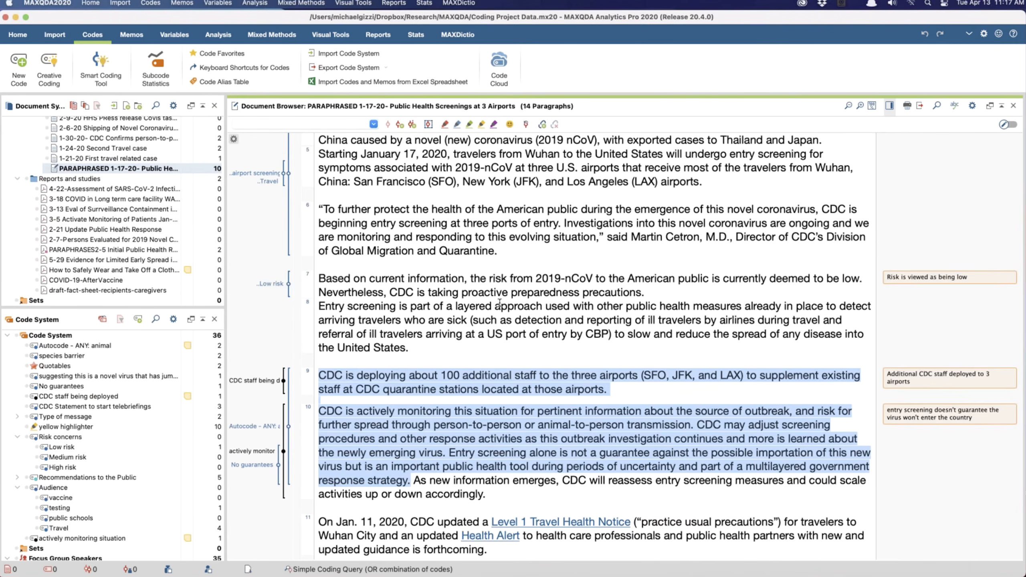
{"action": "scroll", "coordinate": [499, 303], "scroll_direction": "down", "scroll_amount": 5}
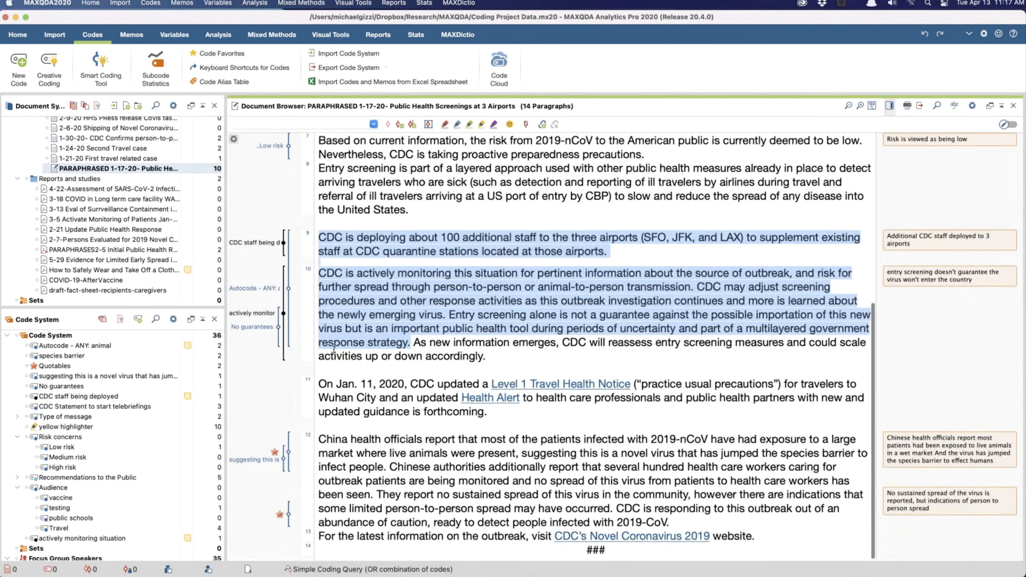
{"action": "left_click", "coordinate": [259, 315]}
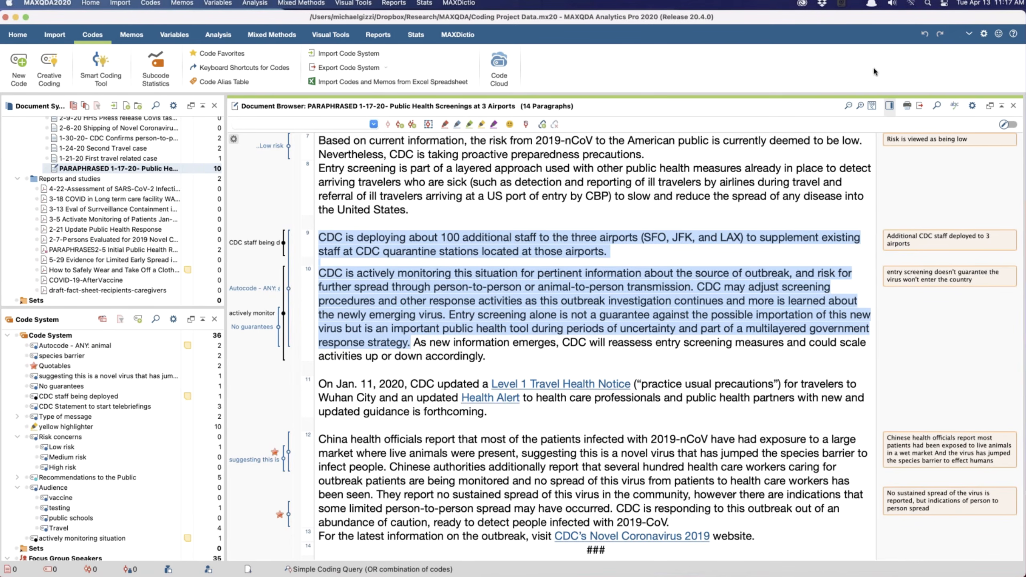
Step: View the segment coded "actively monitoring situation" with its comment and source passage, and close the Coded Segments window
{"action": "mouse_move", "coordinate": [71, 431]}
{"action": "scroll", "coordinate": [67, 445], "scroll_direction": "down", "scroll_amount": 3}
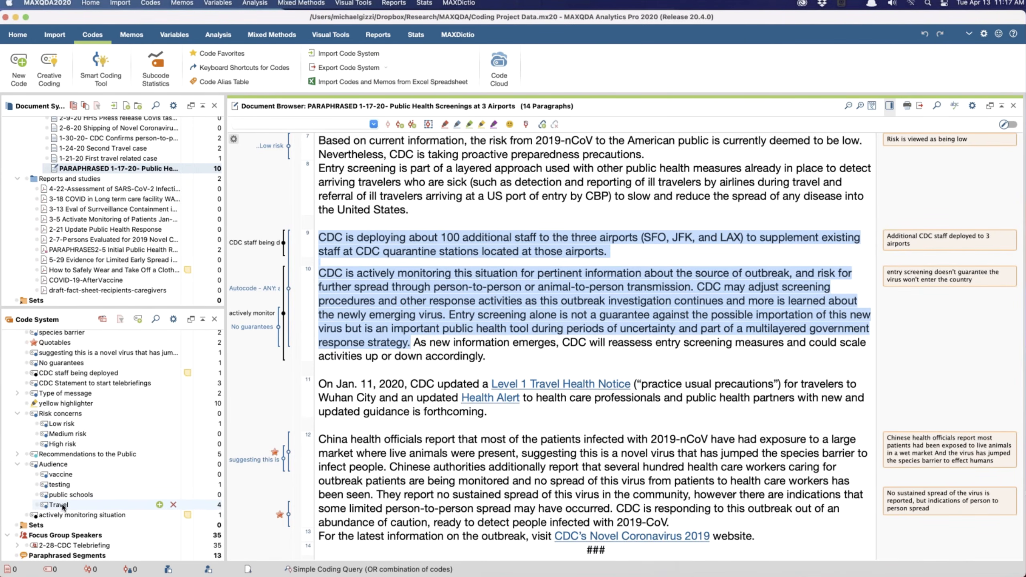
{"action": "double_click", "coordinate": [80, 516]}
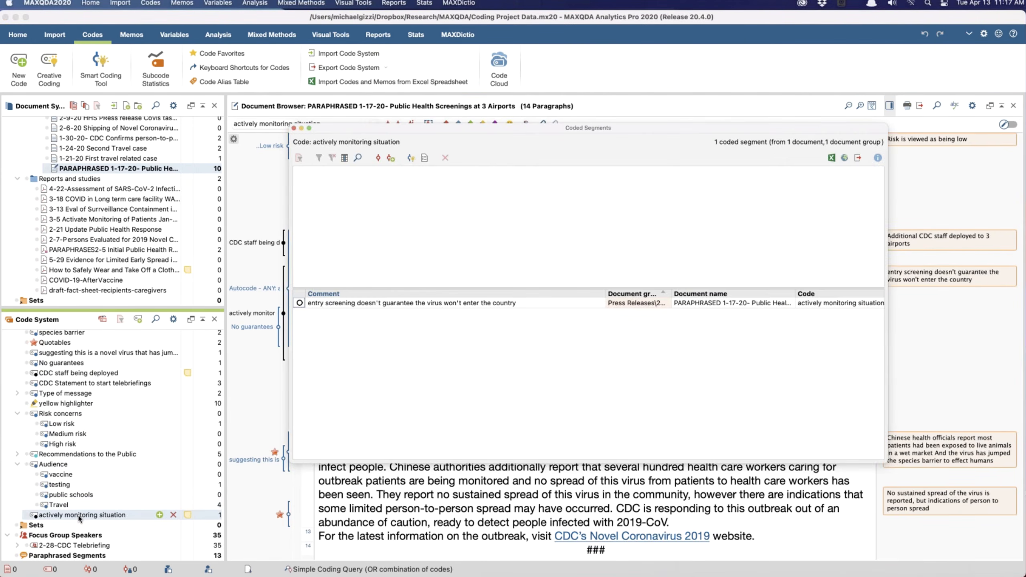
{"action": "left_click", "coordinate": [561, 303]}
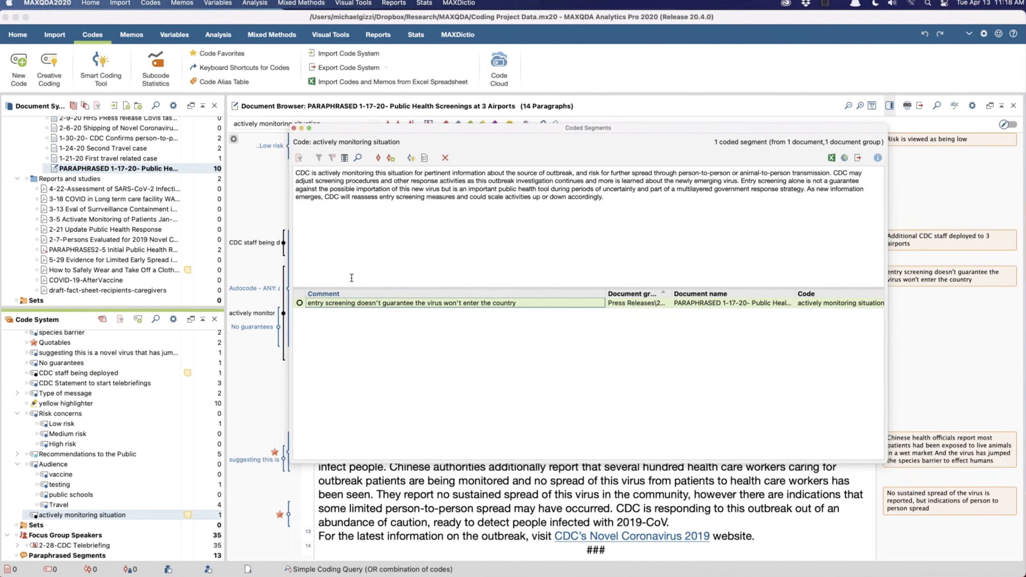
{"action": "left_click", "coordinate": [294, 128]}
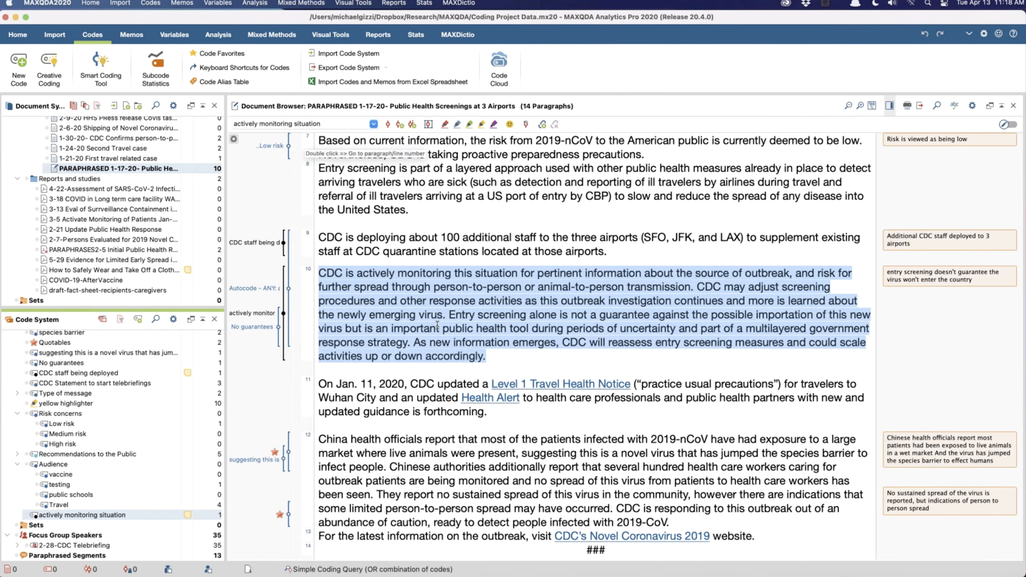
Step: Insert an in-document memo on the whole paragraph beginning "China health officials report"
{"action": "scroll", "coordinate": [437, 325], "scroll_direction": "up", "scroll_amount": 1}
{"action": "scroll", "coordinate": [437, 325], "scroll_direction": "down", "scroll_amount": 1}
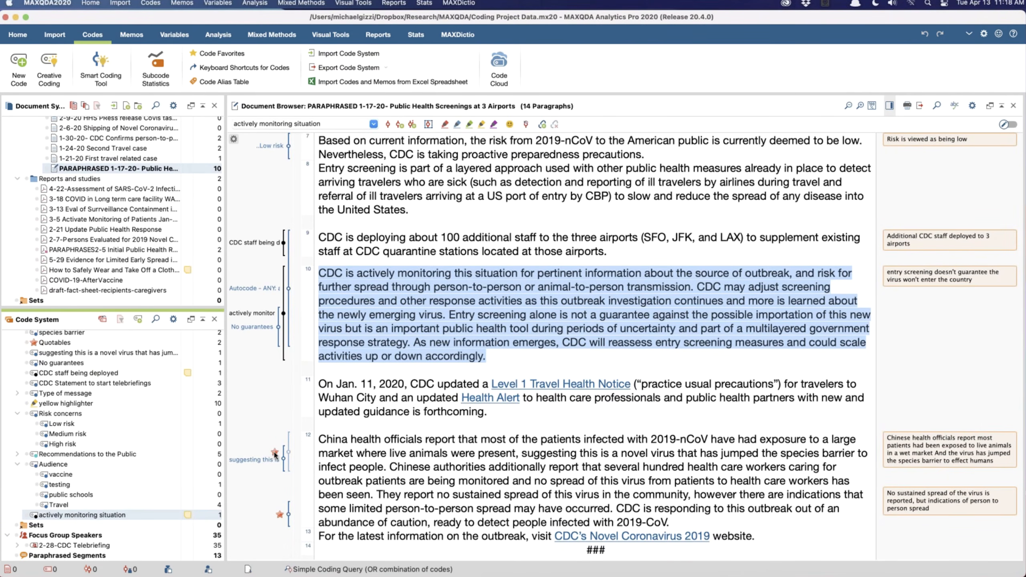
{"action": "mouse_move", "coordinate": [274, 455]}
{"action": "left_click_drag", "start_coordinate": [670, 523], "coordinate": [319, 437]}
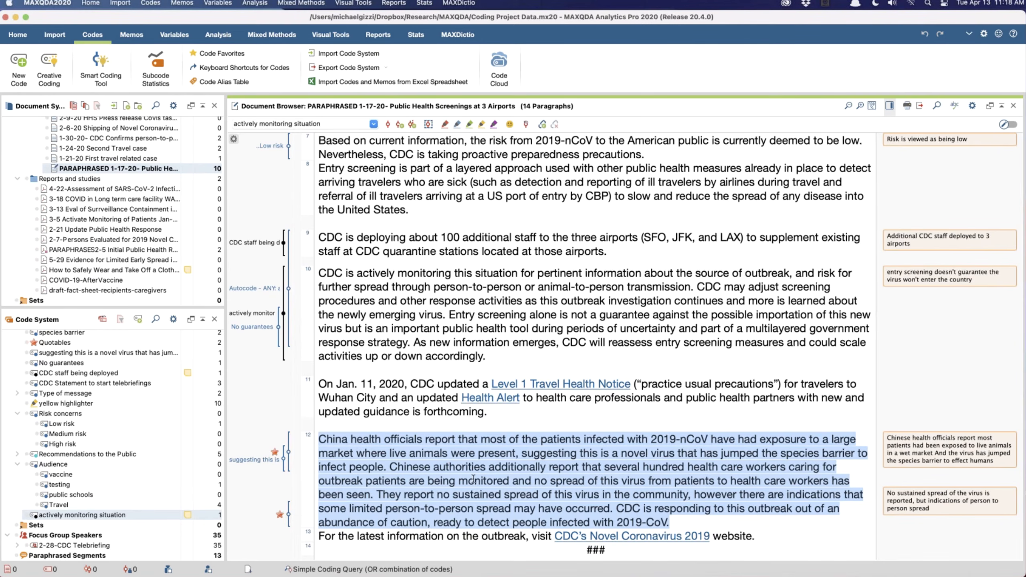
{"action": "right_click", "coordinate": [423, 472]}
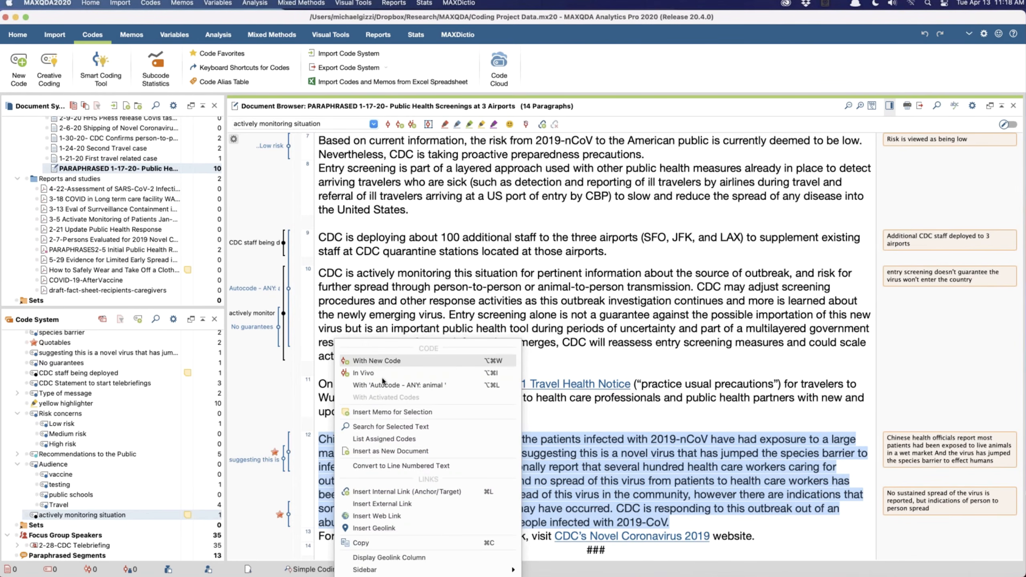
{"action": "left_click", "coordinate": [413, 413]}
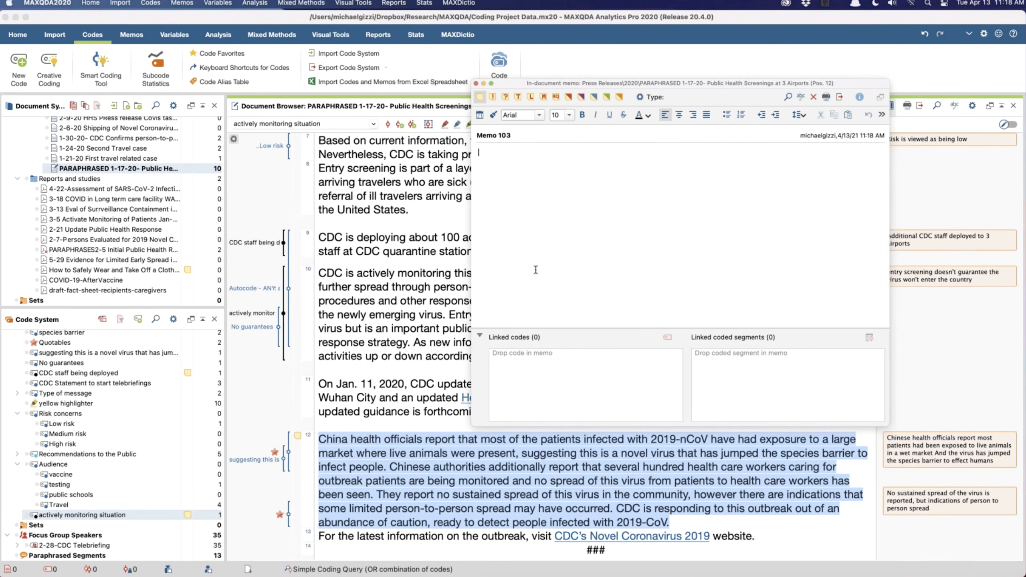
Step: Fill the memo with "In its earliest messaging, CDC tried to suggest that while there is person to person spread, it appears not to be a sustained spread."
{"action": "type", "text": "In its earliest messaging, CDC tryied to sugg"}
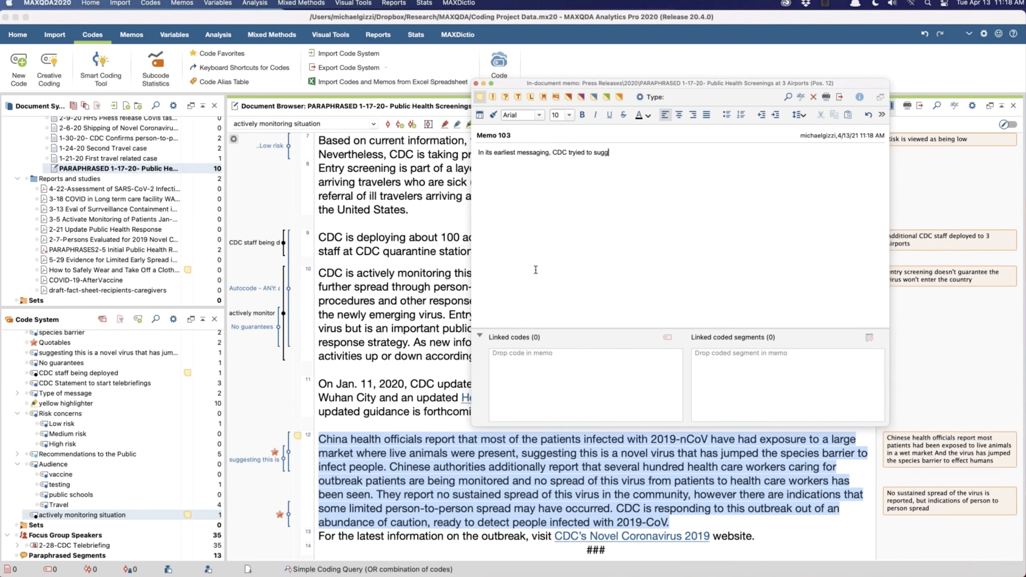
{"action": "type", "text": "est that while there is person to person spre"}
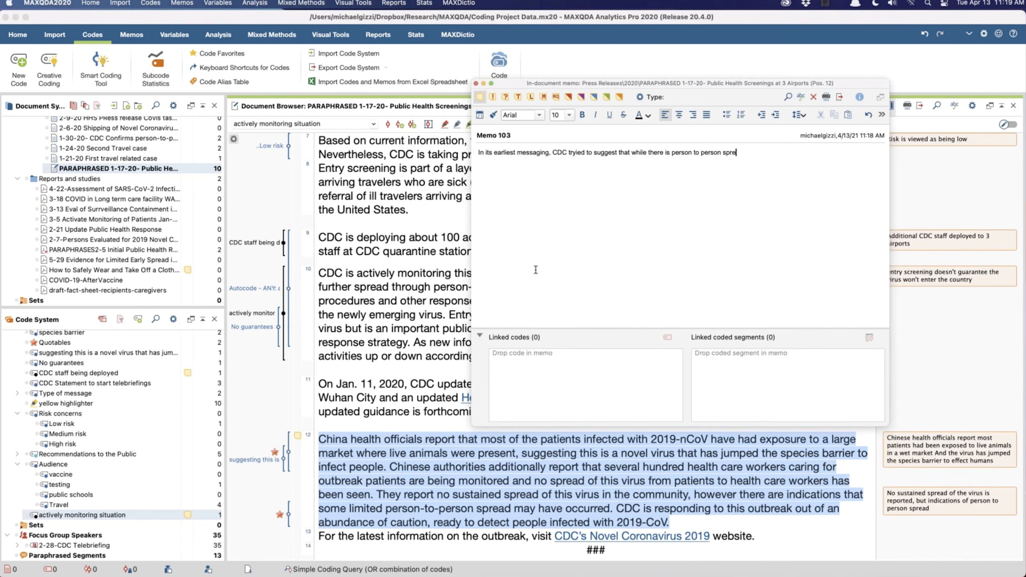
{"action": "type", "text": "ad, it appears not to be a sustained spread."}
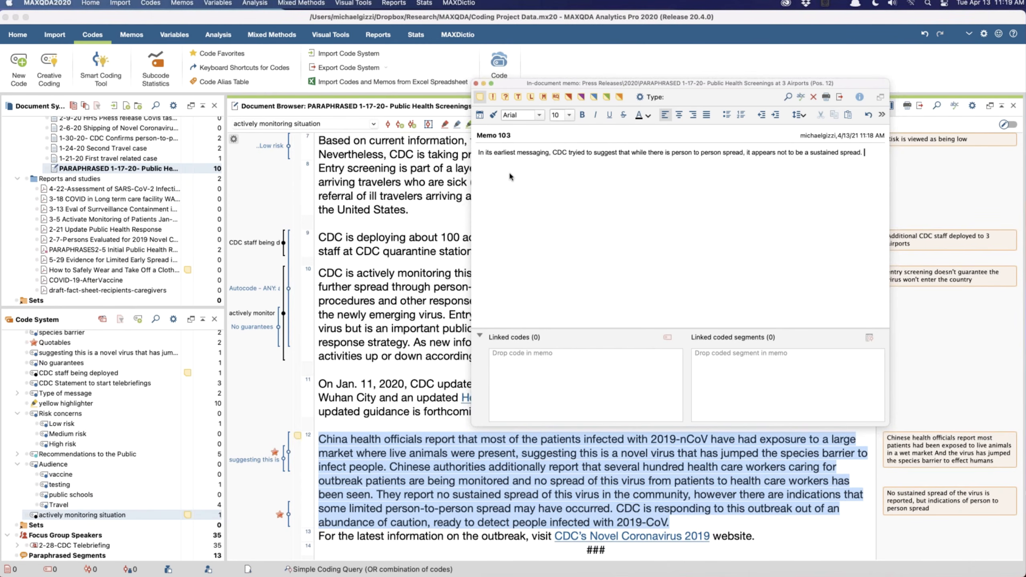
{"action": "left_click", "coordinate": [476, 84]}
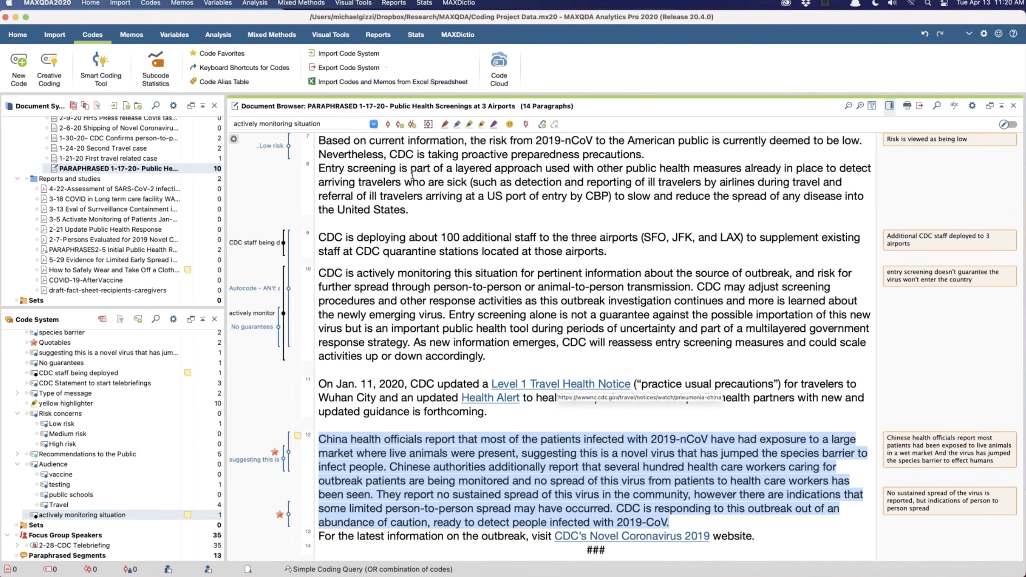
Step: Review the project's in-document memo and free memo in the Memo Manager, and close it
{"action": "left_click", "coordinate": [138, 36]}
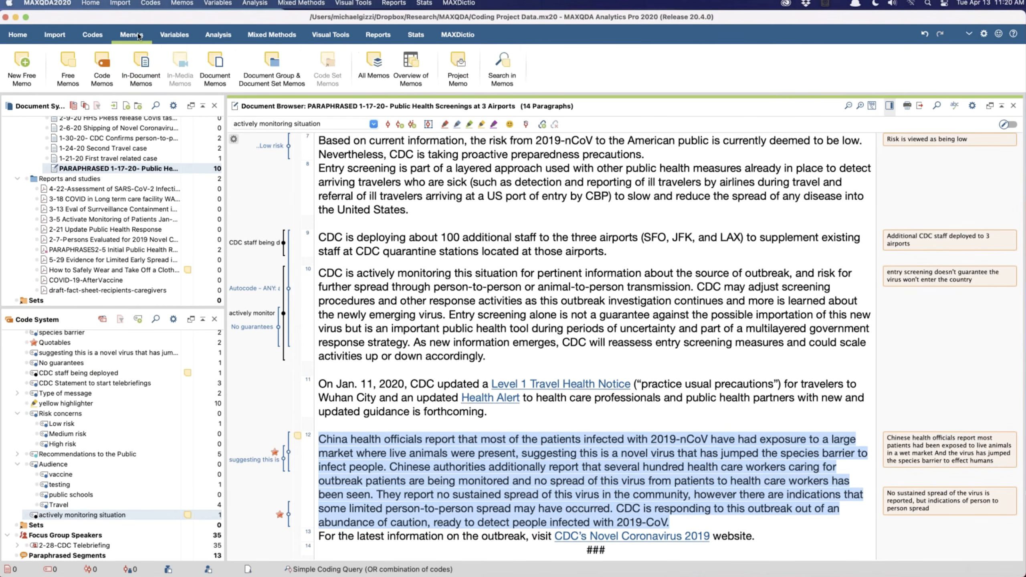
{"action": "left_click", "coordinate": [141, 66]}
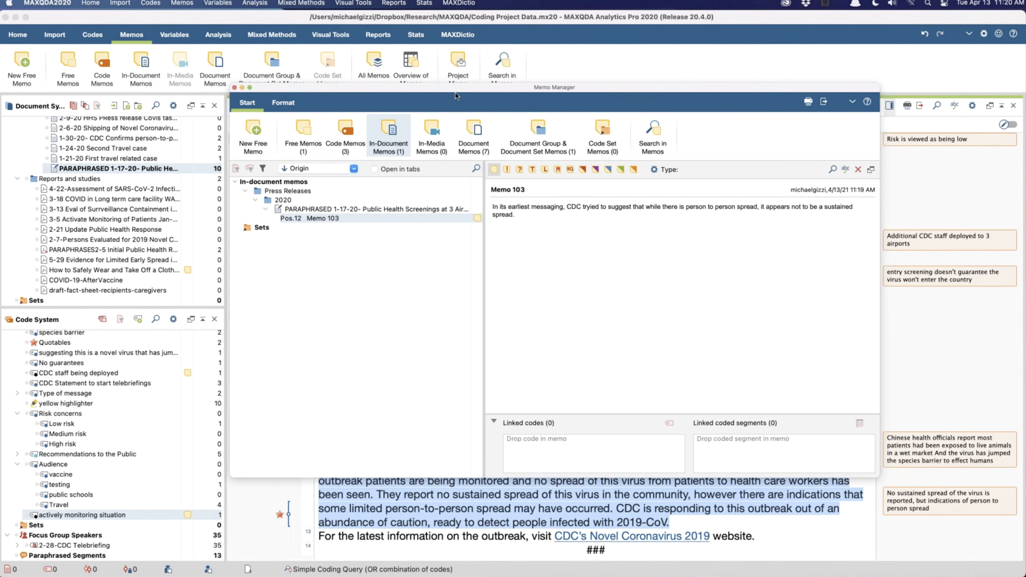
{"action": "mouse_move", "coordinate": [382, 90]}
{"action": "left_mouse_down"}
{"action": "mouse_move", "coordinate": [441, 102]}
{"action": "mouse_move", "coordinate": [377, 98]}
{"action": "left_mouse_up"}
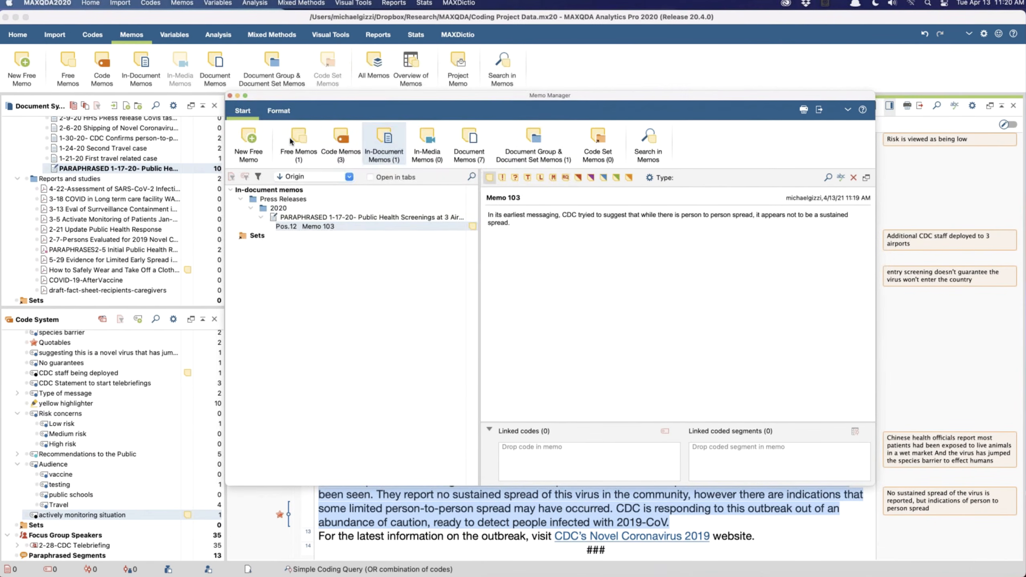
{"action": "left_click", "coordinate": [299, 146]}
{"action": "left_click", "coordinate": [268, 202]}
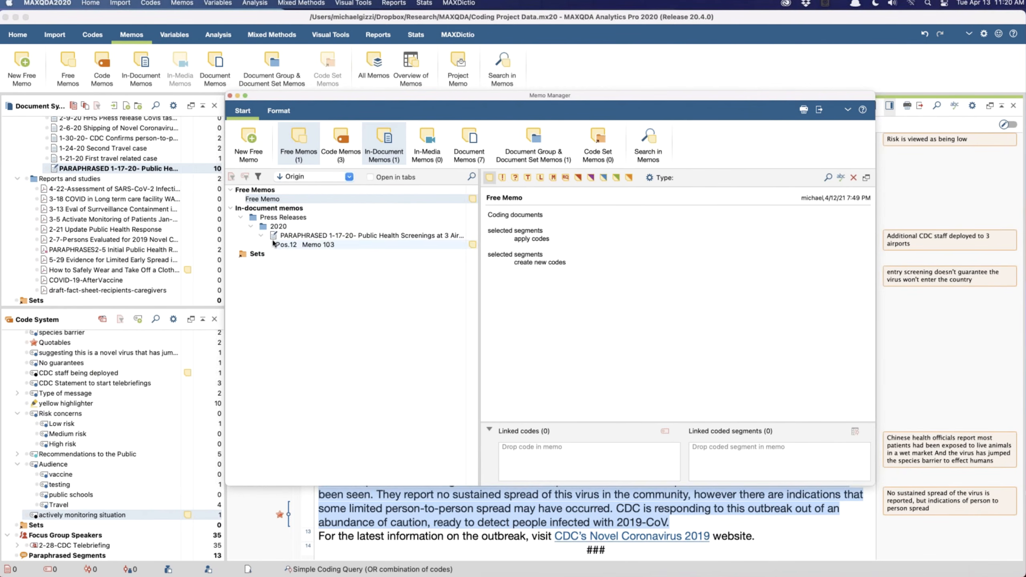
{"action": "left_click", "coordinate": [230, 96]}
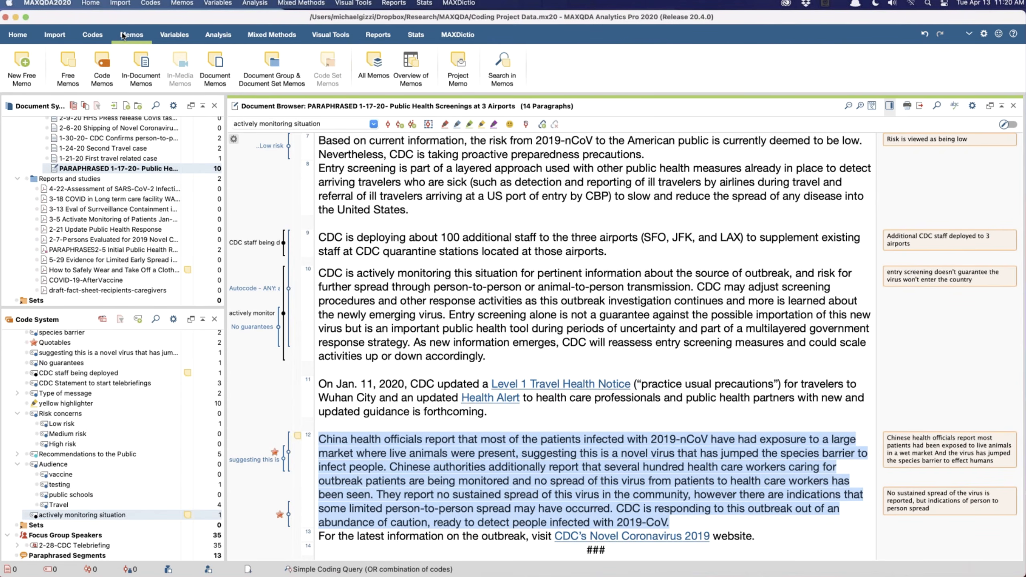
Step: Run a lexical search in memos for "sustai" instead of "animal", view the matching memo, and close the Memo Manager
{"action": "left_click", "coordinate": [215, 36]}
{"action": "left_click", "coordinate": [77, 62]}
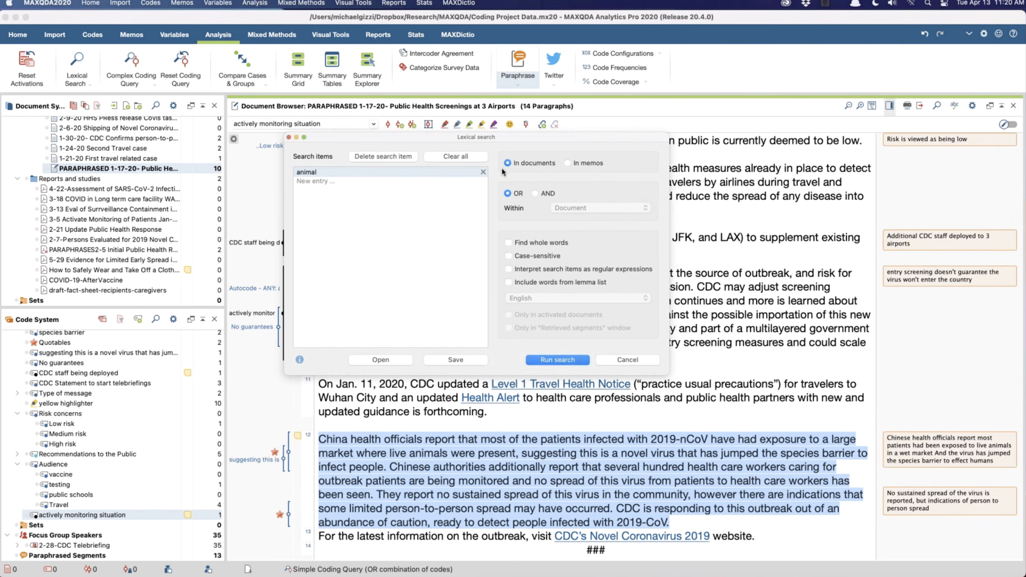
{"action": "left_click", "coordinate": [569, 162]}
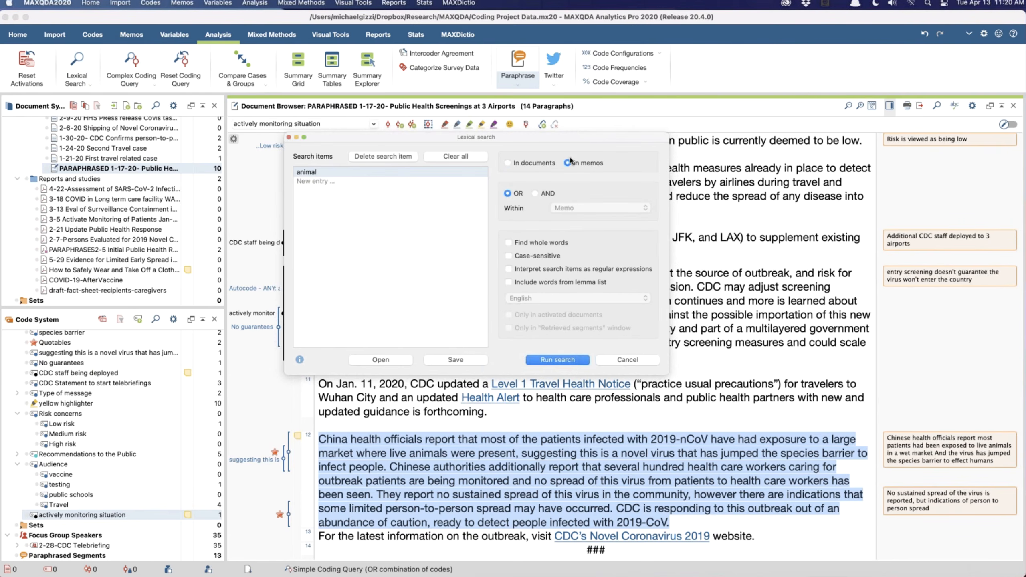
{"action": "left_click", "coordinate": [357, 172]}
{"action": "key", "text": "BackSpace"}
{"action": "key", "text": "BackSpace"}
{"action": "key", "text": "BackSpace"}
{"action": "key", "text": "BackSpace"}
{"action": "key", "text": "BackSpace"}
{"action": "key", "text": "BackSpace"}
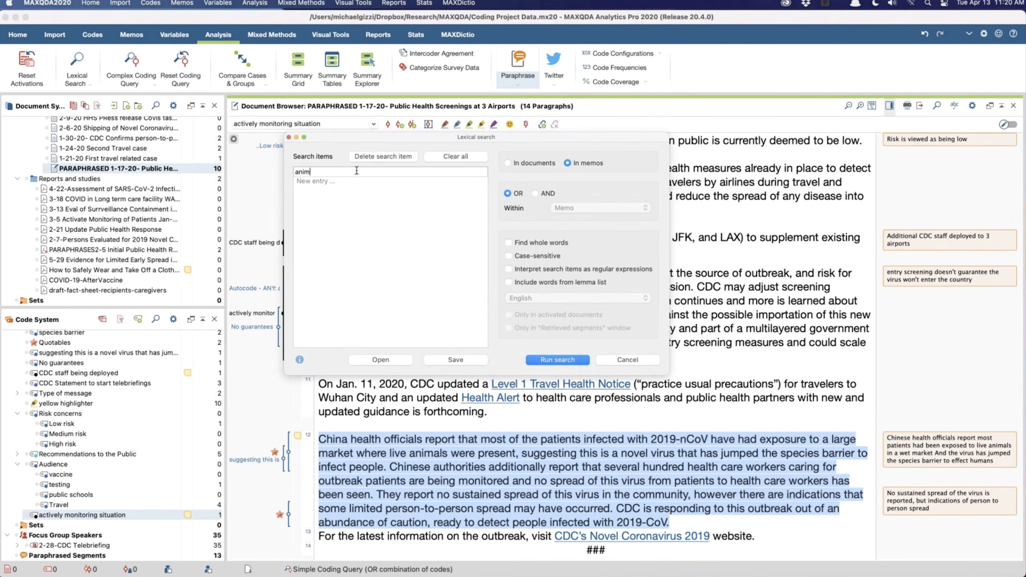
{"action": "type", "text": "sustai"}
{"action": "key", "text": "Return"}
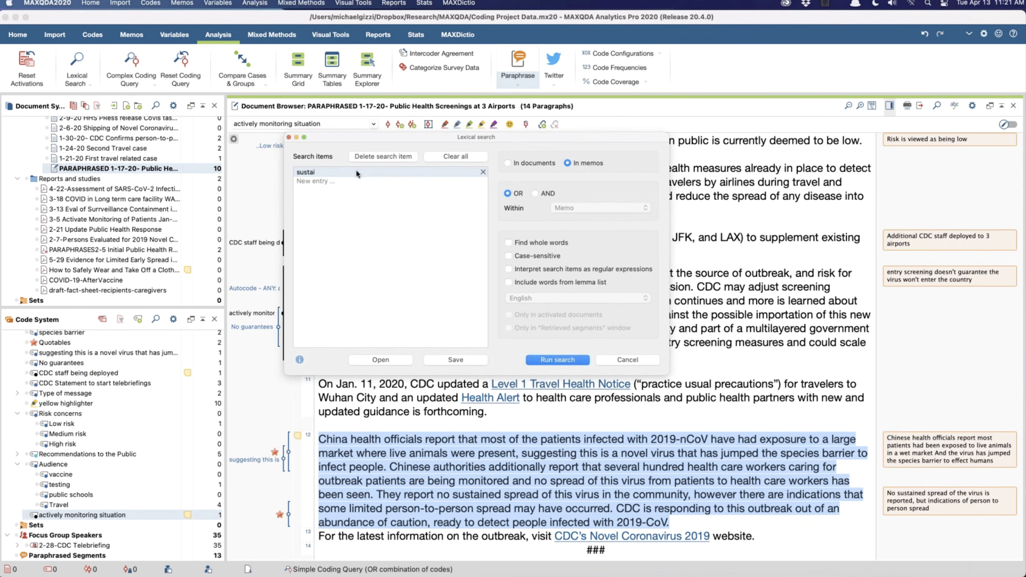
{"action": "left_click", "coordinate": [558, 358]}
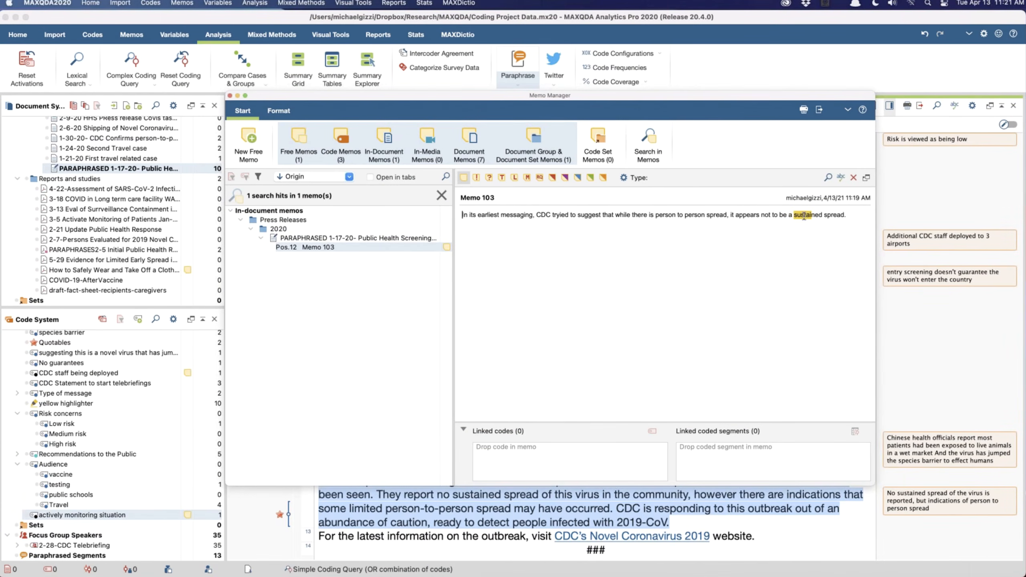
{"action": "left_click", "coordinate": [231, 96]}
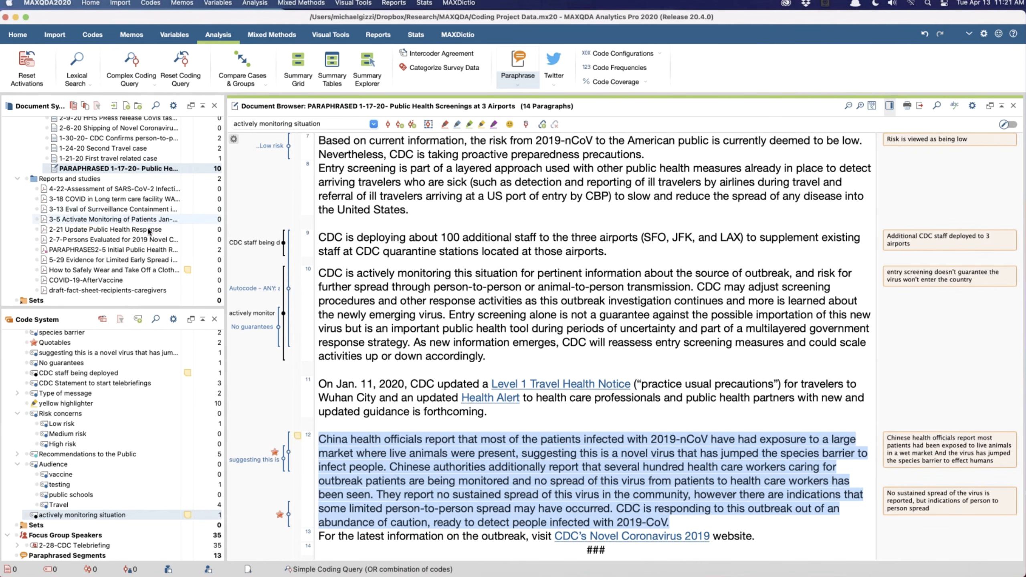
{"action": "scroll", "coordinate": [148, 228], "scroll_direction": "up", "scroll_amount": 15}
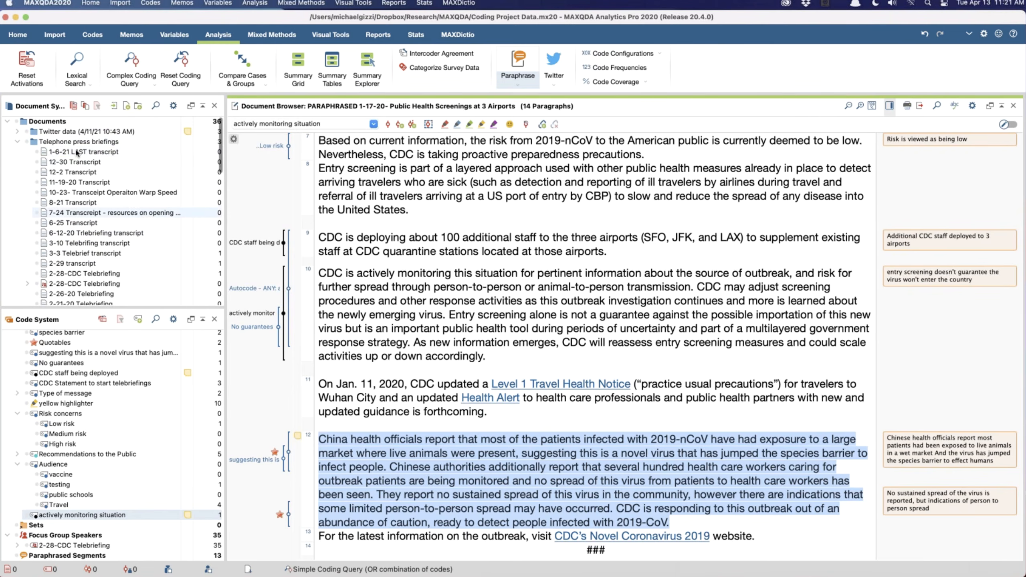
{"action": "left_click", "coordinate": [17, 142]}
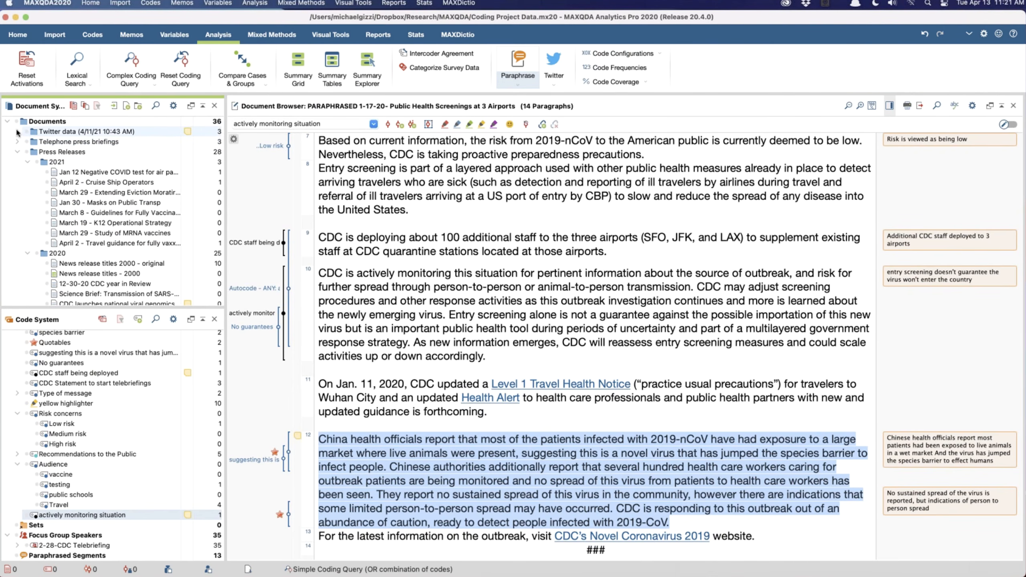
{"action": "left_click", "coordinate": [16, 132]}
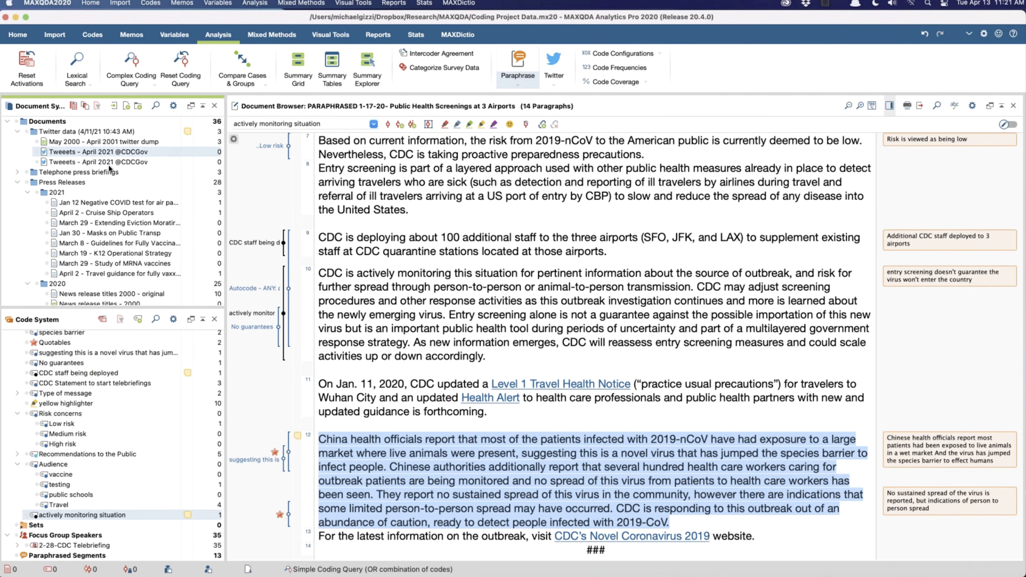
{"action": "mouse_move", "coordinate": [109, 156]}
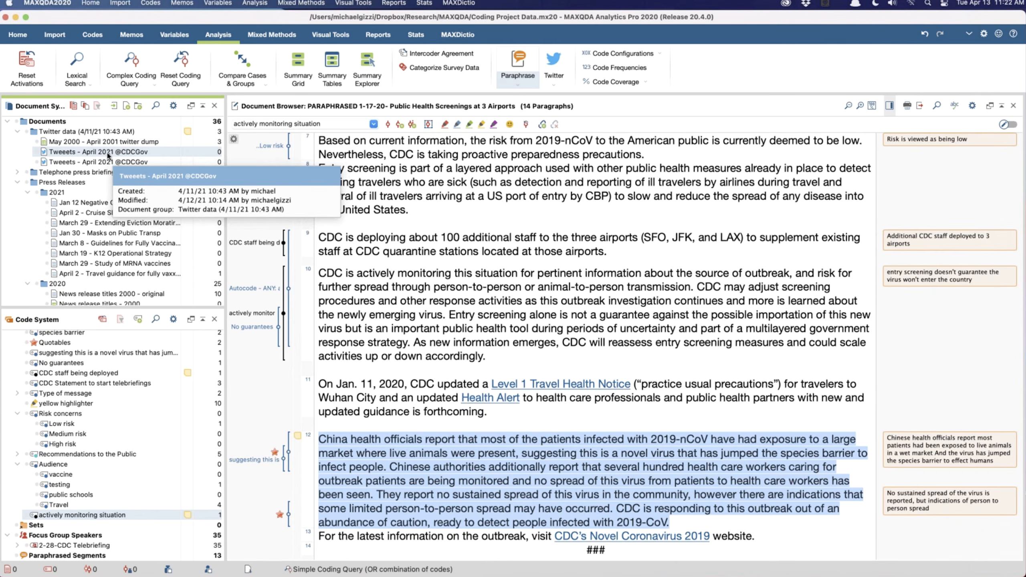
{"action": "double_click", "coordinate": [60, 154]}
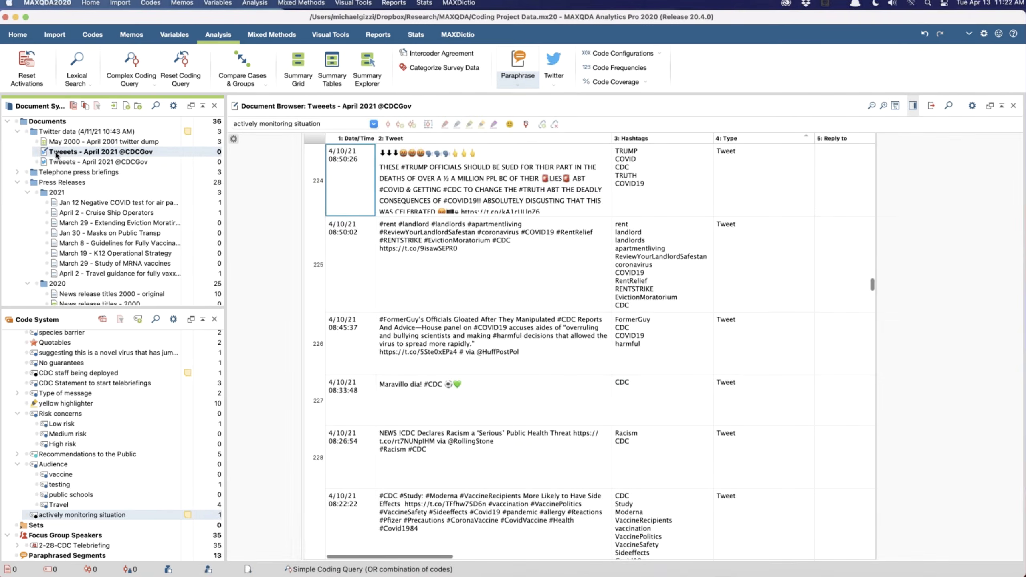
Step: Highlight the 08:50:02 tweet in row 225 in red, from "YourLandlordSafestan" through the link at its end
{"action": "left_click", "coordinate": [461, 248]}
{"action": "left_click_drag", "start_coordinate": [461, 248], "coordinate": [403, 233]}
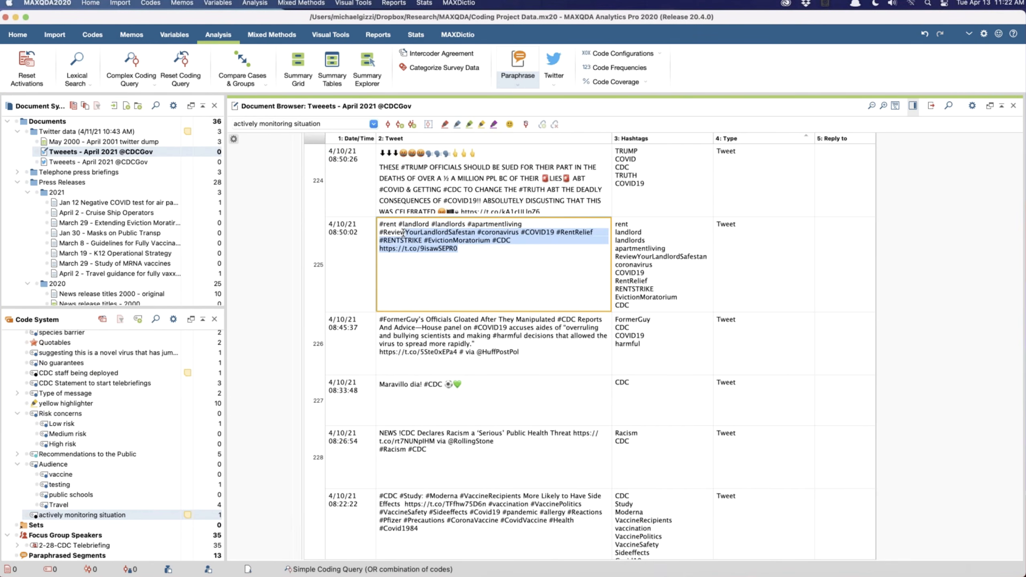
{"action": "left_click", "coordinate": [445, 125]}
{"action": "left_click", "coordinate": [629, 259]}
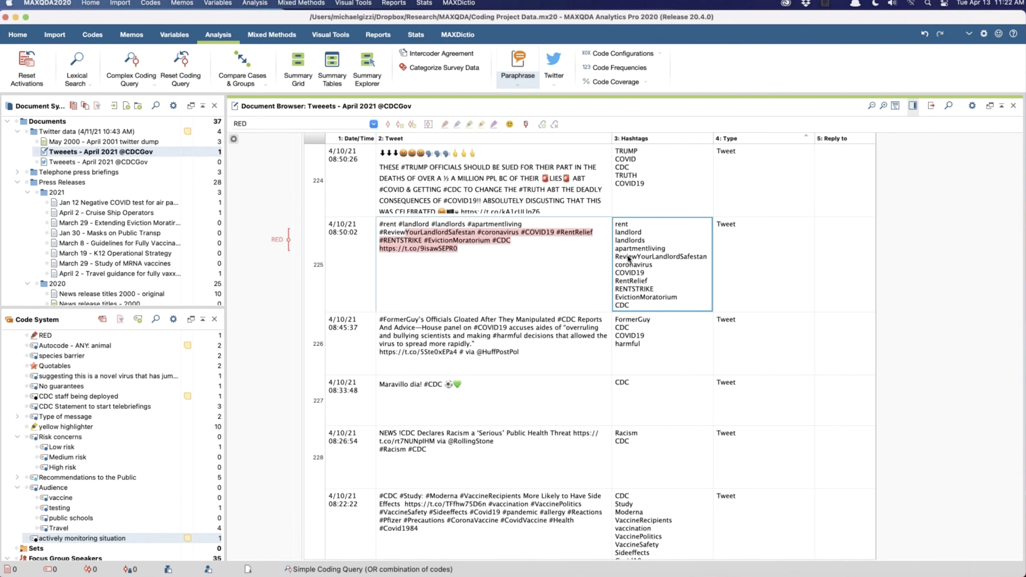
{"action": "left_click", "coordinate": [553, 79]}
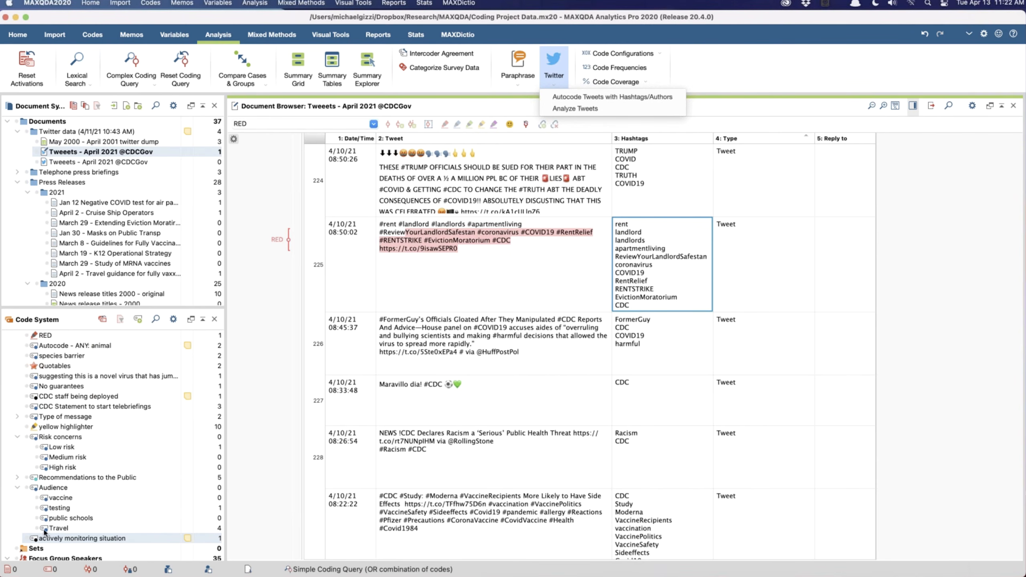
{"action": "left_click", "coordinate": [46, 560]}
Step: View the coded segments of the collapsed "2-28-CDC Telebriefing" code under Focus Group Speakers, and close the Coded Segments window
{"action": "left_click", "coordinate": [46, 561]}
{"action": "scroll", "coordinate": [49, 549], "scroll_direction": "down", "scroll_amount": 2}
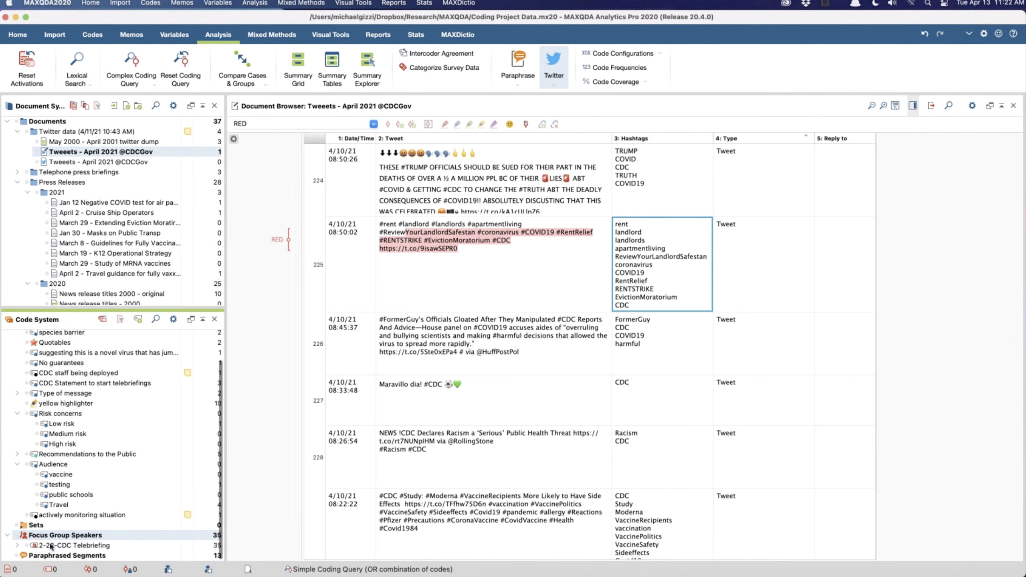
{"action": "left_click", "coordinate": [59, 546]}
{"action": "double_click", "coordinate": [60, 545]}
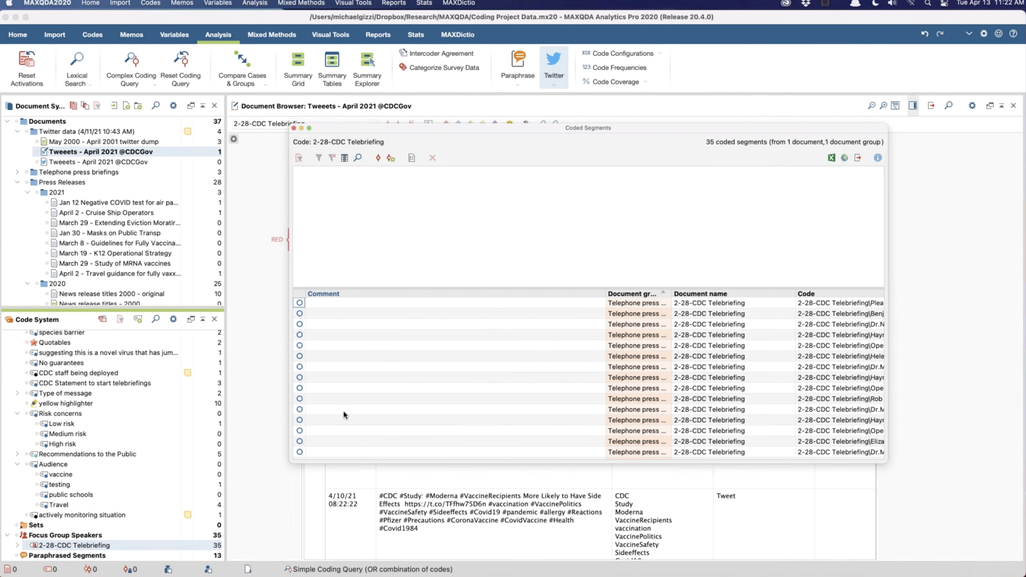
{"action": "left_click", "coordinate": [294, 128]}
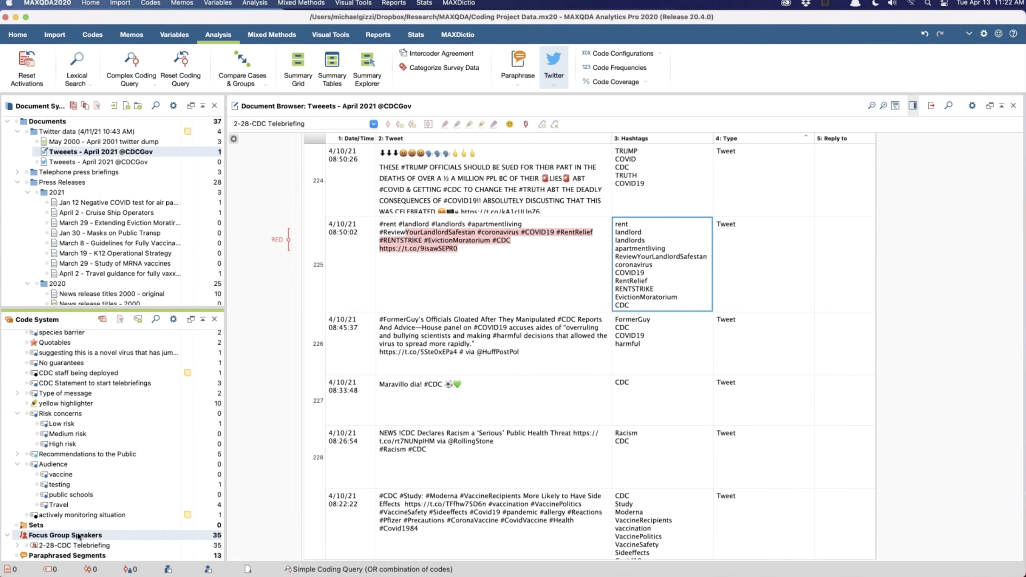
Step: Expand "2-28-CDC Telebriefing" into its speaker codes, view the second speaker's coded segments, and close the window
{"action": "left_click", "coordinate": [17, 545]}
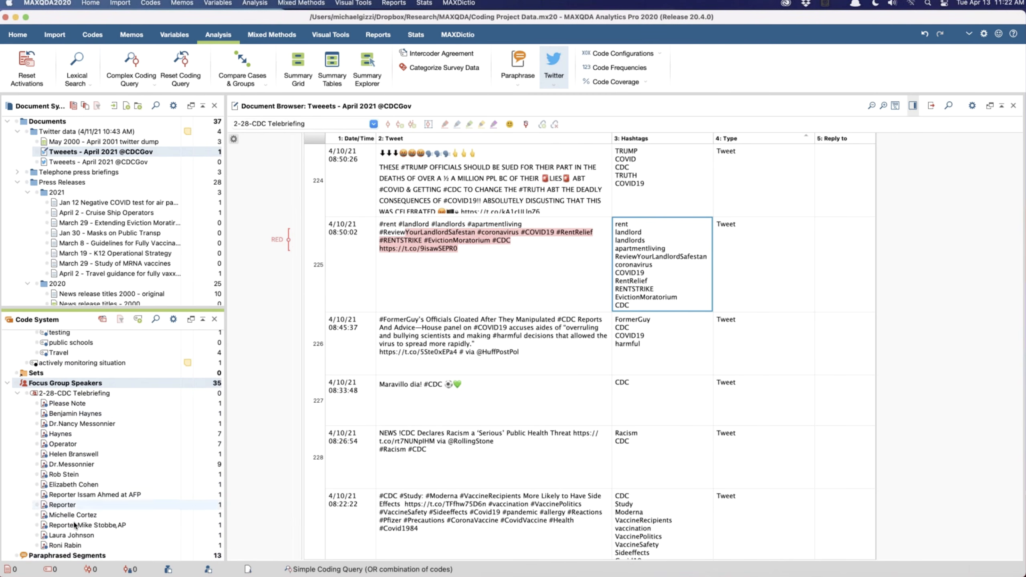
{"action": "double_click", "coordinate": [69, 414]}
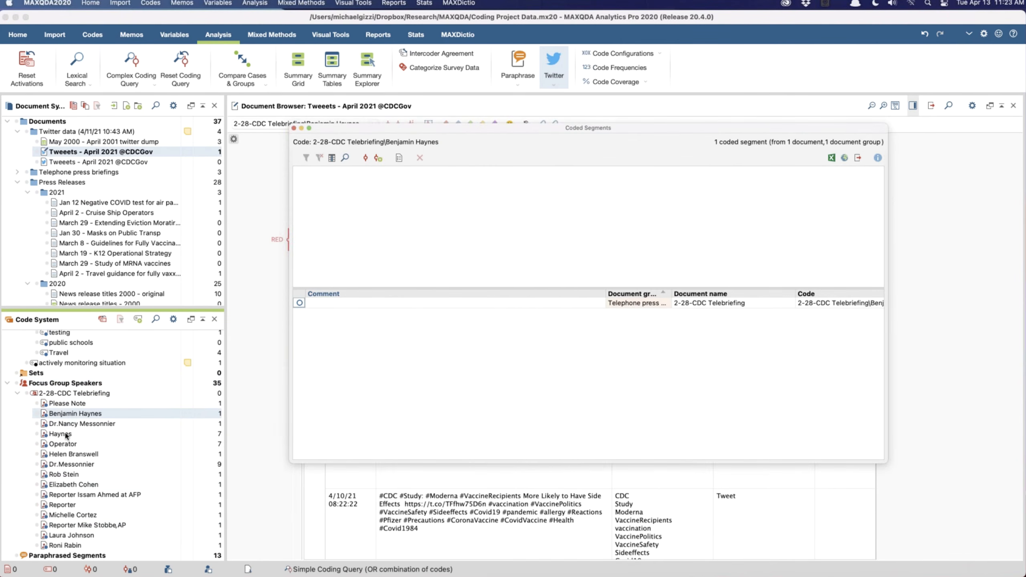
{"action": "left_click", "coordinate": [64, 435]}
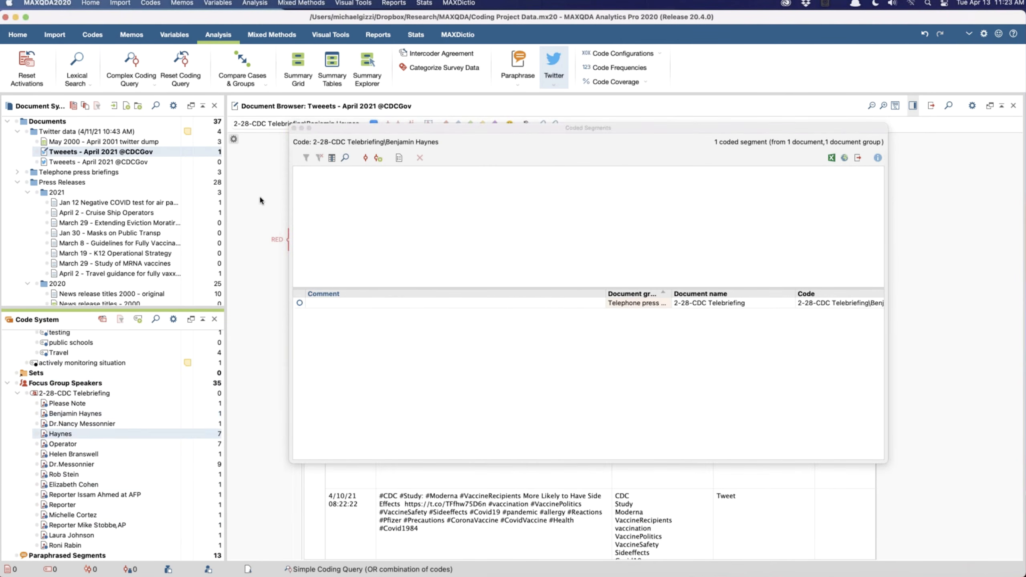
{"action": "left_click", "coordinate": [294, 128]}
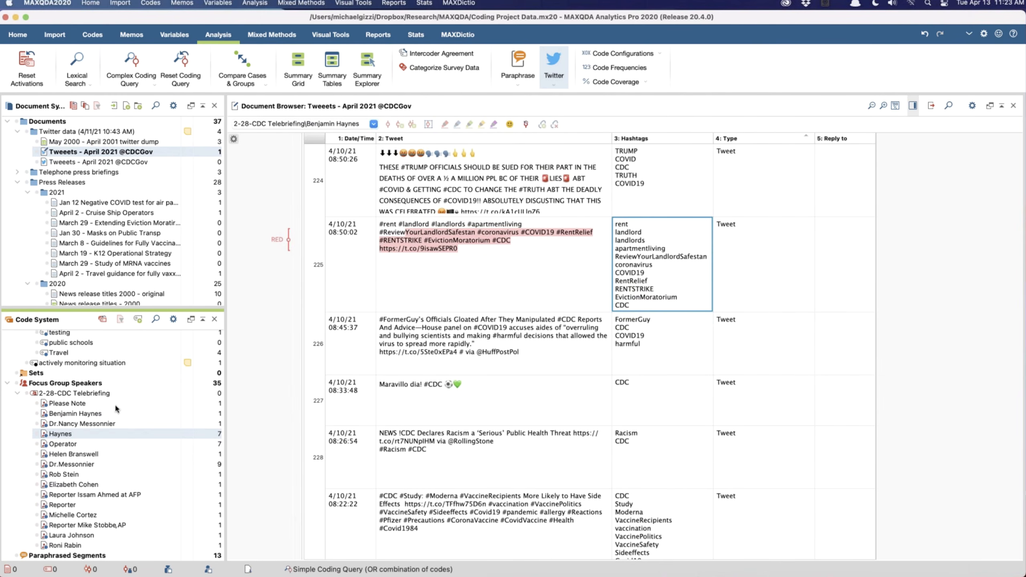
Step: Open the coded segments of the expanded "2-28-CDC Telebriefing" parent code
{"action": "left_click", "coordinate": [93, 393]}
{"action": "double_click", "coordinate": [93, 393]}
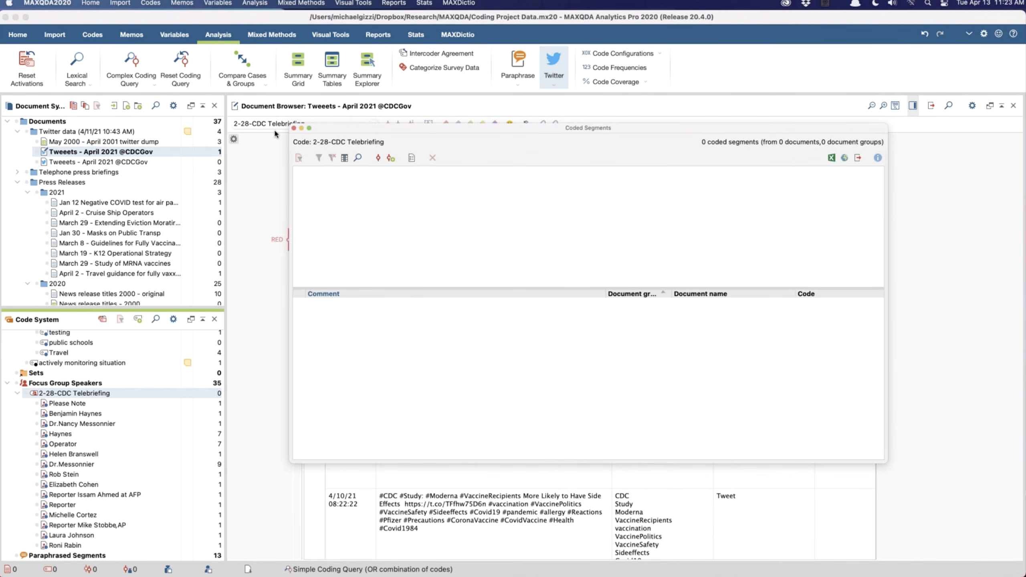
Step: Recheck the coded segments of the "2-28-CDC Telebriefing" parent code and close the Coded Segments window
{"action": "left_click", "coordinate": [294, 128]}
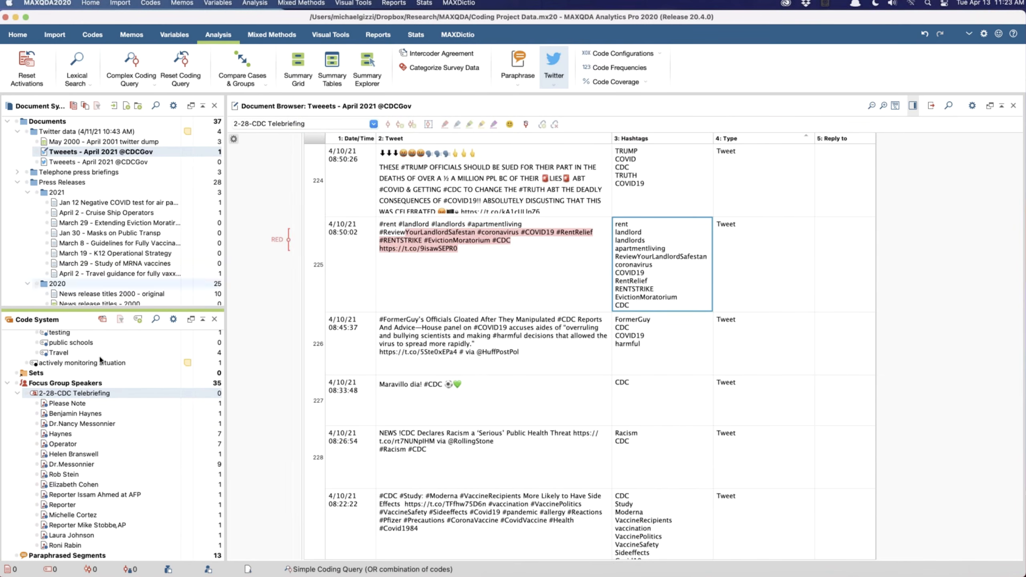
{"action": "double_click", "coordinate": [82, 394]}
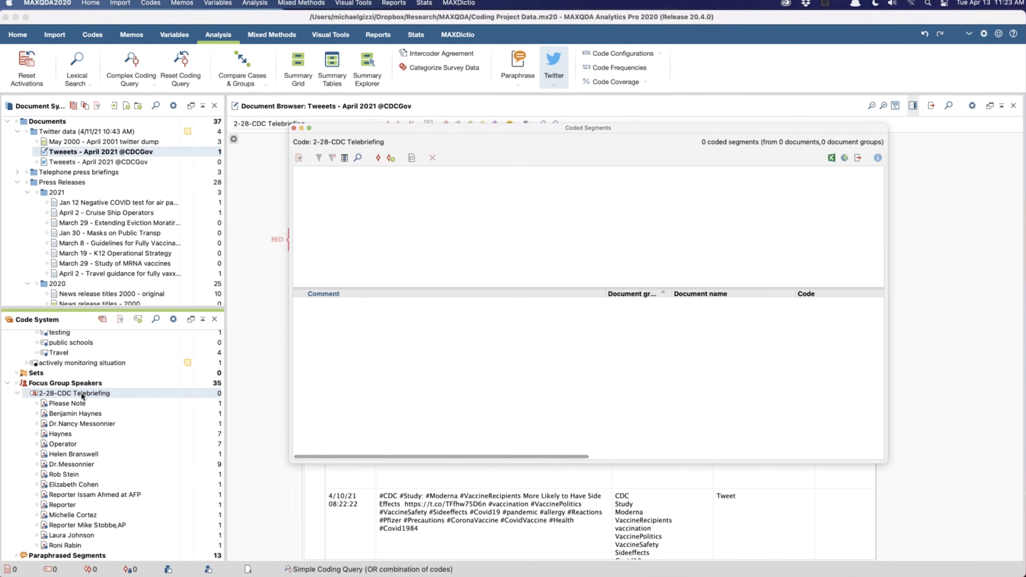
{"action": "left_click", "coordinate": [294, 128]}
Step: Expand the "Telephone press briefings" group and its "2-28-CDC Telebriefing" focus group transcript to list the speakers
{"action": "scroll", "coordinate": [53, 254], "scroll_direction": "down", "scroll_amount": 10}
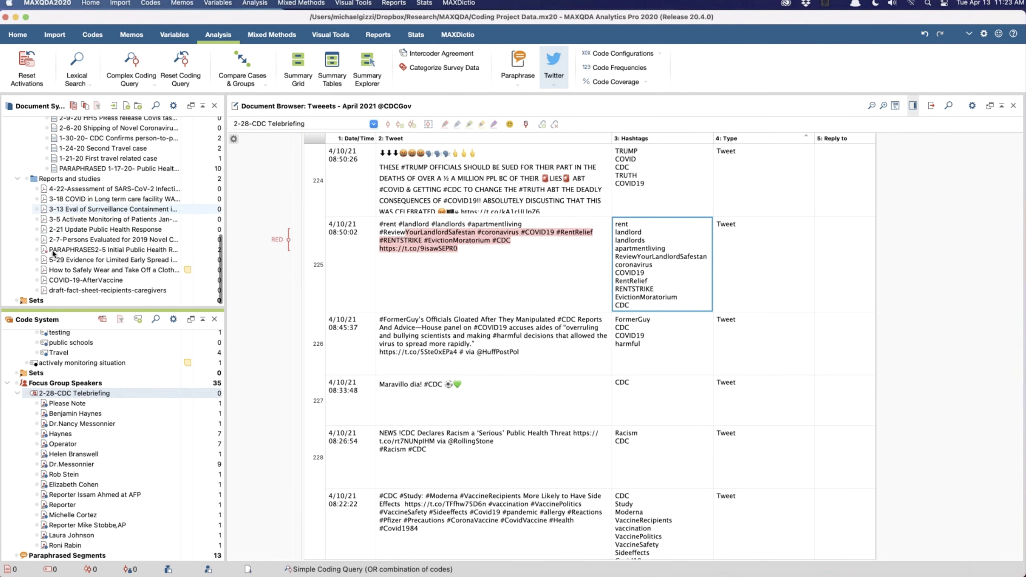
{"action": "scroll", "coordinate": [39, 195], "scroll_direction": "up", "scroll_amount": 15}
{"action": "scroll", "coordinate": [38, 195], "scroll_direction": "up", "scroll_amount": 15}
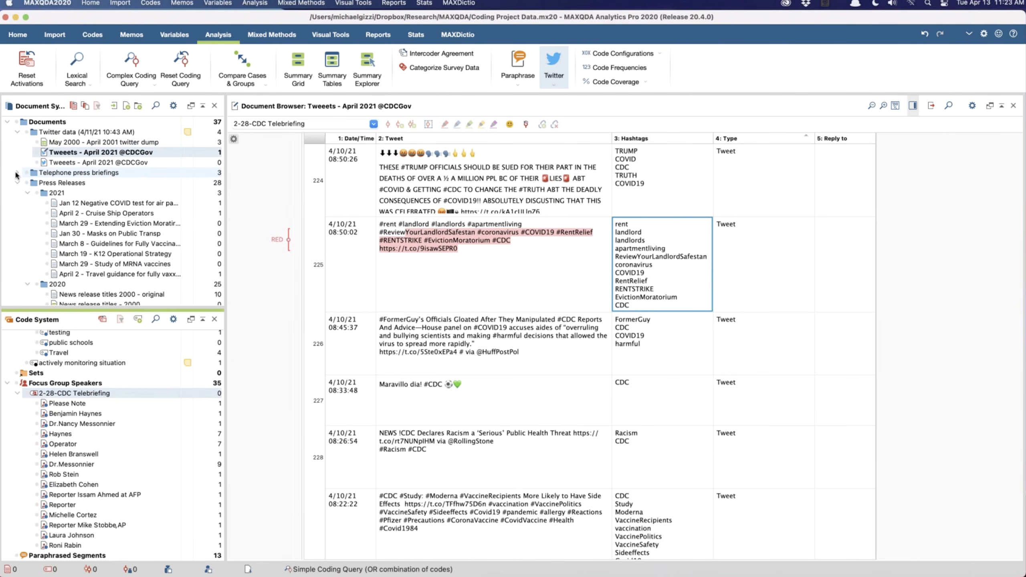
{"action": "left_click", "coordinate": [16, 173]}
{"action": "scroll", "coordinate": [29, 183], "scroll_direction": "down", "scroll_amount": 5}
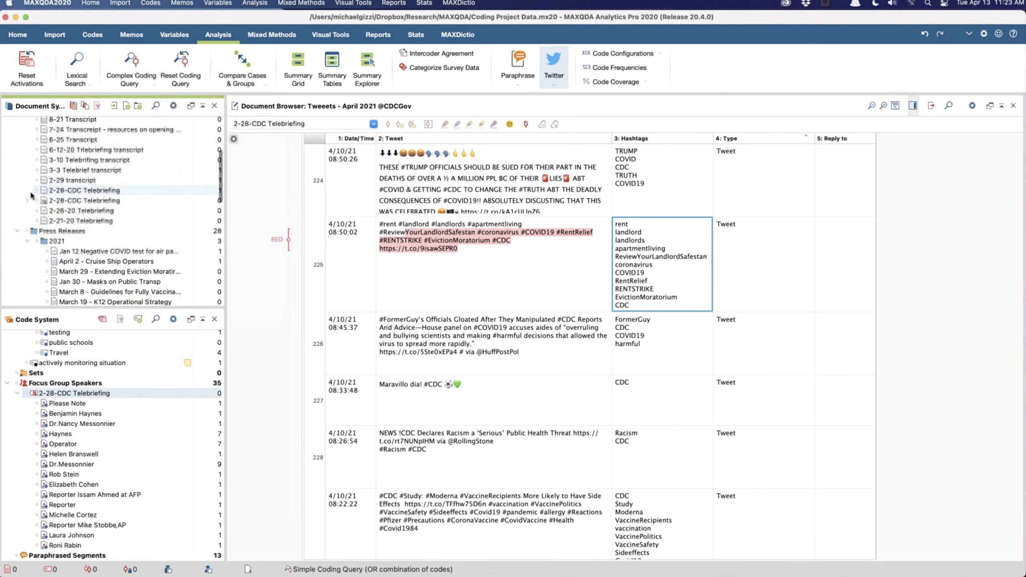
{"action": "left_click", "coordinate": [28, 200]}
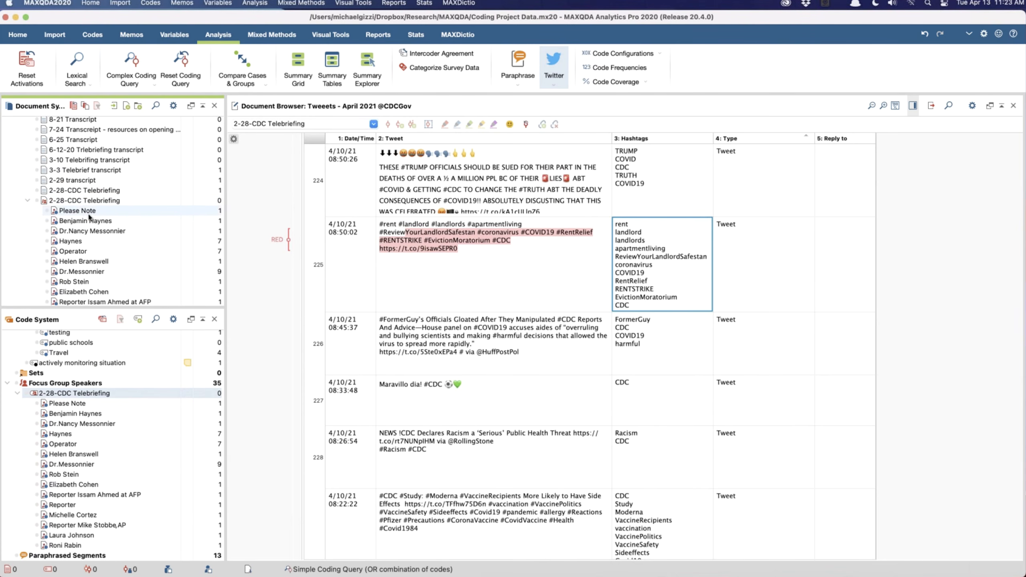
{"action": "left_click", "coordinate": [92, 221]}
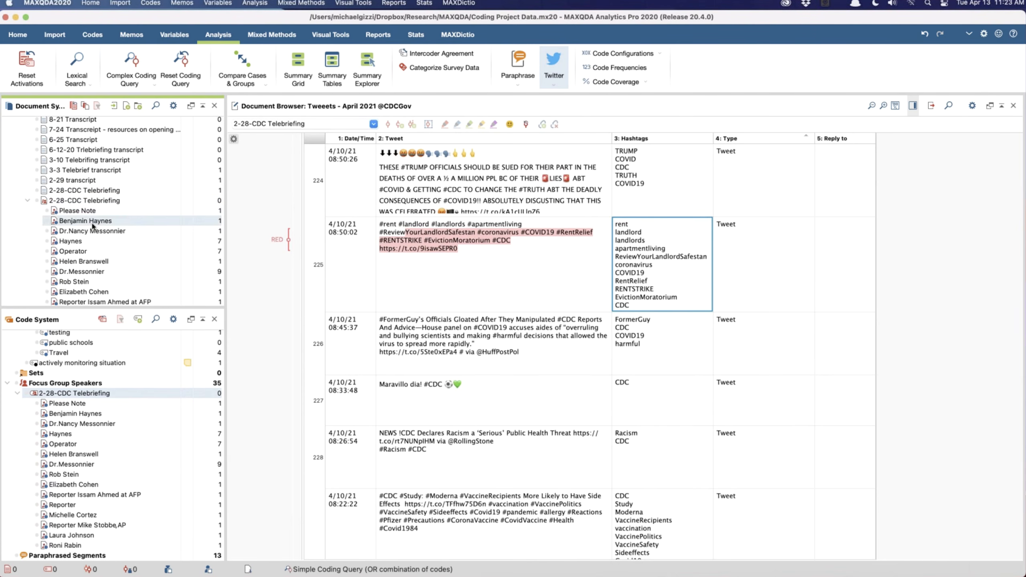
Step: Open the "2-28-CDC Telebriefing" focus group transcript and look through its paragraphs coded by speaker
{"action": "left_click", "coordinate": [93, 201]}
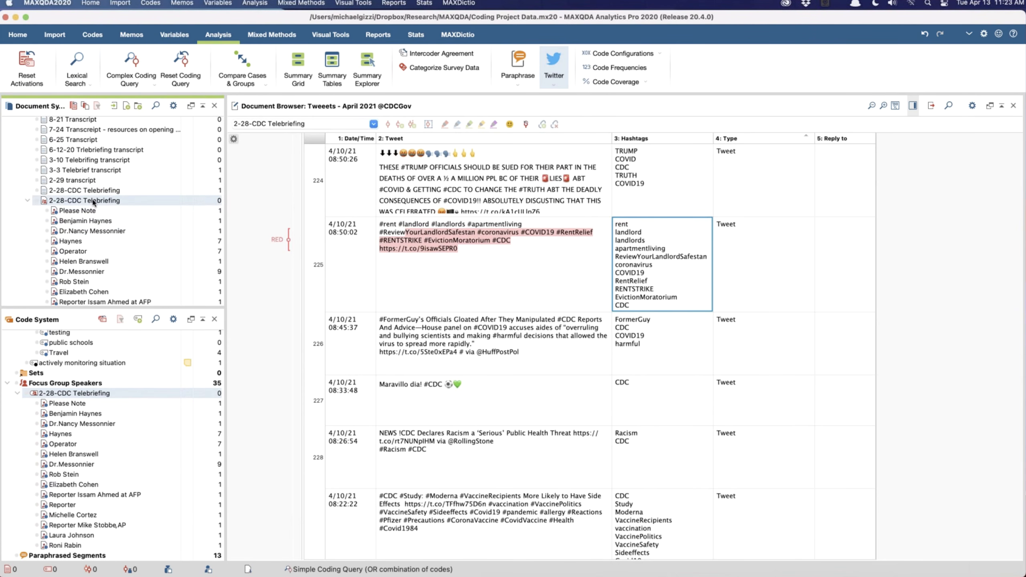
{"action": "double_click", "coordinate": [93, 201]}
{"action": "scroll", "coordinate": [413, 243], "scroll_direction": "down", "scroll_amount": 5}
{"action": "scroll", "coordinate": [414, 242], "scroll_direction": "down", "scroll_amount": 15}
{"action": "scroll", "coordinate": [414, 243], "scroll_direction": "down", "scroll_amount": 10}
{"action": "scroll", "coordinate": [414, 244], "scroll_direction": "down", "scroll_amount": 5}
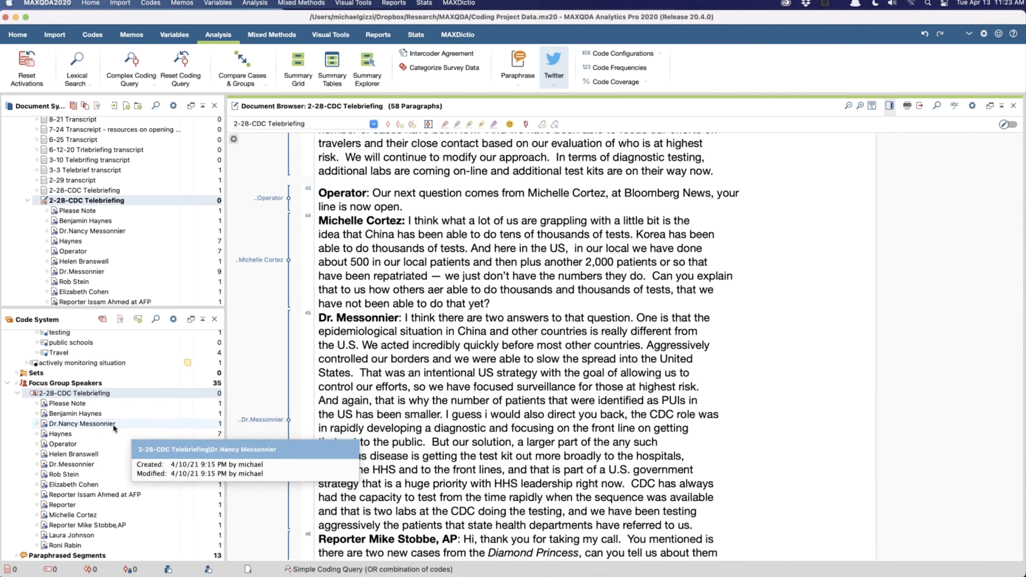
Step: View the third "2-28-CDC Telebriefing" speaker code's coded segment, read through its text, and close the Coded Segments window
{"action": "left_click", "coordinate": [72, 424]}
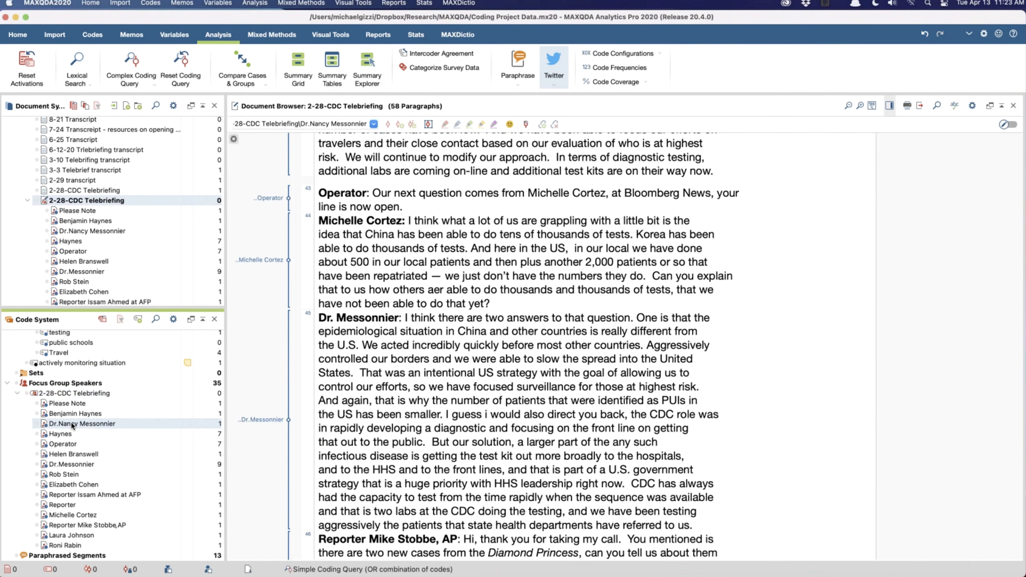
{"action": "double_click", "coordinate": [72, 424]}
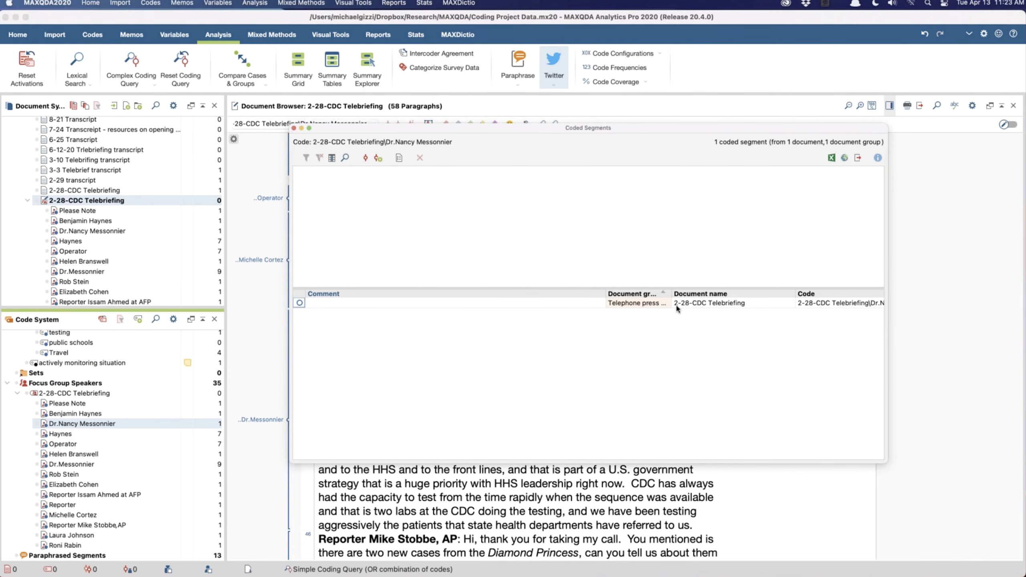
{"action": "left_click", "coordinate": [702, 304]}
{"action": "scroll", "coordinate": [432, 233], "scroll_direction": "down", "scroll_amount": 3}
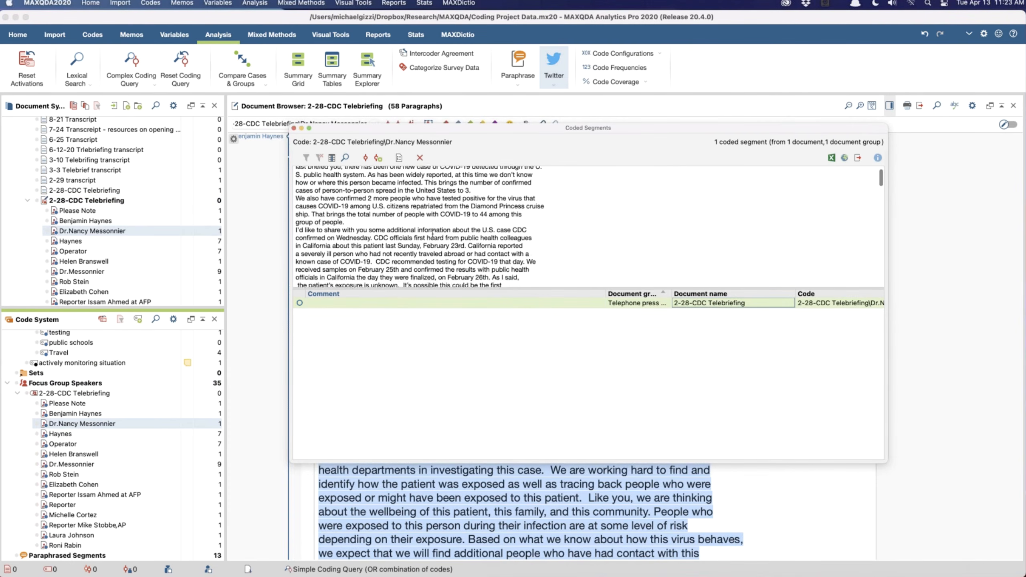
{"action": "scroll", "coordinate": [433, 233], "scroll_direction": "down", "scroll_amount": 10}
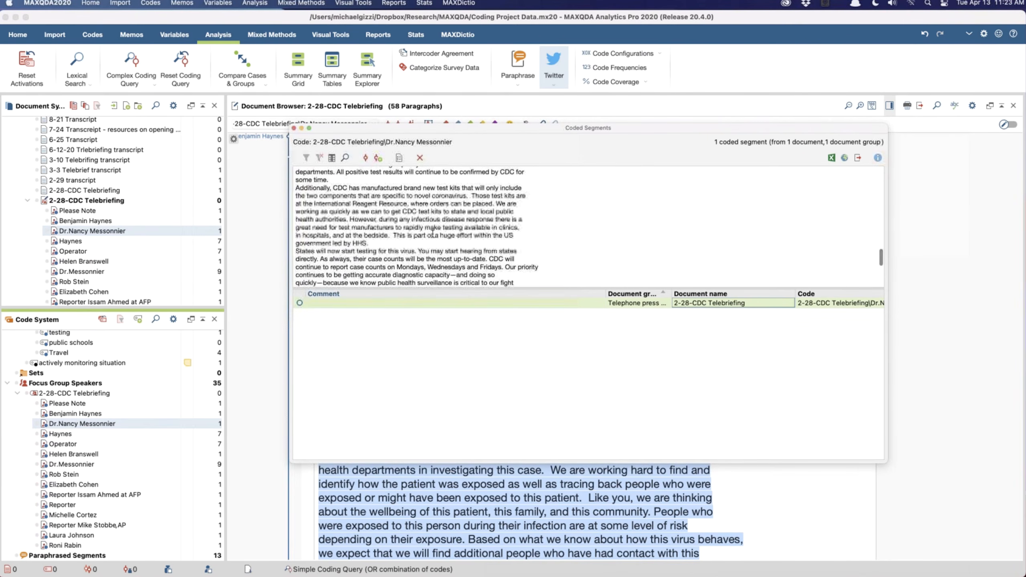
{"action": "scroll", "coordinate": [433, 234], "scroll_direction": "up", "scroll_amount": 10}
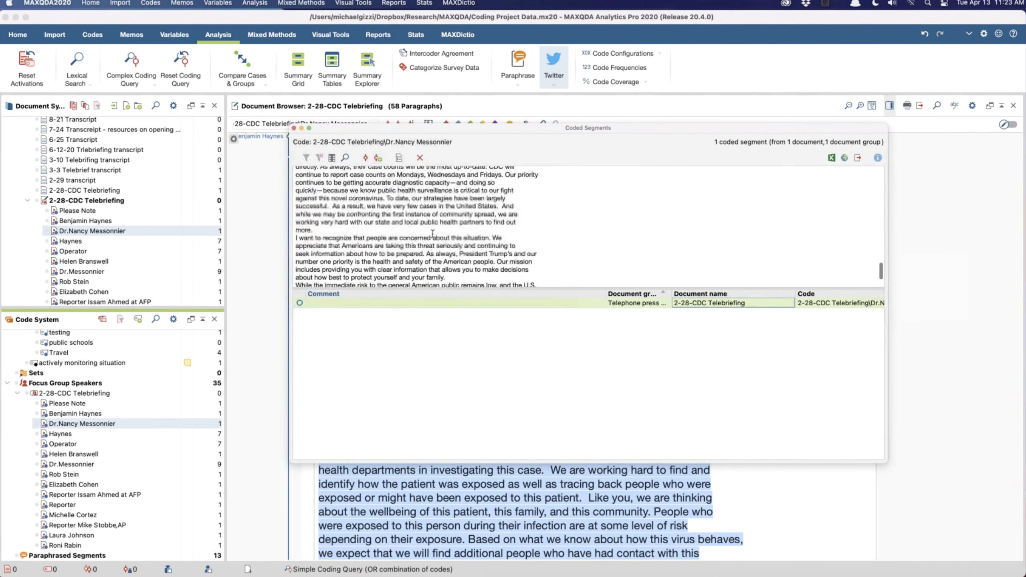
{"action": "scroll", "coordinate": [432, 233], "scroll_direction": "up", "scroll_amount": 5}
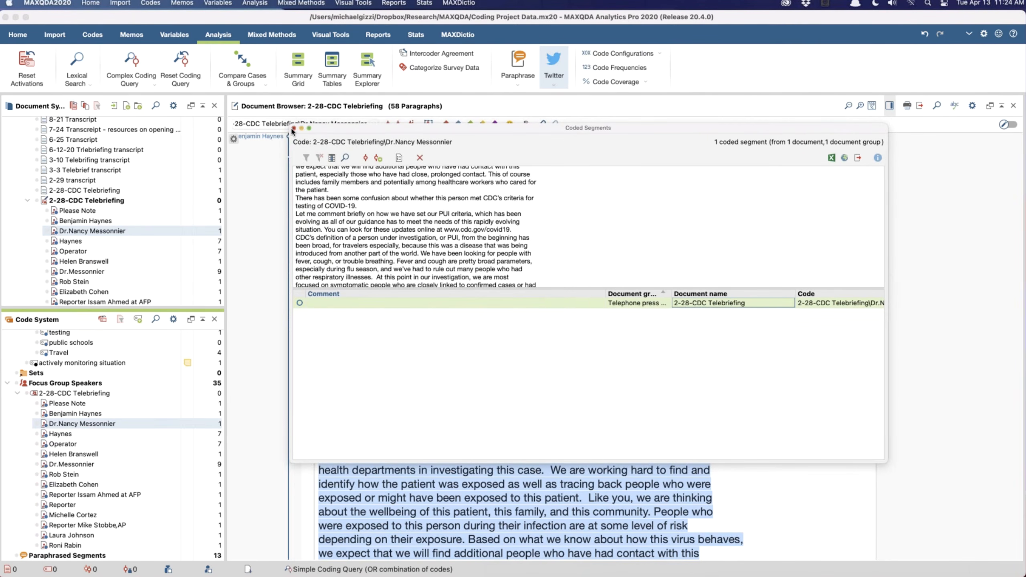
{"action": "left_click", "coordinate": [294, 129]}
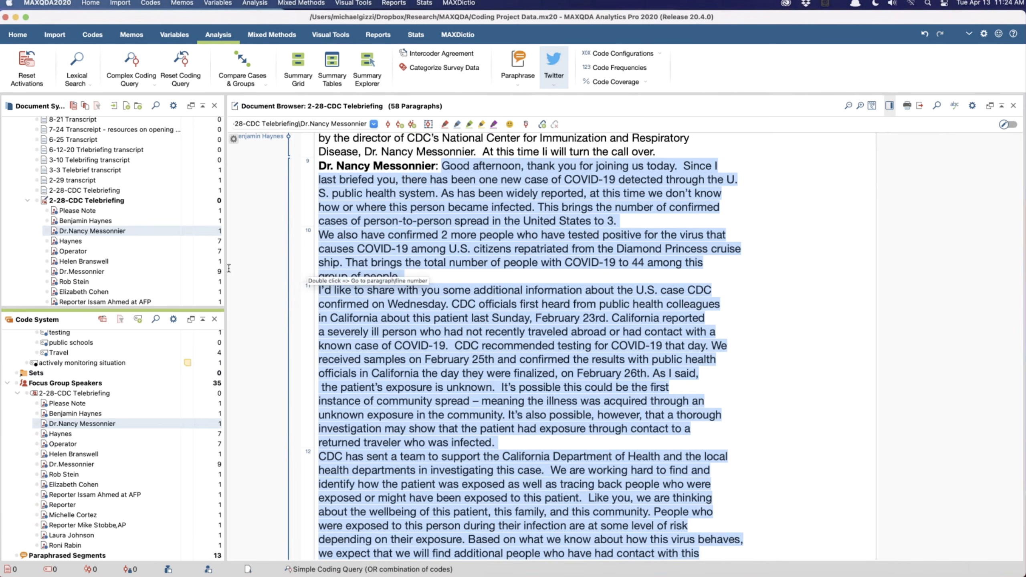
Step: Code the paragraph 10 text about the Diamond Princess cases with "public schools", and undo that coding
{"action": "left_click", "coordinate": [435, 261]}
{"action": "left_click_drag", "start_coordinate": [402, 276], "coordinate": [328, 235]}
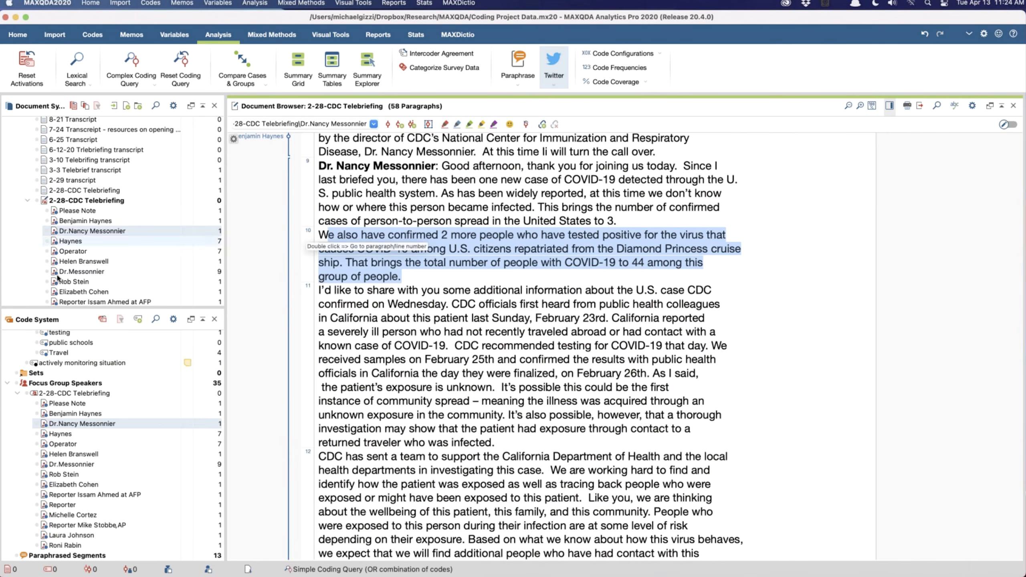
{"action": "left_click_drag", "start_coordinate": [65, 343], "coordinate": [502, 272]}
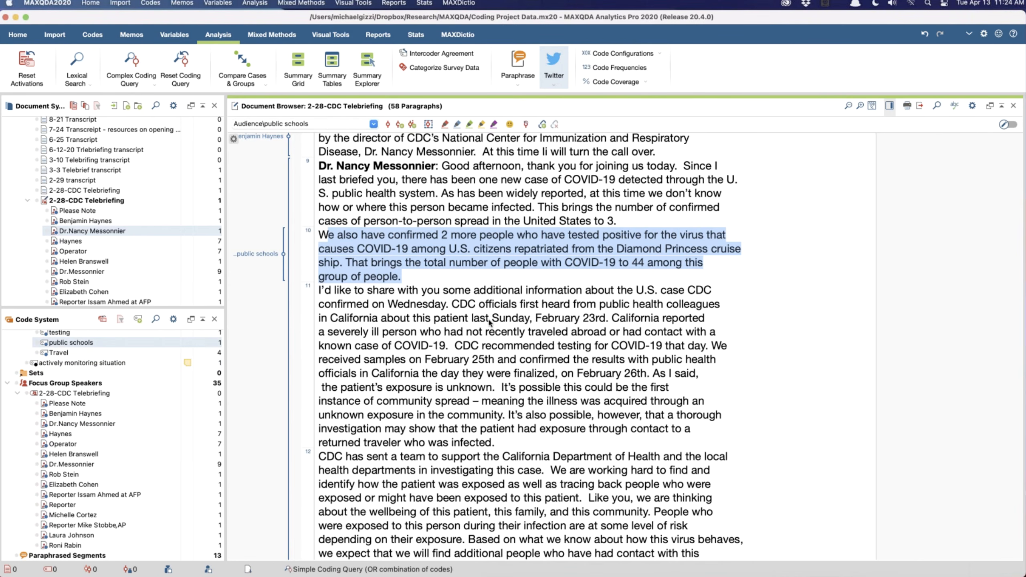
{"action": "key", "text": "super+z"}
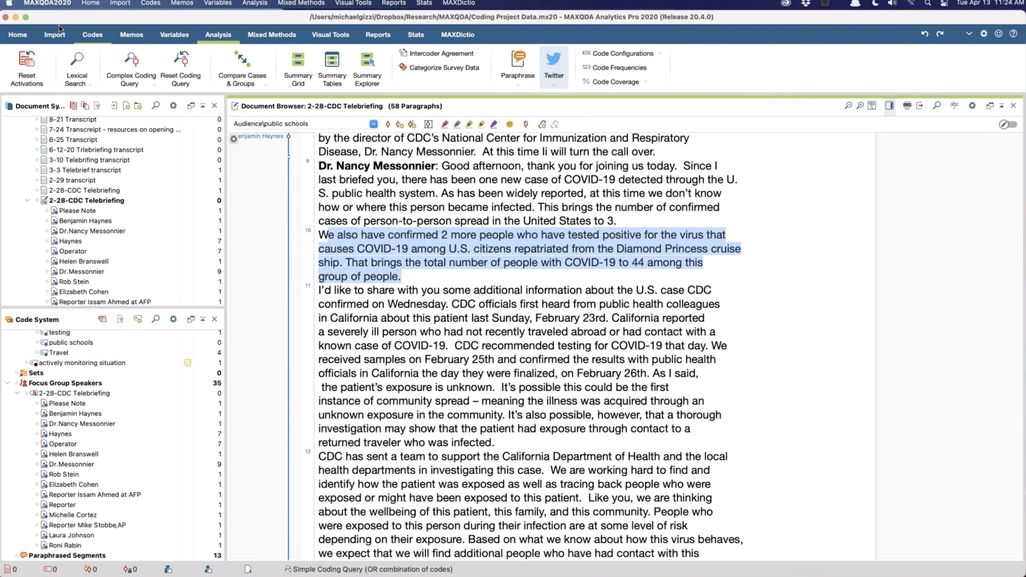
Step: Save a copy of the project as "Coding Project Data-v2" in the MAXQDA folder and open the copy to continue working
{"action": "left_click", "coordinate": [89, 4]}
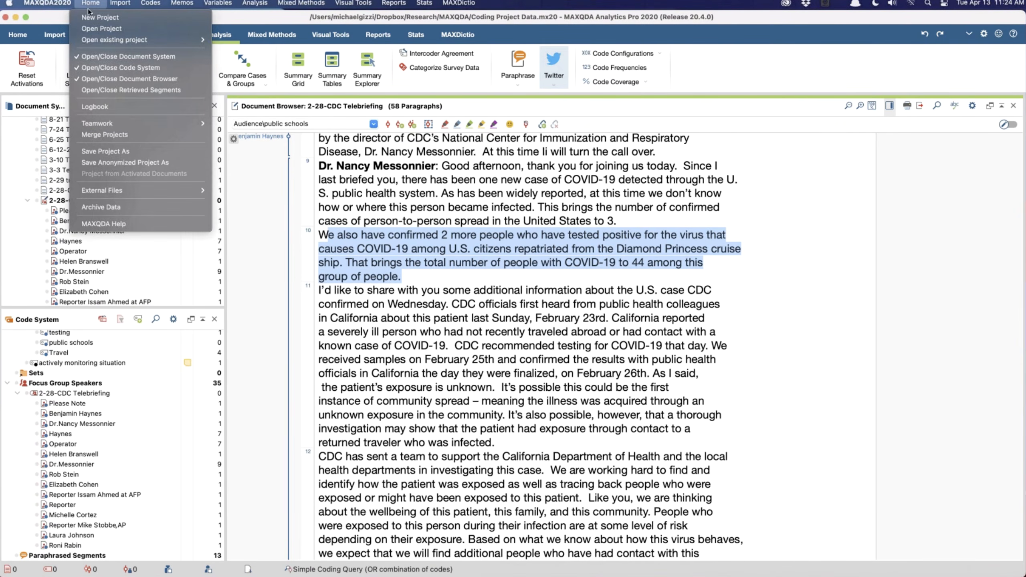
{"action": "mouse_move", "coordinate": [109, 40]}
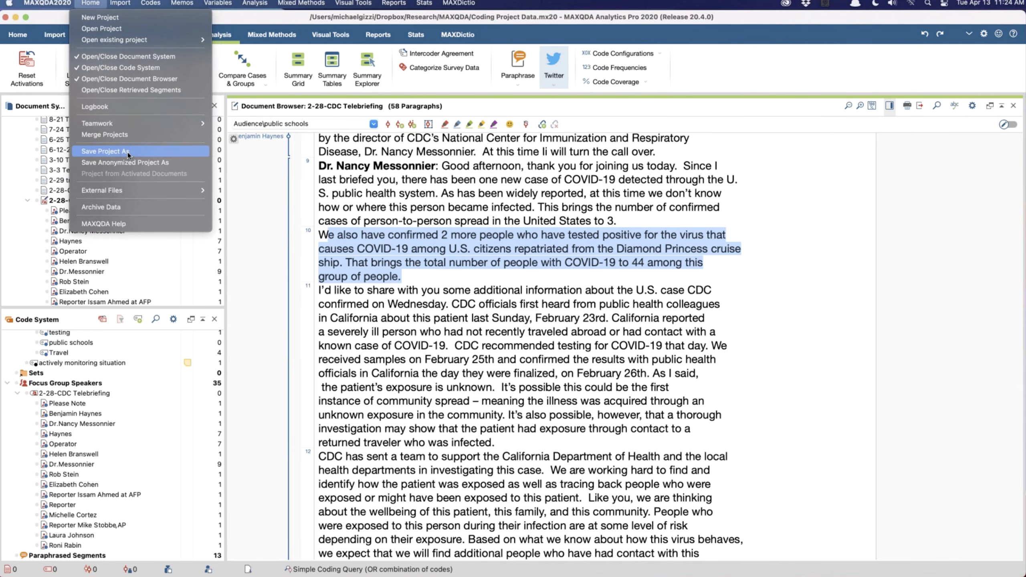
{"action": "left_click", "coordinate": [127, 153]}
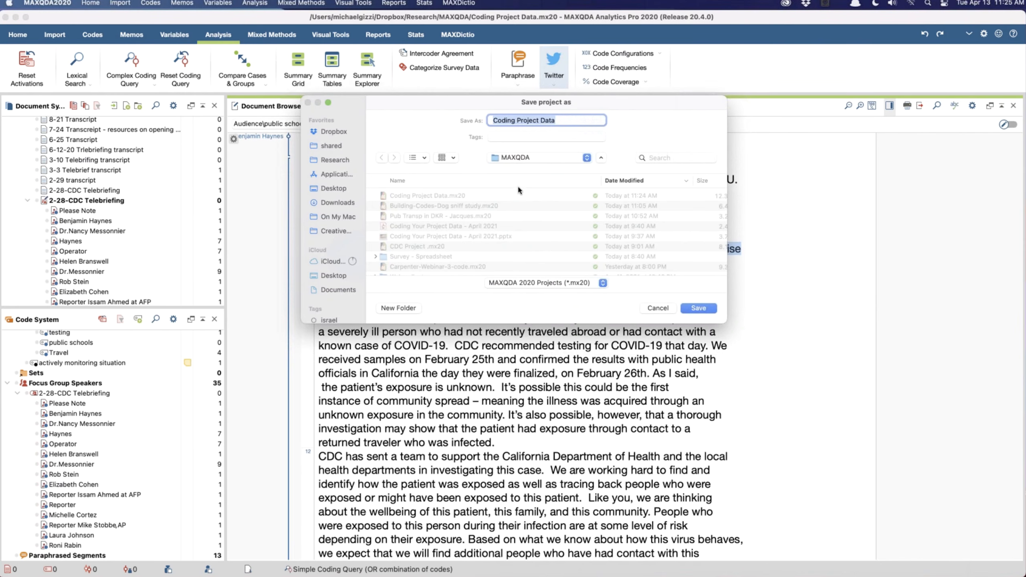
{"action": "key", "text": "Right"}
{"action": "type", "text": "v2"}
{"action": "key", "text": "Left"}
{"action": "key", "text": "Left"}
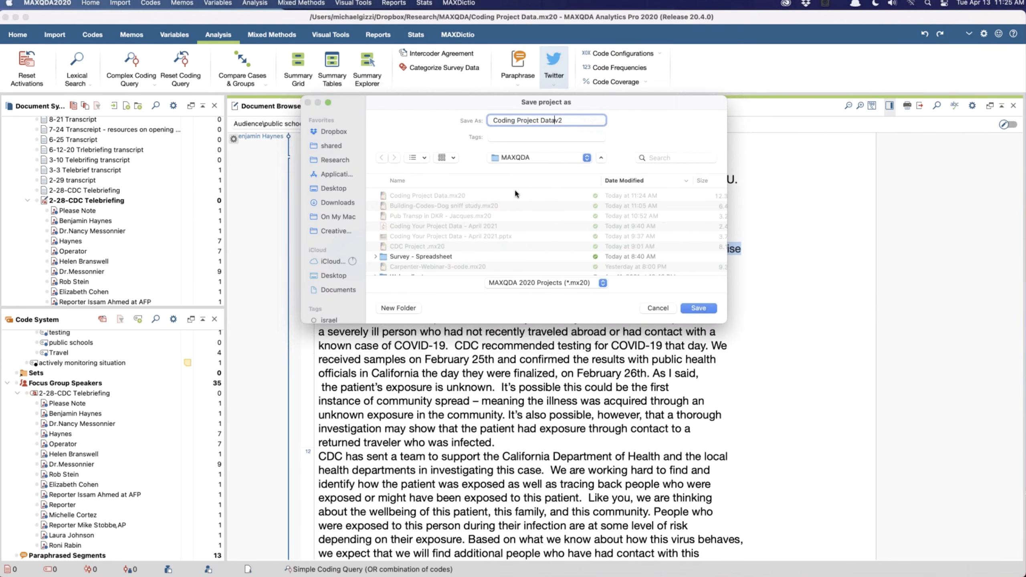
{"action": "type", "text": "-"}
{"action": "left_click", "coordinate": [707, 310]}
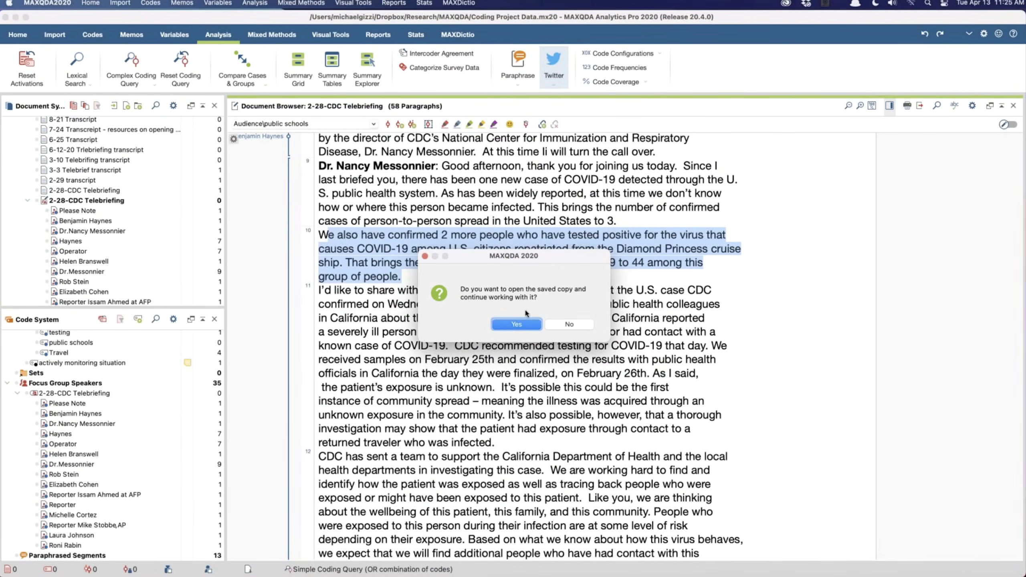
{"action": "left_click", "coordinate": [523, 326]}
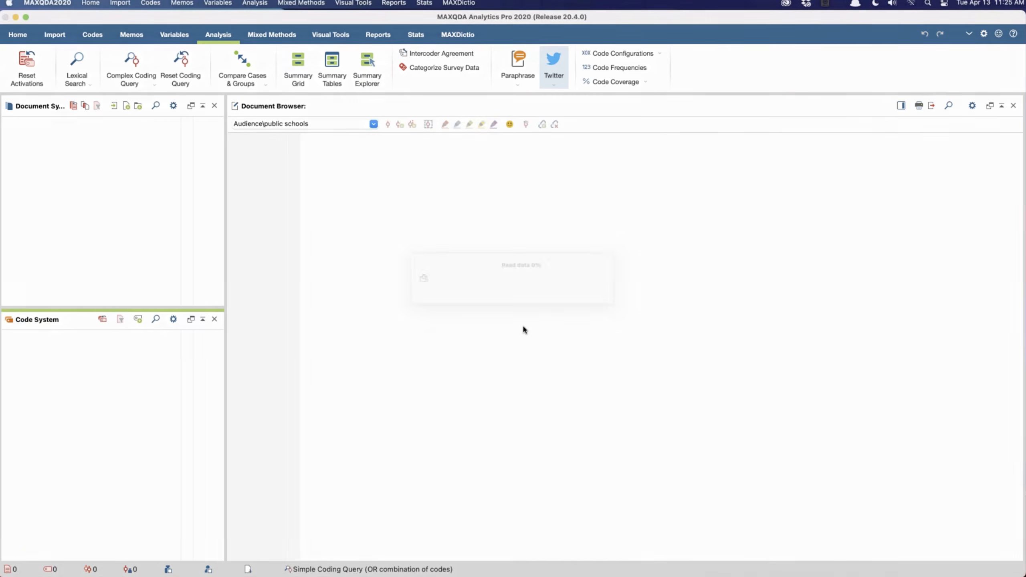